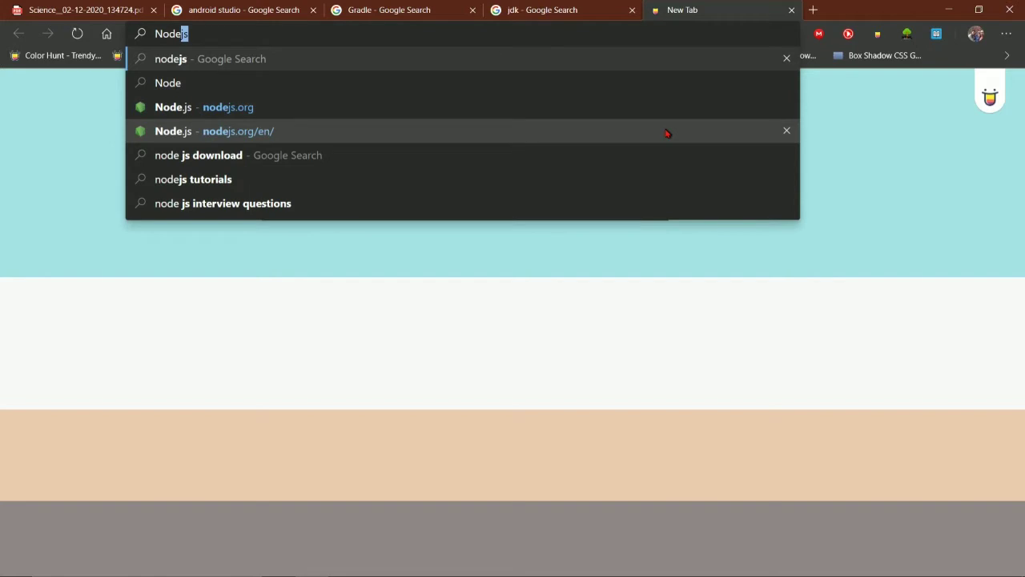
- Search Google for nodejs, and search for Cordova in a new tab
key("Return")
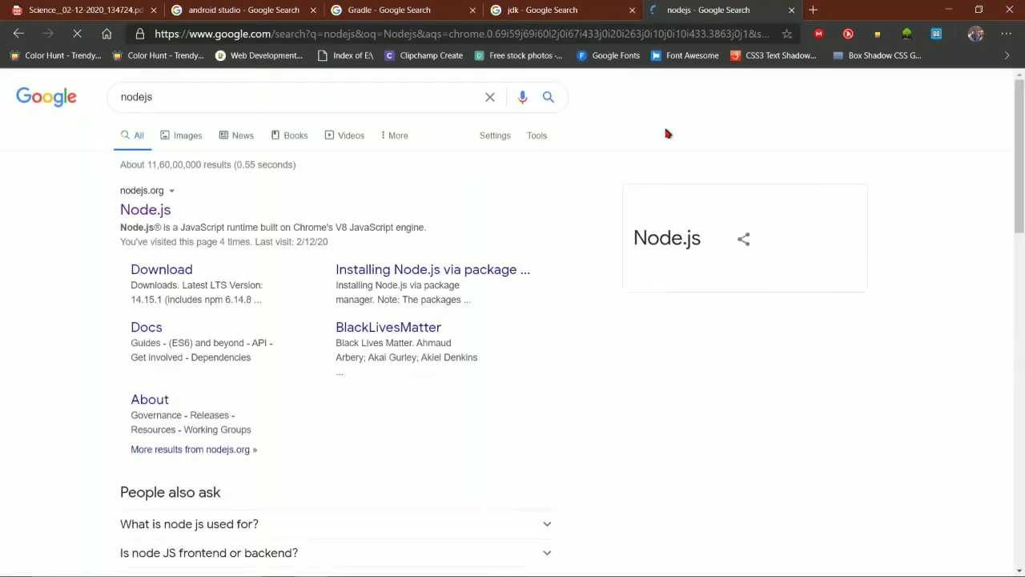
key("ctrl+t")
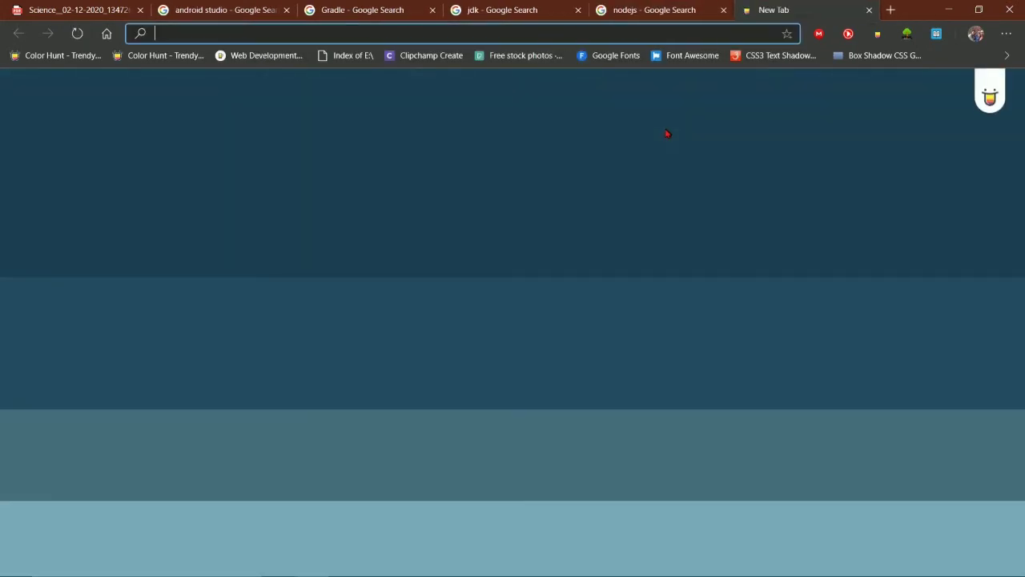
type("cordo")
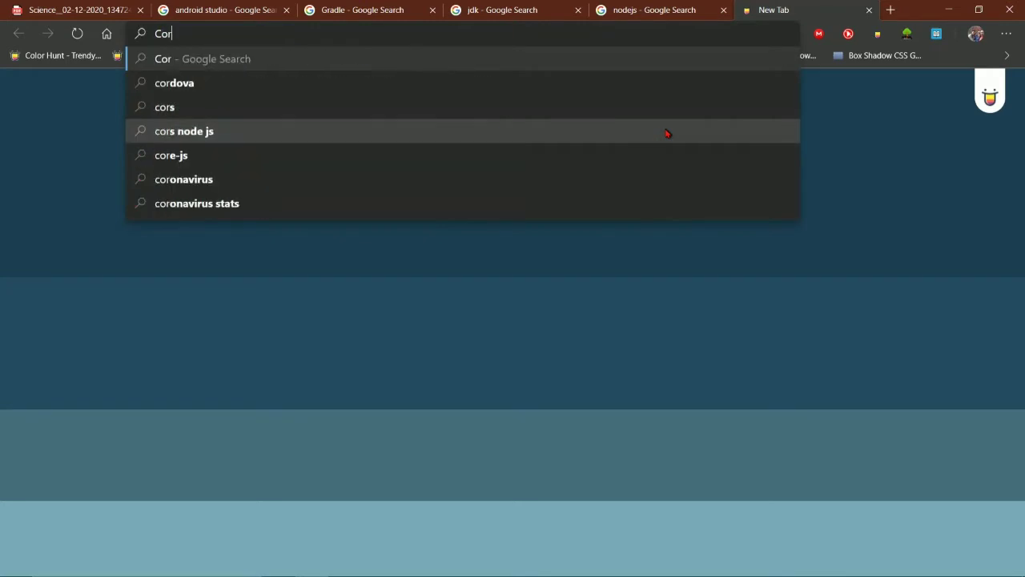
type("va'")
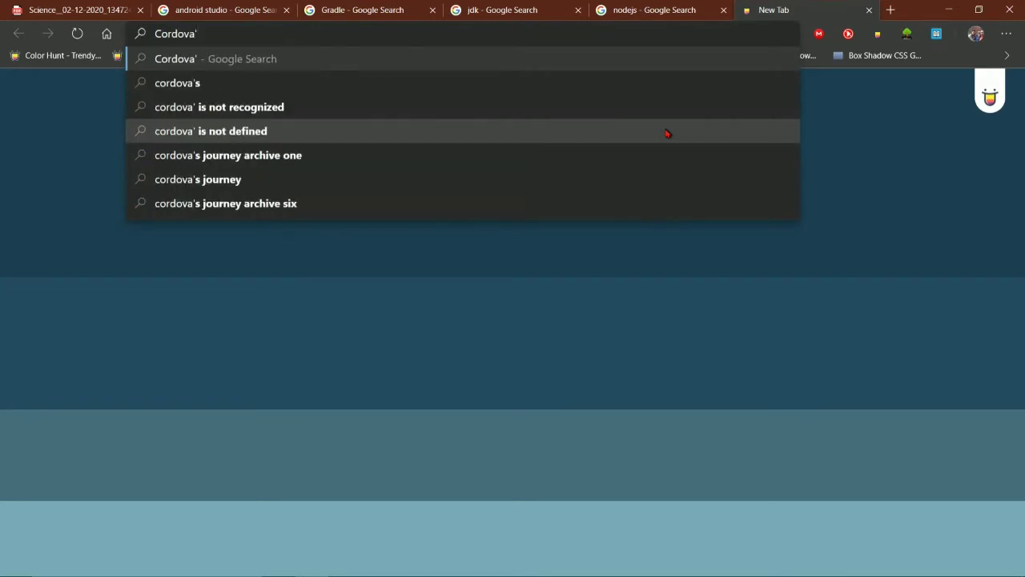
key("BackSpace")
key("Return")
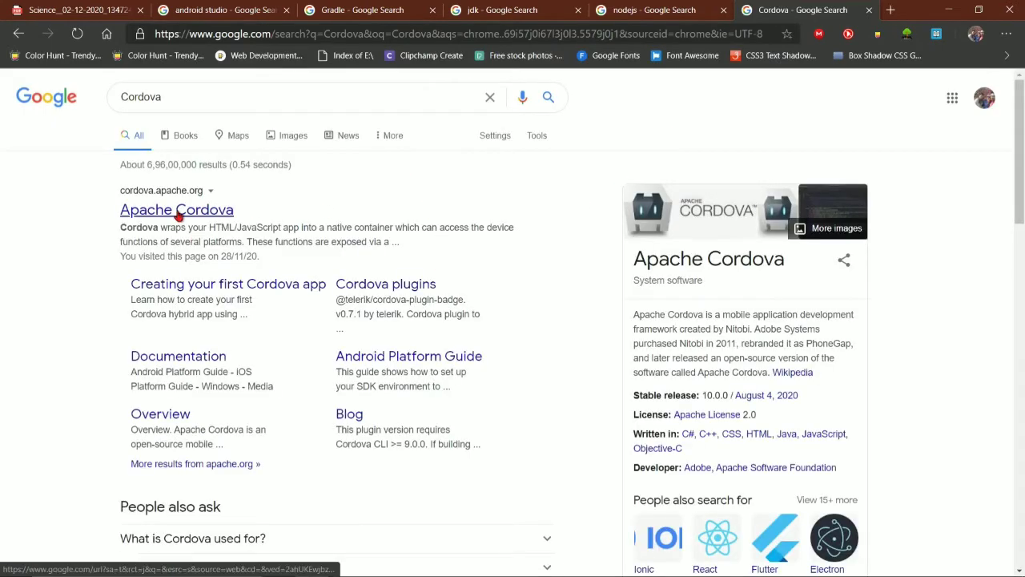
- Open the Apache Cordova website from the search results and go to its Get Started section
left_click(178, 213)
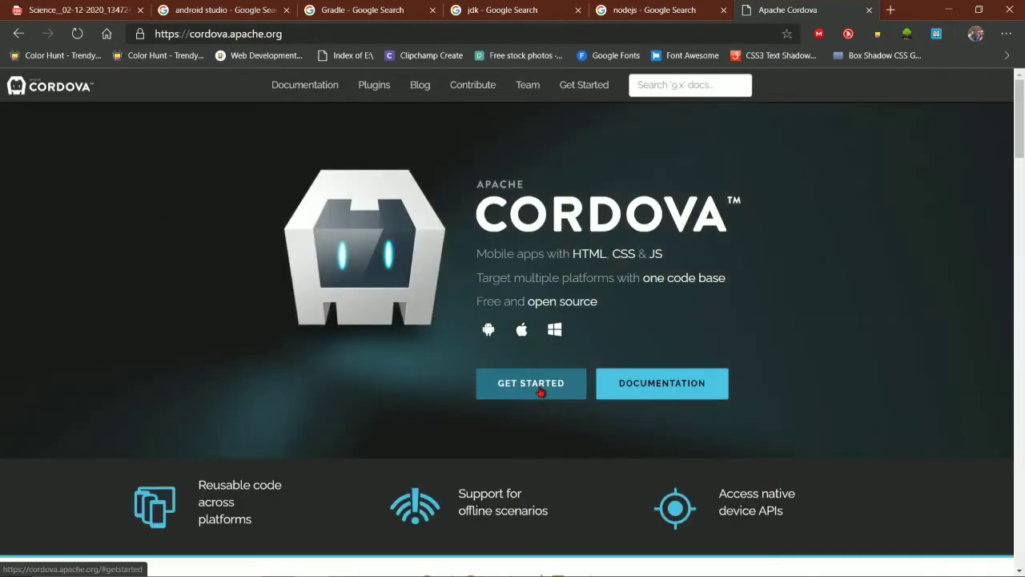
left_click(535, 382)
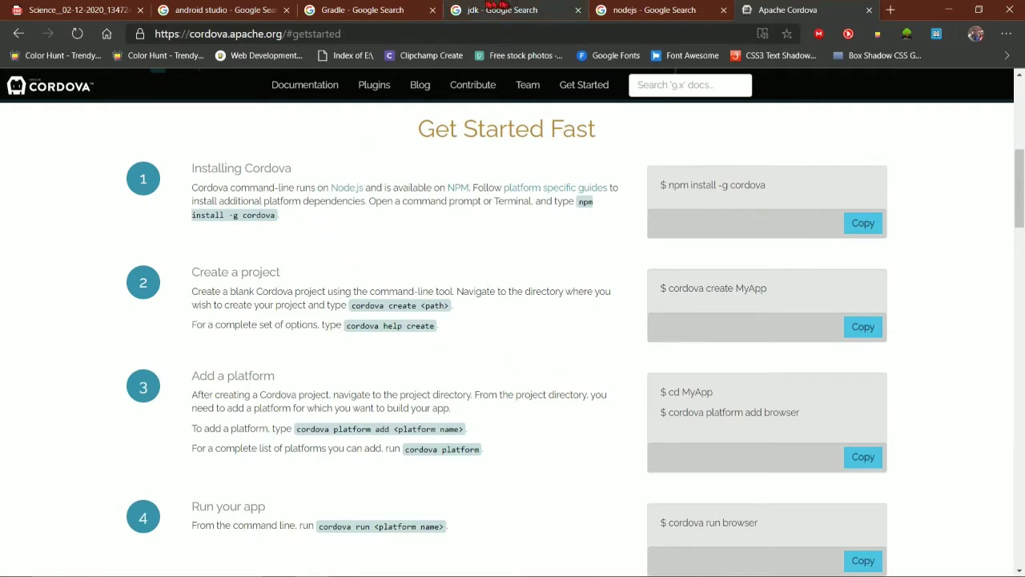
- Open the official Android Studio download, Gradle Build Tool and Oracle Java SE Downloads pages from their existing search results
left_click(217, 8)
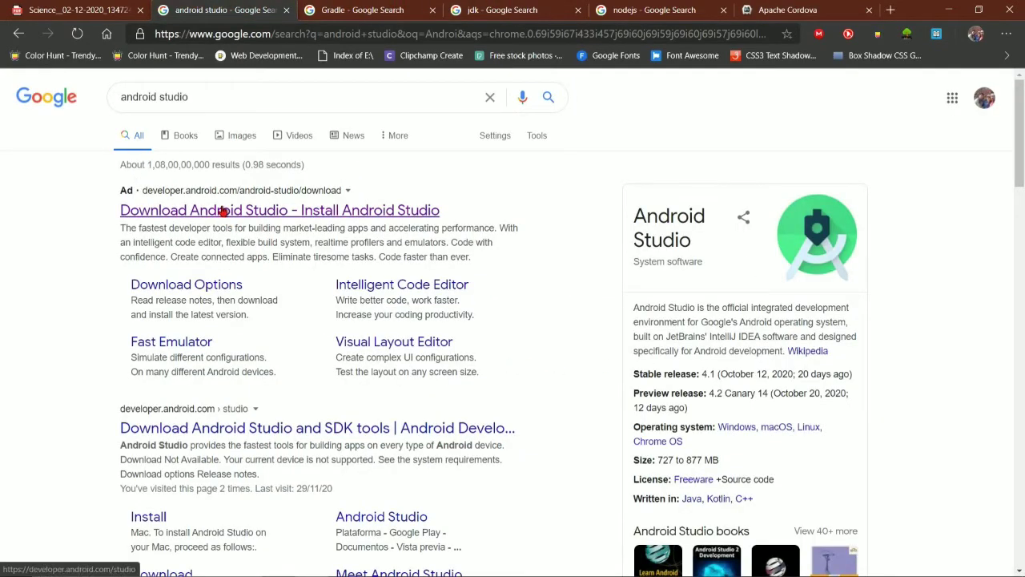
left_click(370, 8)
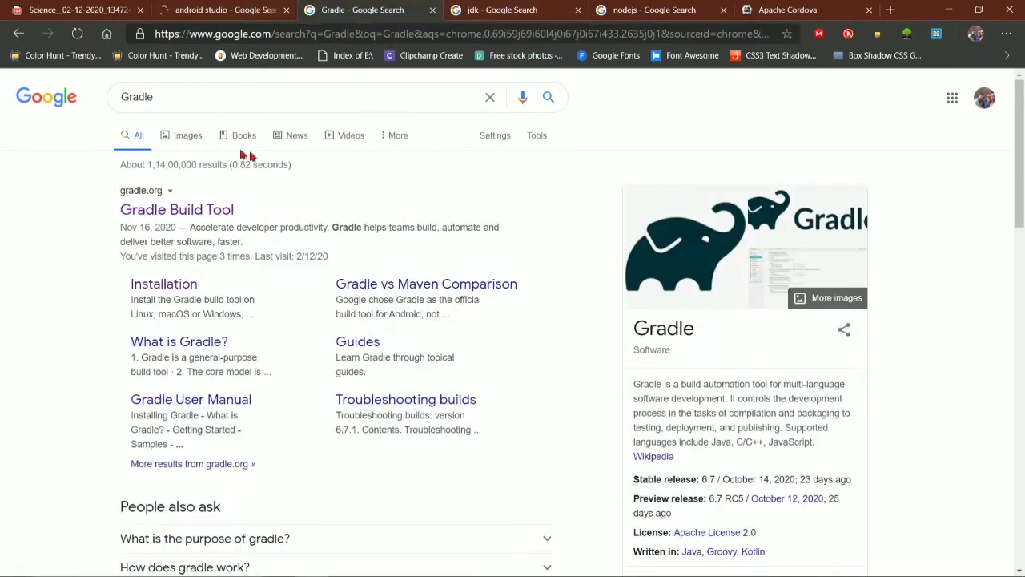
left_click(153, 211)
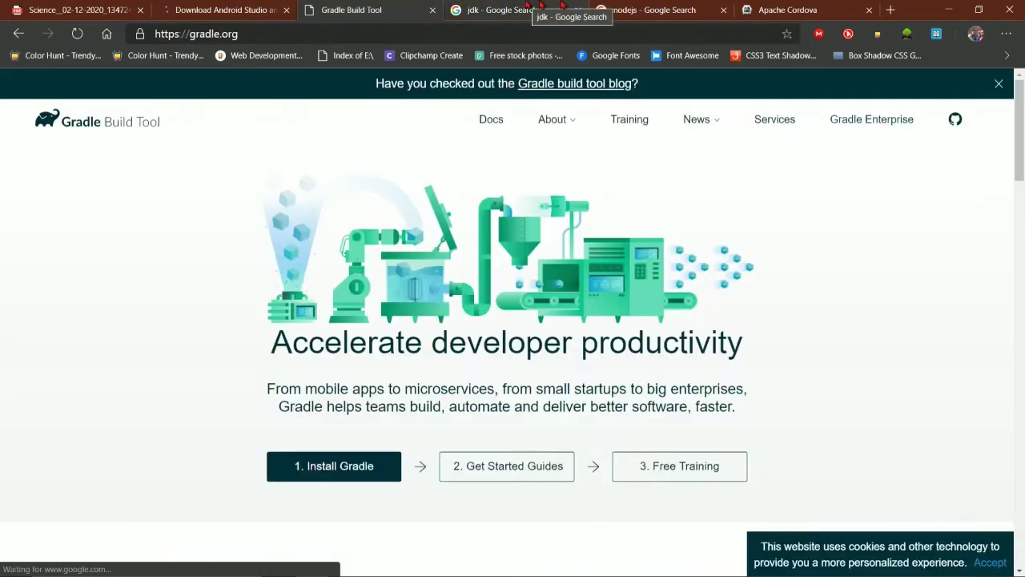
left_click(535, 8)
left_click(318, 210)
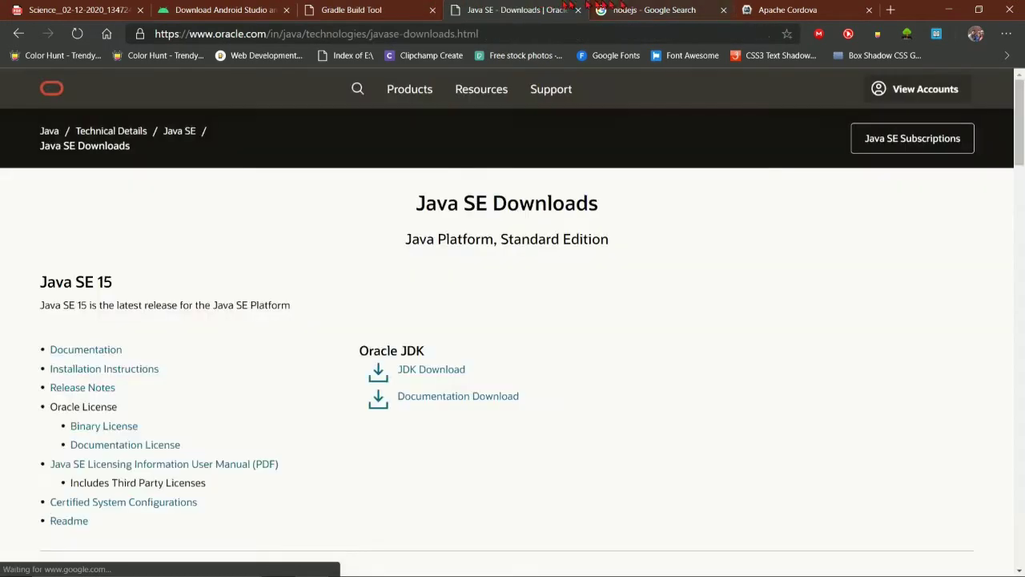
- Find Java SE 8 on the Java SE Downloads page and open its JDK Download page
scroll(456, 387, "down", 3)
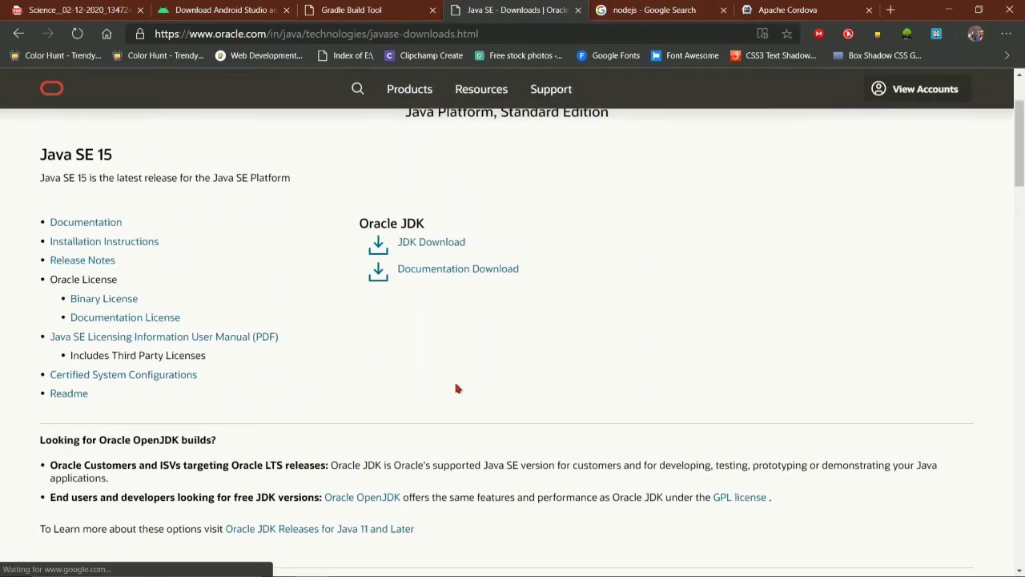
scroll(455, 388, "down", 15)
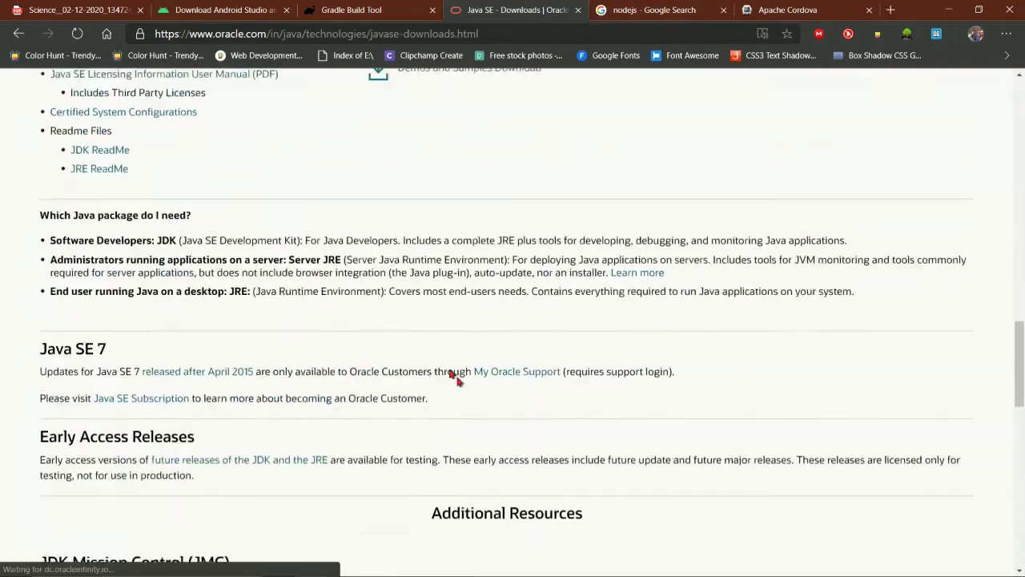
scroll(454, 378, "up", 12)
scroll(414, 445, "down", 3)
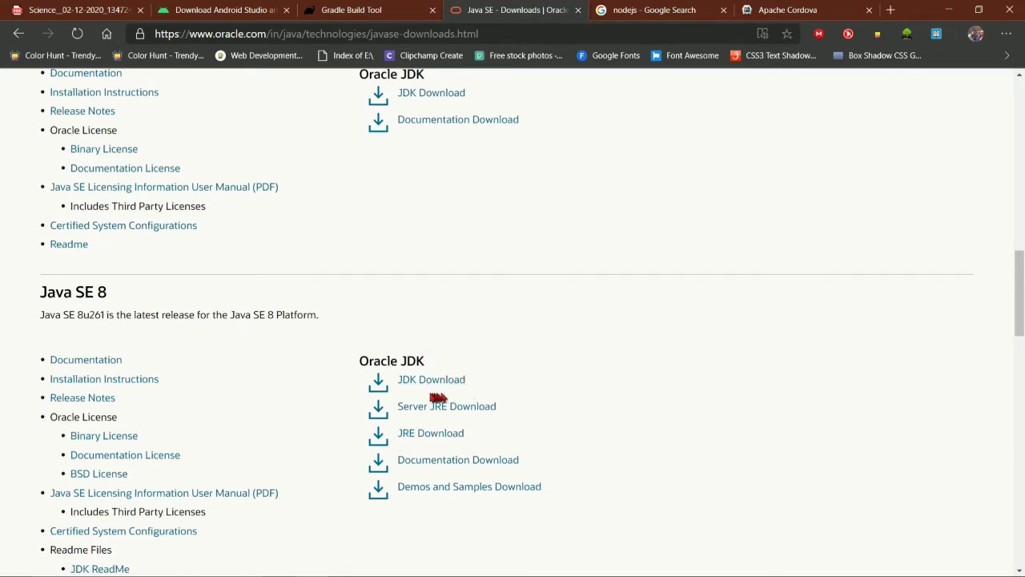
left_click(404, 381)
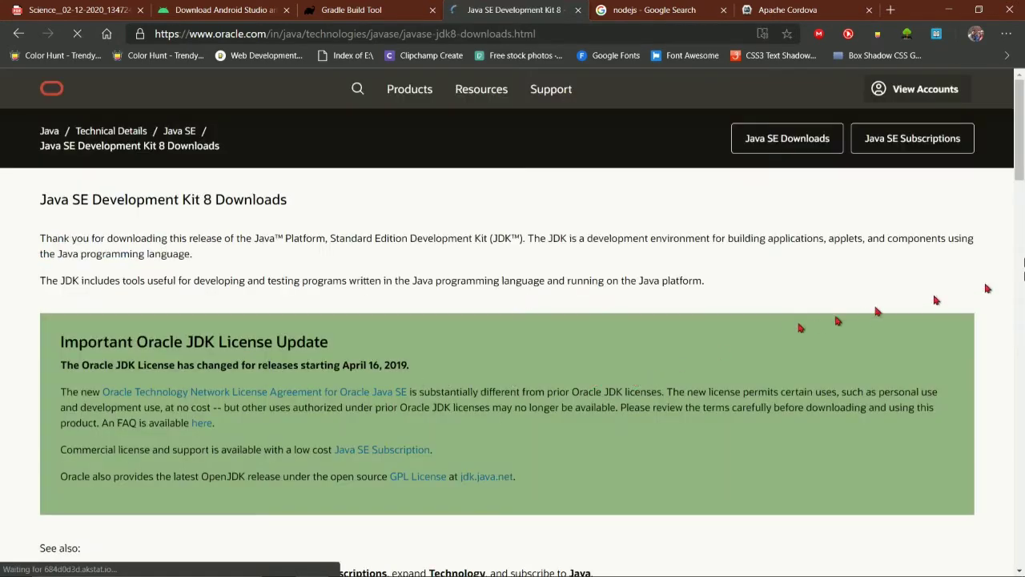
- Request the Windows x64 installer jdk-8u271-windows-x64.exe and accept the Oracle Technology Network License Agreement
left_click_drag(1024, 432, 1022, 340)
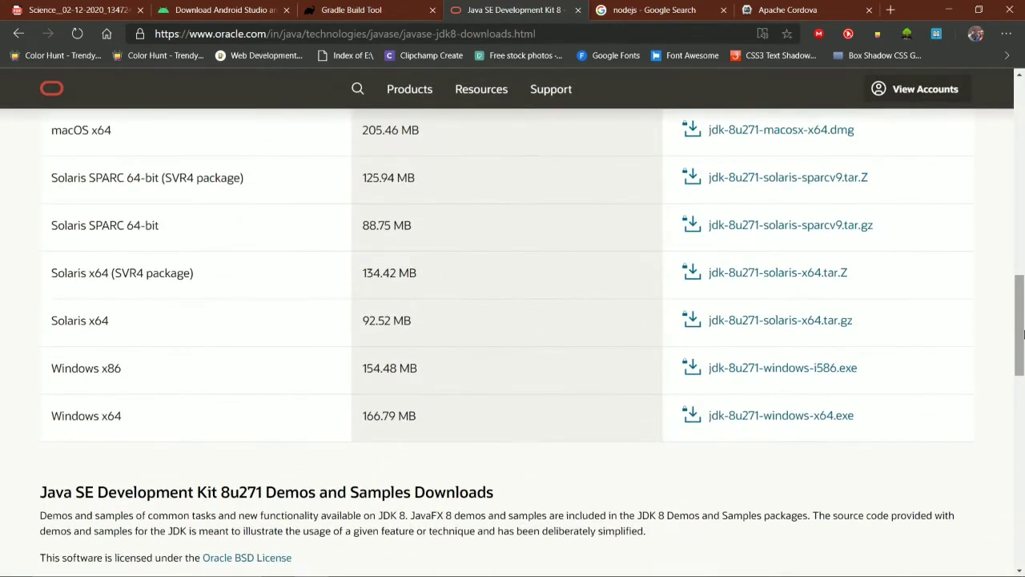
left_click(765, 416)
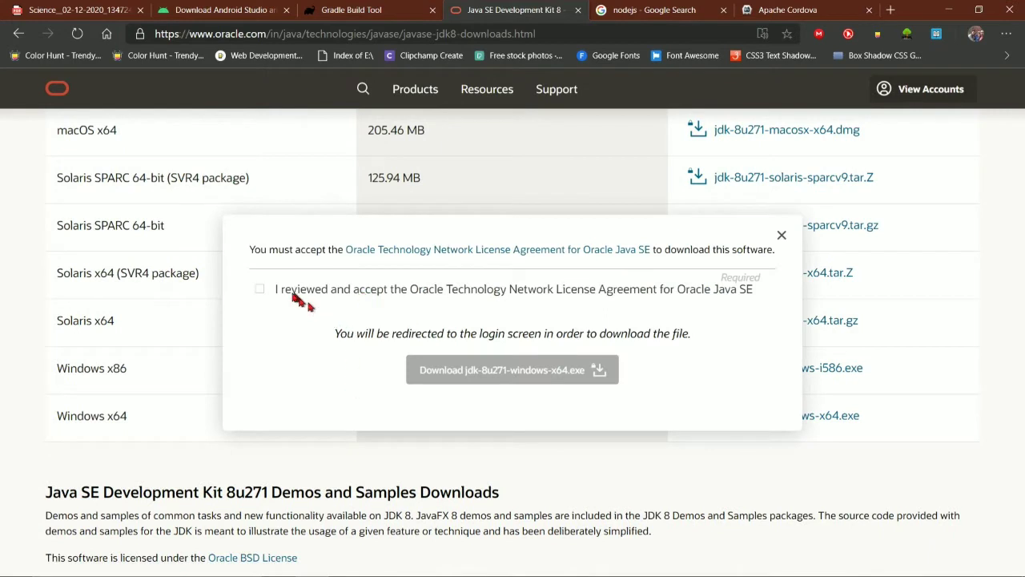
left_click(260, 290)
left_click(489, 376)
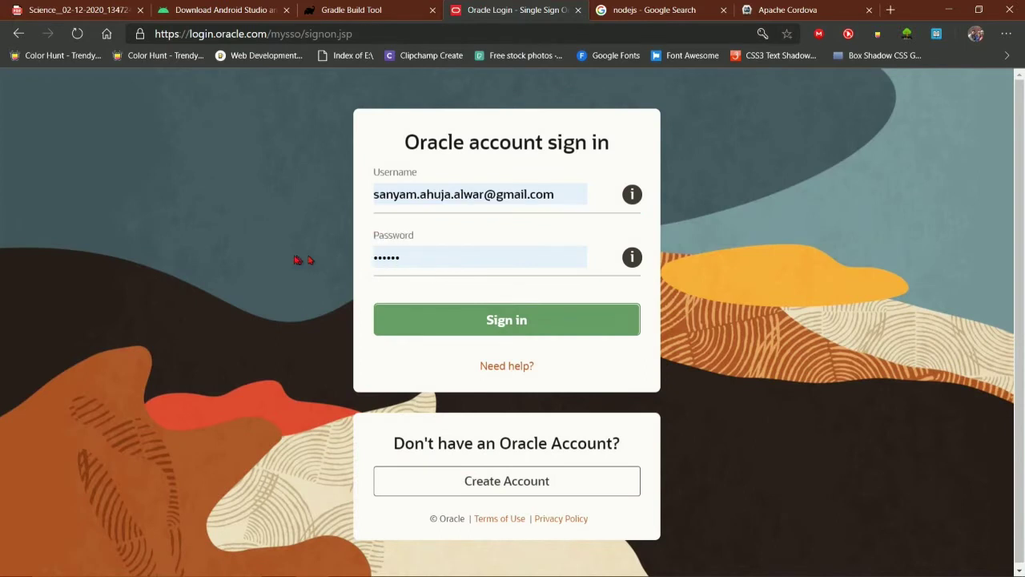
- Try to sign in to the Oracle account with a retyped account password, updating the password saved in the browser
left_click(427, 261)
key("BackSpace")
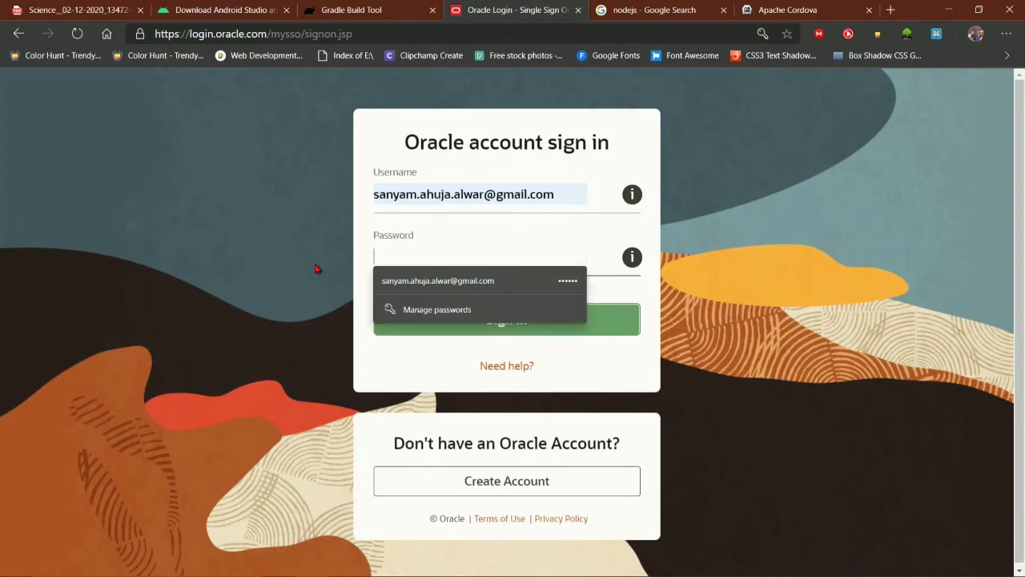
type("•")
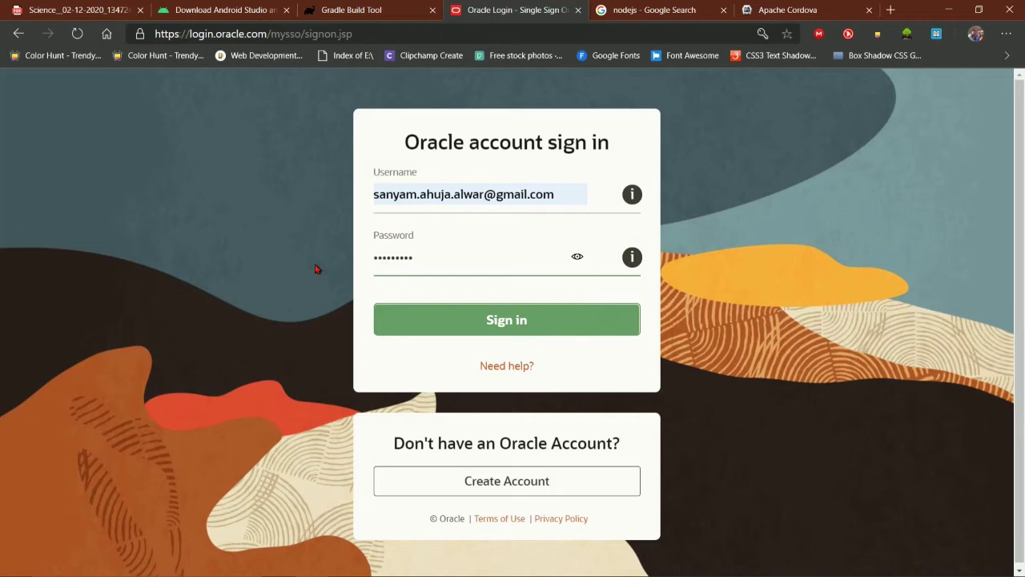
key("Return")
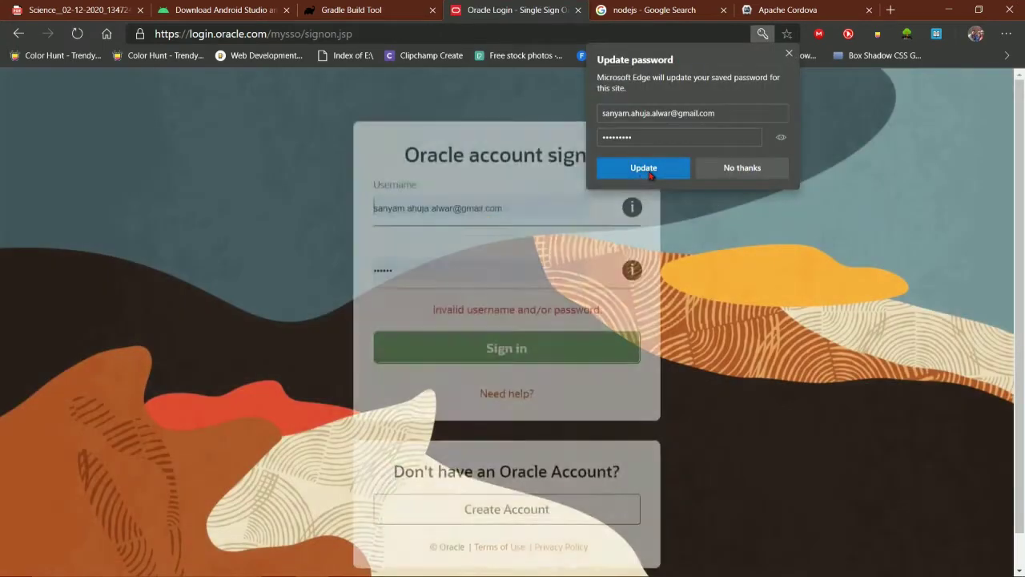
left_click(649, 172)
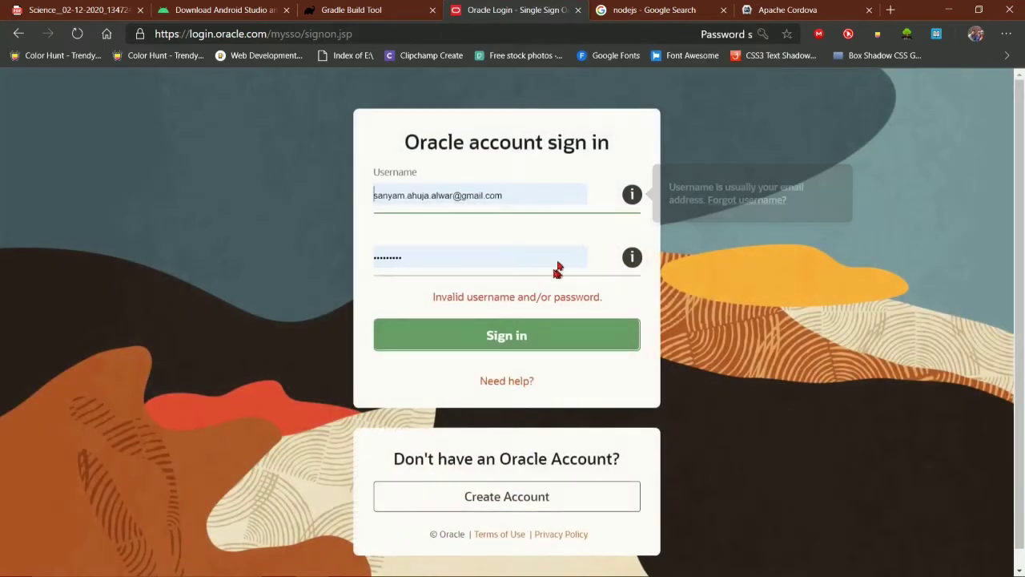
left_click(521, 336)
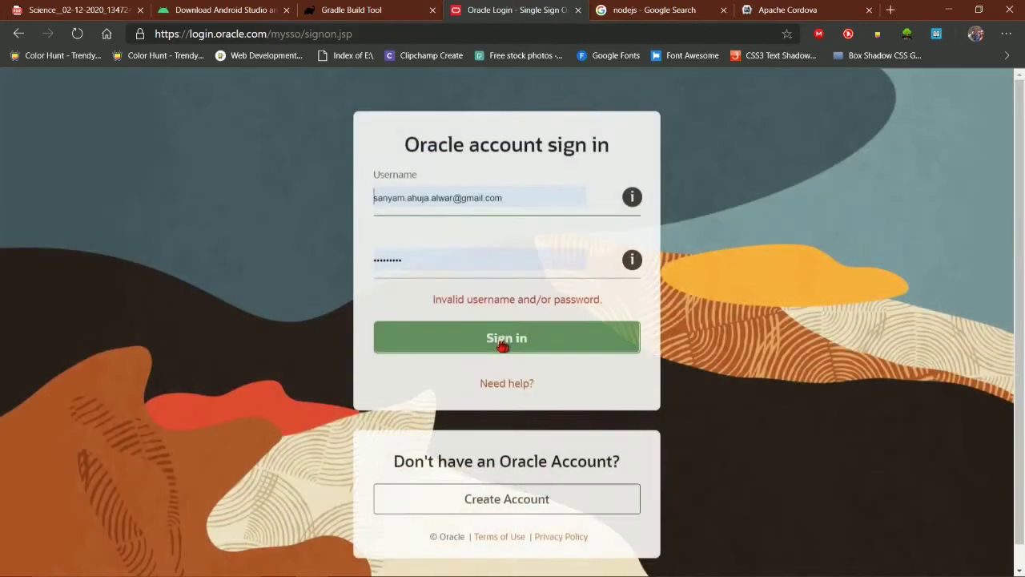
left_click(501, 344)
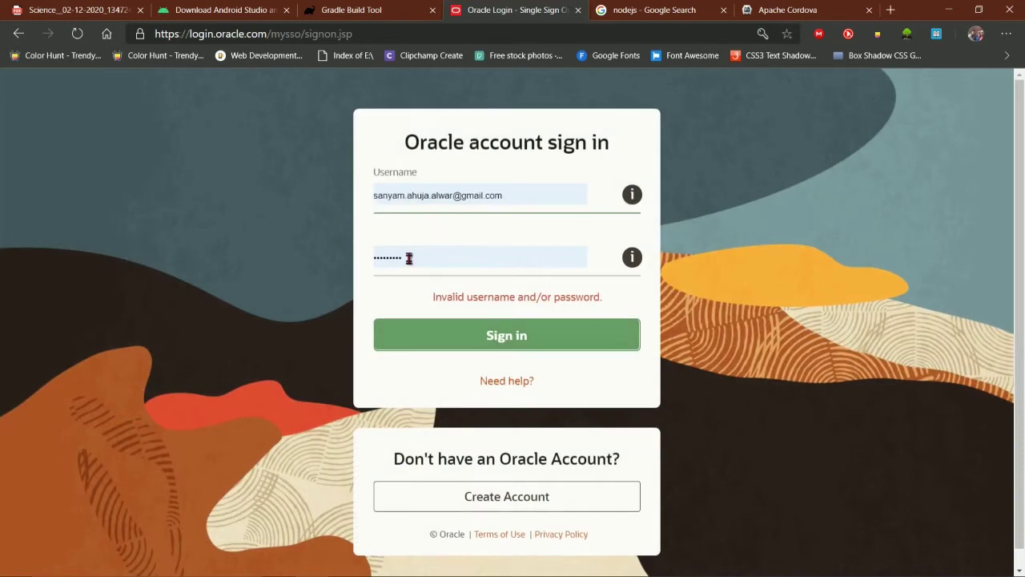
- Replace the account password in the Oracle sign-in form and sign in to start the JDK download
left_click(408, 258)
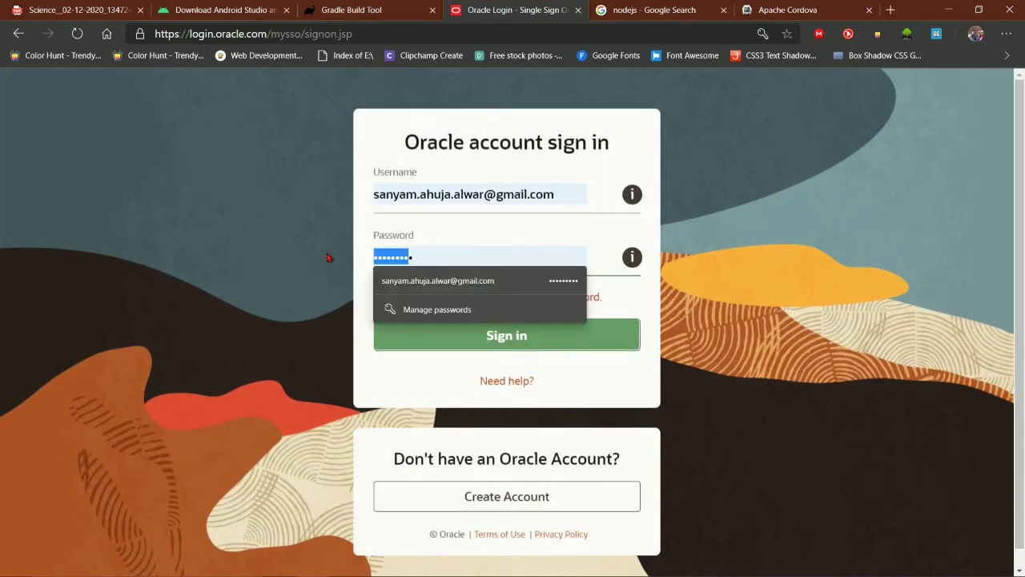
type("•••••••")
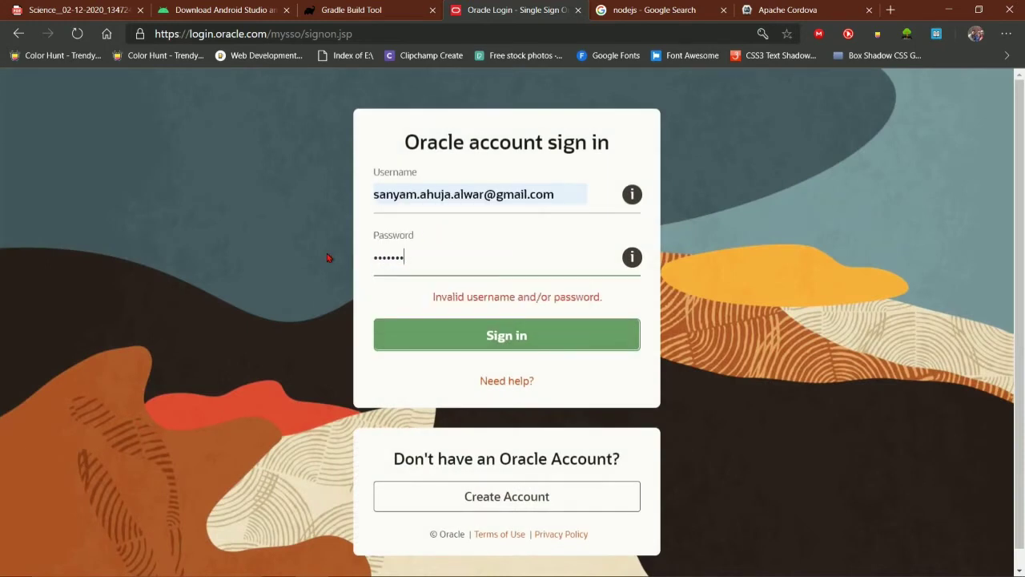
key("BackSpace")
key("BackSpace")
key("BackSpace")
key("BackSpace")
key("BackSpace")
key("BackSpace")
key("BackSpace")
type("•")
left_click(507, 333)
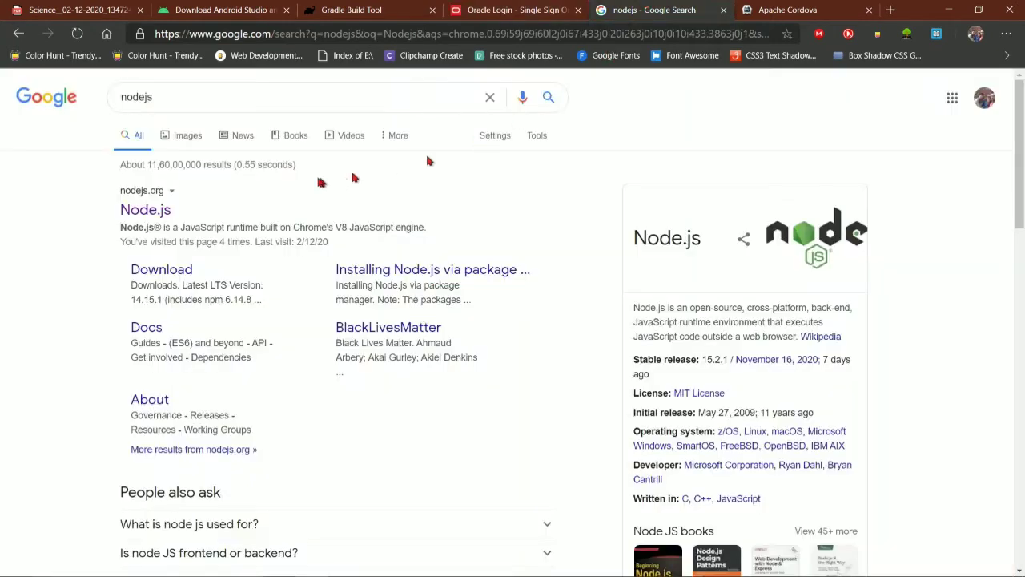
- Open the Node.js website from its search results and close the Oracle sign-in tab
left_click(649, 8)
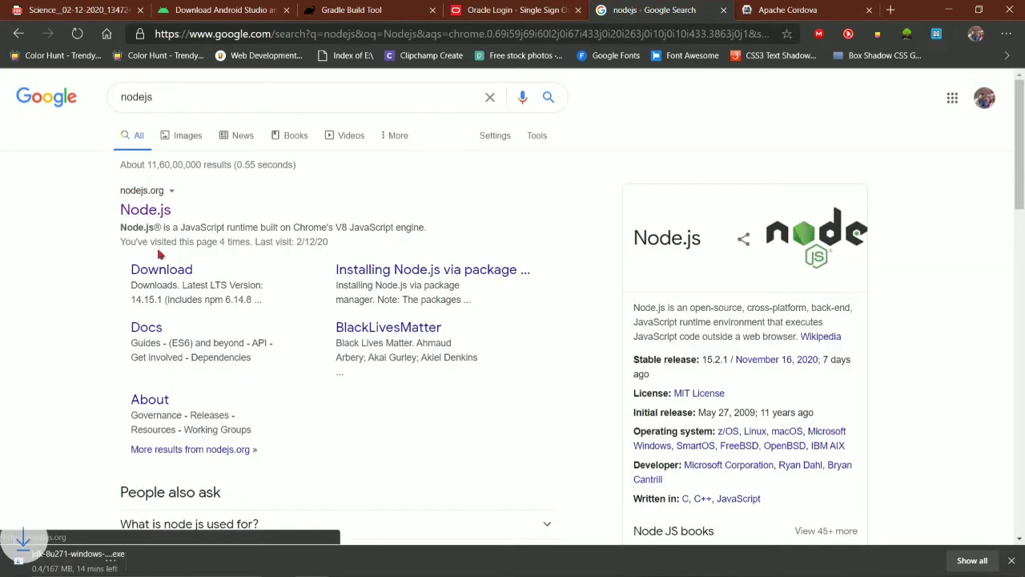
left_click(147, 210)
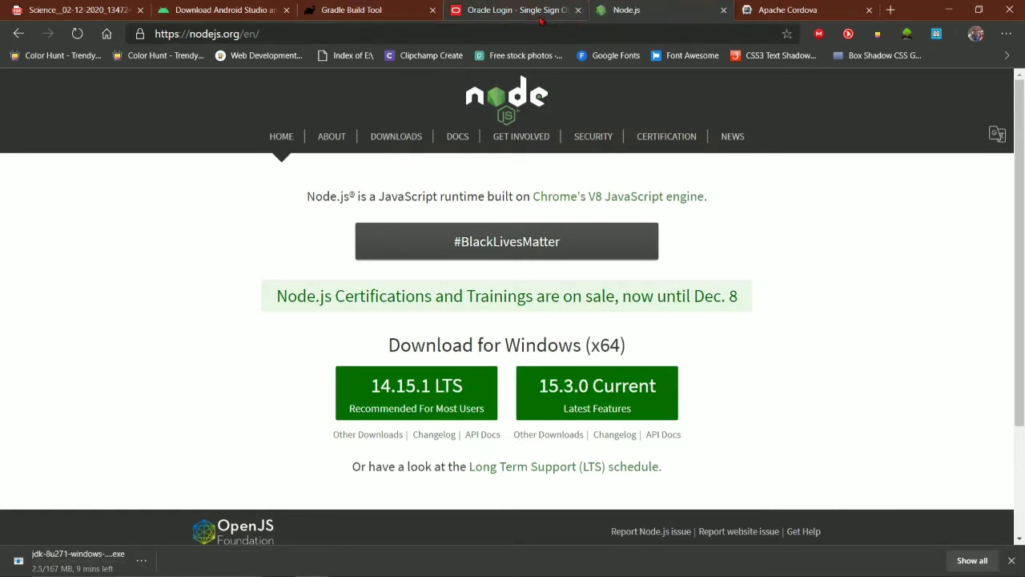
left_click(544, 17)
left_click(578, 11)
- Download the complete Gradle v6.7.1 distribution from the Releases page reached through Gradle's manual installation instructions
left_click(377, 10)
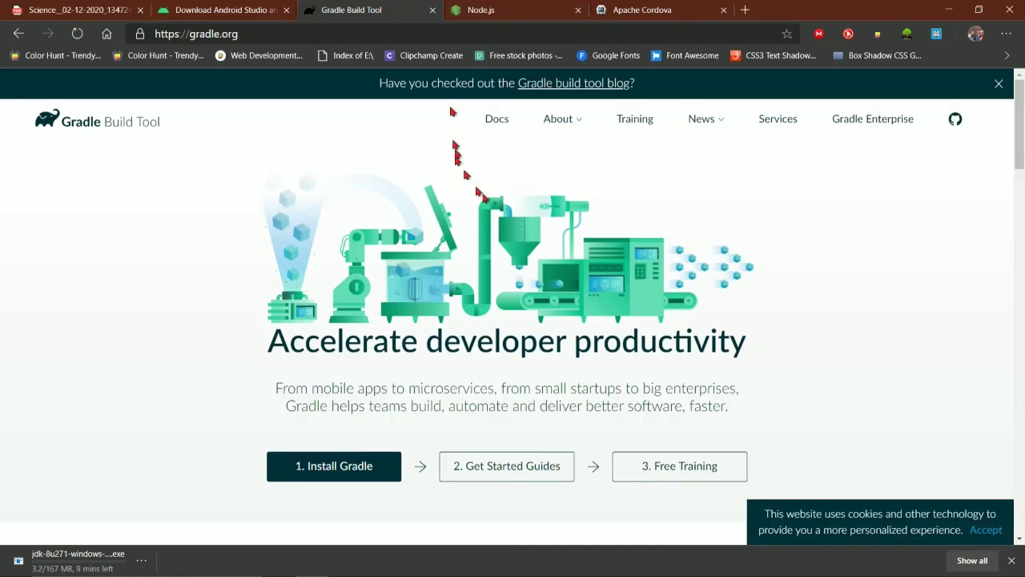
left_click(376, 463)
scroll(376, 436, "down", 7)
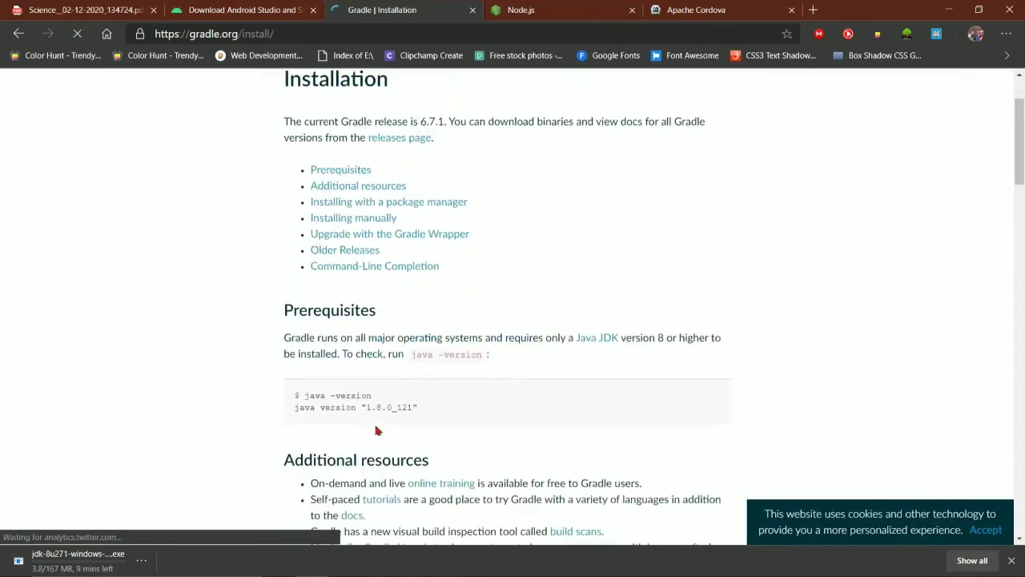
scroll(378, 400, "down", 3)
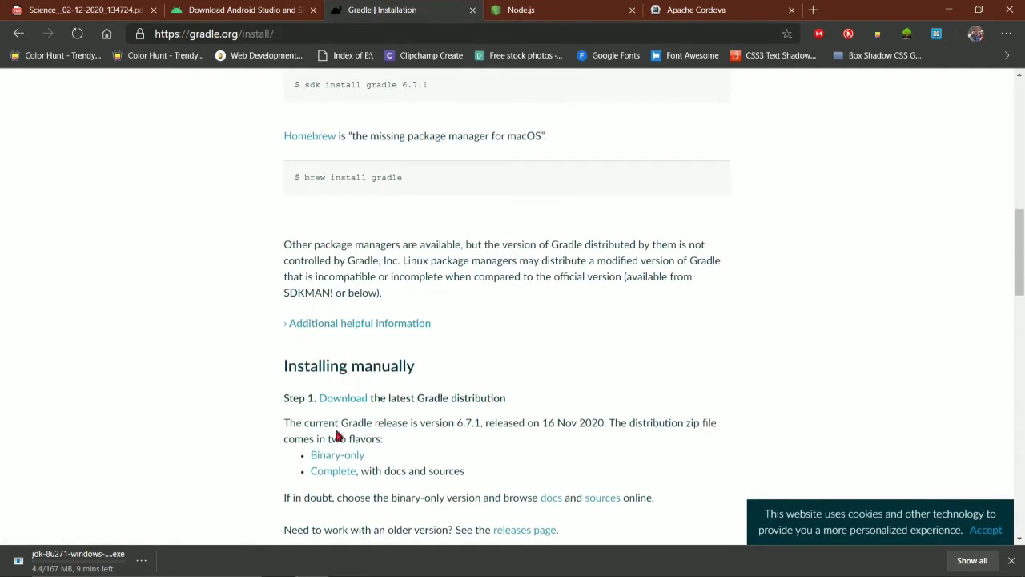
left_click(346, 400)
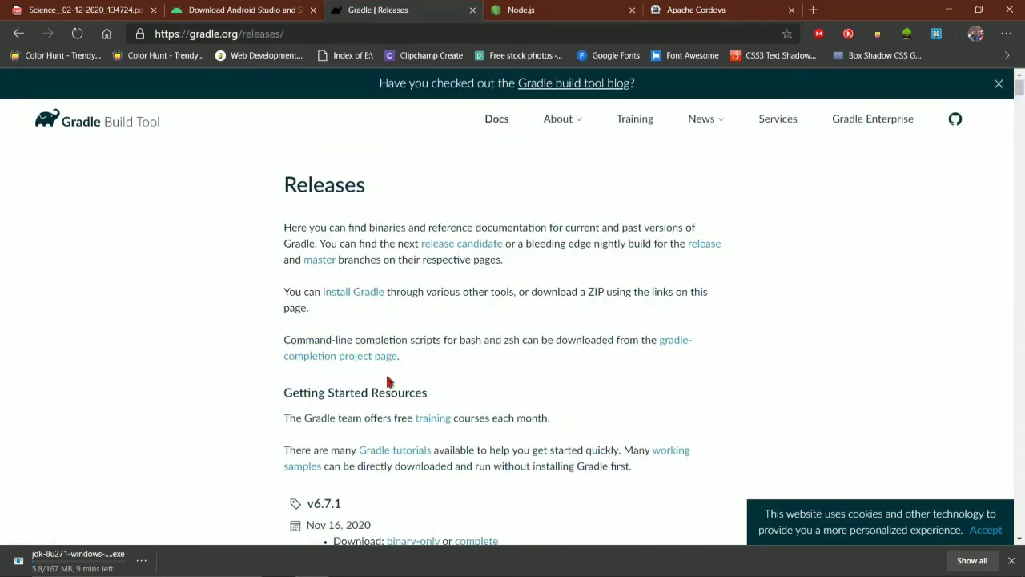
scroll(483, 403, "down", 2)
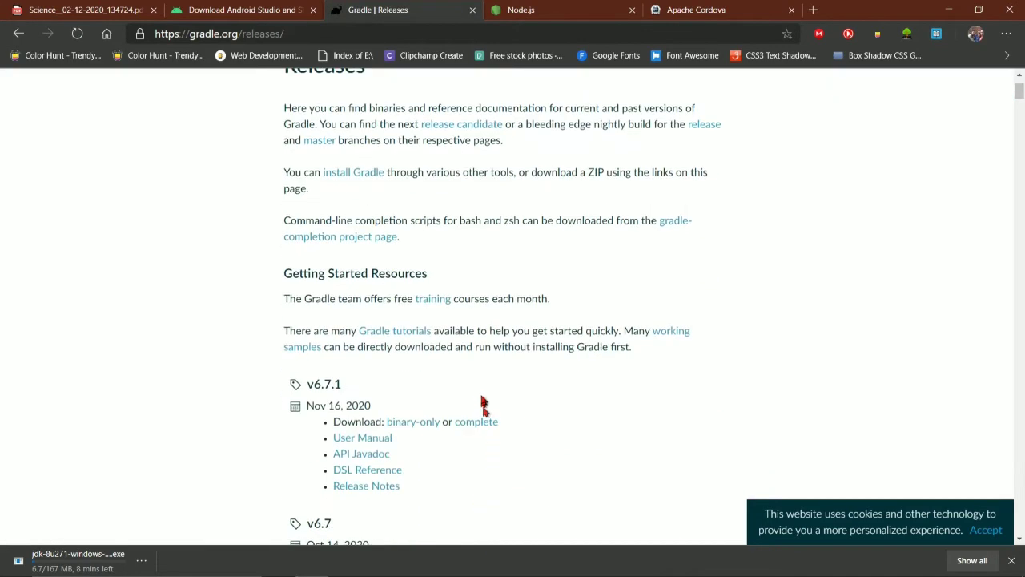
left_click(483, 425)
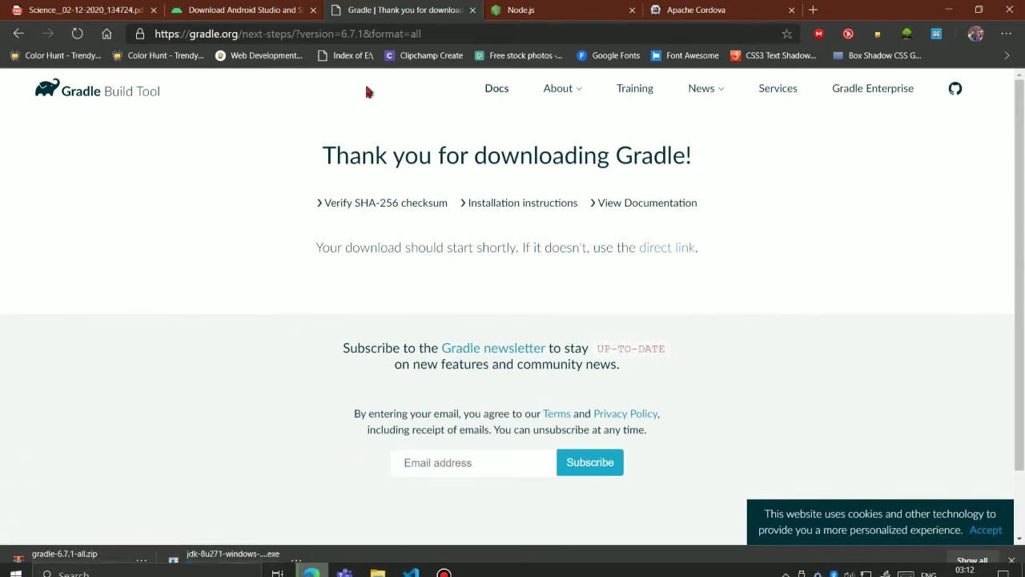
- Download the Node.js 15.3.0 Current installer for Windows and open Cordova's getting-started instructions
left_click(561, 8)
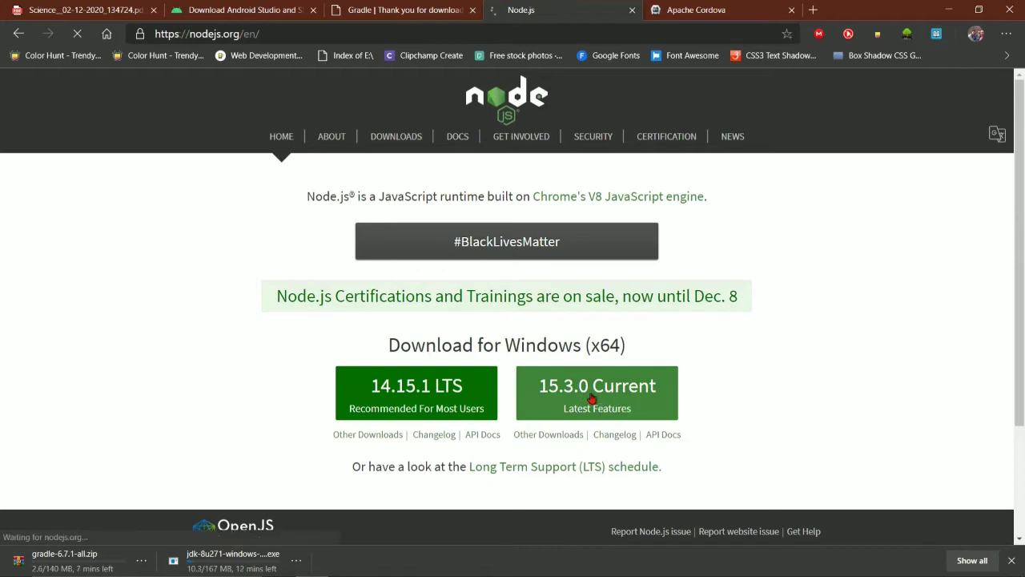
left_click(673, 10)
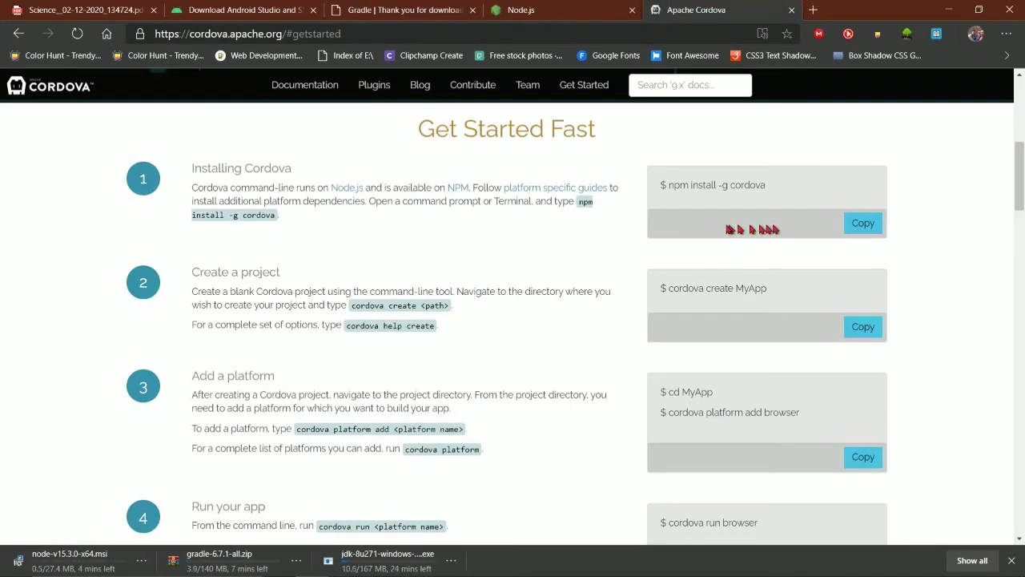
- Accept the terms and conditions and download Android Studio 4.1.1 for Windows from the Android developers page
left_click(290, 6)
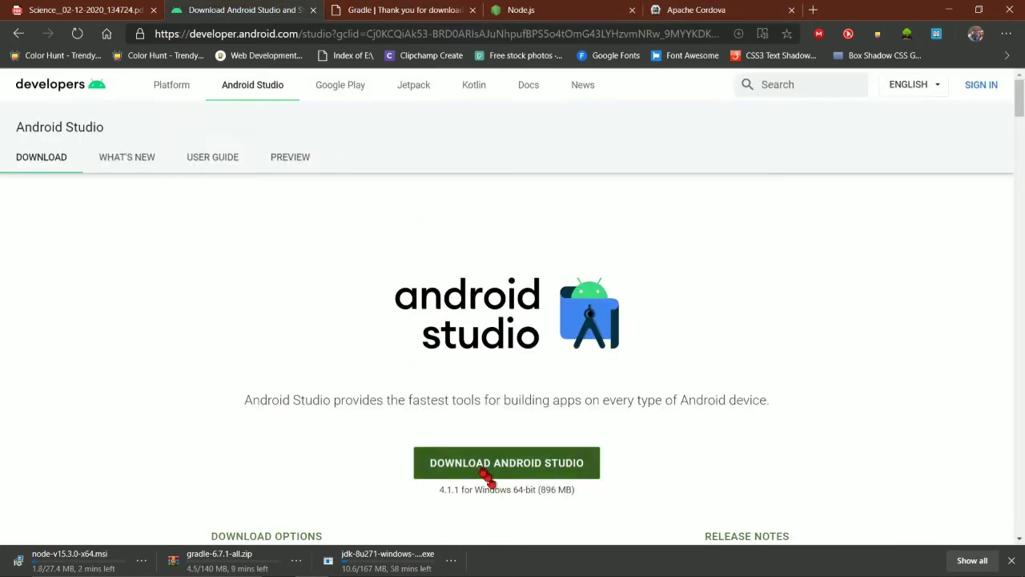
left_click(487, 478)
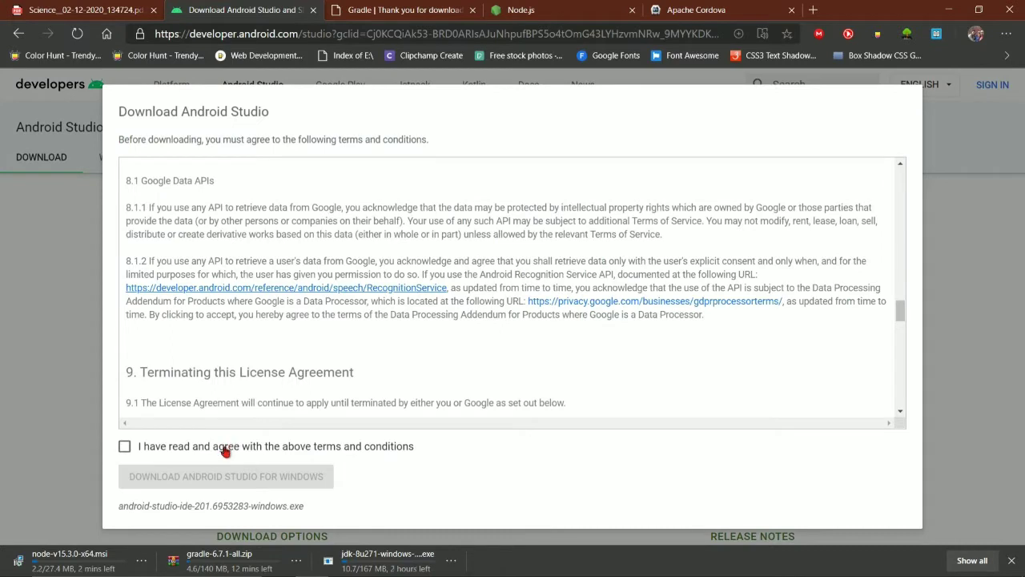
left_click(225, 448)
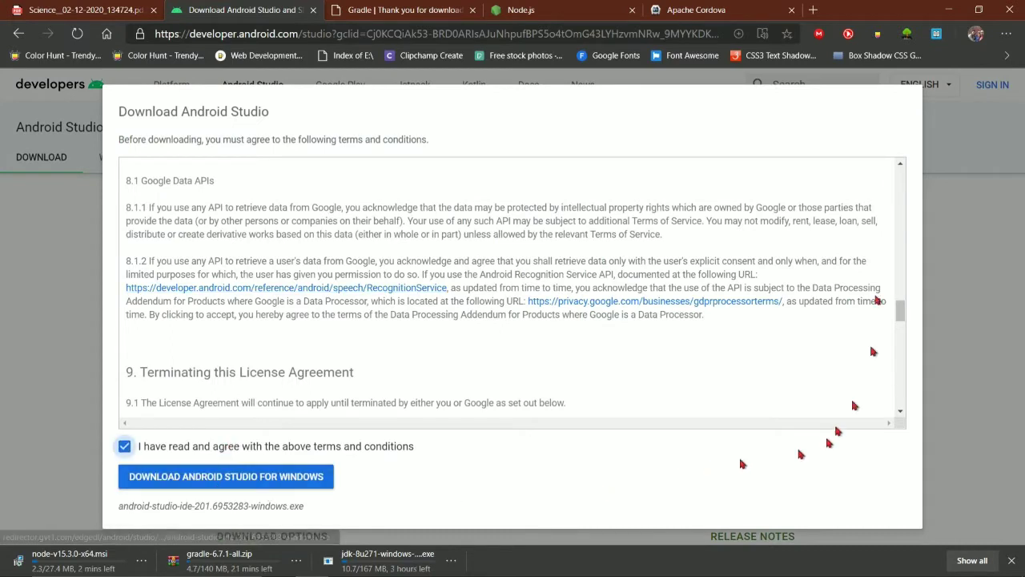
left_click(253, 485)
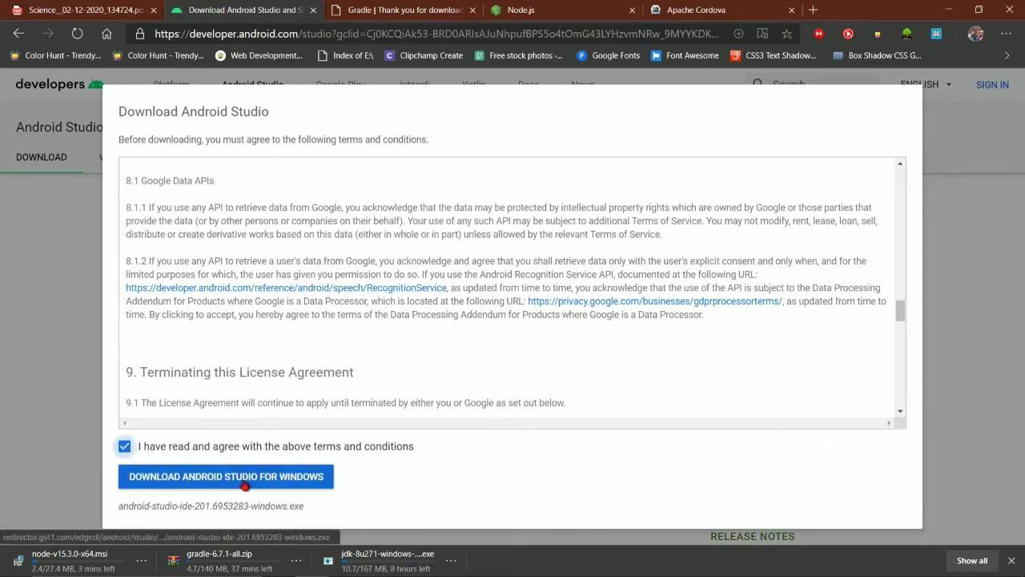
left_click(244, 484)
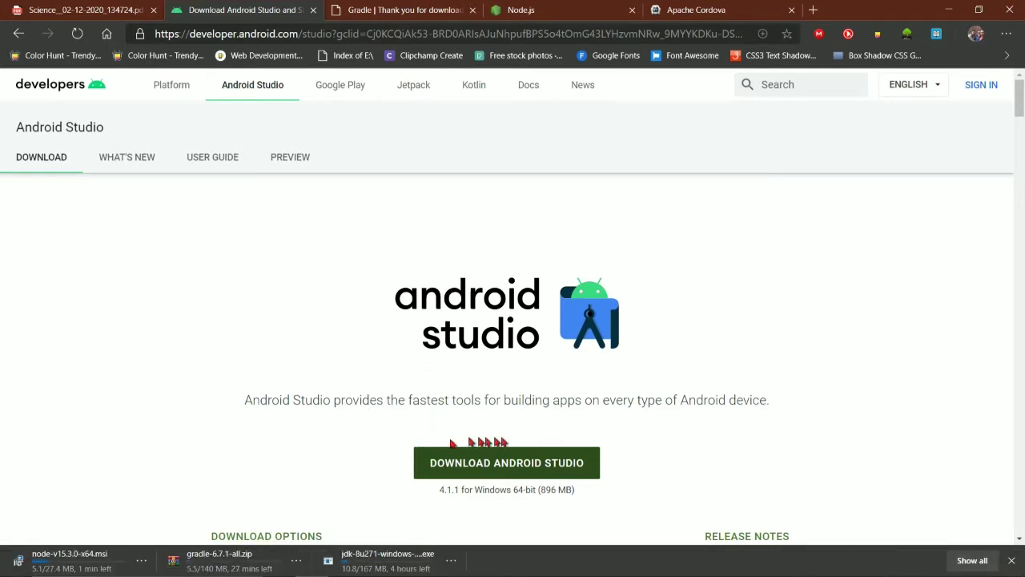
scroll(730, 389, "down", 4)
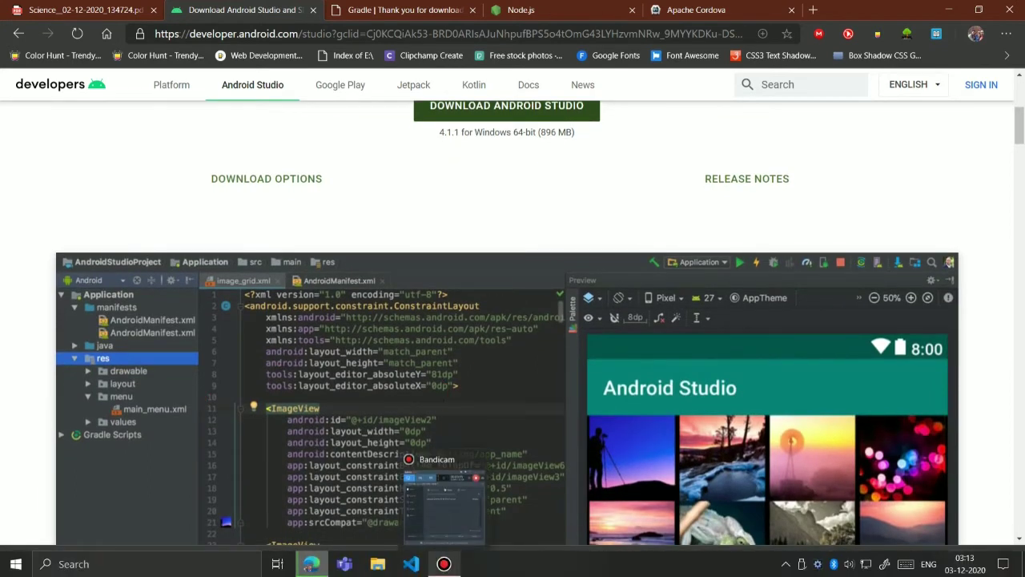
left_click(445, 564)
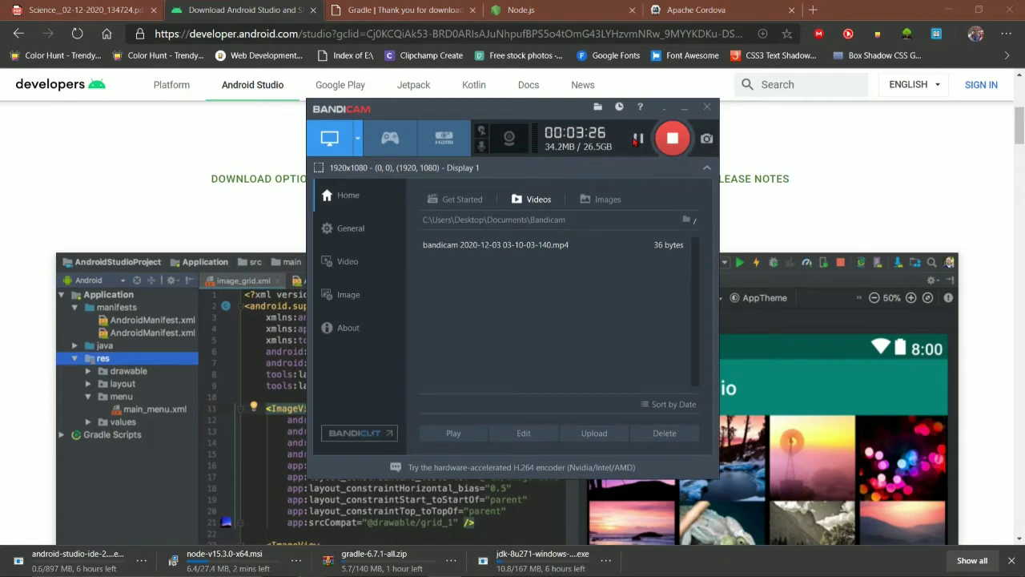
left_click(637, 138)
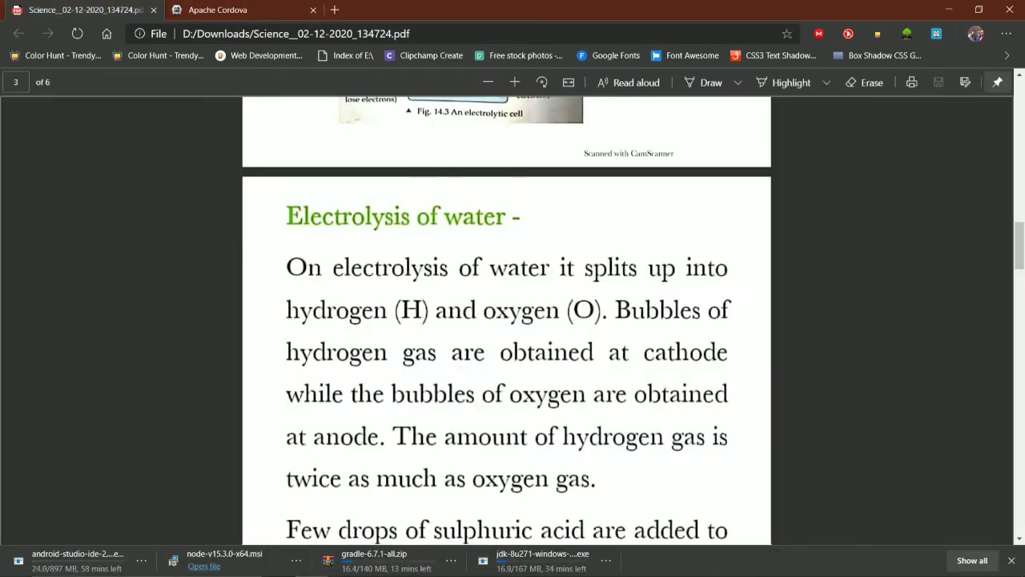
- Open a Command Prompt and check for Node.js and npm with node -v and npm -v
left_click(88, 563)
type("cm")
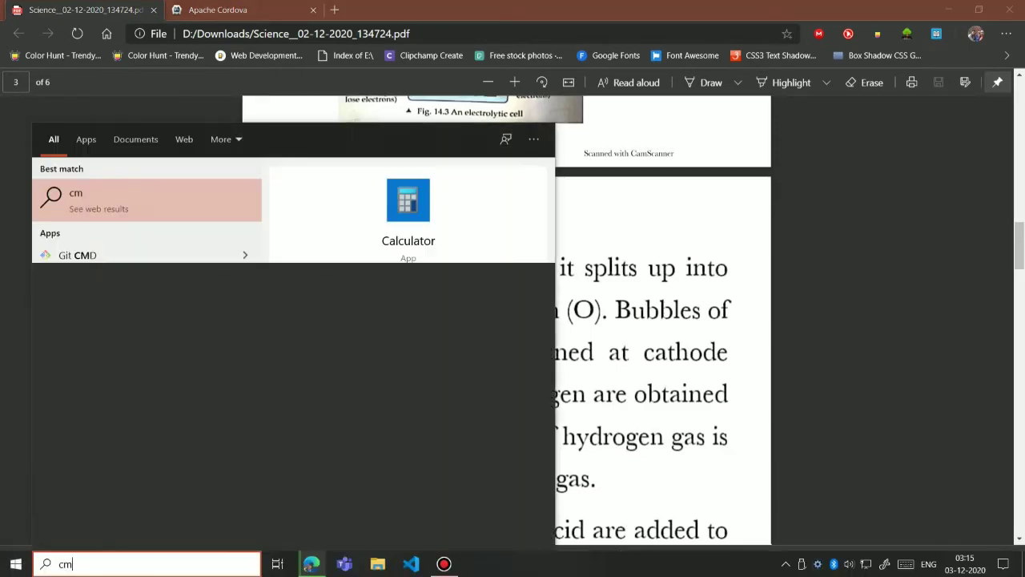
type("d")
key("Return")
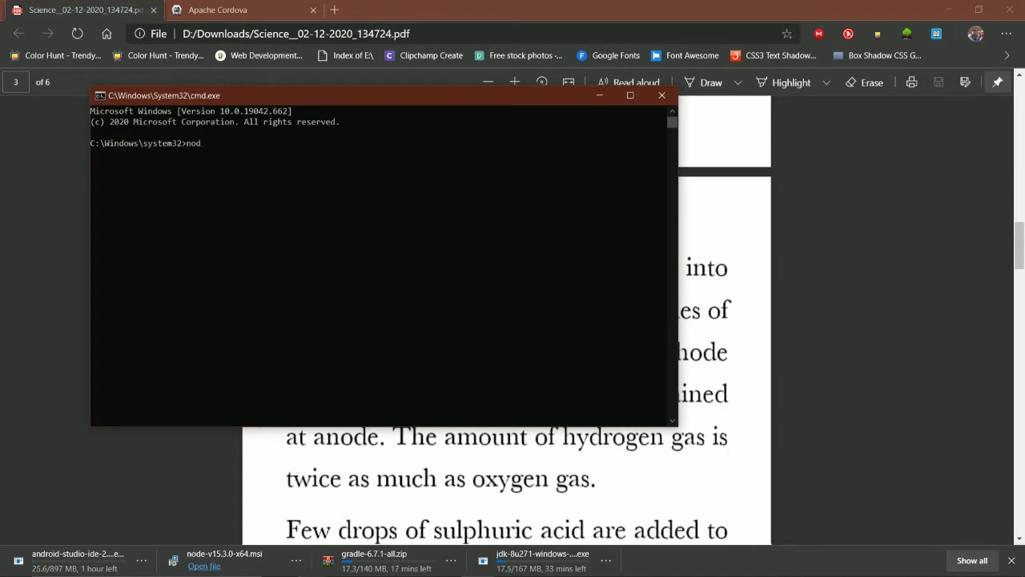
key("Return")
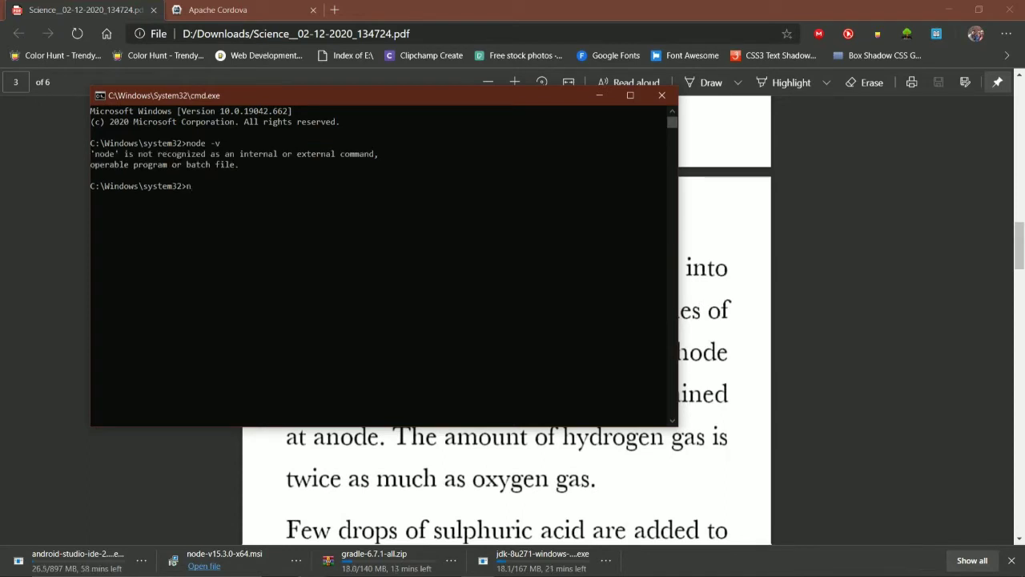
type("npm -v")
key("Return")
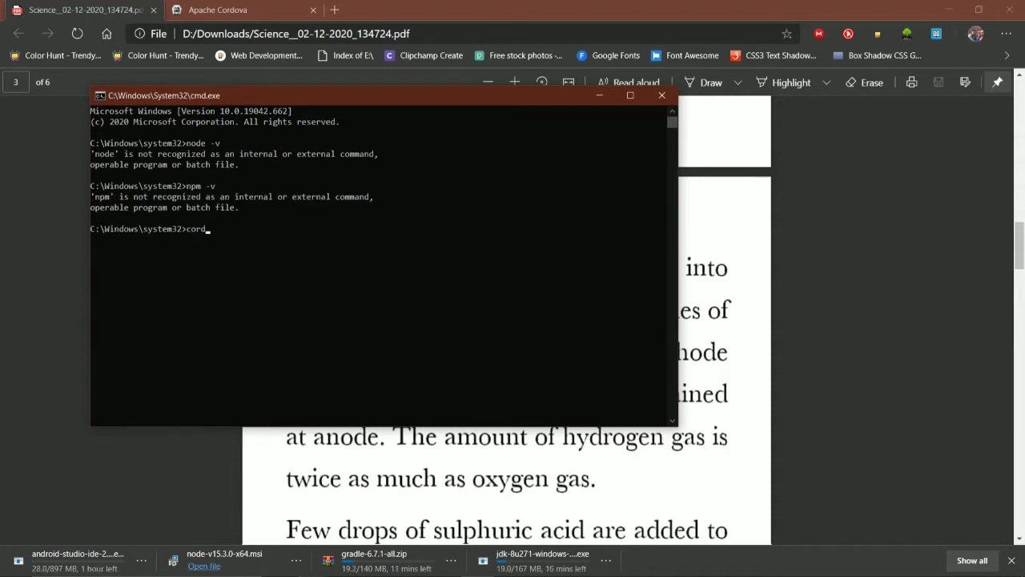
- Check for Cordova and the Android path with cordova and echo $ANDROID_HOME, closing the Command Prompt when done
key("Return")
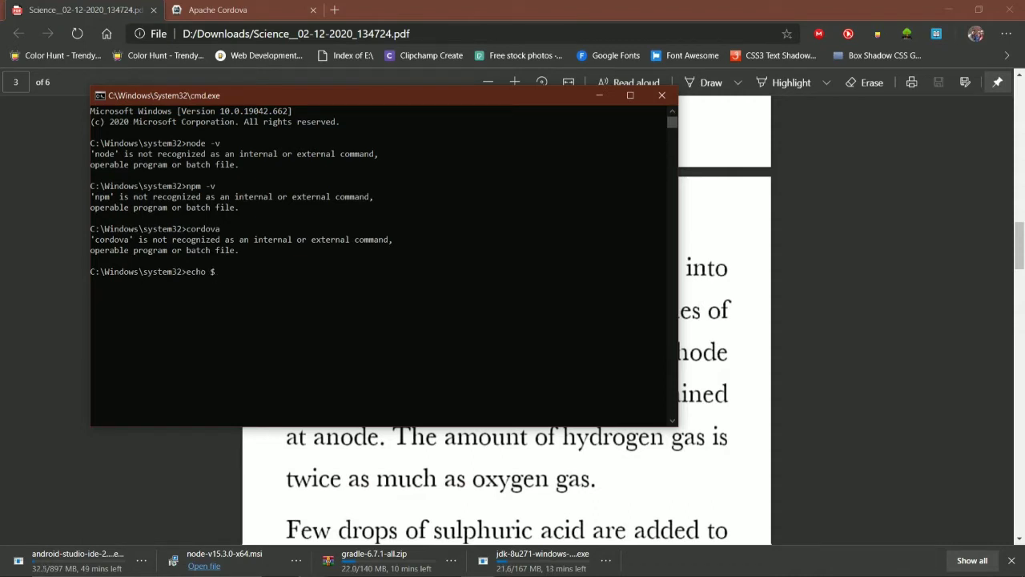
type("ANDROID_HOME")
key("Return")
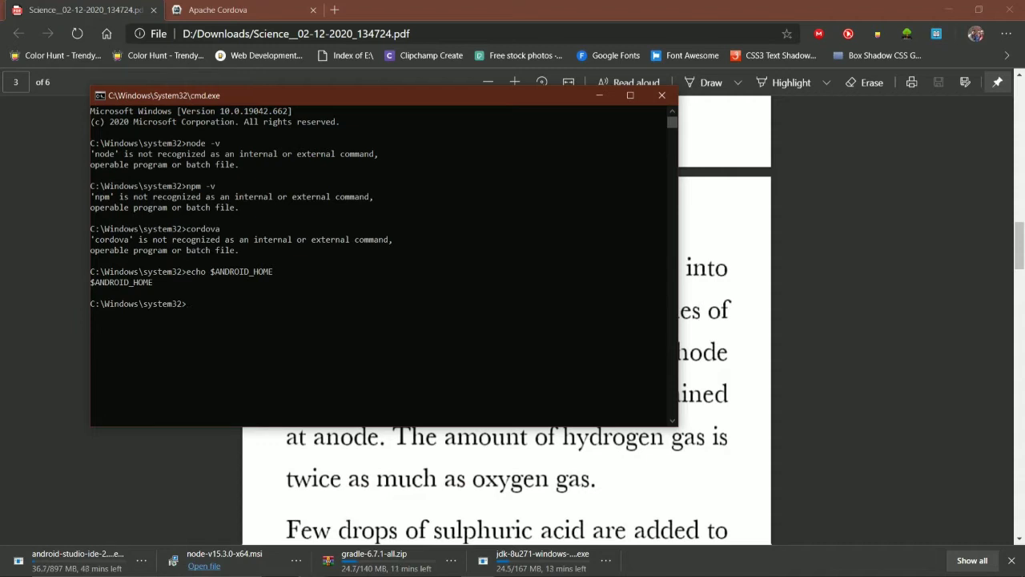
key("alt+F4")
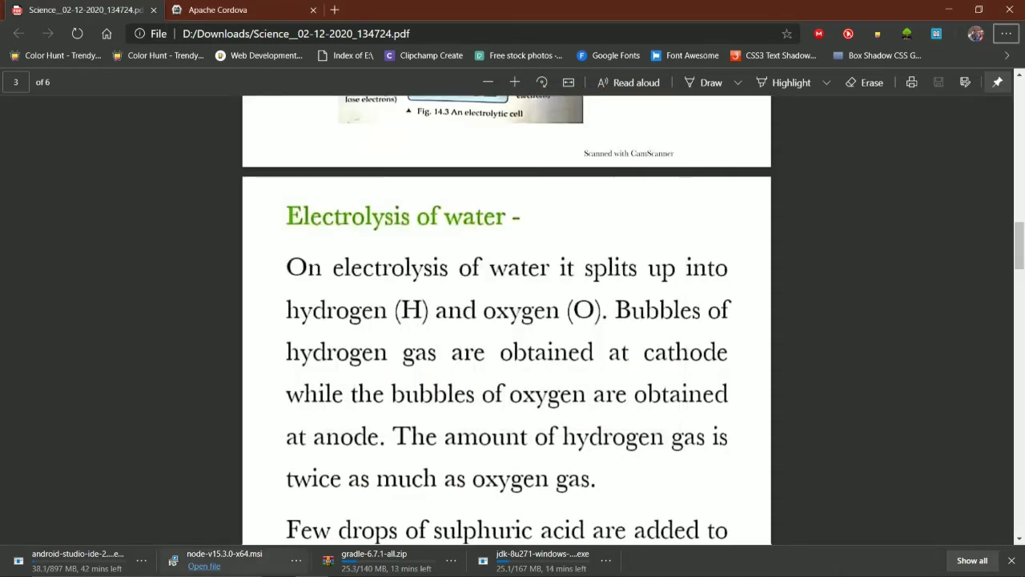
- Launch the downloaded Node.js installer, accept its license agreement and open the destination folder selection
left_click(203, 565)
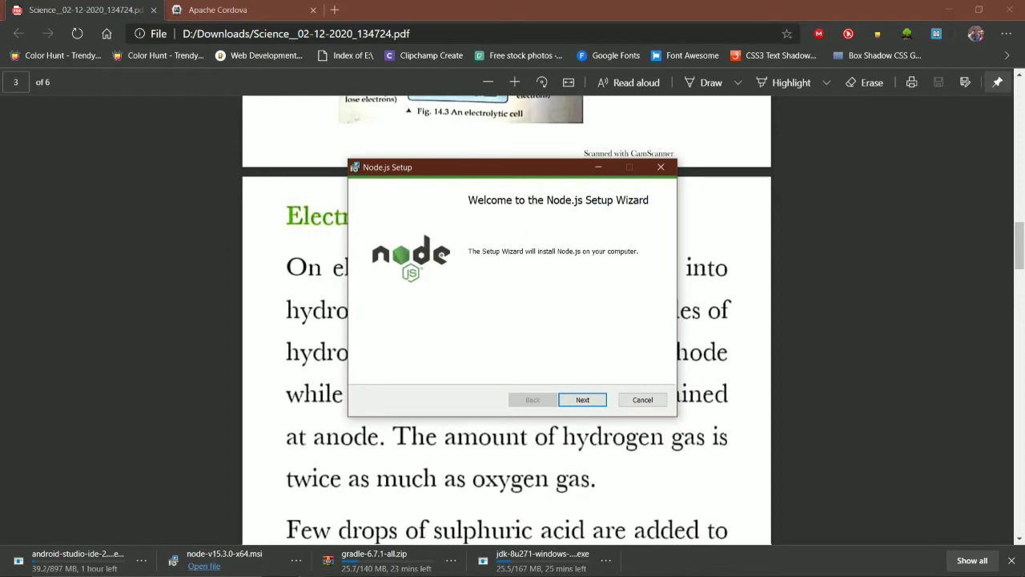
key("Return")
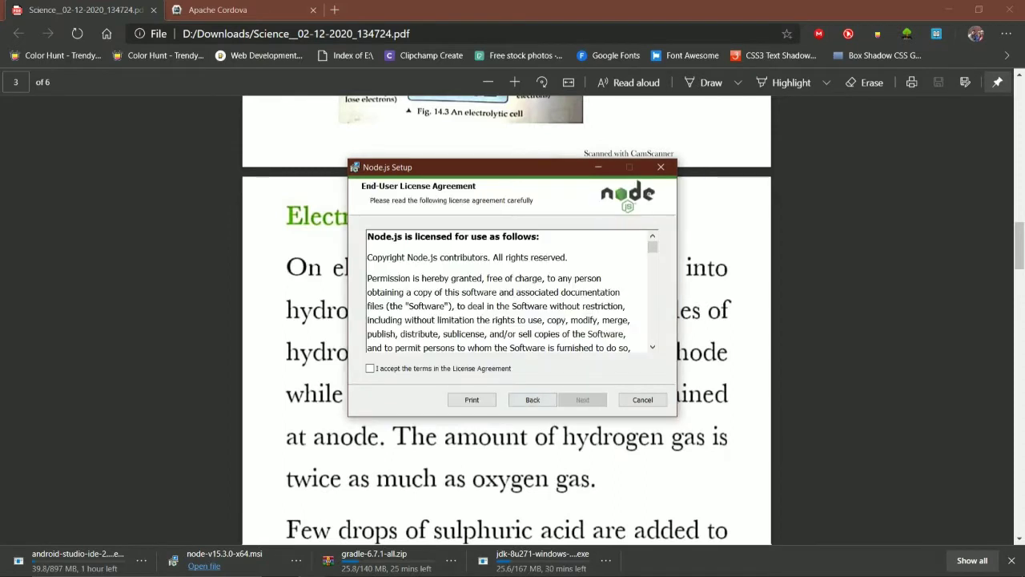
key("space")
key("Return")
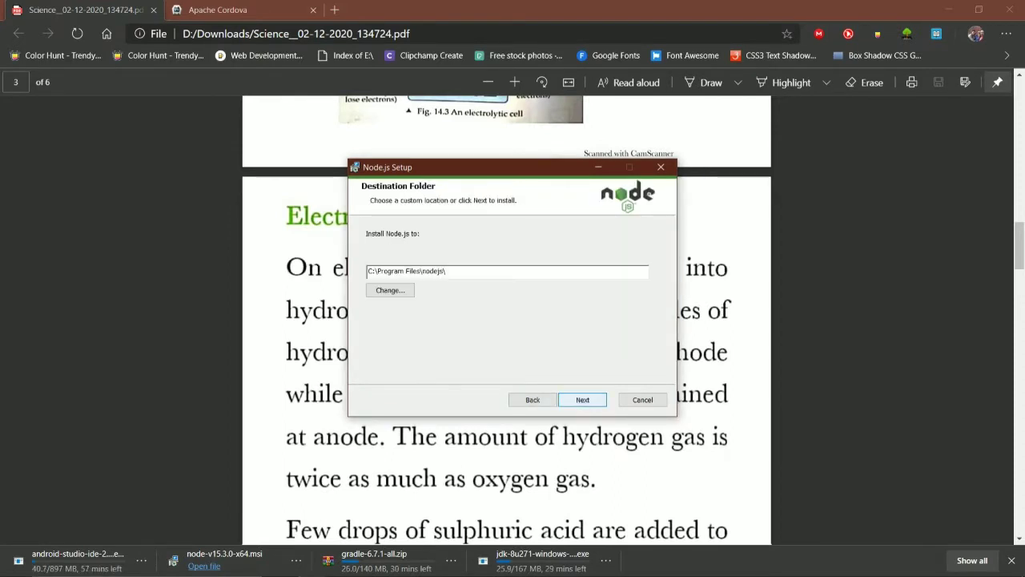
key("Tab")
key("Tab")
key("space")
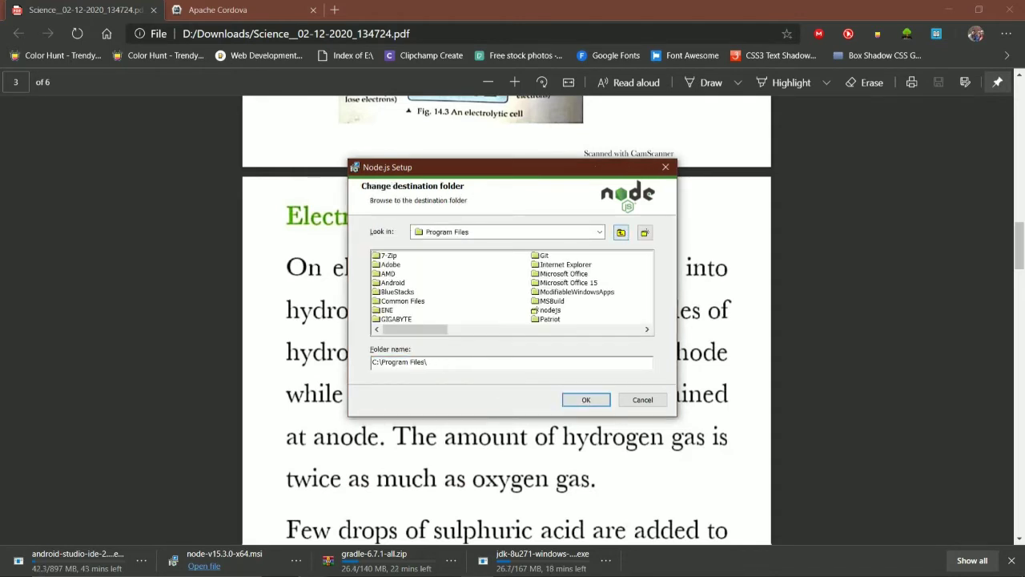
- Try to create a new destination folder for Node.js directly on drive C:
key("BackSpace")
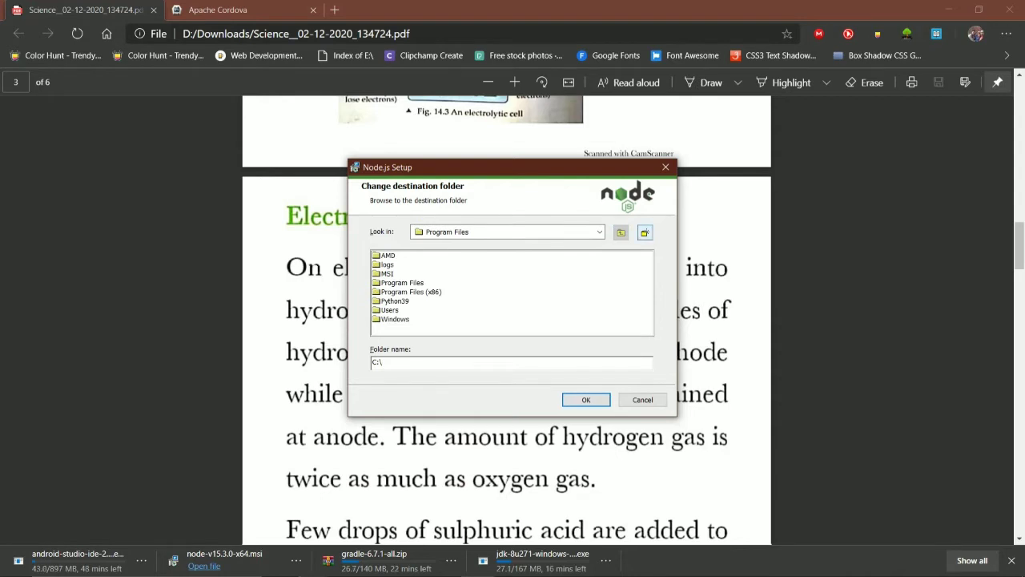
left_click(645, 233)
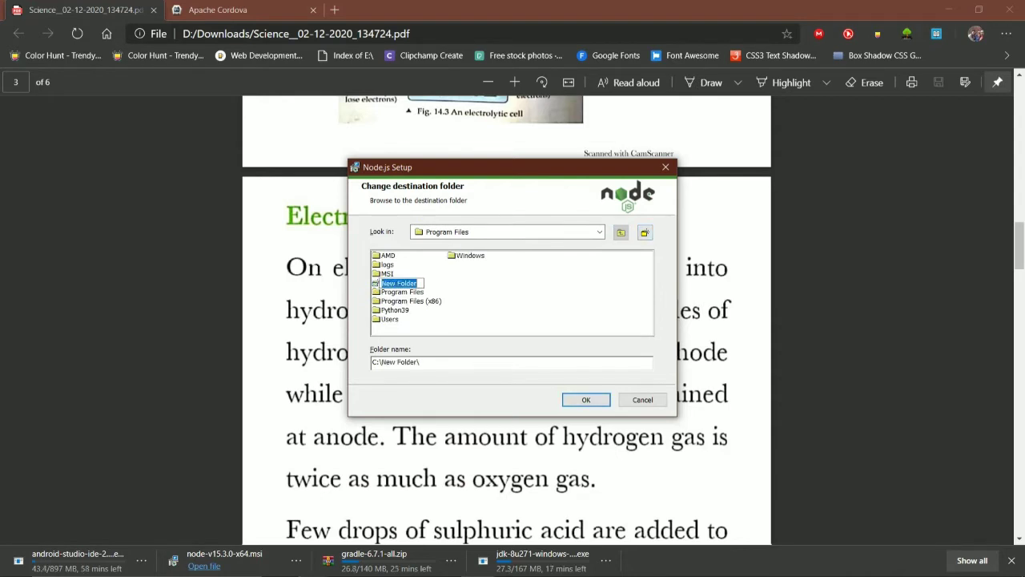
key("Return")
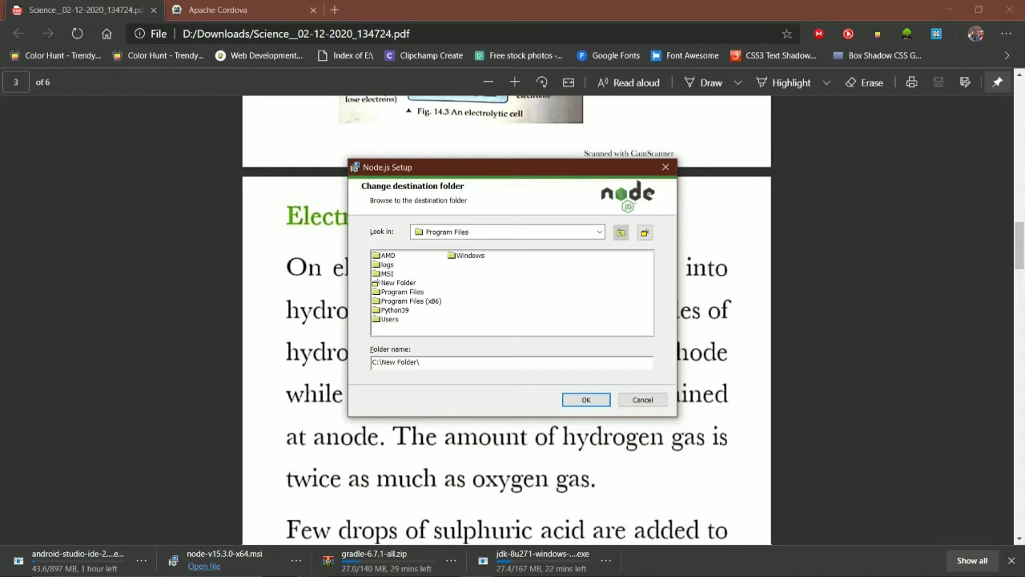
- Set the Node.js destination folder to E:\NODE\ and continue to the custom setup
key("Tab")
type("d")
key("BackSpace")
type("E")
type("E:")
key("BackSpace")
key("BackSpace")
key("Return")
key("Return")
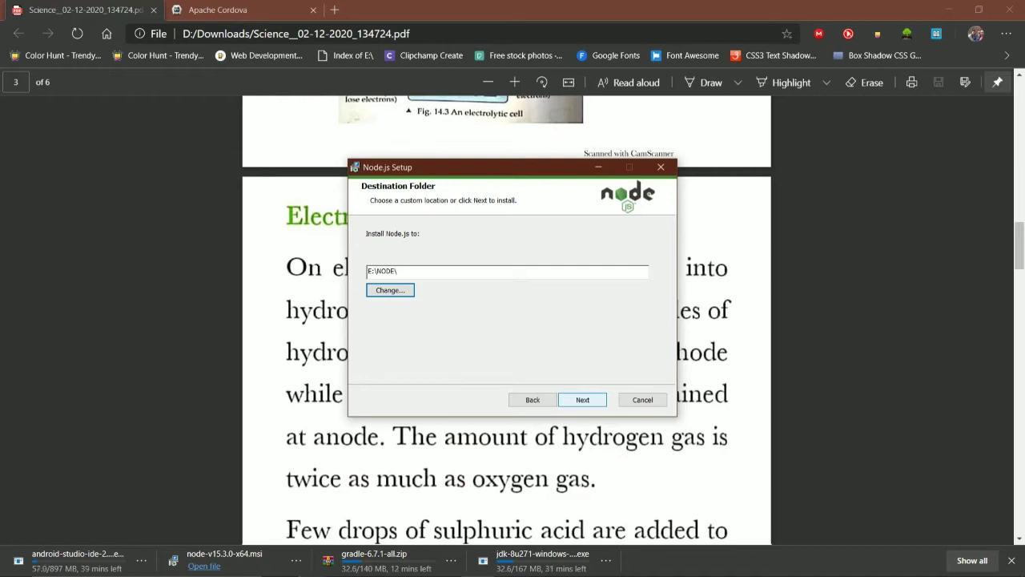
key("alt+n")
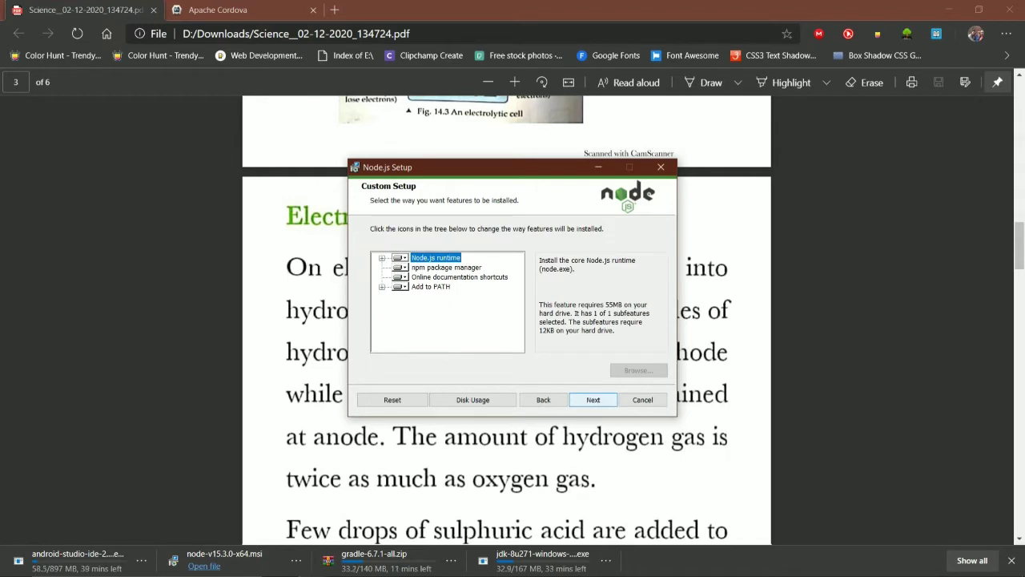
- Check the disk space requirements of the Node.js features and continue with the default feature selection
key("alt+u")
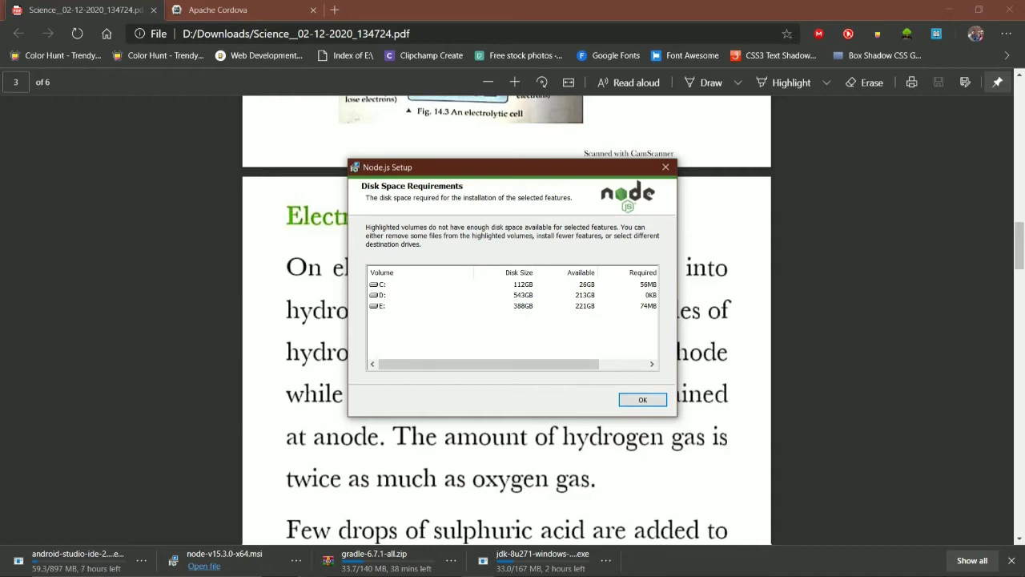
key("Return")
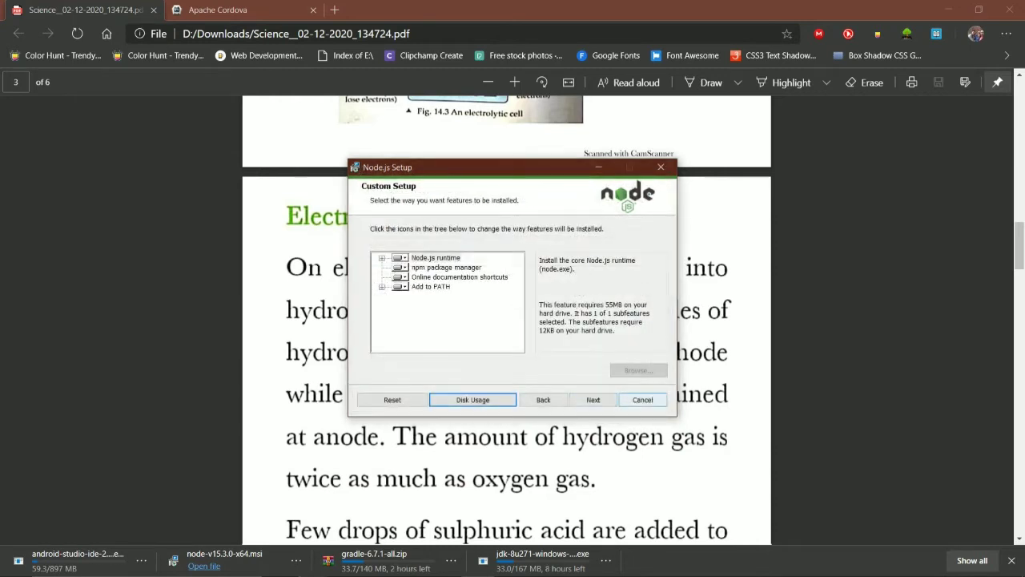
key("alt+n")
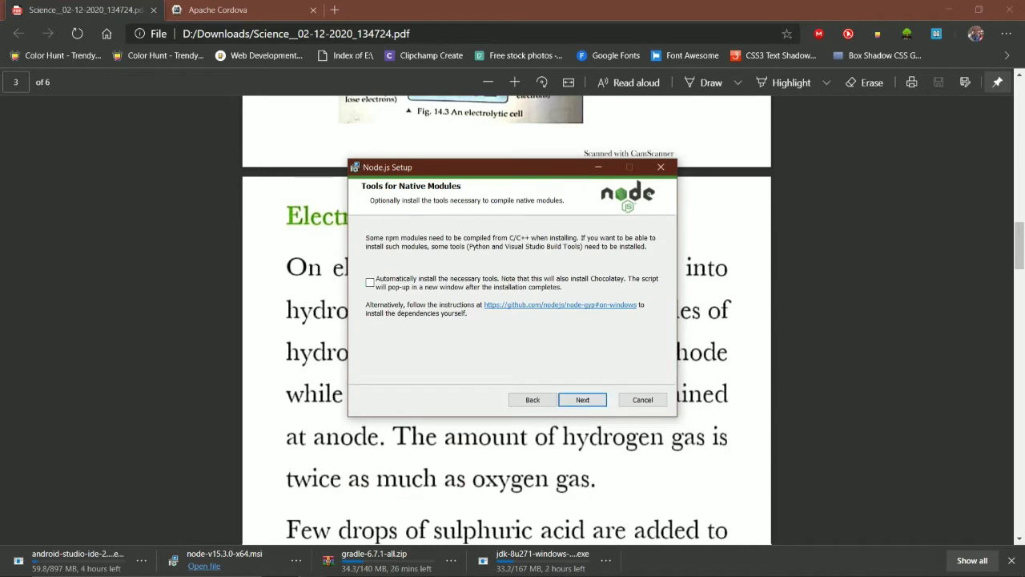
- Continue past the native module tools options, install Node.js and finish the setup wizard
key("alt+a")
key("alt+n")
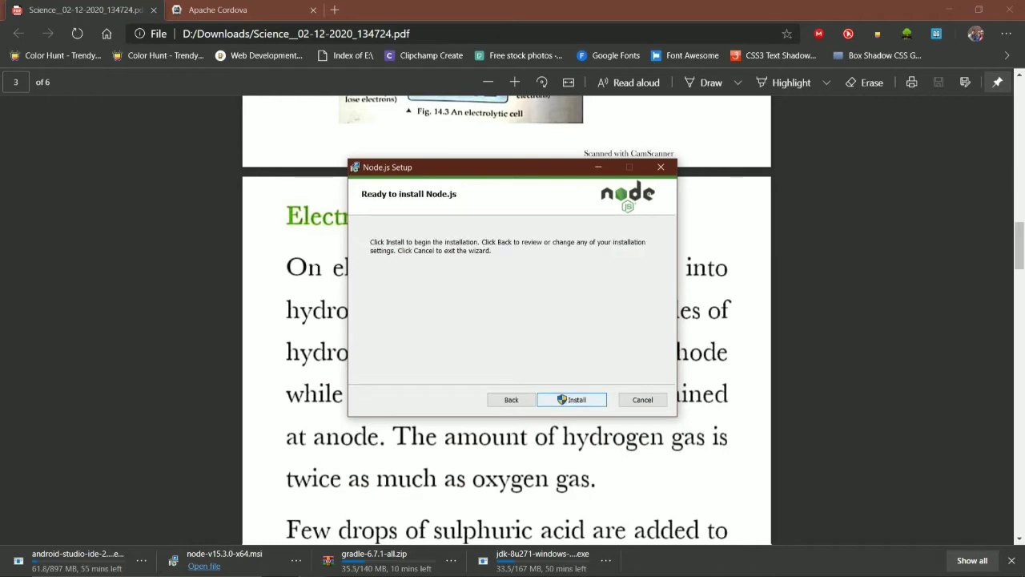
key("alt+i")
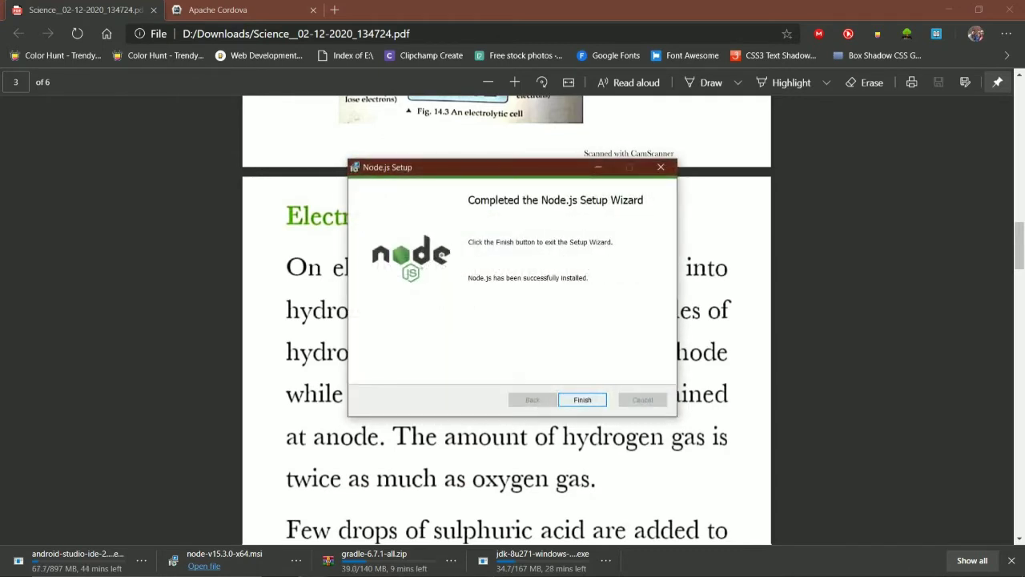
key("Return")
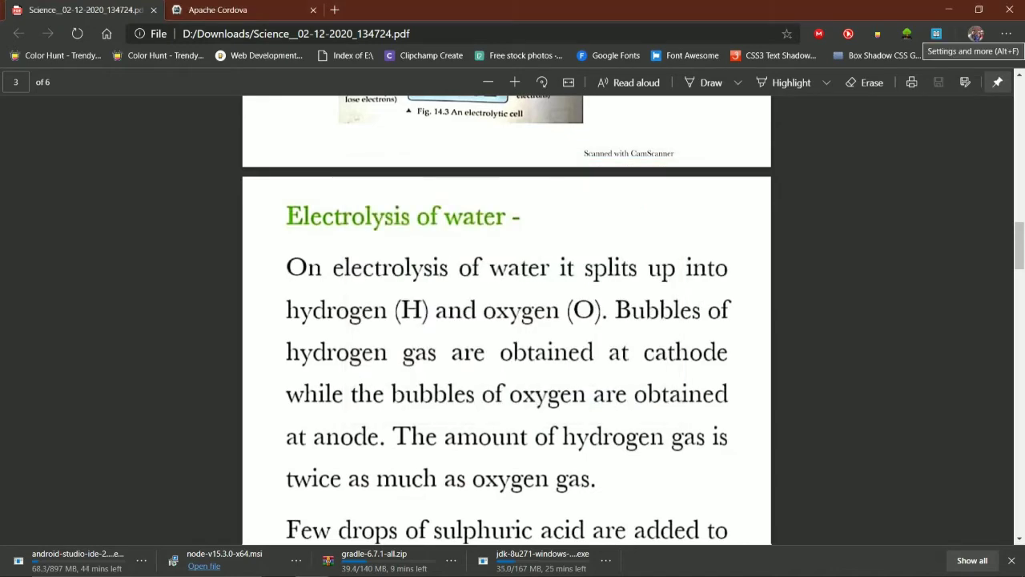
- Open a Windows command prompt and check the installed Node.js version with node -v
key("super")
type("cmd")
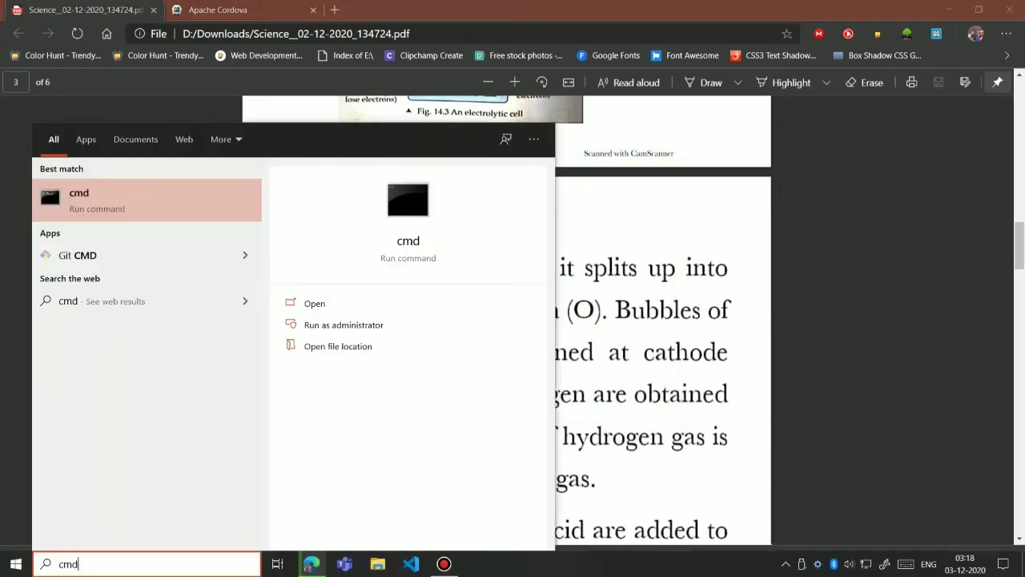
key("Return")
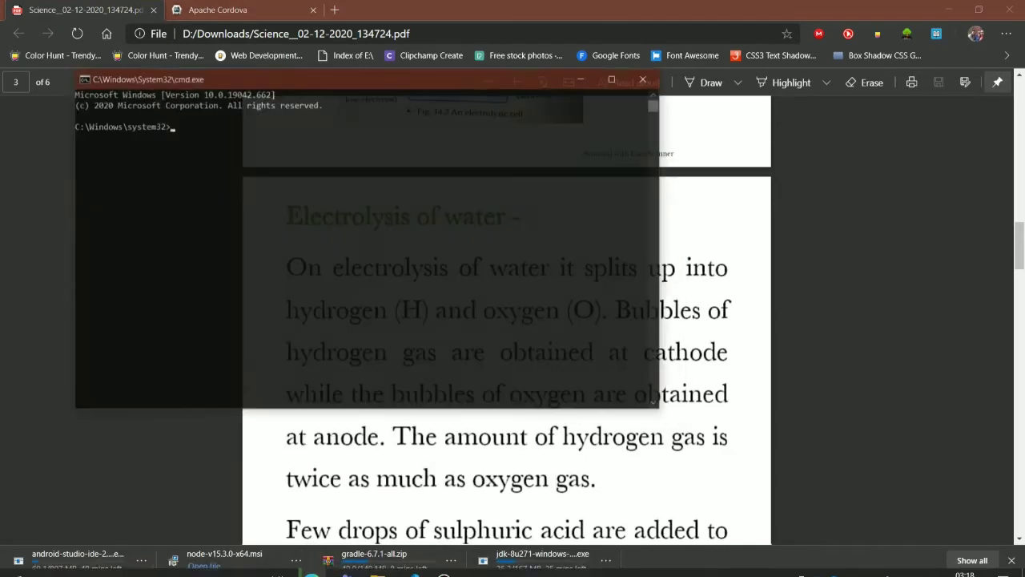
type("n")
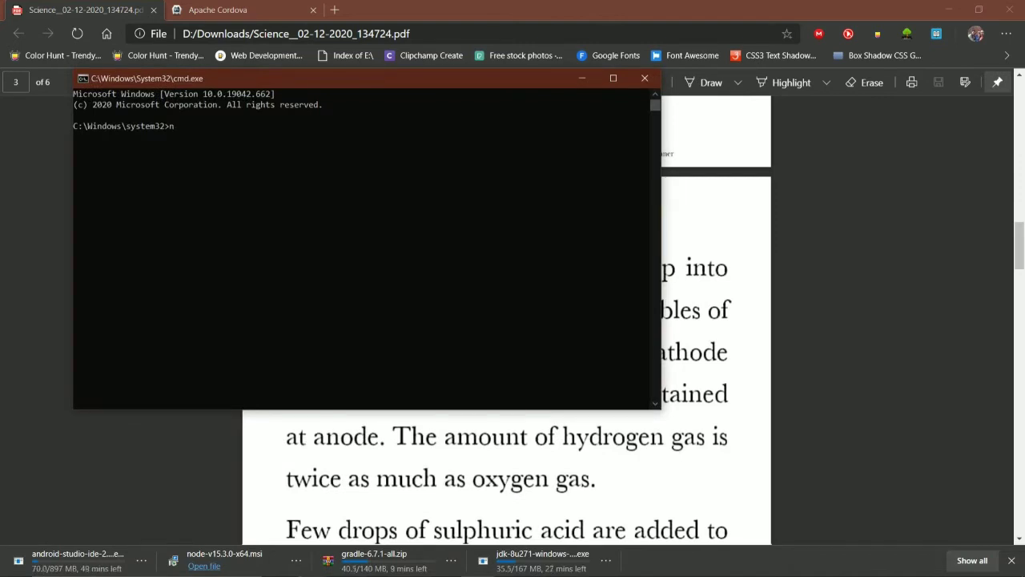
type("ode-v")
key("Left")
key("Left")
key("Return")
key("Return")
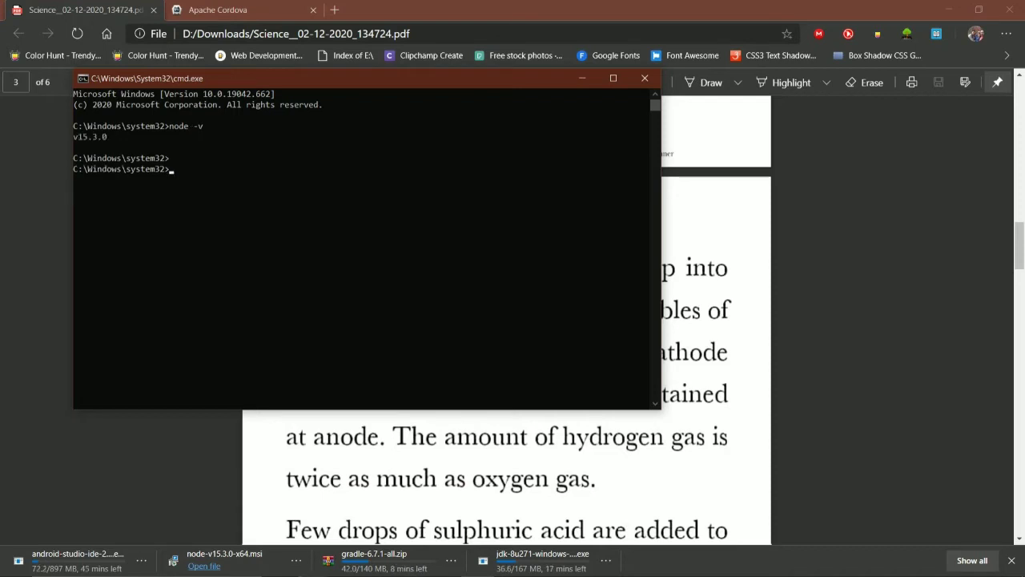
- Request the npm version with npm -v in the command prompt and close the window
type("nnpm -v")
key("Return")
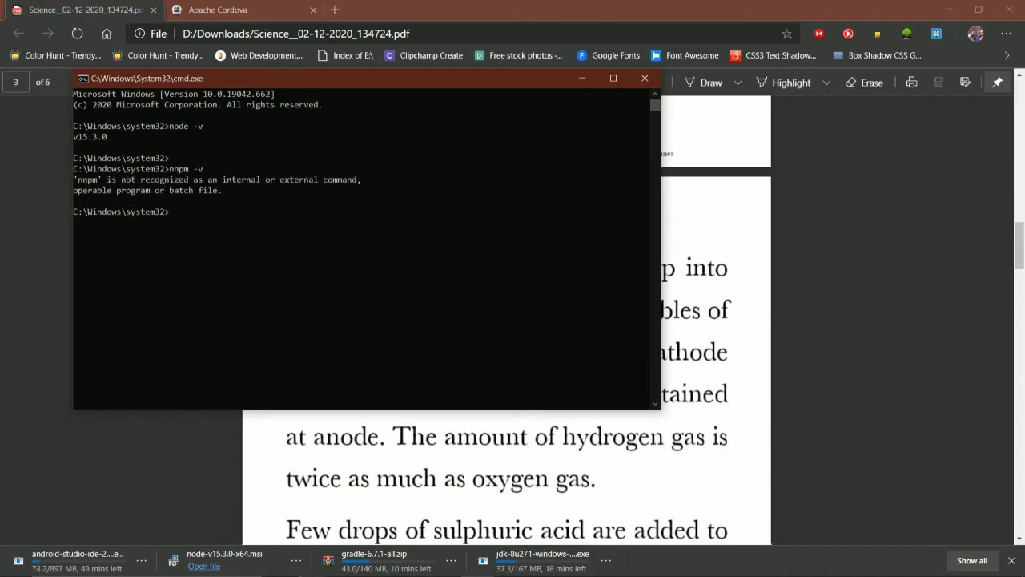
key("Up")
key("Left")
key("Left")
key("Left")
key("Left")
key("BackSpace")
key("Return")
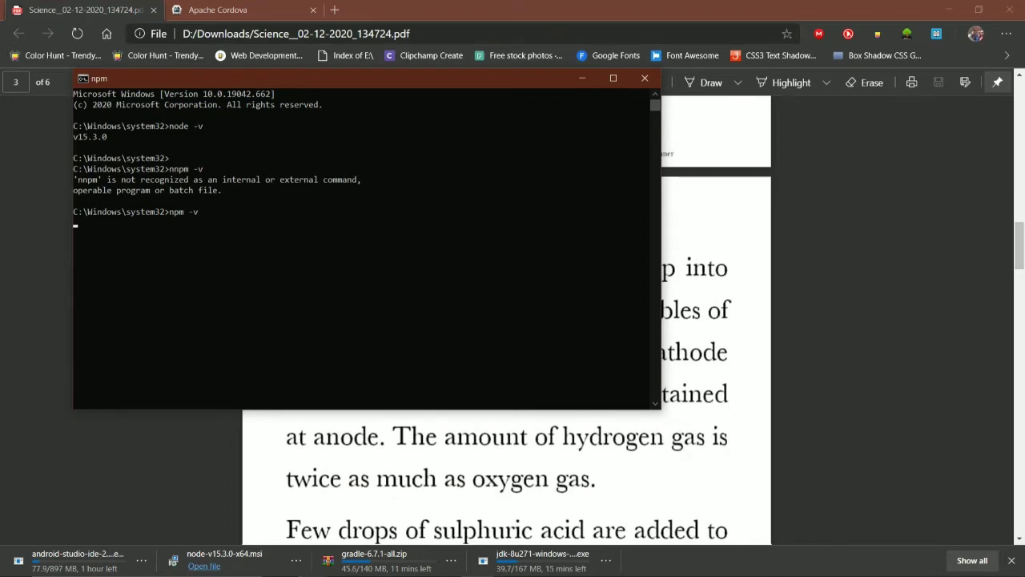
left_click(645, 78)
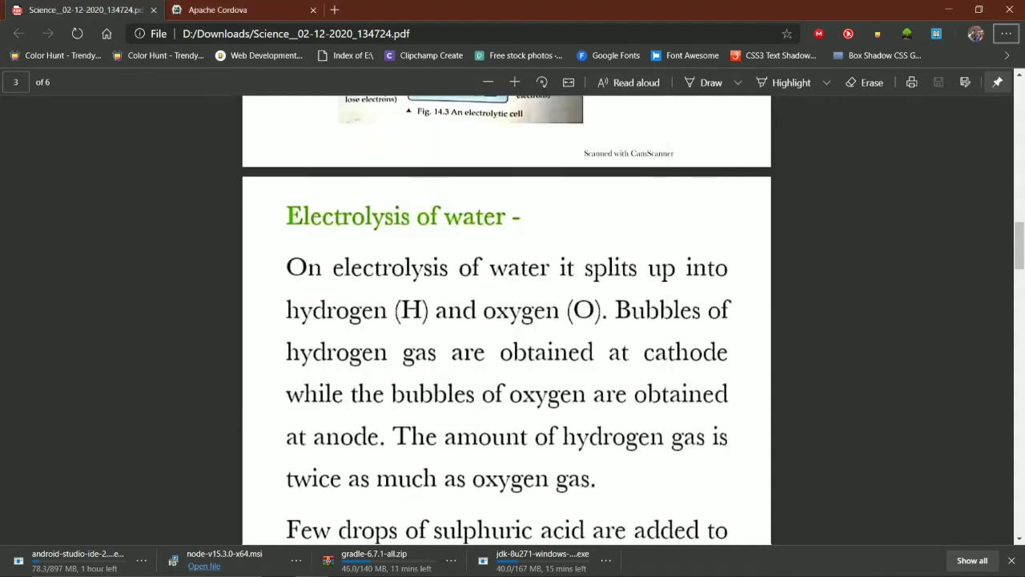
- Open the Node.js command prompt and query the npm version there with npm -v
key("super")
type("n")
key("BackSpace")
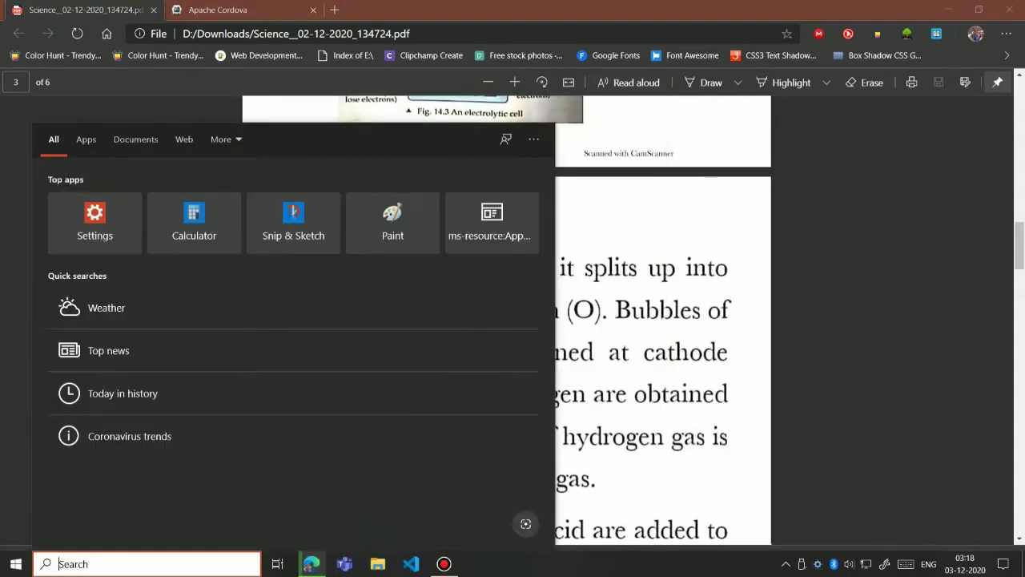
type("cmd")
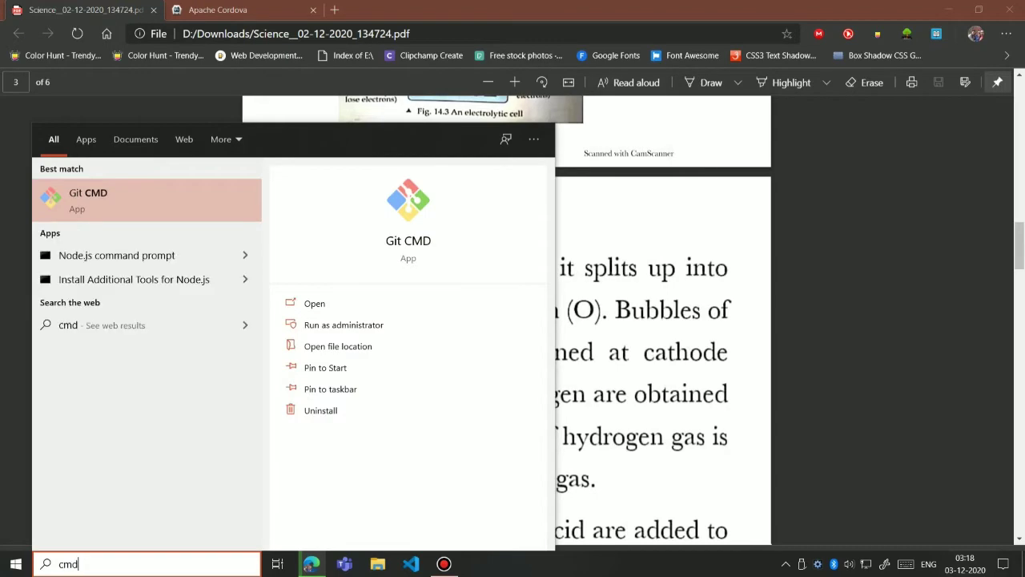
key("Down")
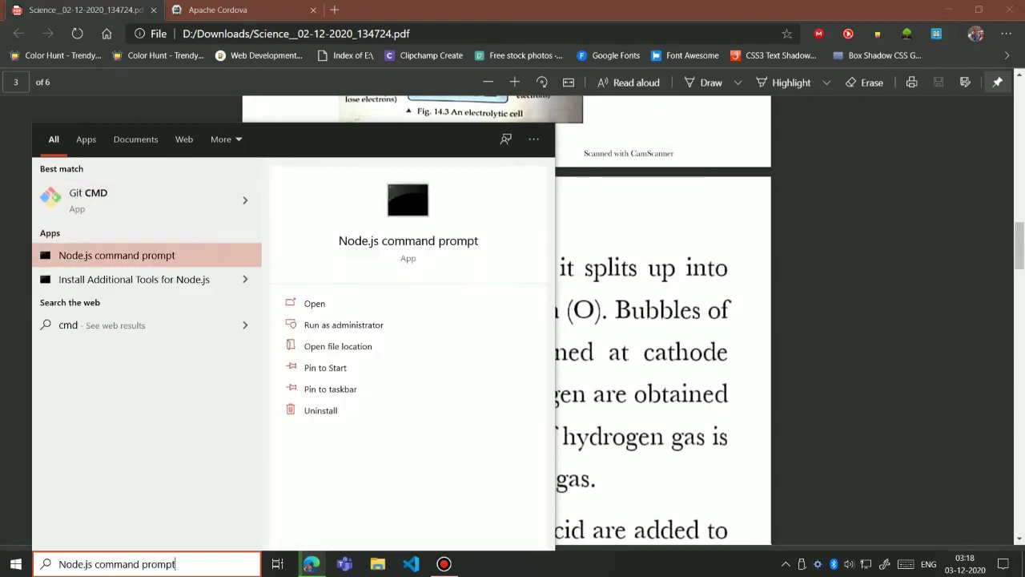
key("Return")
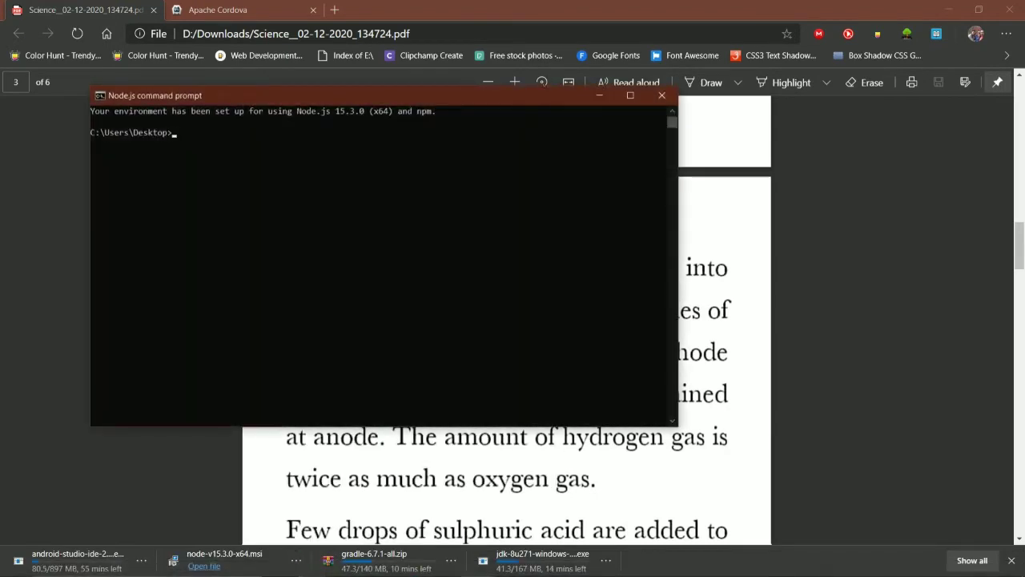
type("npm -v")
key("Return")
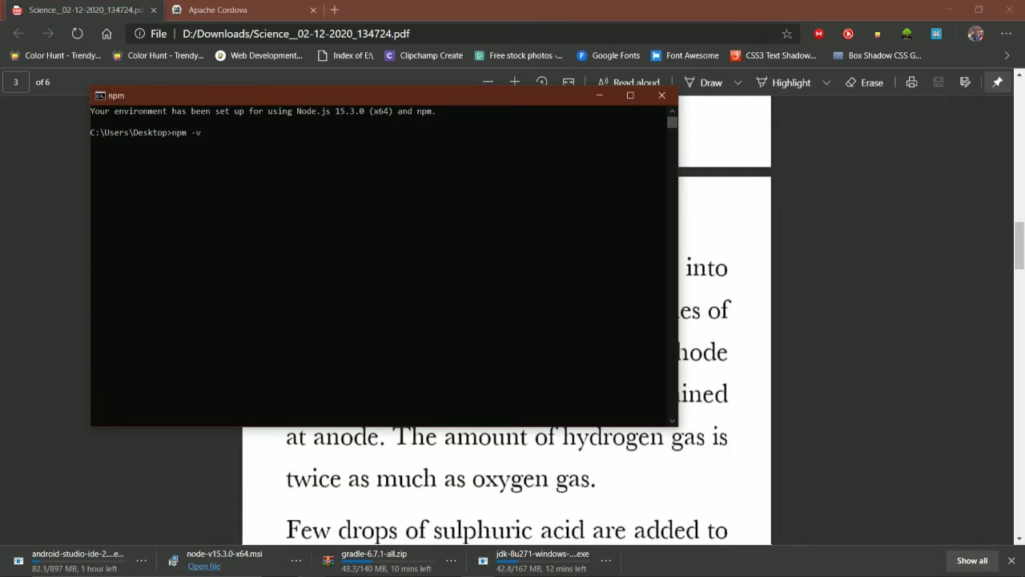
- Search the web for "Install npm" in a new browser tab, check the Node.js command prompt's output and close the search tab
key("alt+Tab")
key("ctrl+t")
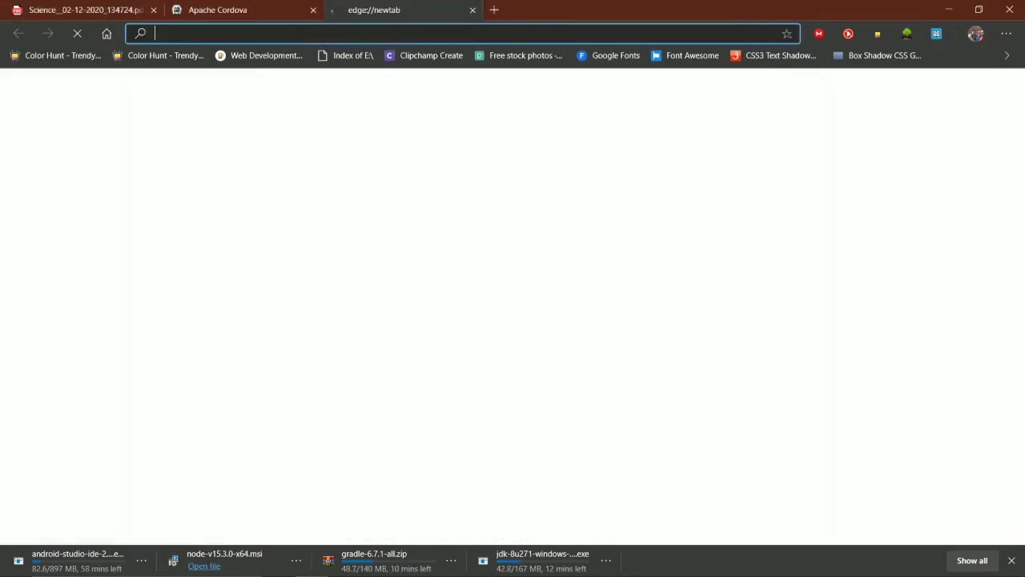
type("I")
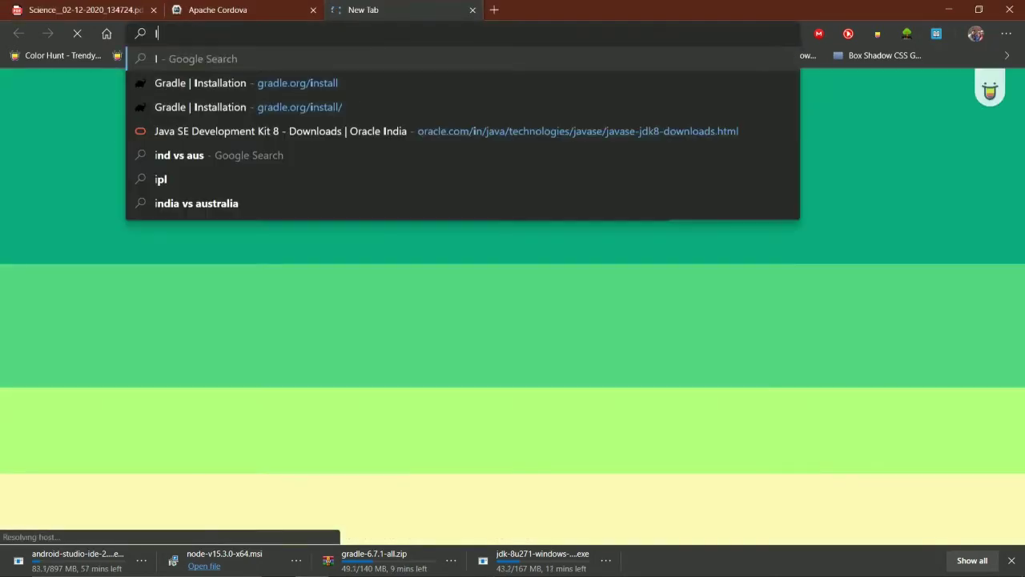
type("nstall")
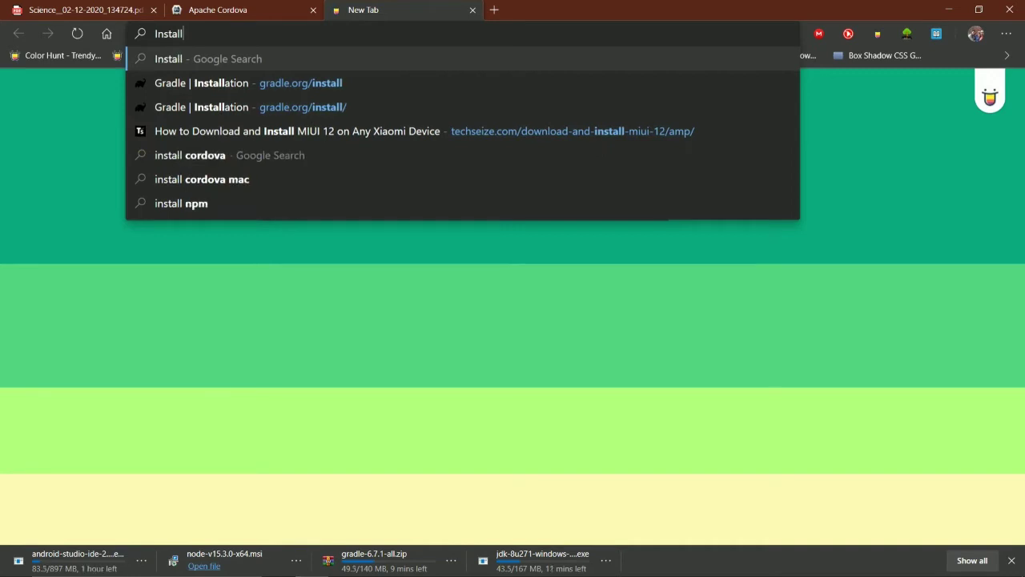
type(" npm")
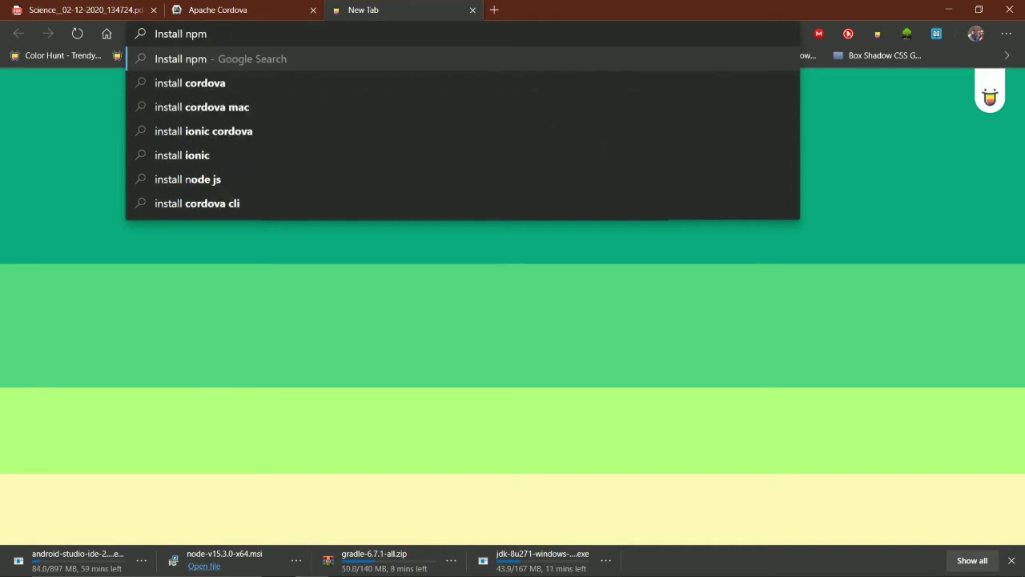
key("Return")
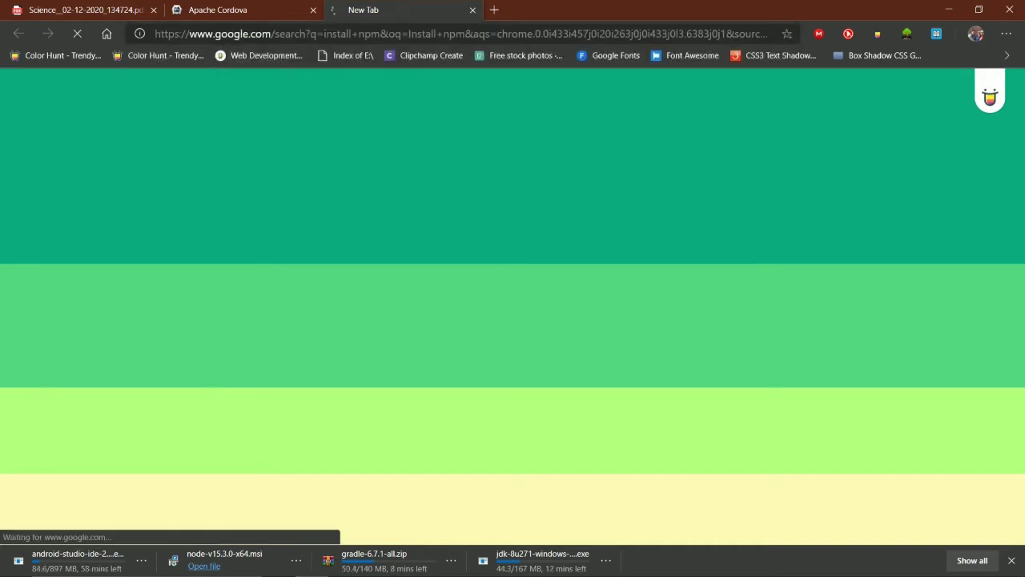
key("alt+Tab")
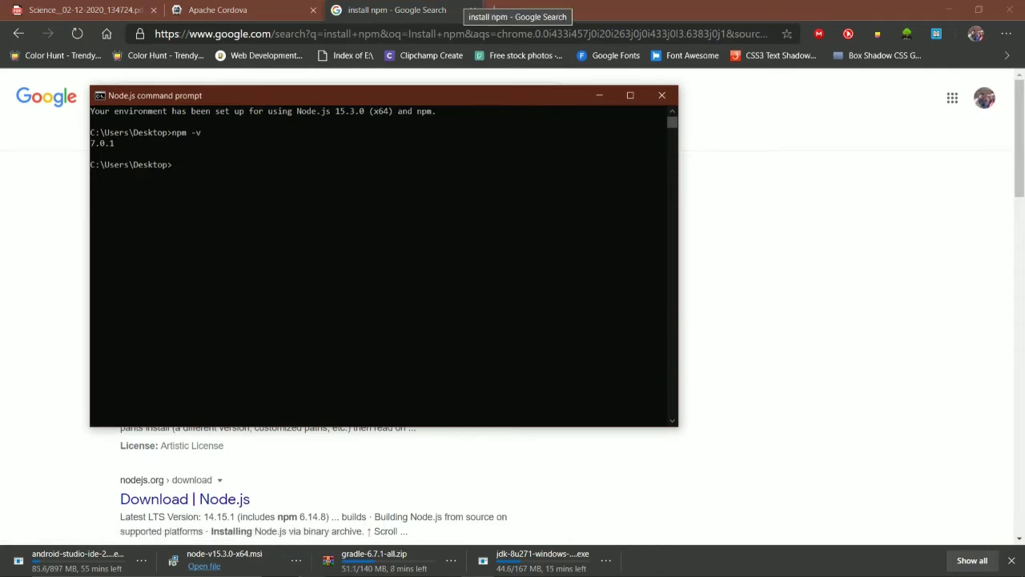
left_click(473, 10)
key("alt+Tab")
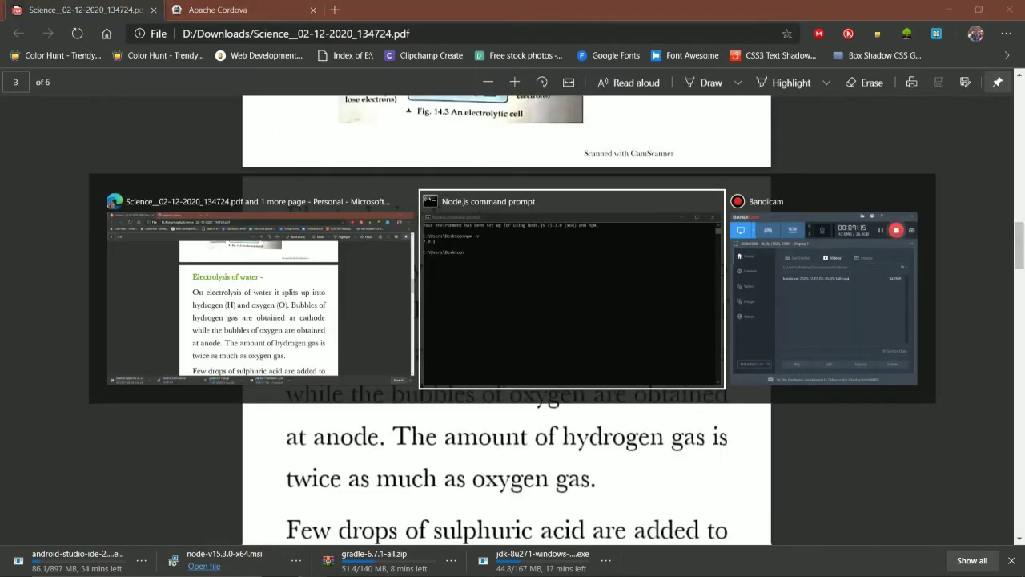
key("ctrl+t")
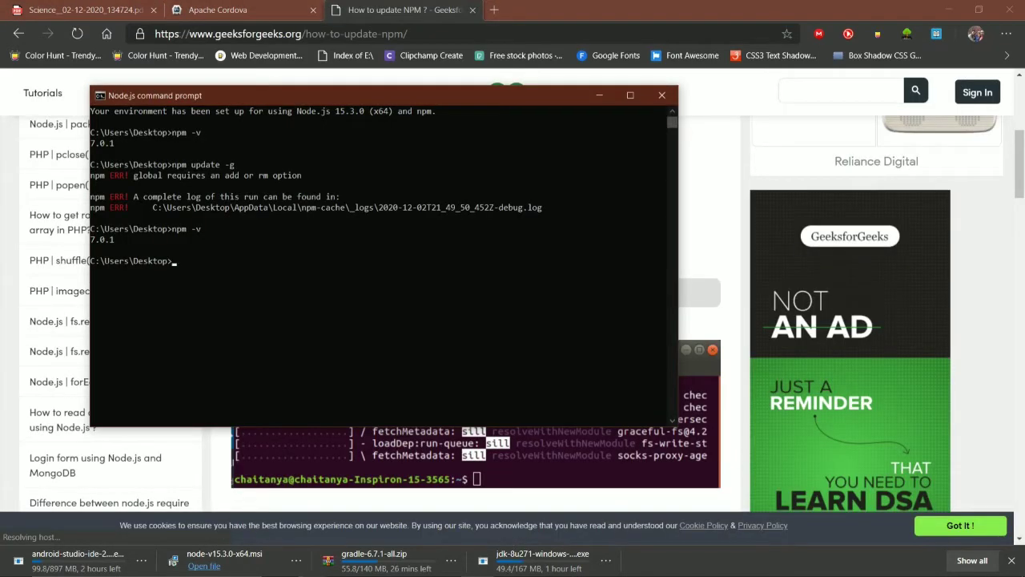
- Look up the install command on the Apache Cordova page, try to run npm install-g cordova in the Node.js command prompt and review the output
type("npm")
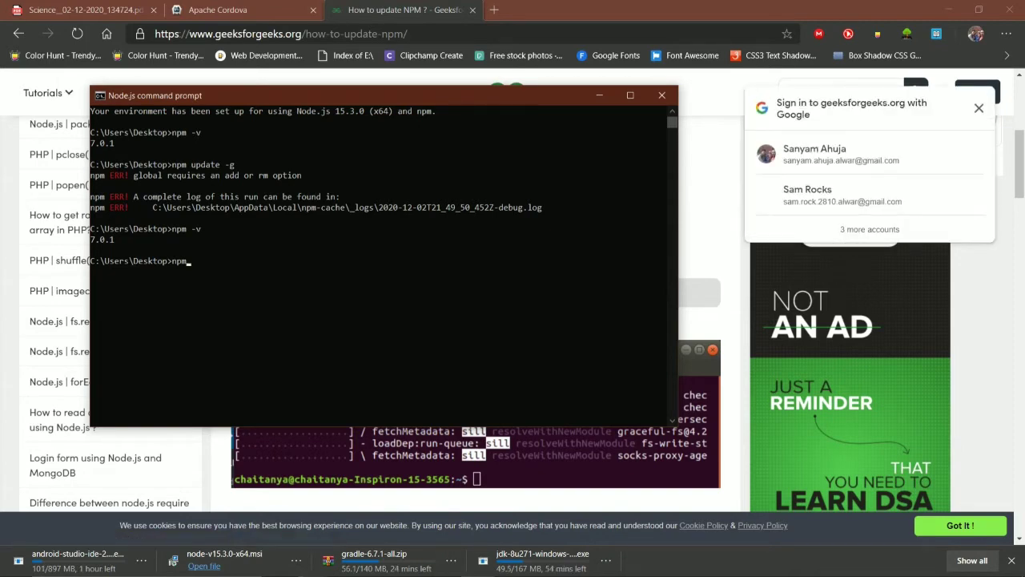
key("alt+Tab")
key("ctrl+shift+Tab")
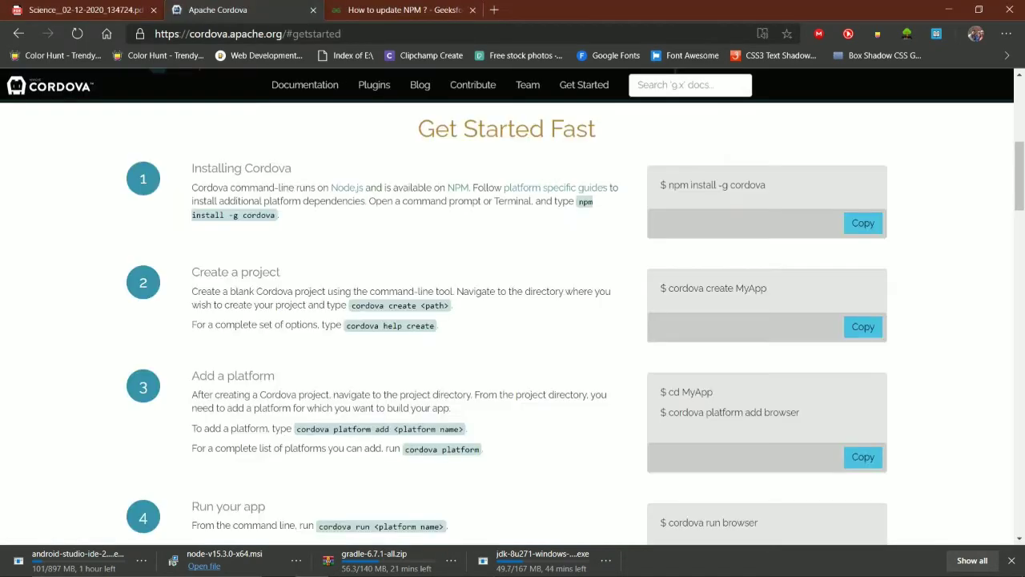
key("alt+Tab")
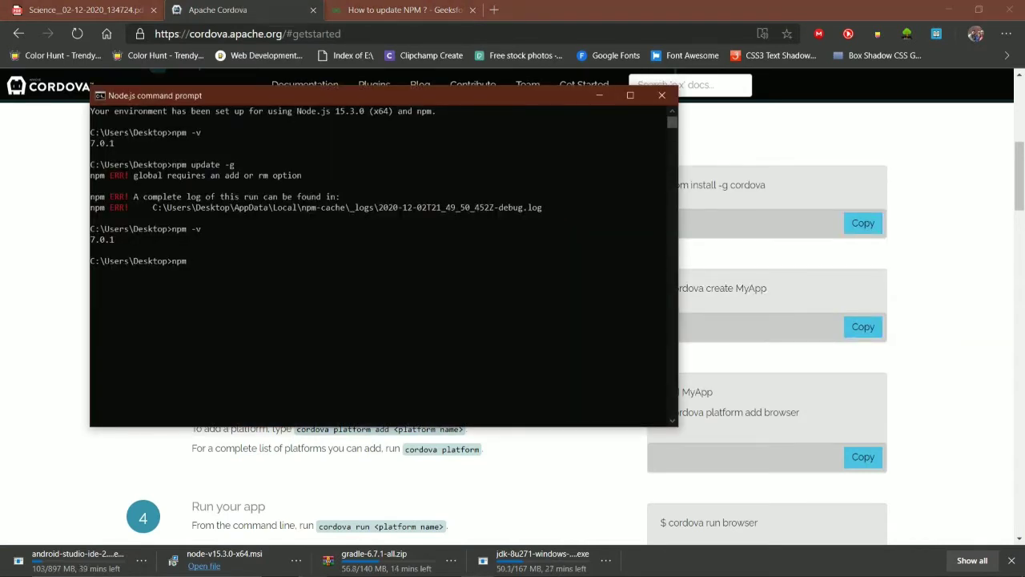
type("install-g cordova")
key("Return")
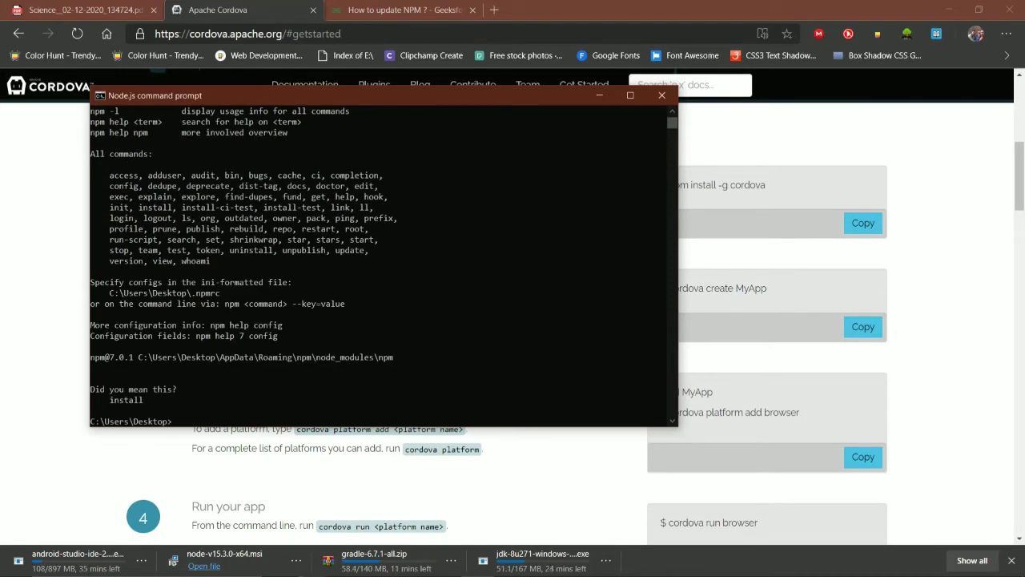
scroll(381, 264, "up", 5)
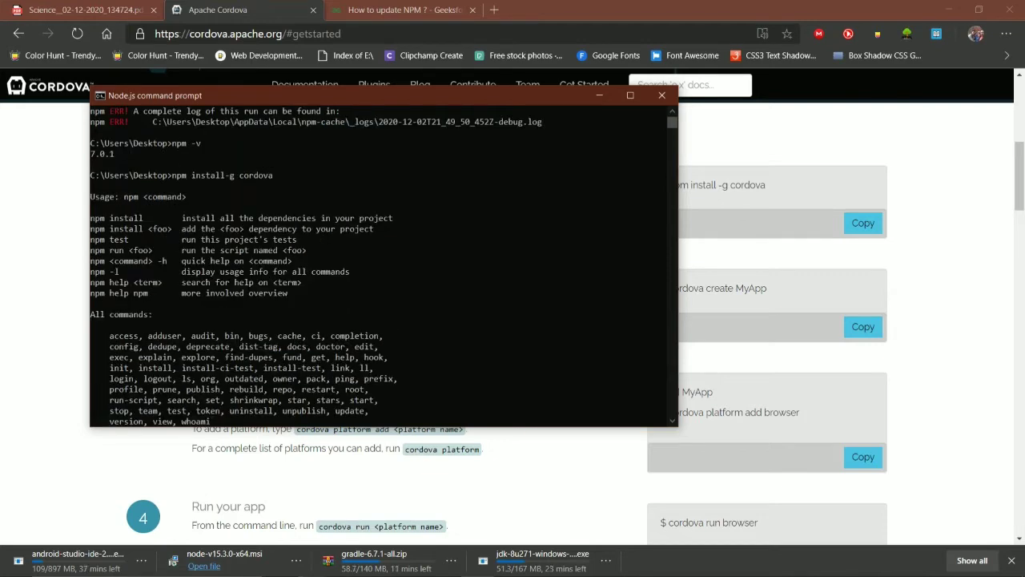
scroll(380, 264, "down", 8)
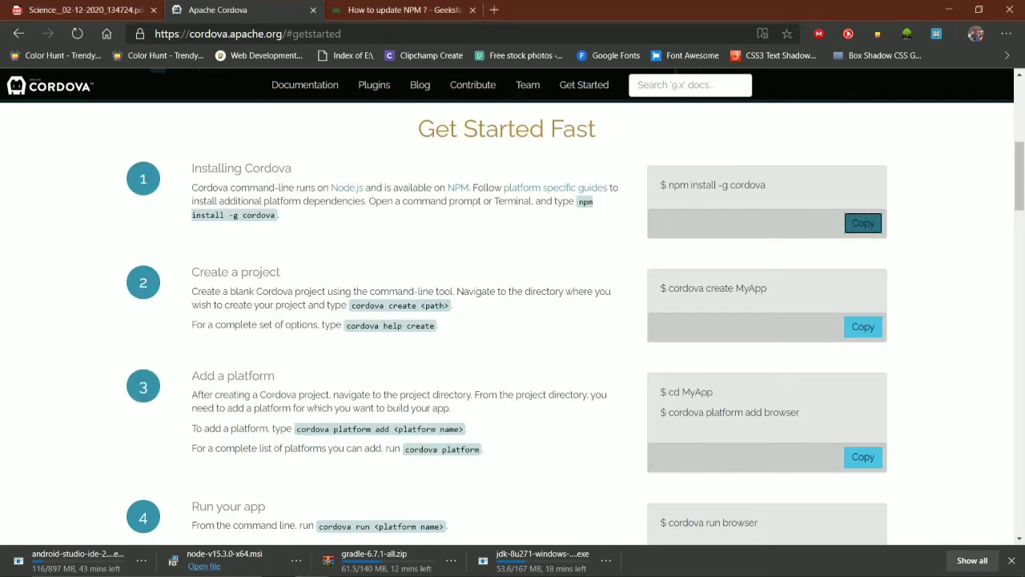
- Install Cordova globally by running npm install -g cordova in the Node.js command prompt
key("alt+Tab")
key("alt+Tab")
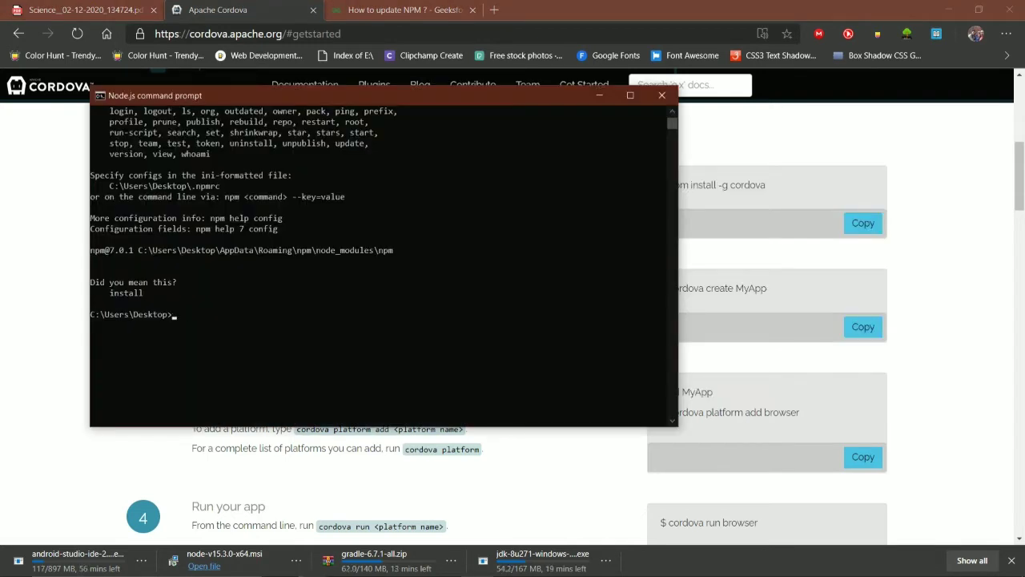
type("npm install -g cordova")
key("Return")
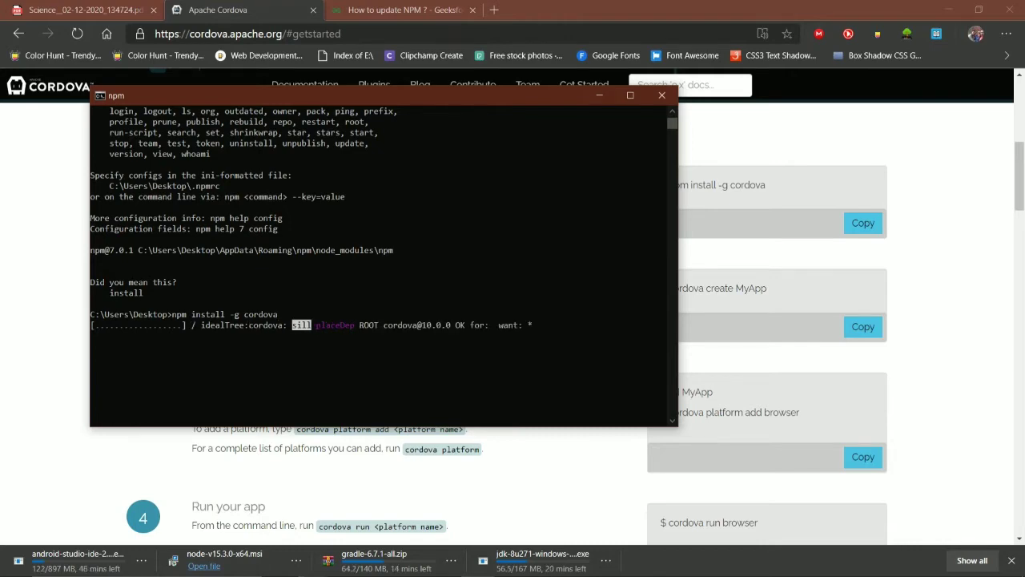
left_click(863, 223)
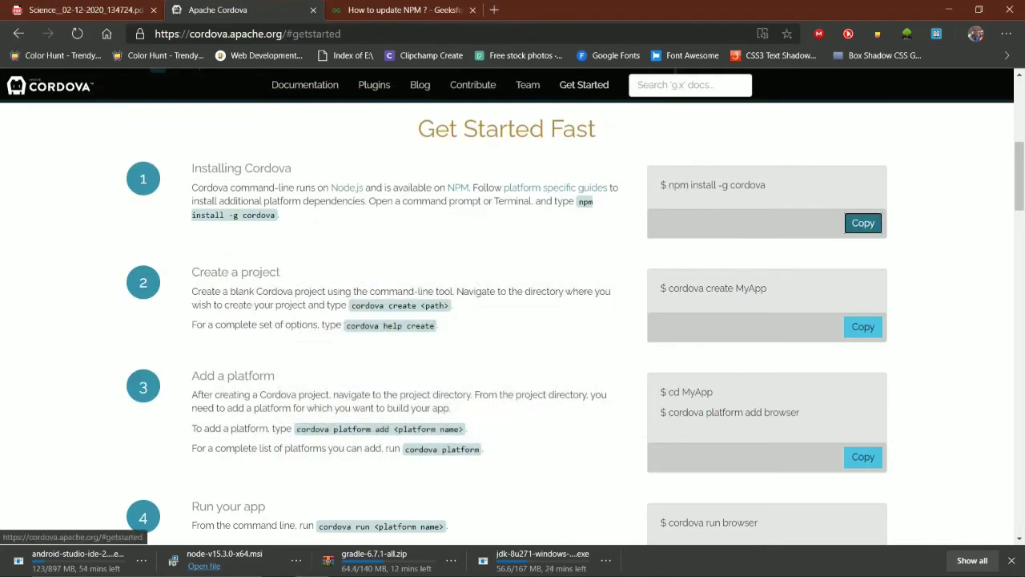
key("ctrl+Tab")
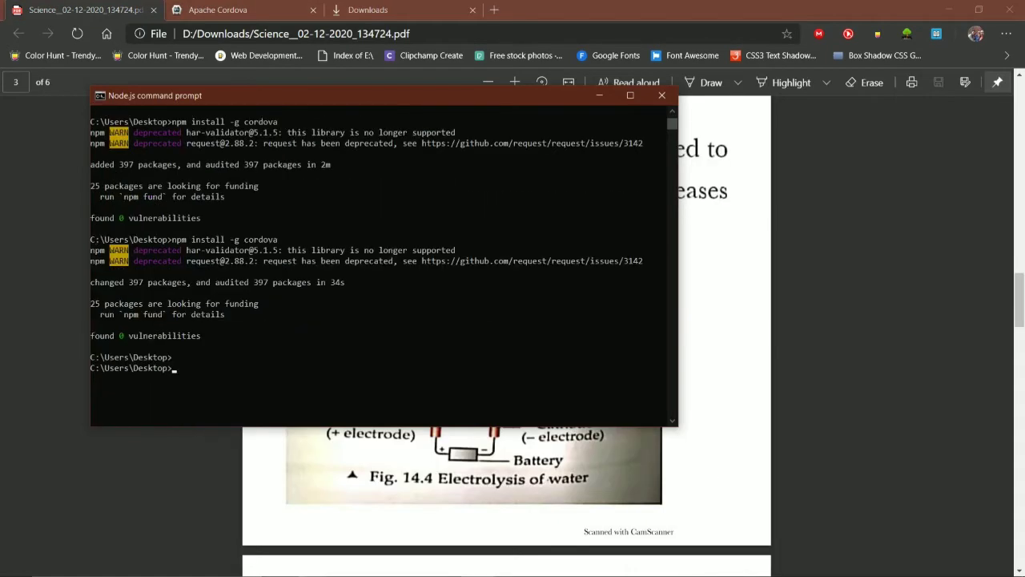
- Try to check the Cordova installation by running cordovva in the Node.js command prompt
scroll(381, 265, "down", 5)
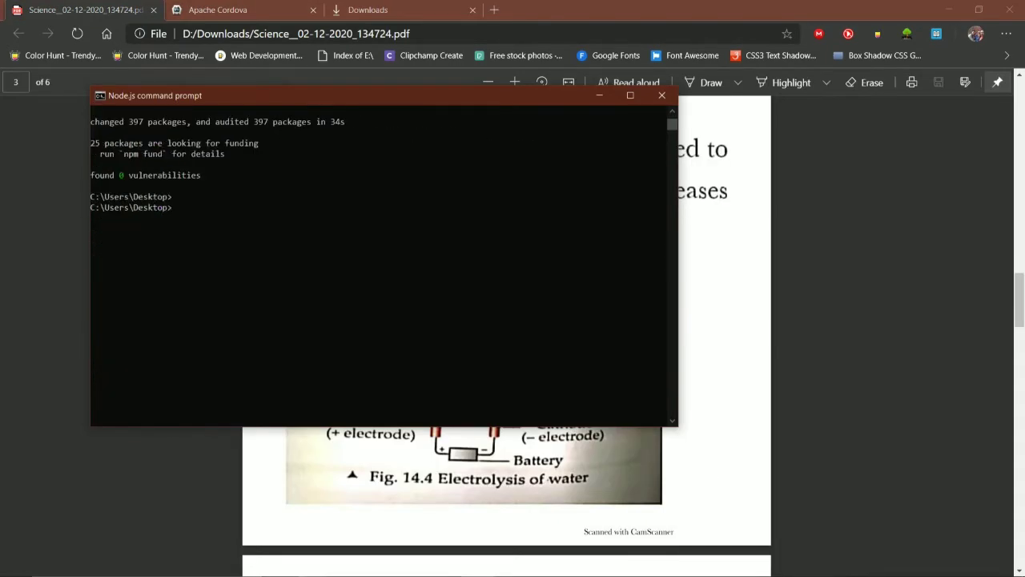
type("cordovva")
key("Return")
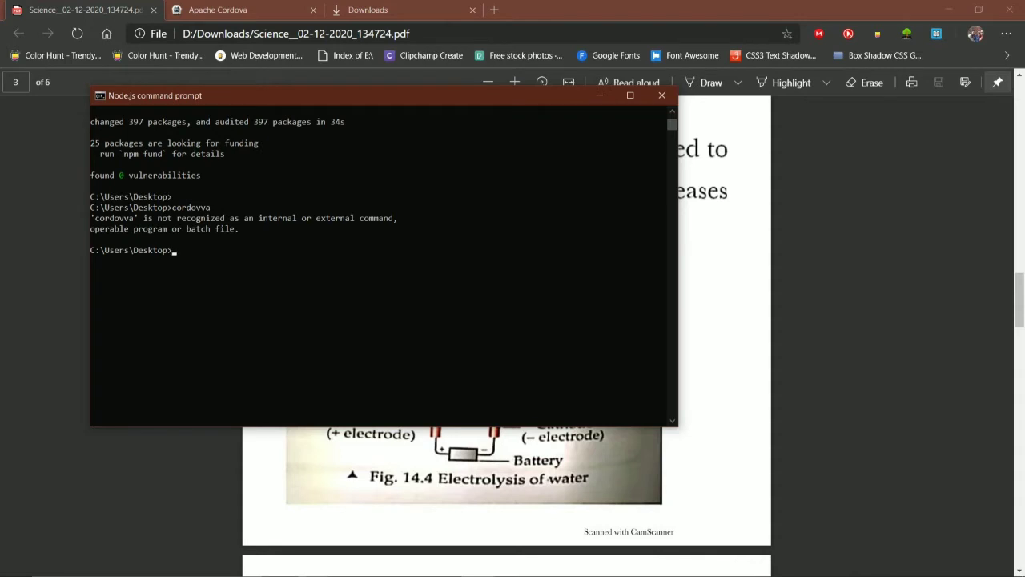
key("alt+Tab")
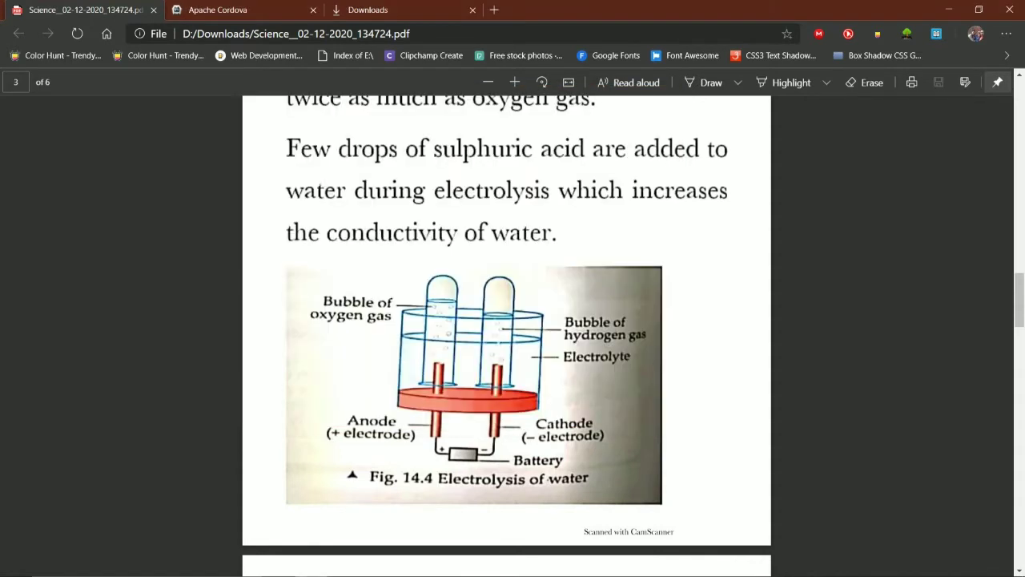
- Open the Node.js command prompt and create a Cordova project by running cordova create hello
key("super")
type("c")
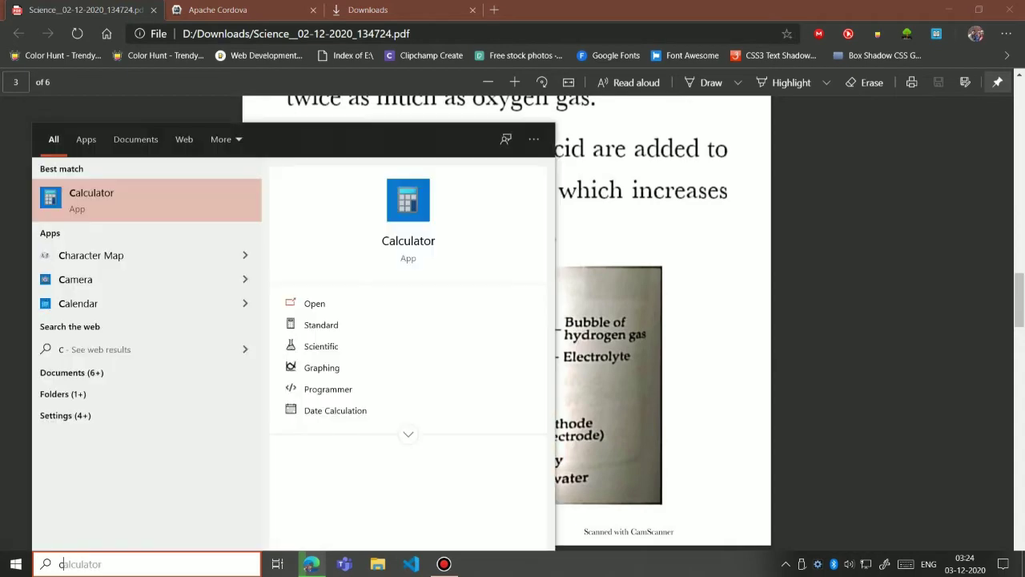
type("md")
key("Down")
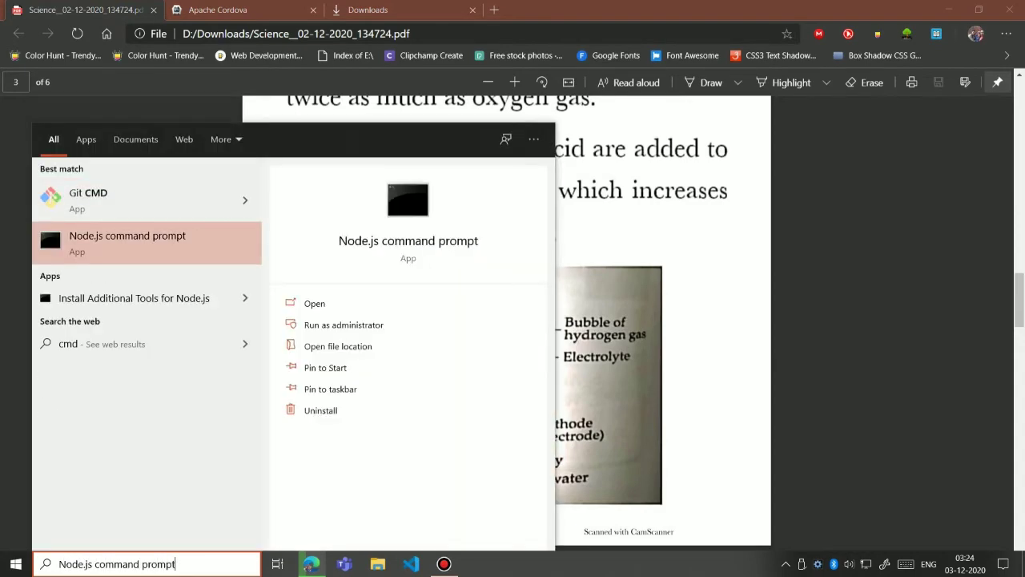
key("Return")
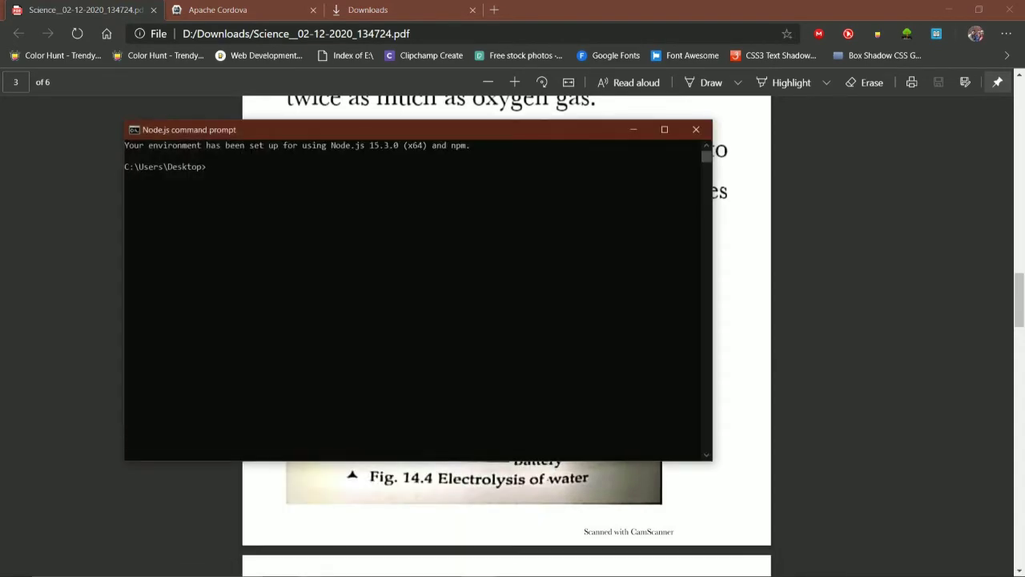
type("cordova")
type("create hello")
key("Return")
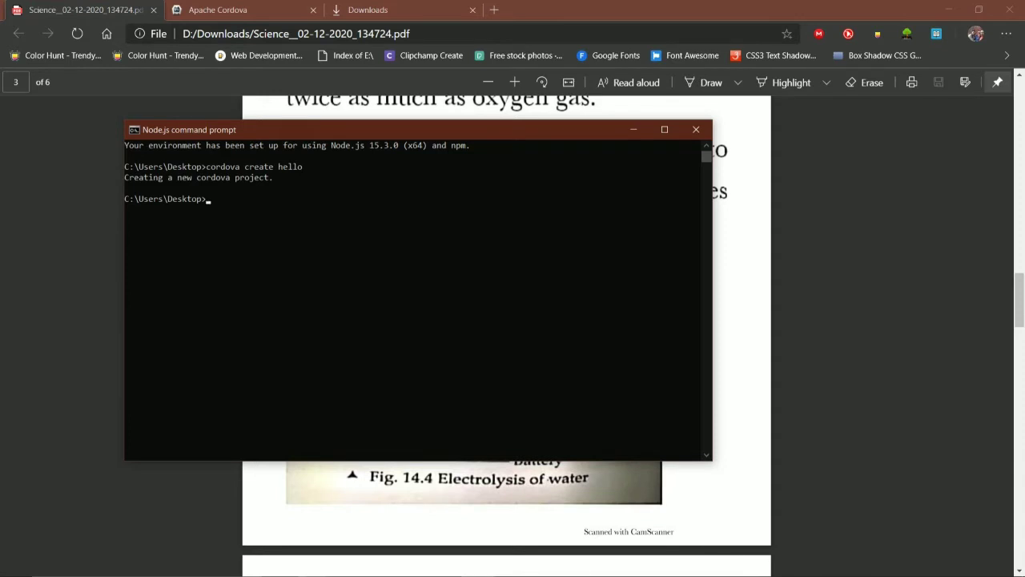
- Try to add the Android platform by running cordova platdorm add android
type("cordo")
type("va plat")
type("fo")
type("rm add")
type(" and")
type("roid")
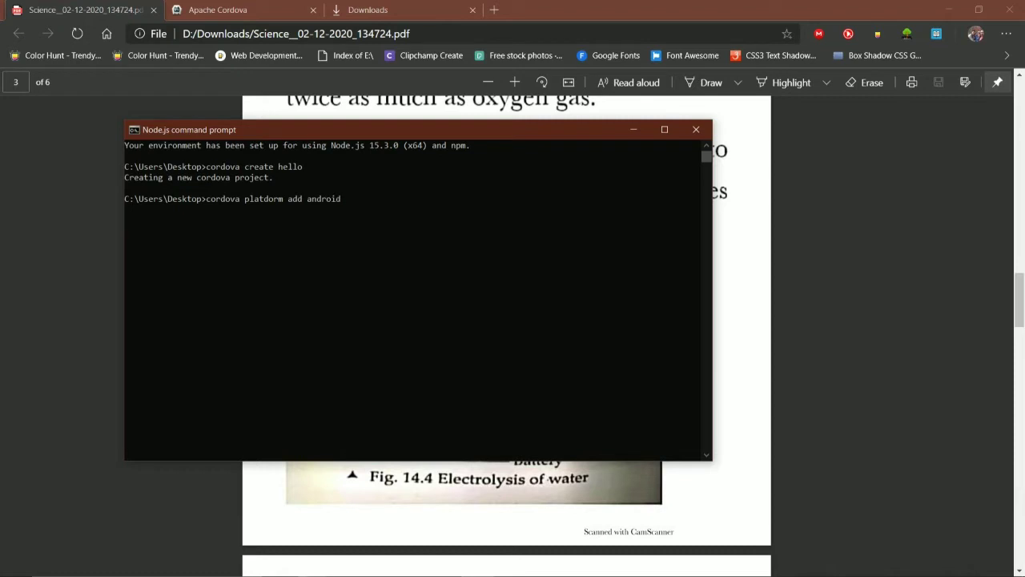
key("Return")
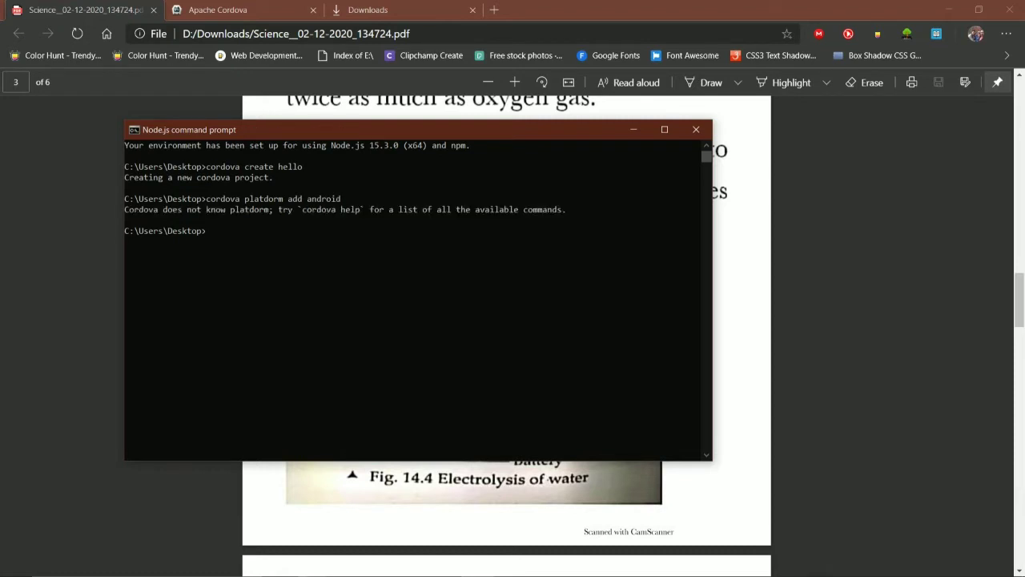
- Correct the misspelled command to cordova platform add android and try running it from the Desktop folder
key("Up")
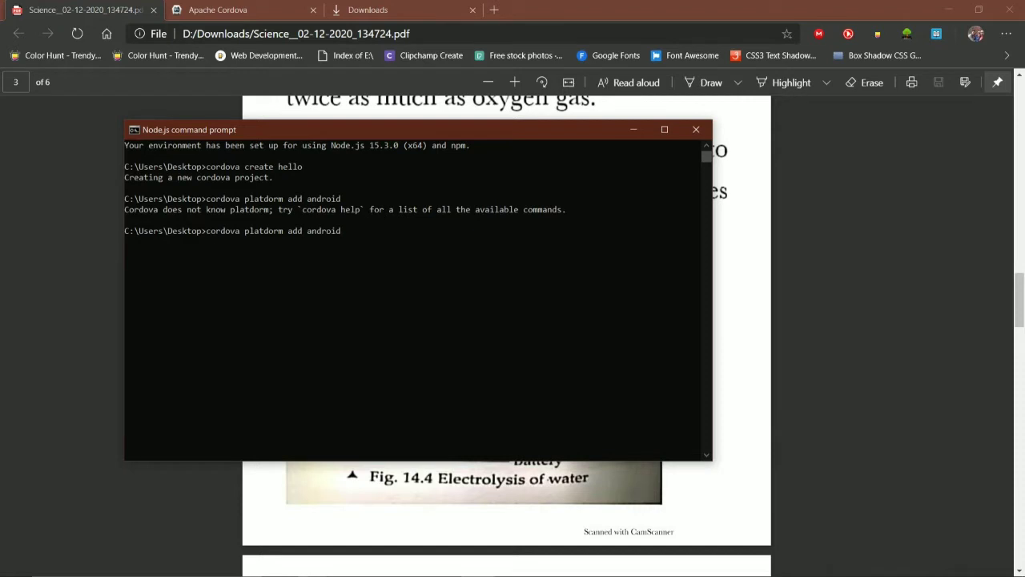
key("Left")
key("Left")
key("Left")
key("Left")
key("Left")
key("Left")
key("Left")
key("Left")
key("Left")
key("Left")
key("Left")
key("Left")
key("Left")
key("Left")
key("Left")
key("BackSpace")
type("f")
key("Right")
key("Right")
key("Right")
key("Right")
key("Right")
key("Right")
key("Right")
key("Right")
key("Right")
key("Return")
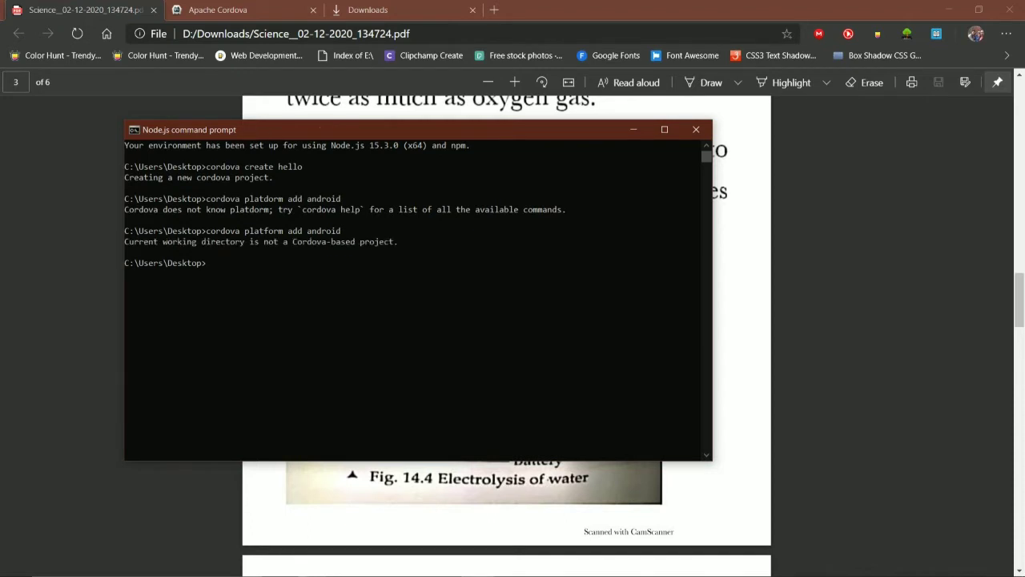
- Change into the hello project folder and try running cordova platform add android there
type("cd hello")
key("Return")
key("Up")
key("Up")
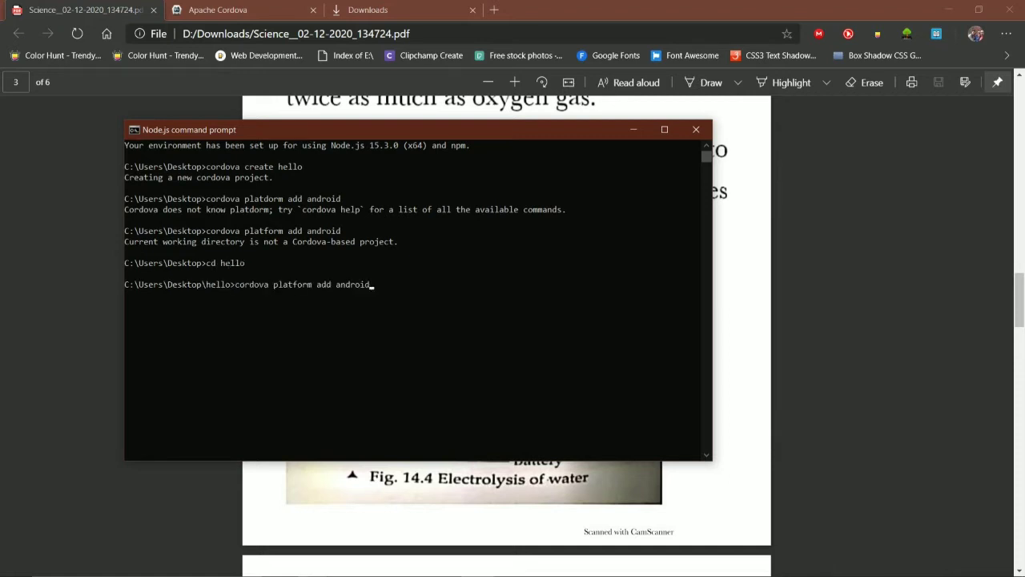
key("Return")
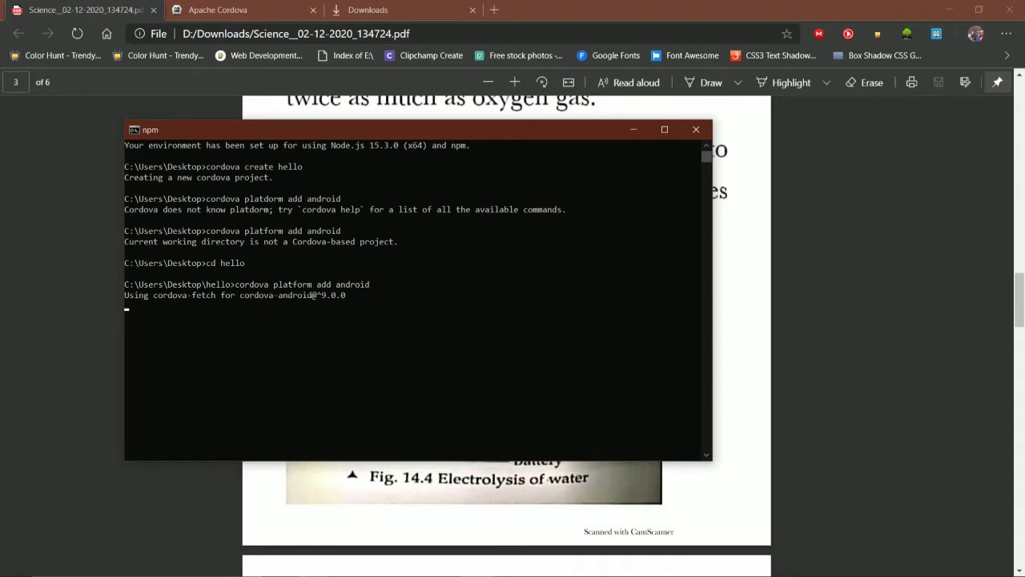
- Switch to the Edge browser and check the progress of the Gradle, JDK and Android Studio downloads
key("alt+Tab")
key("alt+Tab")
key("Tab")
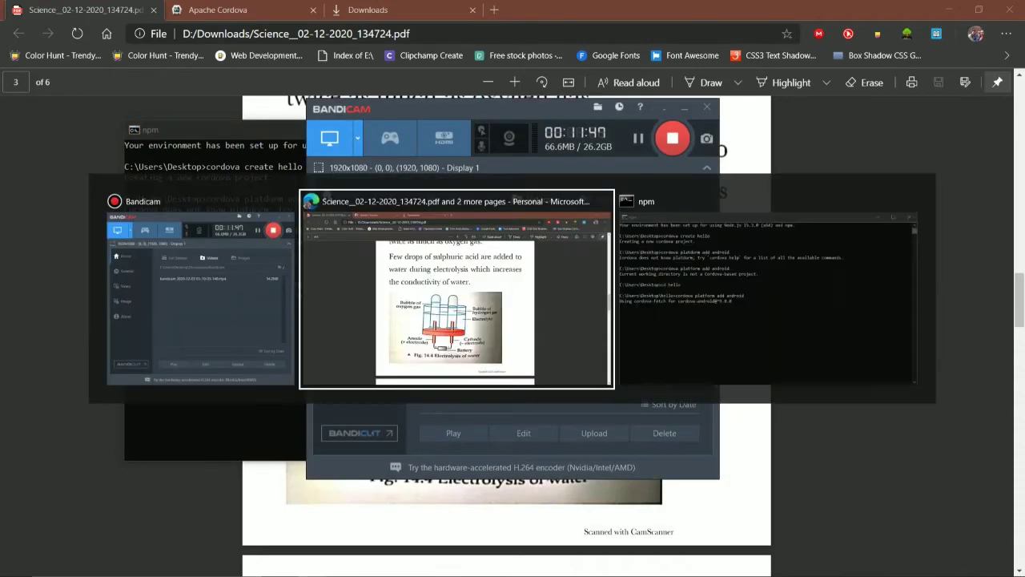
key("alt+Tab")
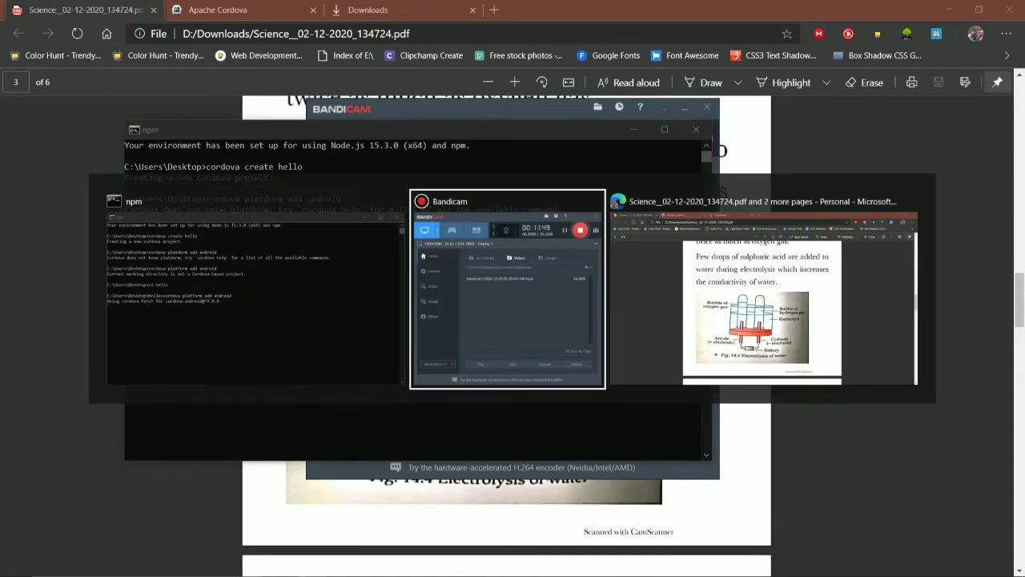
key("Tab")
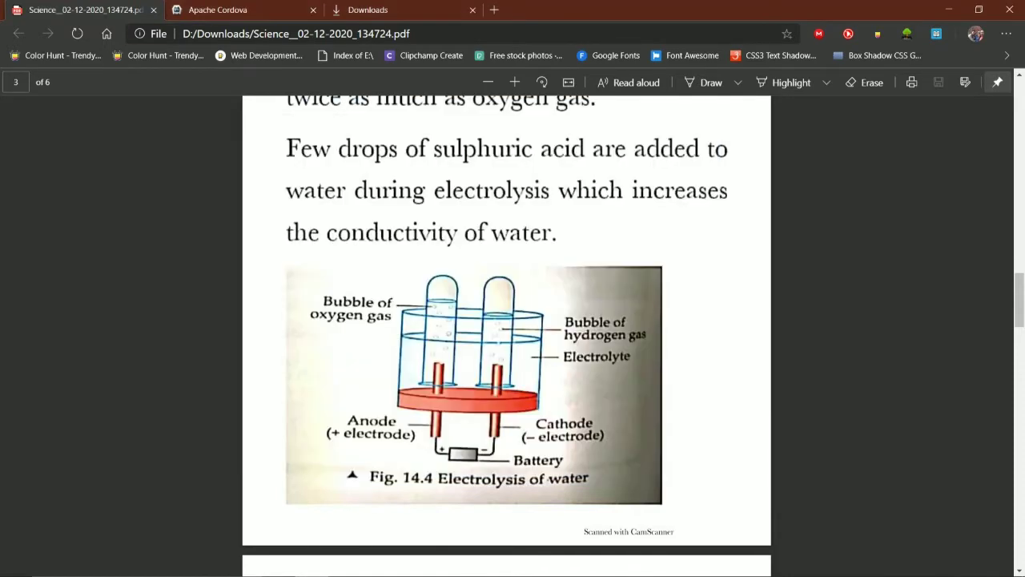
key("ctrl+j")
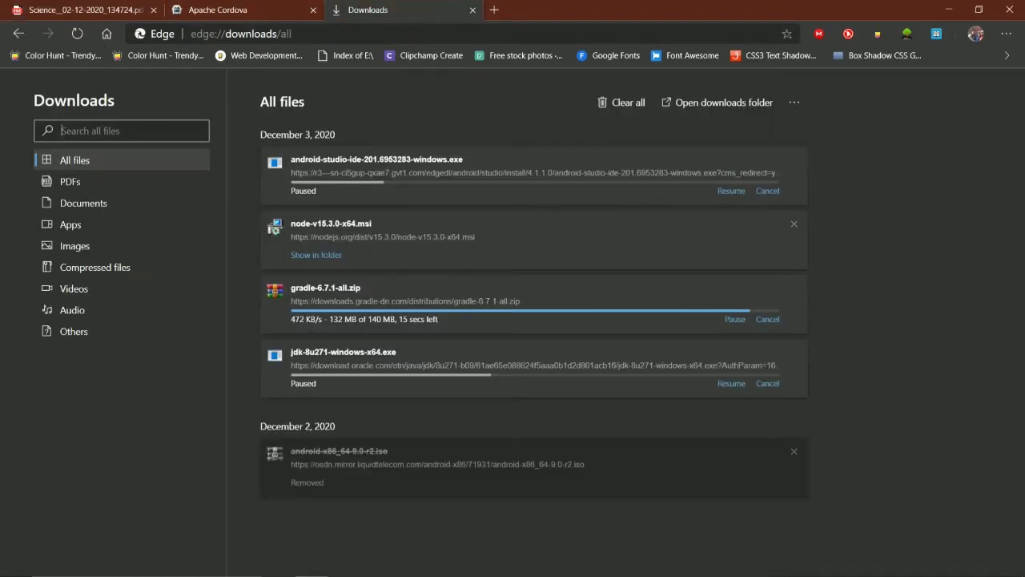
- Return to the Node.js command prompt, add the Android platform with cordova platform add android, and rerun the command as a check
key("alt+Tab")
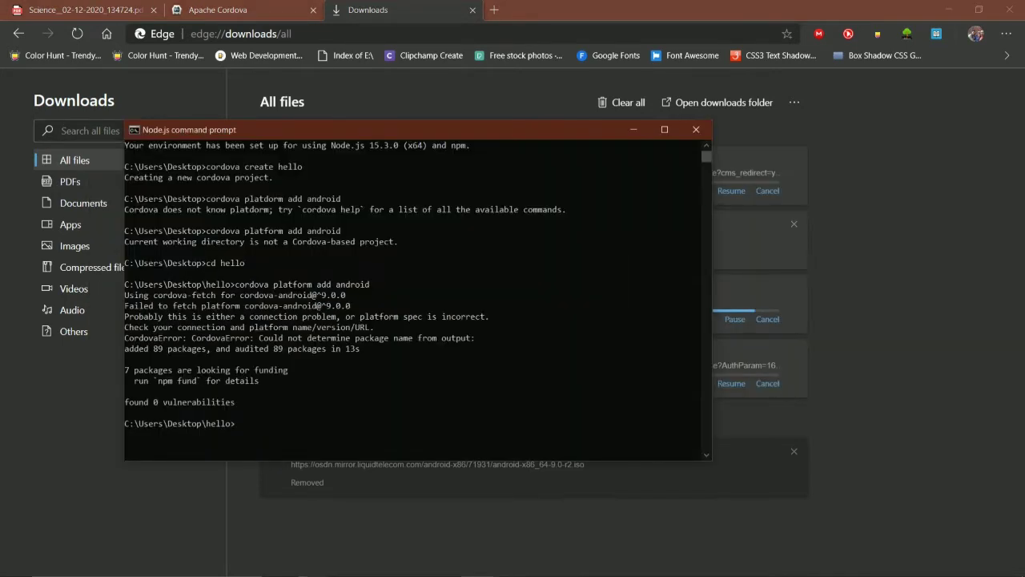
key("Up")
key("Return")
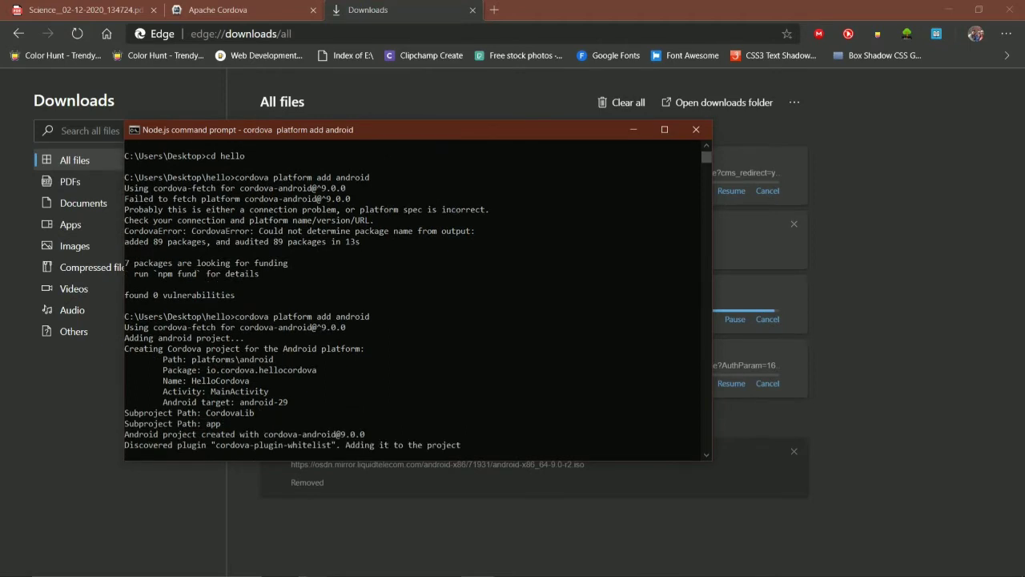
key("Up")
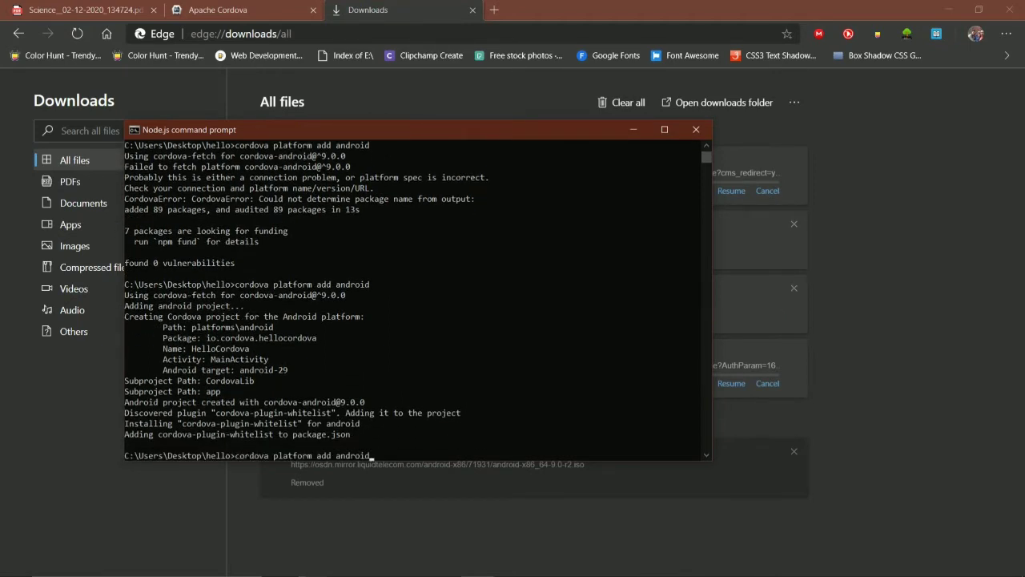
key("Return")
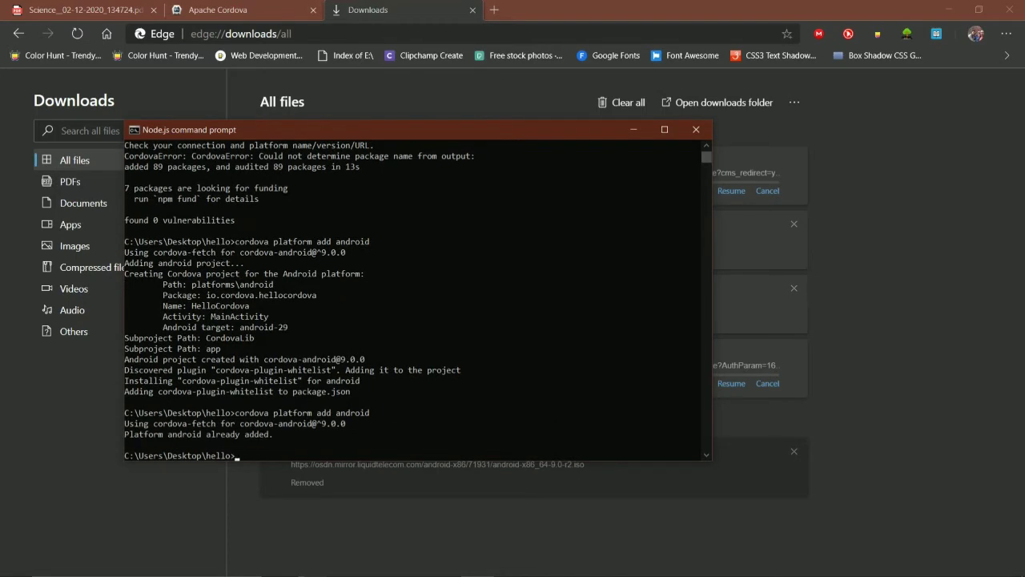
- Try to check the project's requirements by running cordova rrrequements, and retry with the edited command cordova requuirements
type("cordova rrrequements")
key("Return")
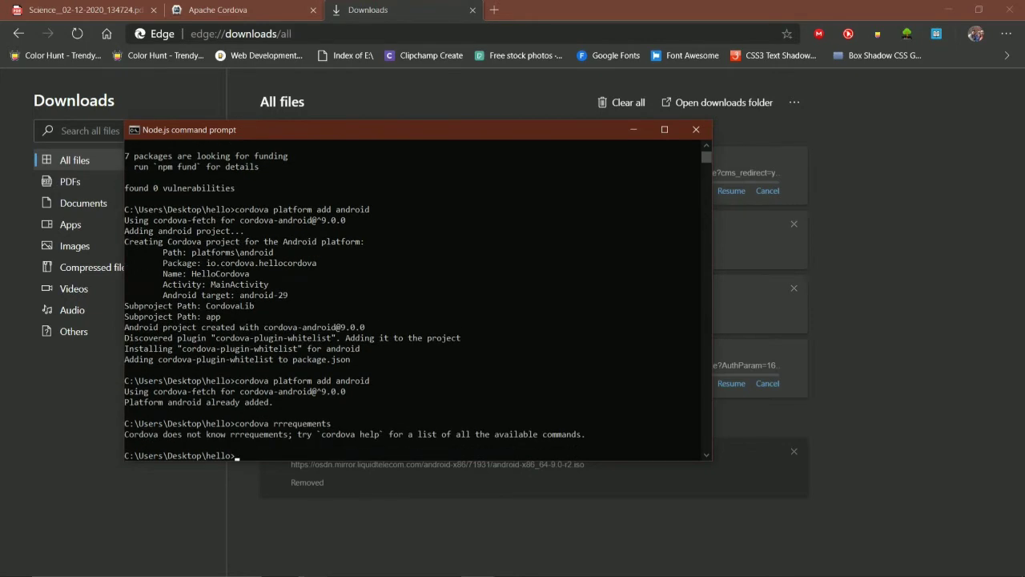
key("Up")
key("BackSpace")
key("Left")
key("BackSpace")
key("BackSpace")
key("BackSpace")
key("BackSpace")
key("BackSpace")
key("BackSpace")
key("BackSpace")
key("BackSpace")
key("BackSpace")
type("equuirements")
key("Return")
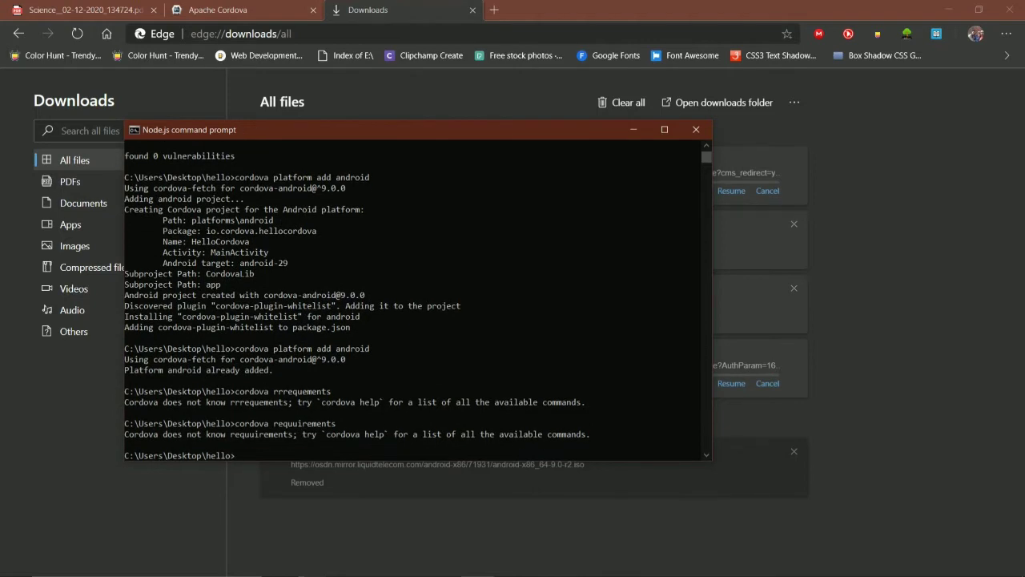
- Correct the command's spelling and run cordova requirements to check the Android build requirements of the hello project
key("Up")
key("BackSpace")
key("Return")
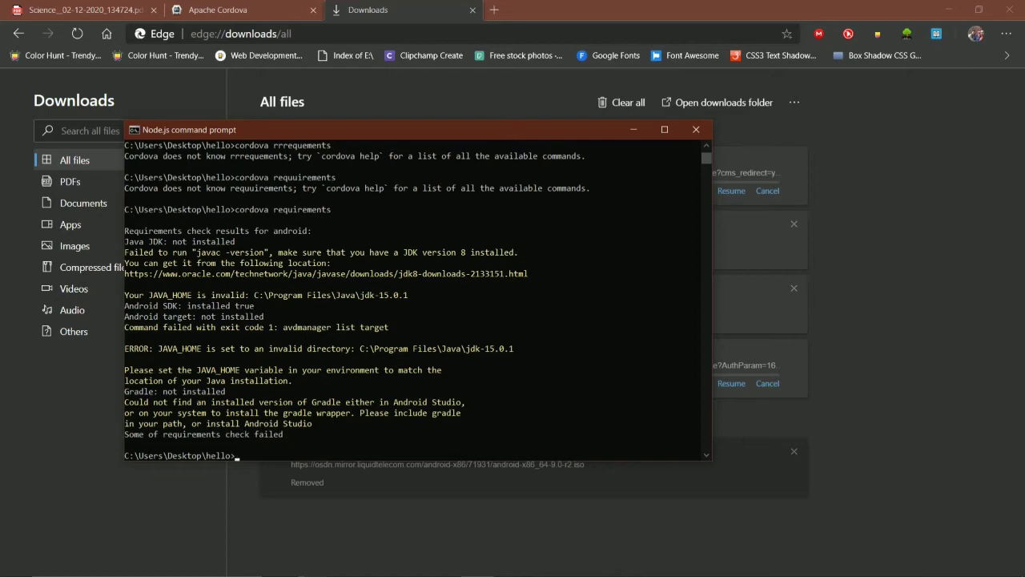
- Copy the downloaded gradle-6.7.1-all.zip from the Downloads folder to the E: drive and extract it into a gradle-6.7.1-all folder
key("alt+Tab")
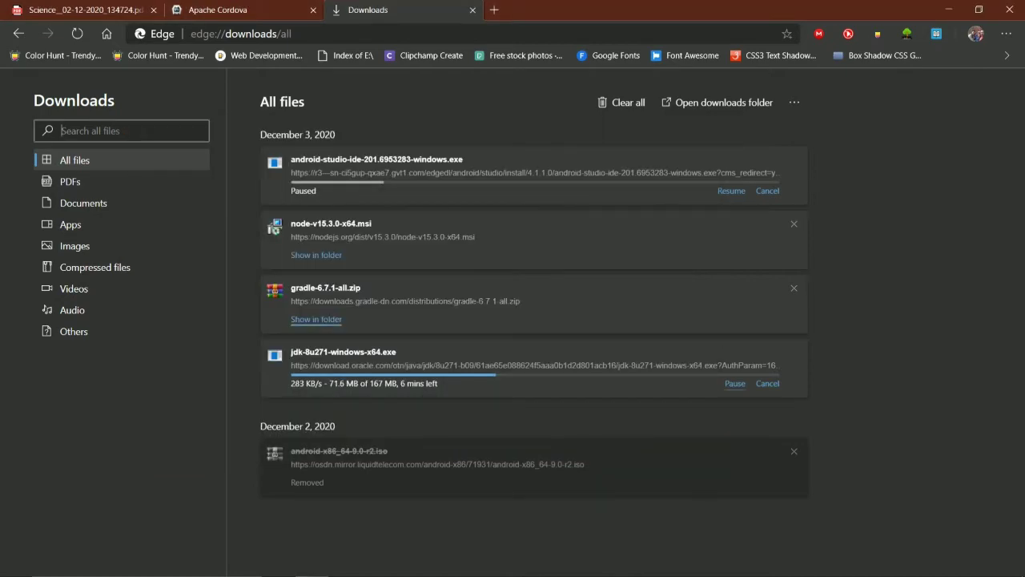
left_click(316, 319)
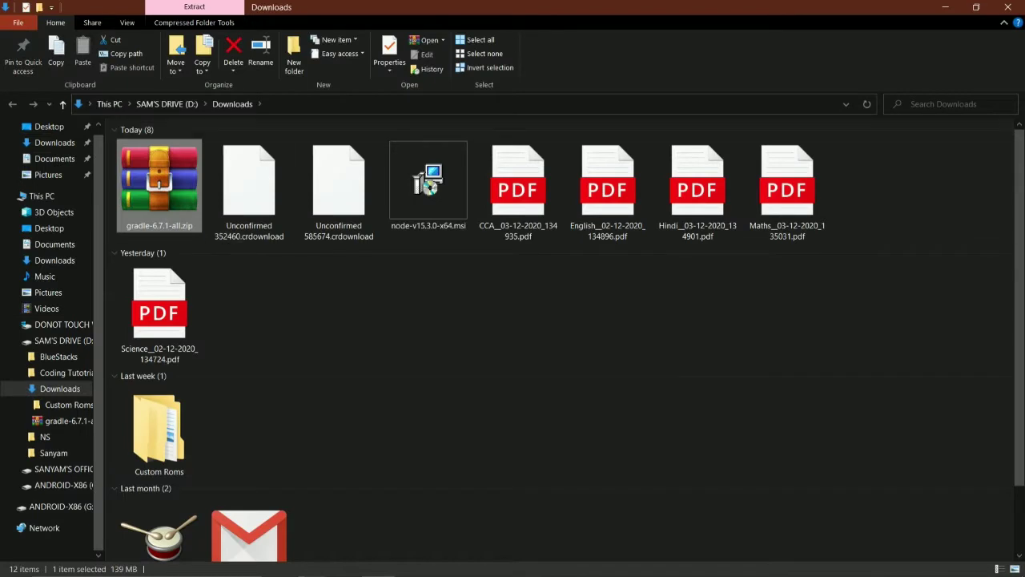
right_click(170, 206)
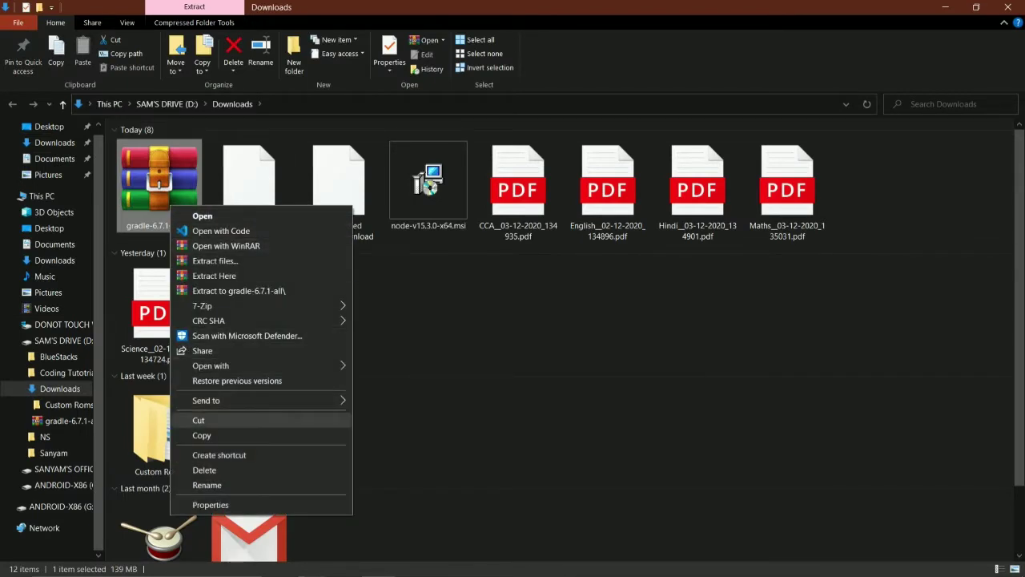
left_click(202, 435)
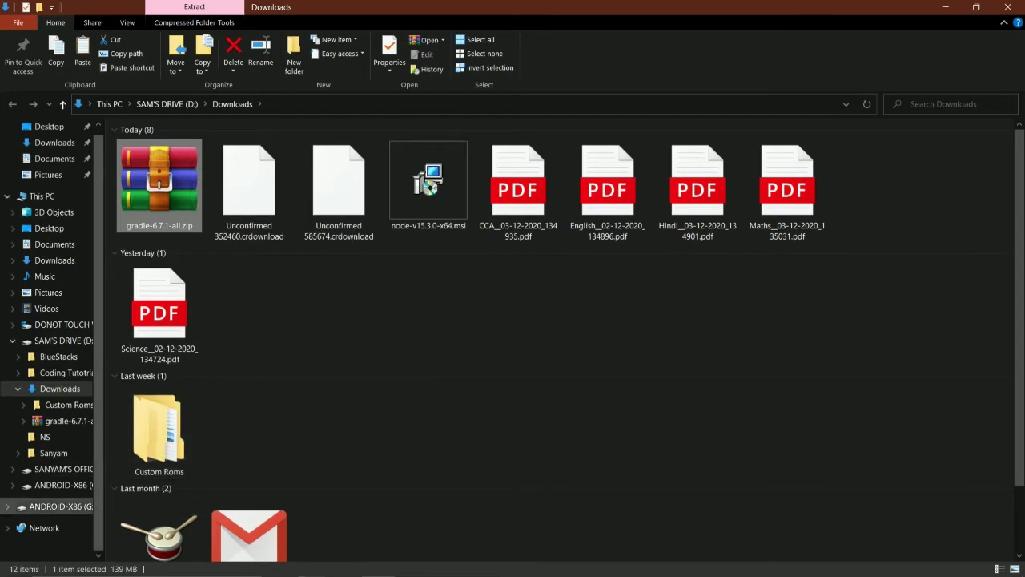
left_click(60, 469)
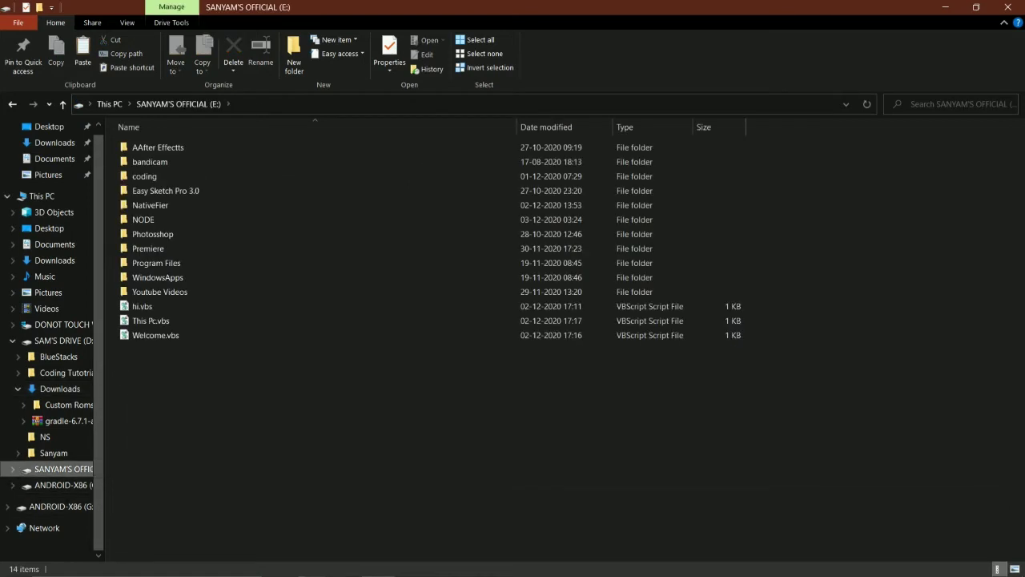
right_click(369, 233)
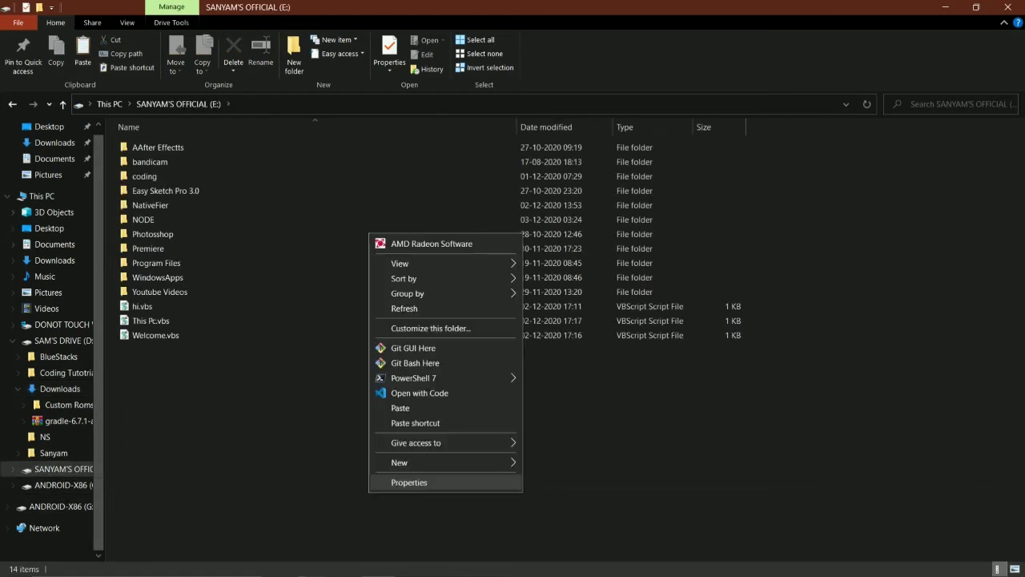
right_click(322, 210)
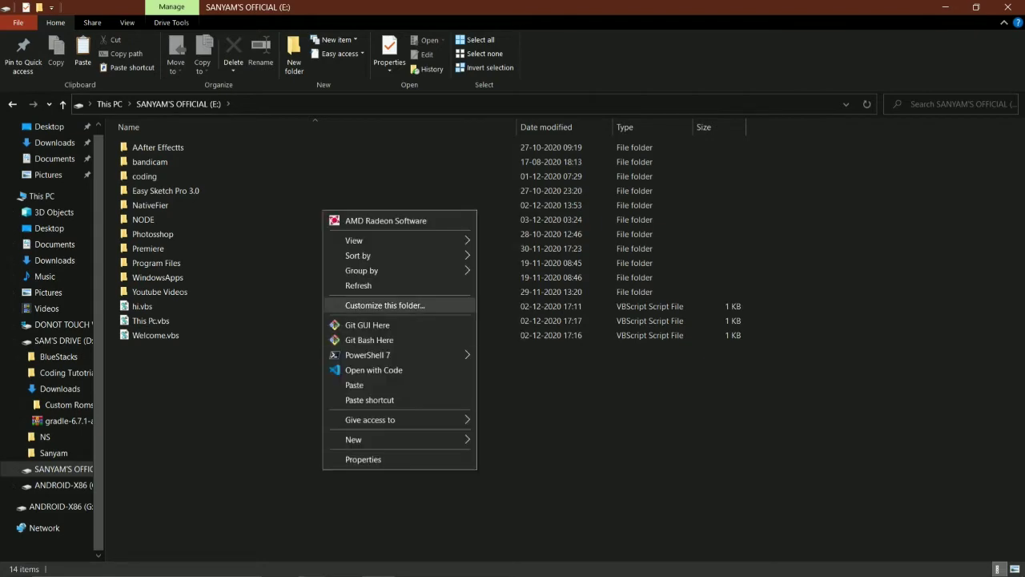
left_click(354, 384)
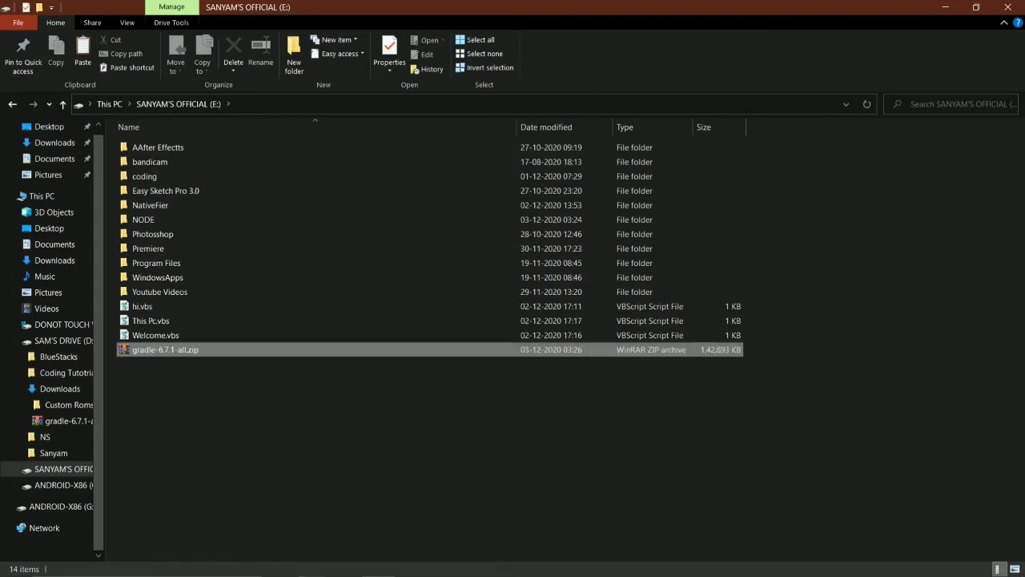
right_click(210, 351)
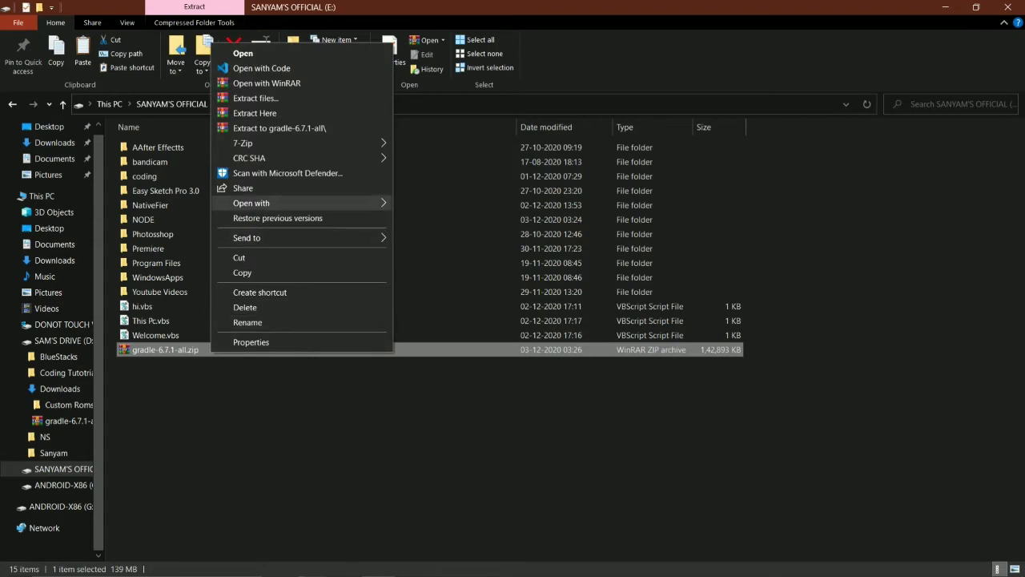
left_click(280, 128)
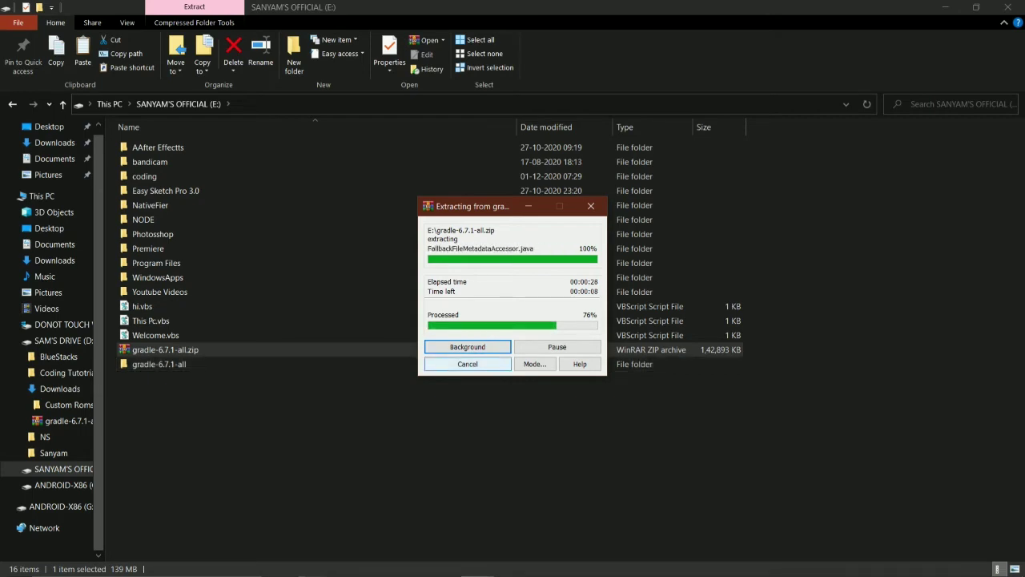
- Check the progress of the JDK download in the Edge browser and of the Gradle archive extraction
key("alt+Tab")
key("alt+Tab")
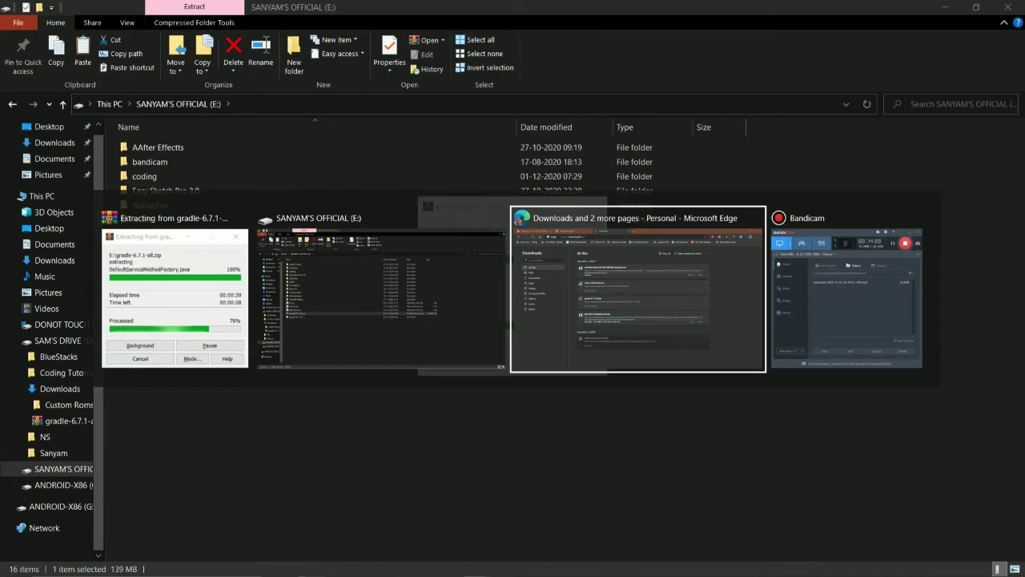
key("alt+Tab")
key("alt+Tab")
key("alt+Tab")
key("alt+Tab")
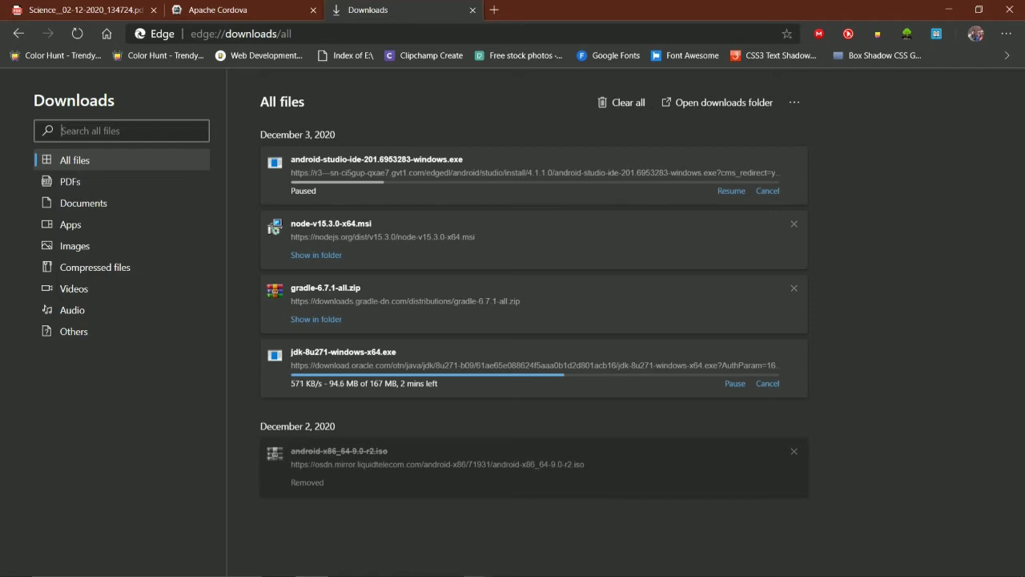
left_click(120, 130)
key("alt+Tab")
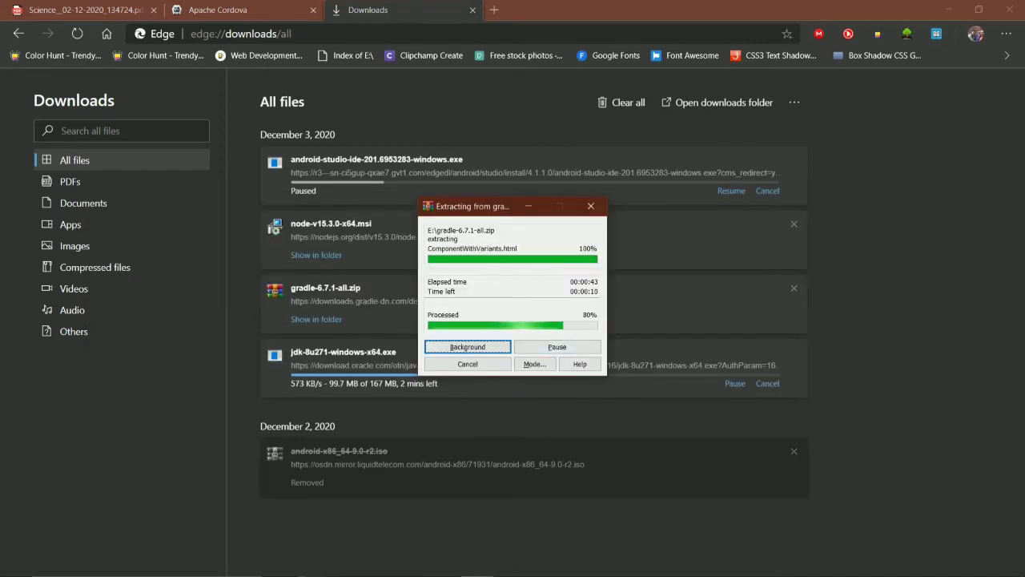
key("alt+Tab")
key("alt+Tab")
key("alt+Tab")
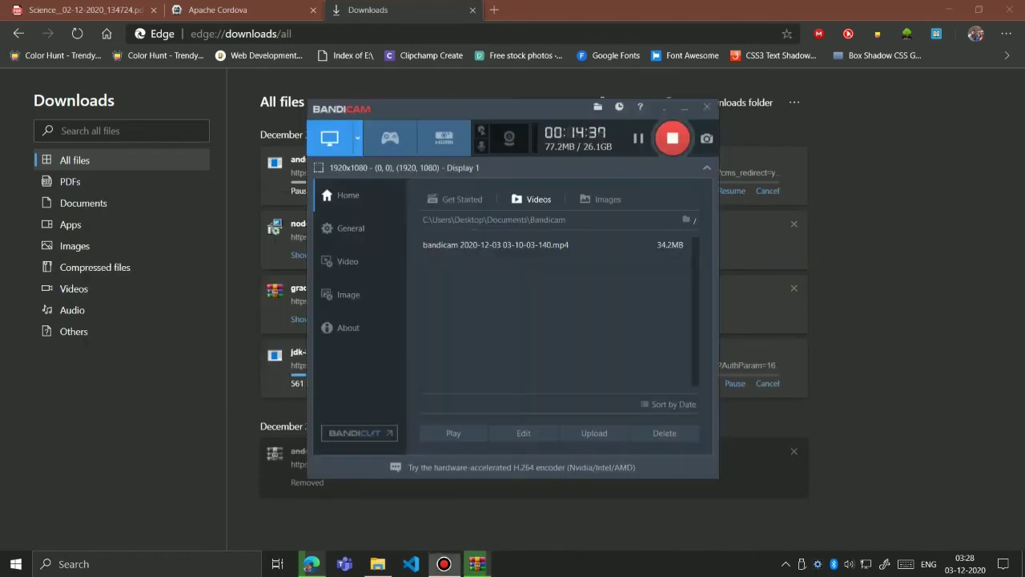
- Switch to File Explorer and open the gradle-6.7.1 folder inside the extracted gradle-6.7.1-all folder on the E: drive
key("ctrl+Tab")
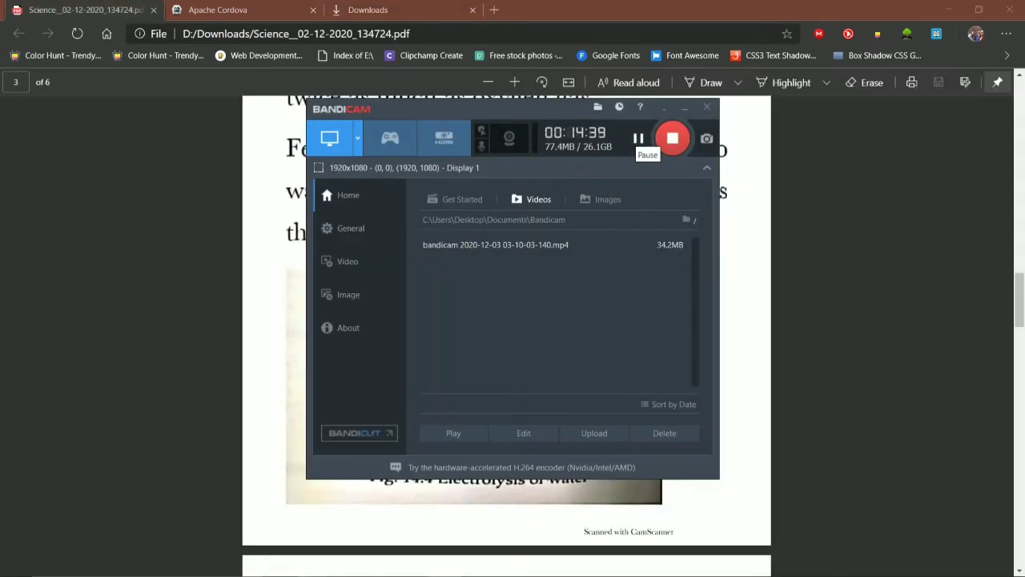
key("alt+Tab")
key("alt+Tab")
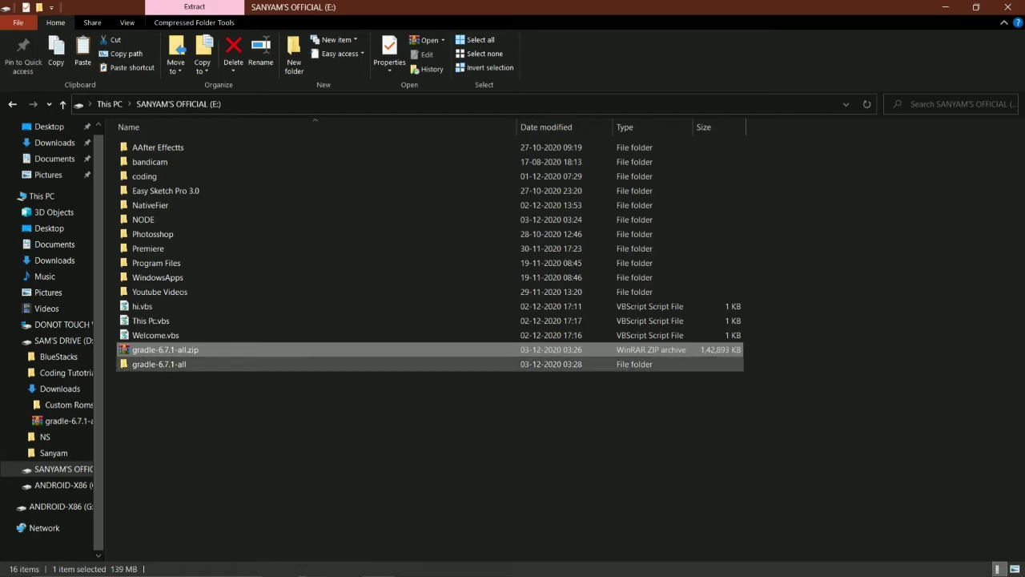
double_click(159, 363)
double_click(153, 147)
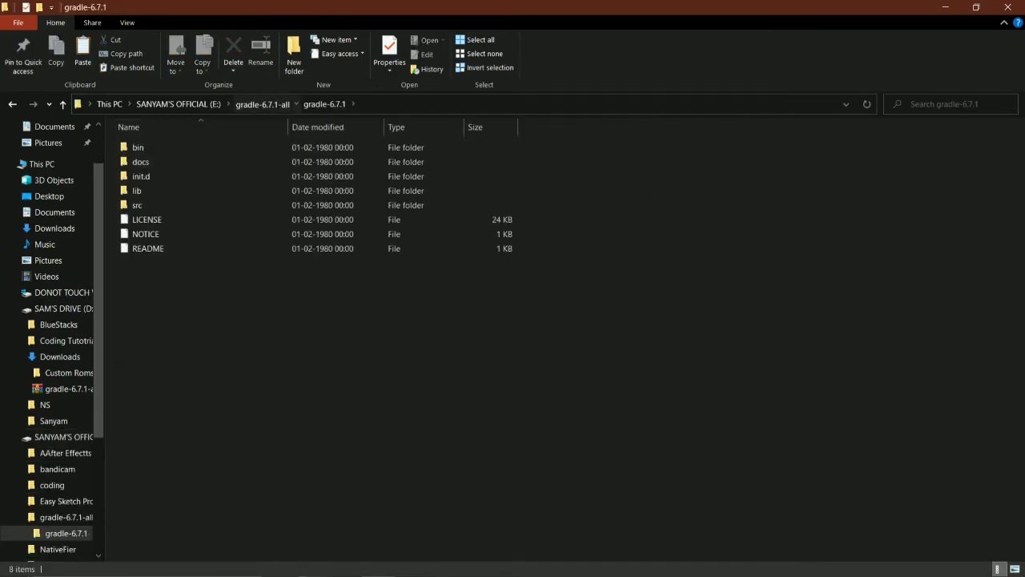
- Examine where the gradle-6.7.1 folder sits on the E: drive and what it contains
left_click(262, 104)
left_click(178, 104)
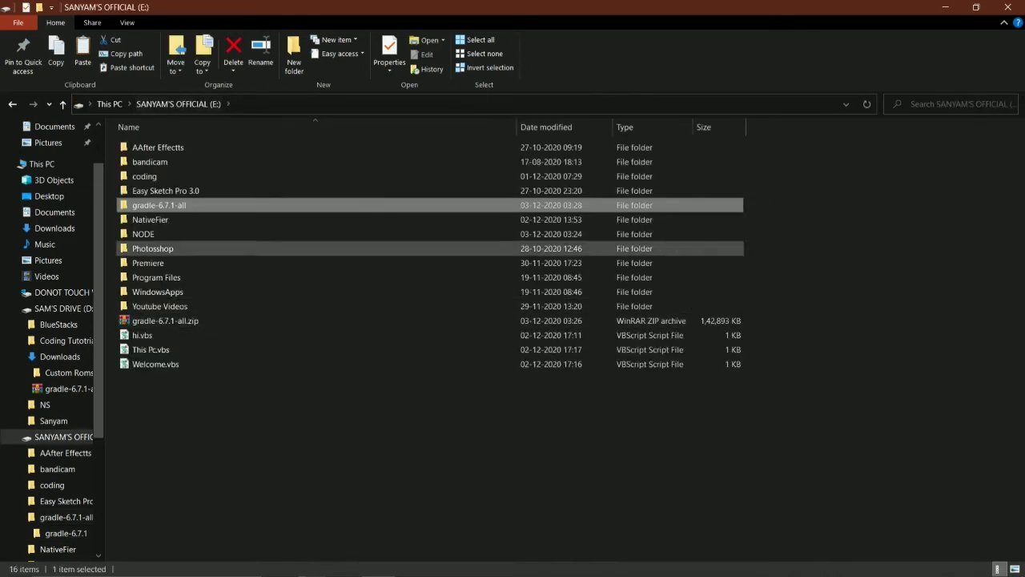
key("alt+Right")
key("alt+Right")
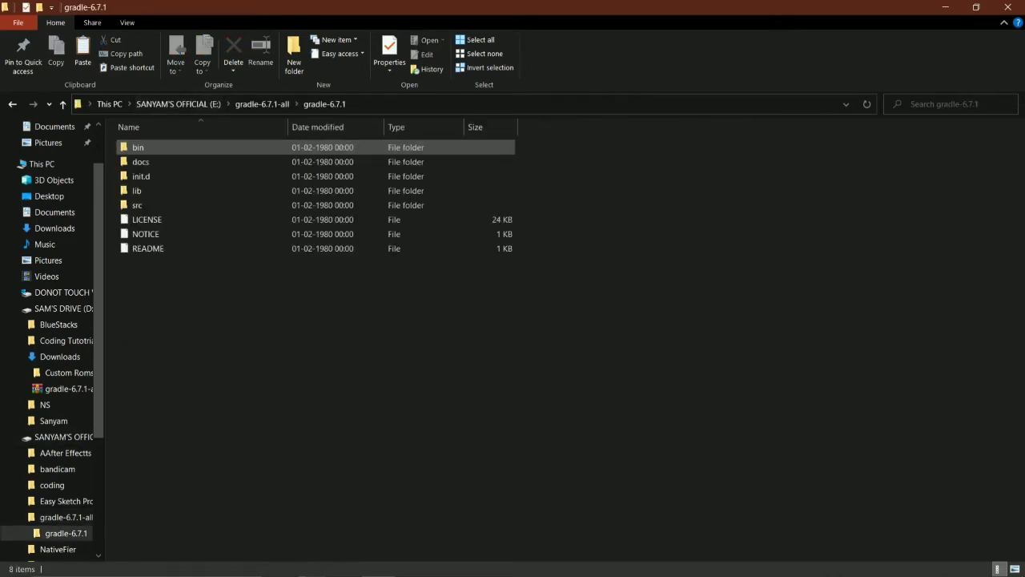
key("Up")
key("Up")
key("Up")
key("Up")
left_click_drag(162, 365, 245, 488)
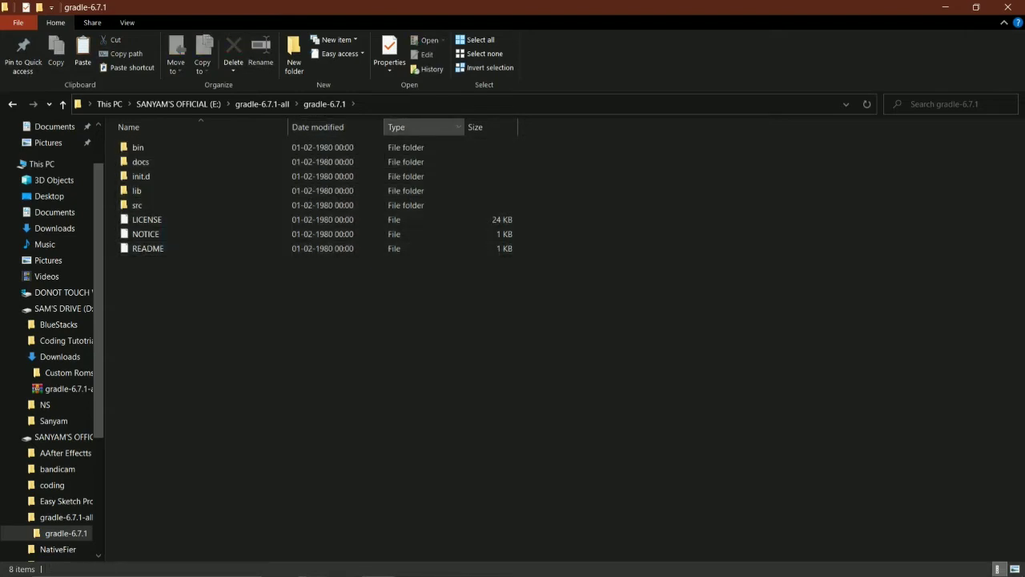
- Copy the full path of the gradle-6.7.1 folder, E:\gradle-6.7.1-all\gradle-6.7.1
key("alt+d")
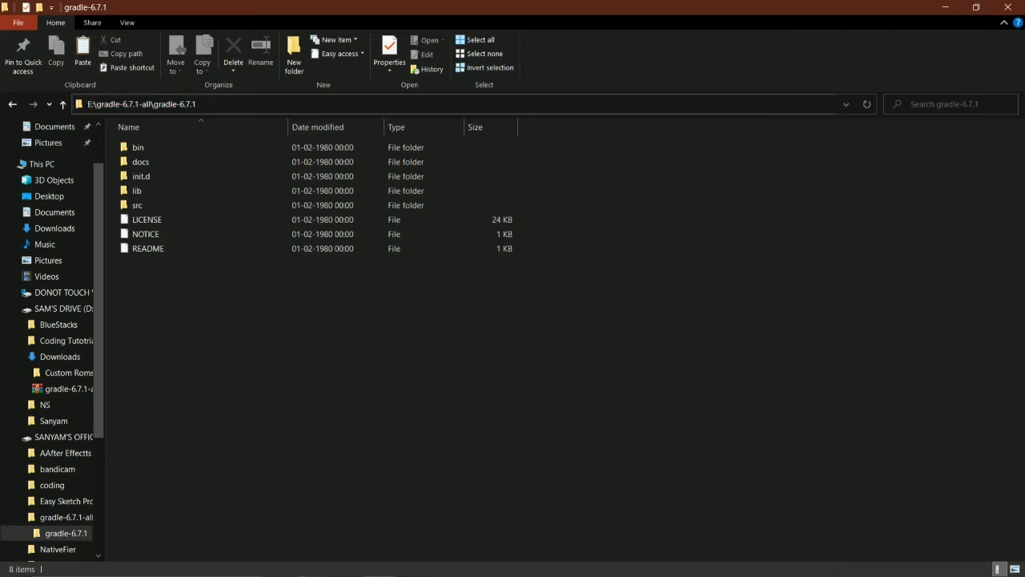
key("ctrl+c")
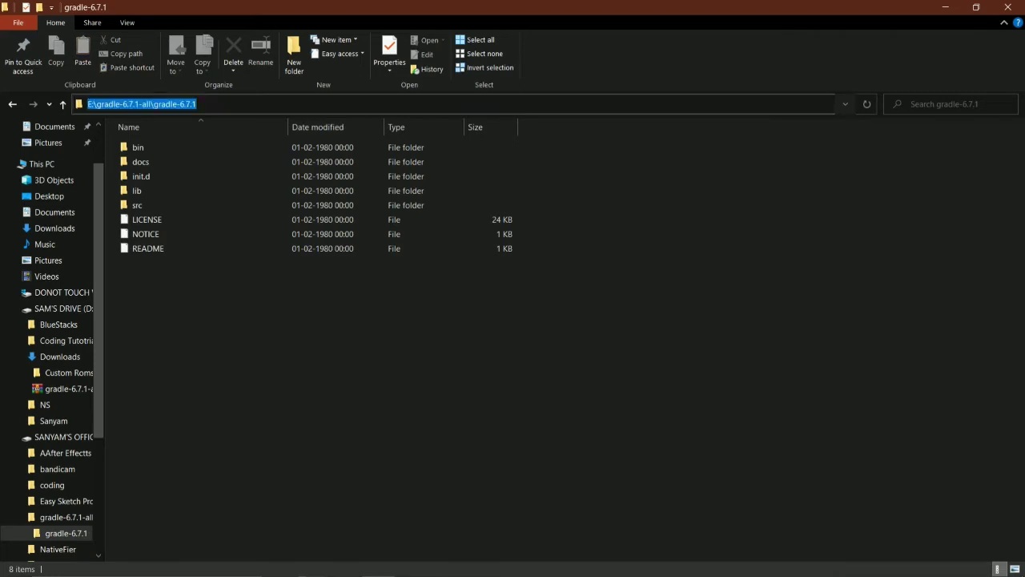
key("Escape")
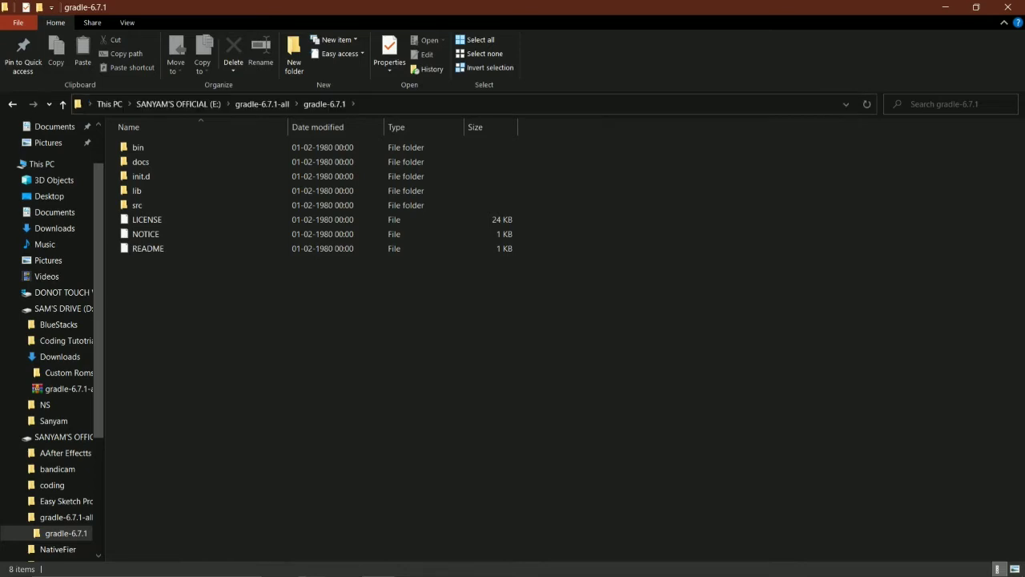
- Find the system environment variables by searching for envir, and open the GRADLE_HOME user variable for editing
key("super")
type("envir")
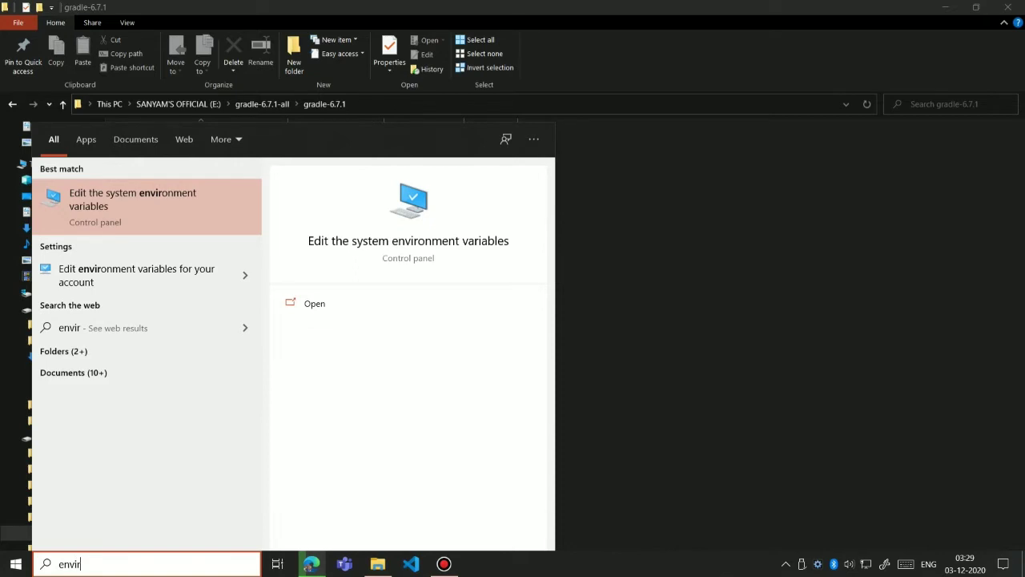
key("Escape")
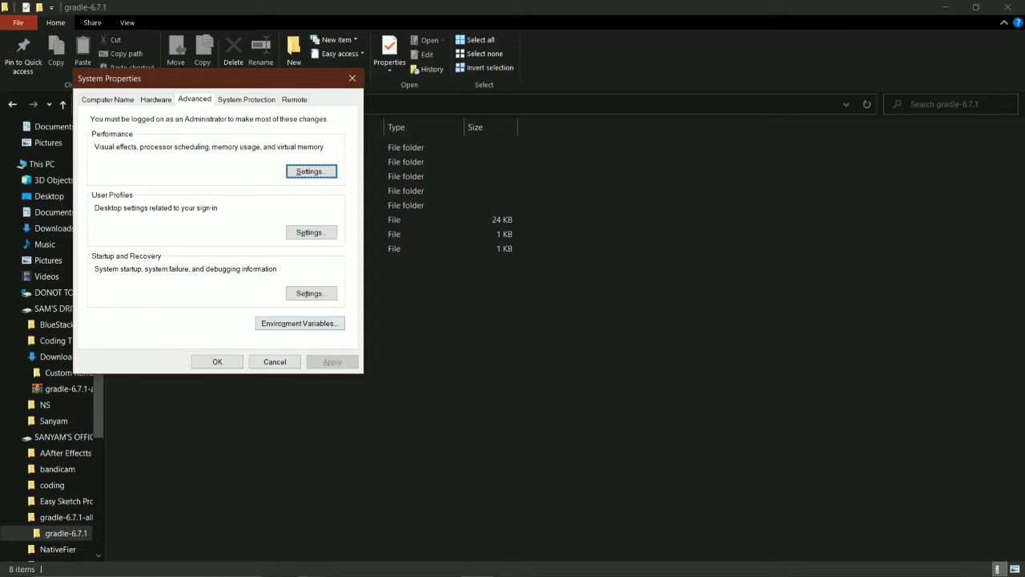
left_click(337, 323)
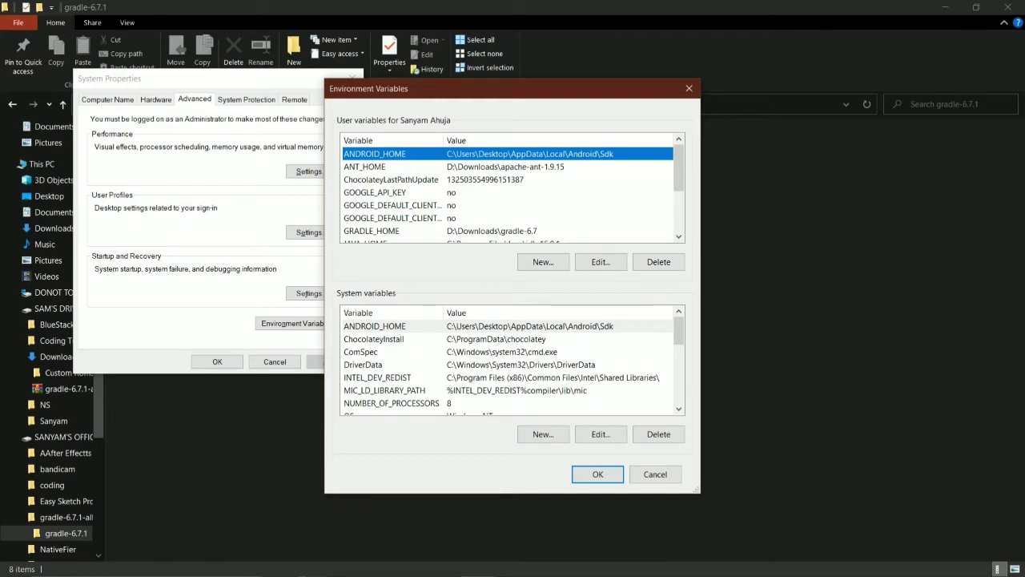
scroll(509, 188, "down", 2)
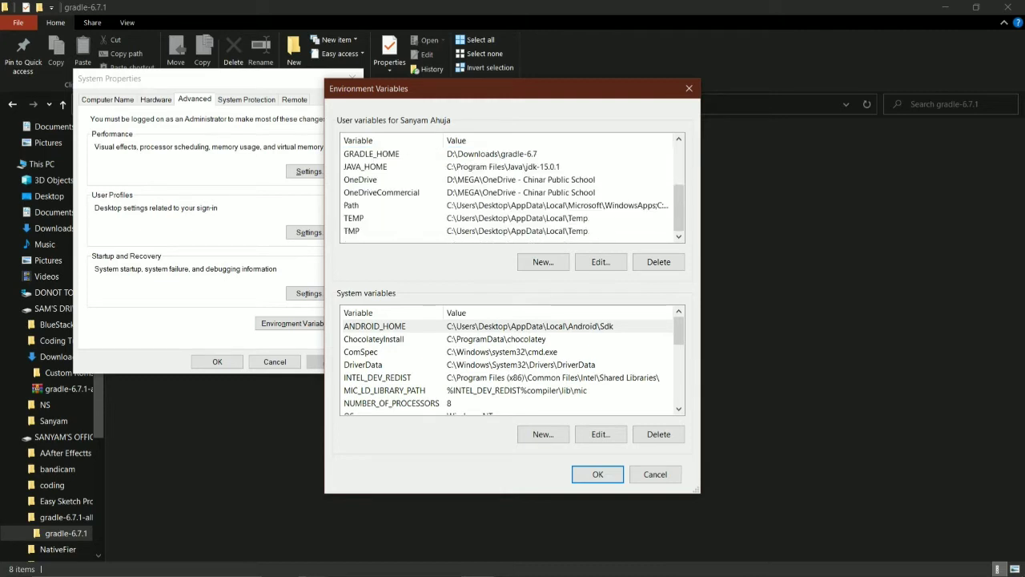
scroll(509, 188, "up", 2)
scroll(508, 189, "down", 2)
left_click(371, 154)
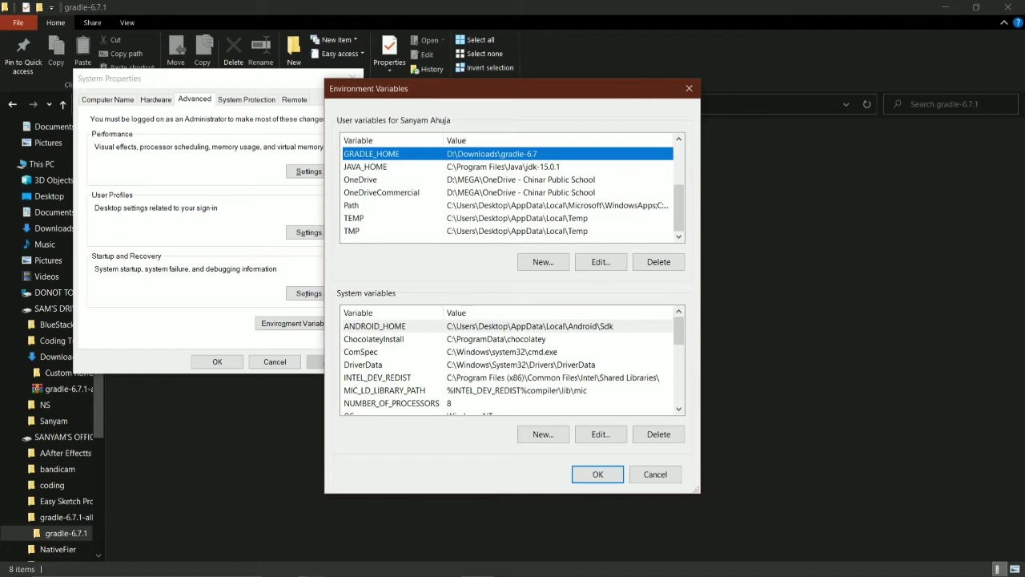
left_click(601, 262)
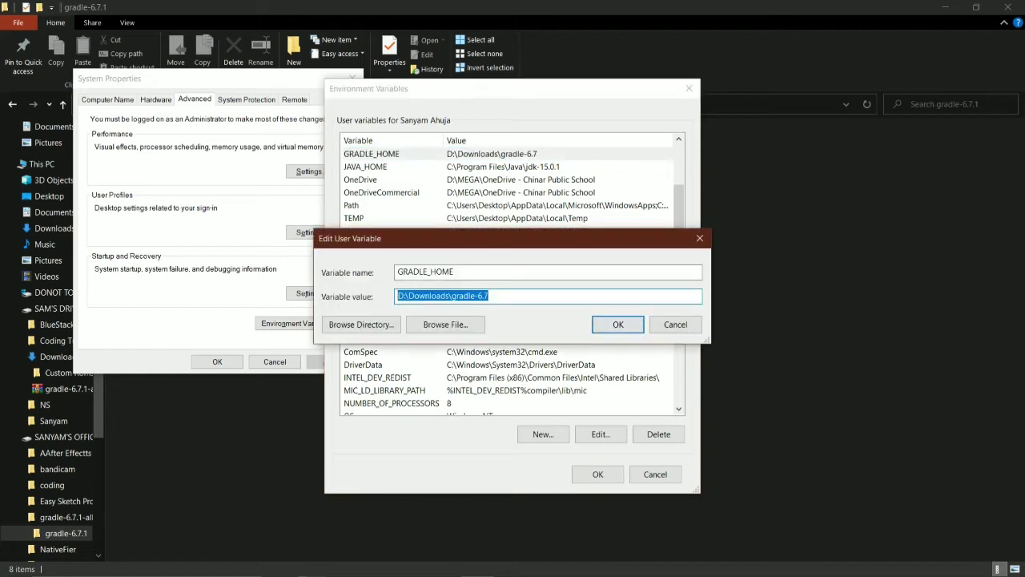
key("End")
key("shift+Home")
key("ctrl+v")
key("ctrl+v")
key("ctrl+v")
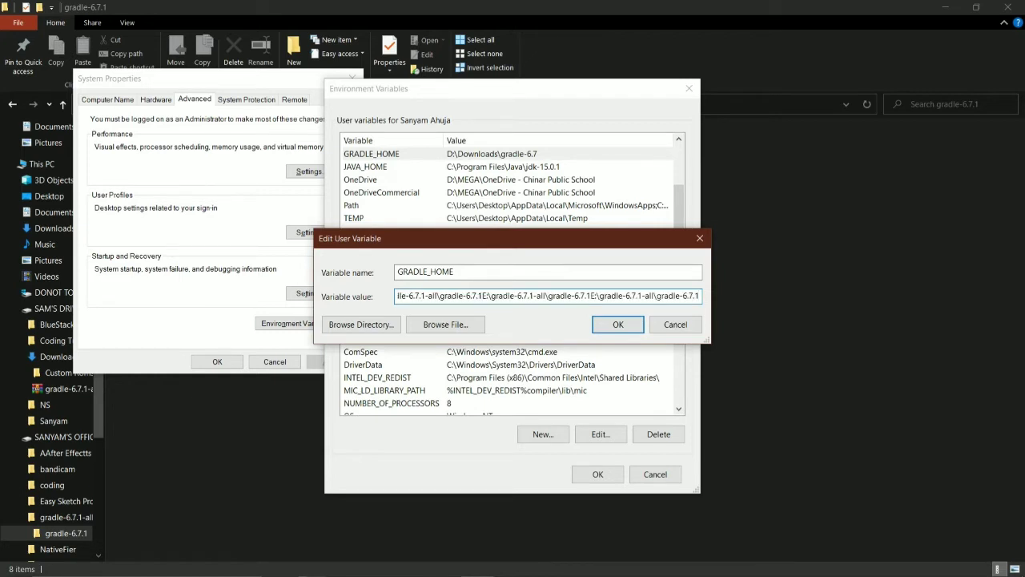
key("ctrl+z")
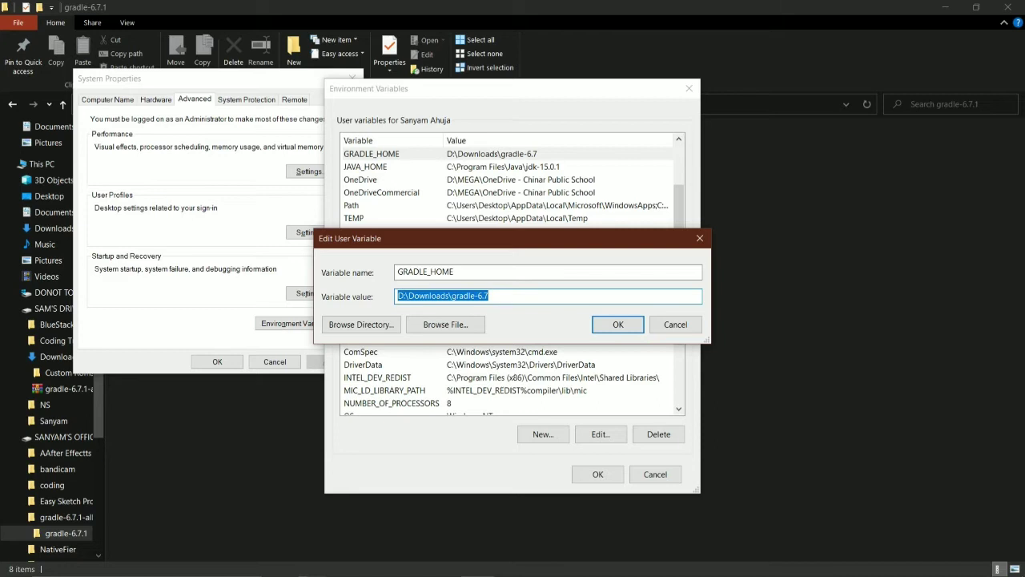
- Set the GRADLE_HOME user variable to E:\gradle-6.7.1-all\gradle-6.7.1 and save the environment variables and system properties
key("ctrl+v")
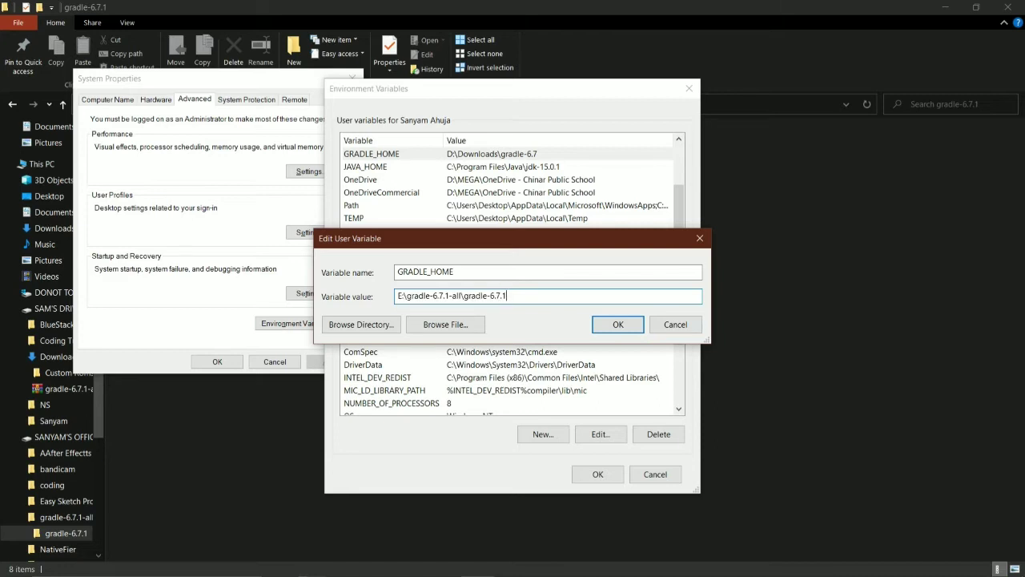
left_click(618, 324)
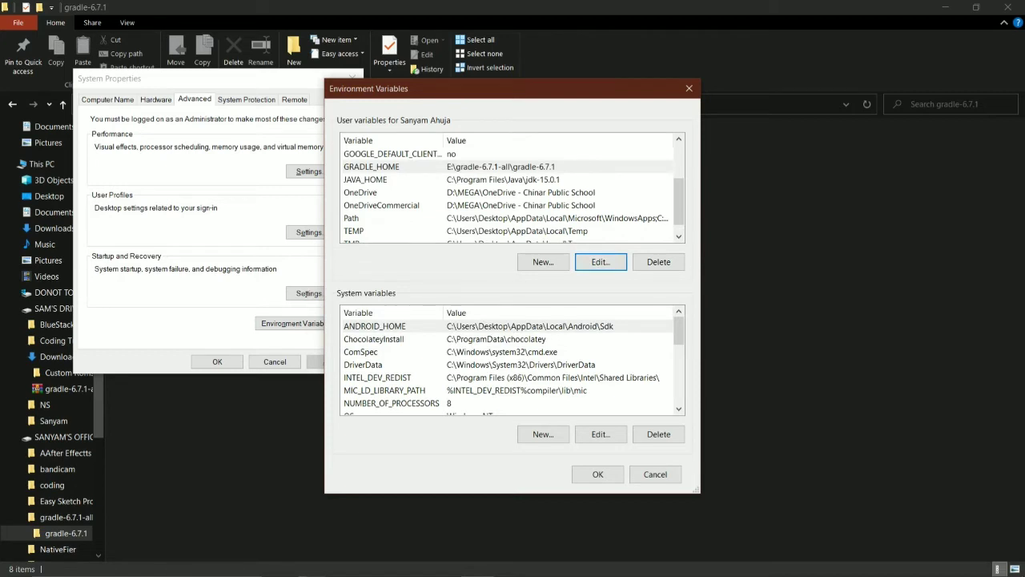
scroll(508, 364, "down", 5)
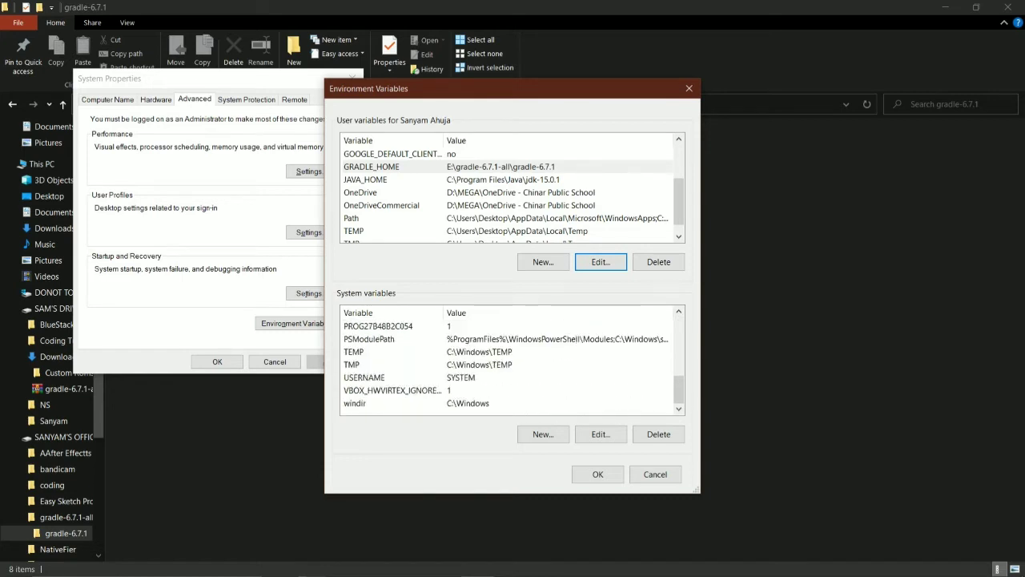
scroll(509, 365, "up", 5)
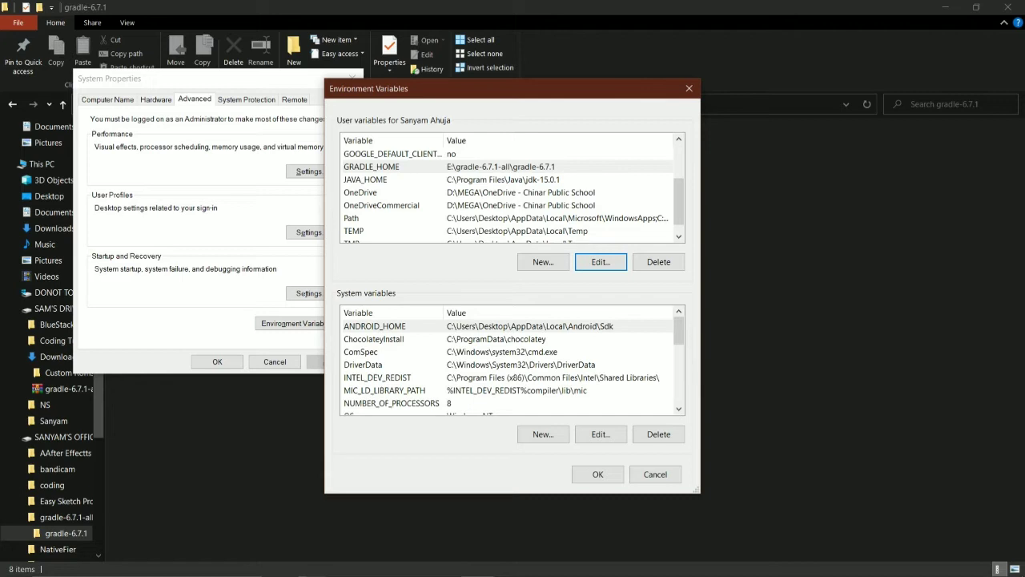
scroll(508, 361, "down", 5)
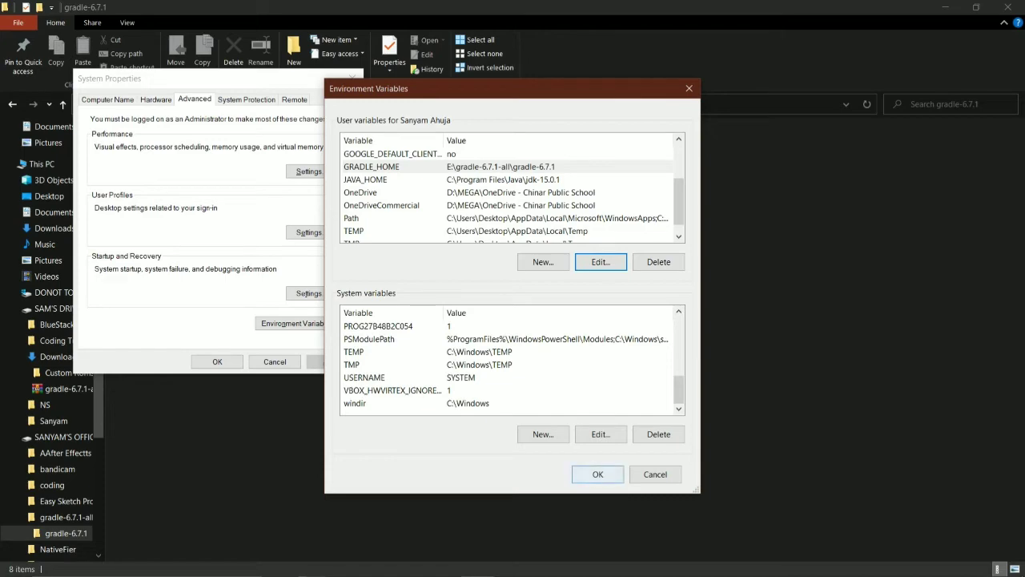
left_click(598, 474)
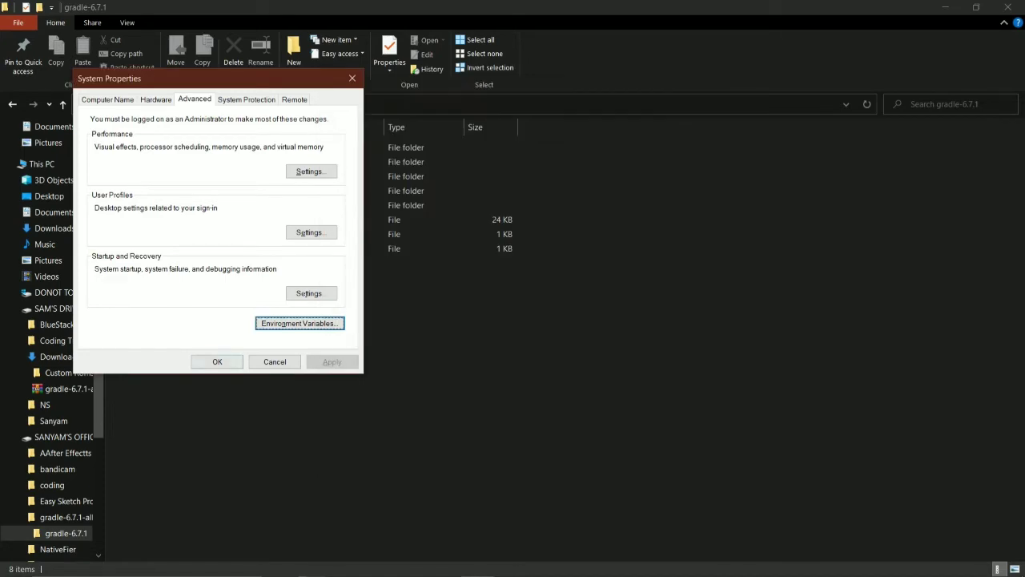
left_click(217, 361)
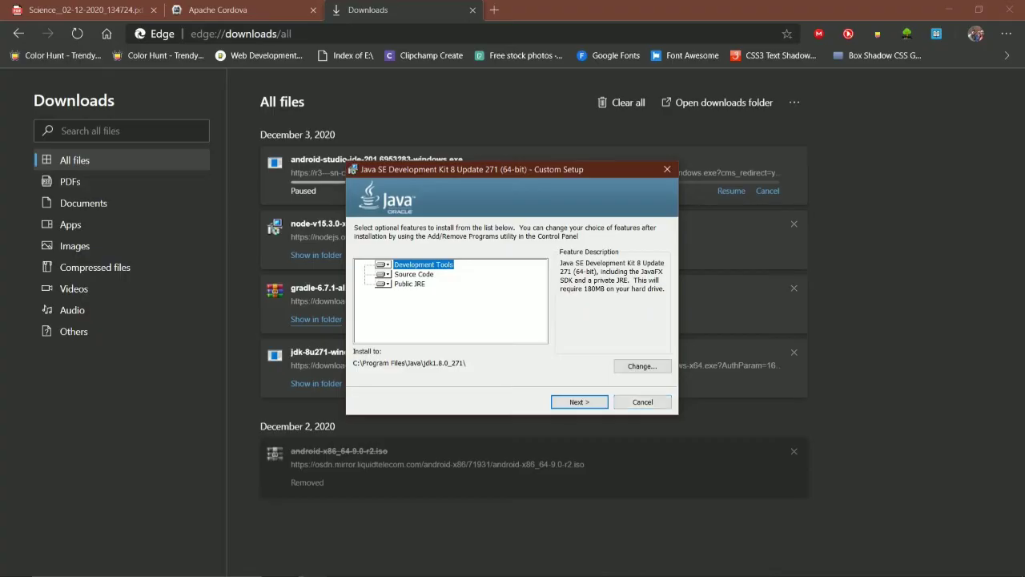
- Try to change the JDK 8 installer's destination folder to E:/JAVA, and retry with E:/
left_click(642, 366)
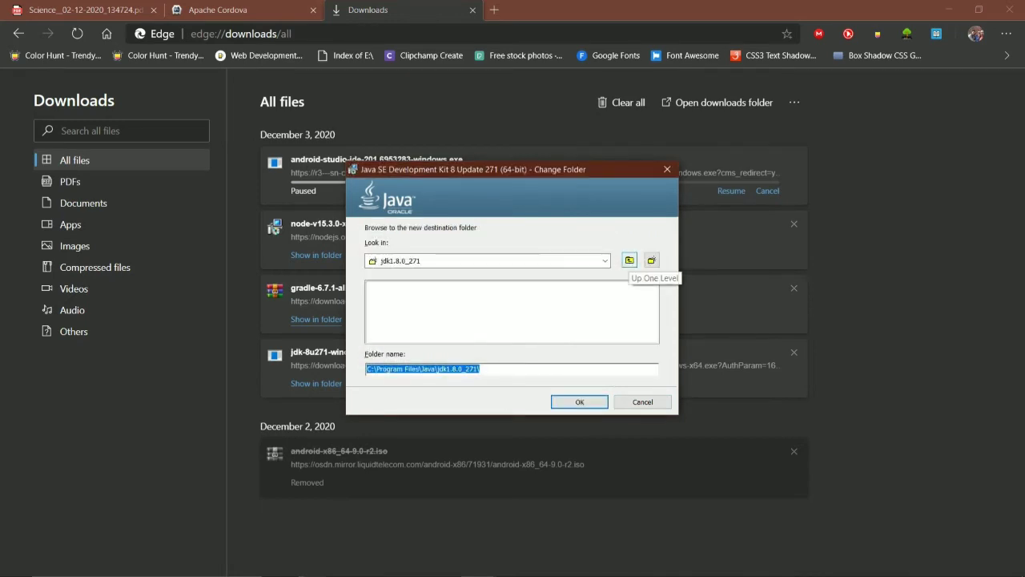
left_click(629, 260)
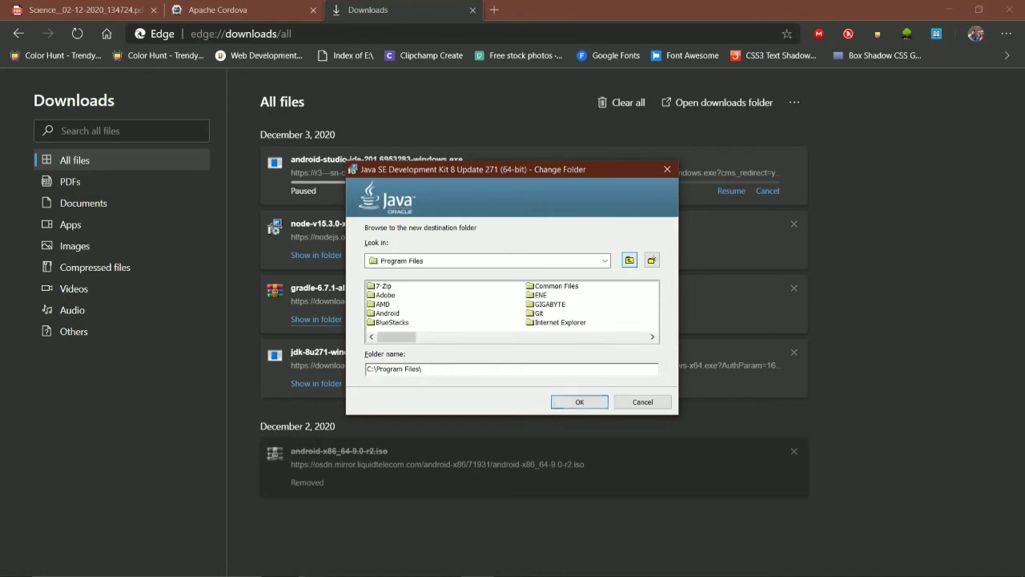
left_click(630, 260)
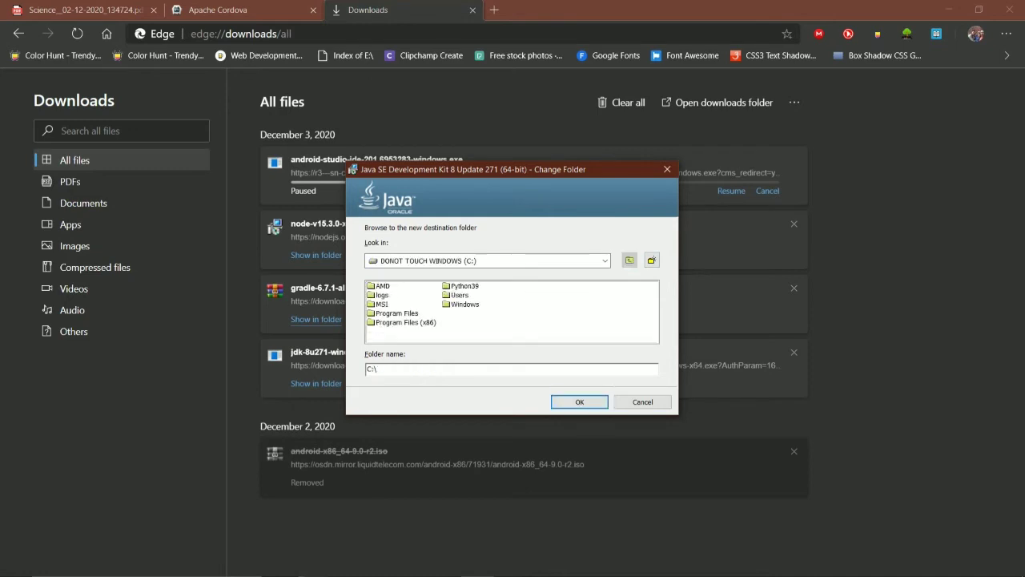
double_click(371, 368)
type("E")
type(":/JAVA")
key("Return")
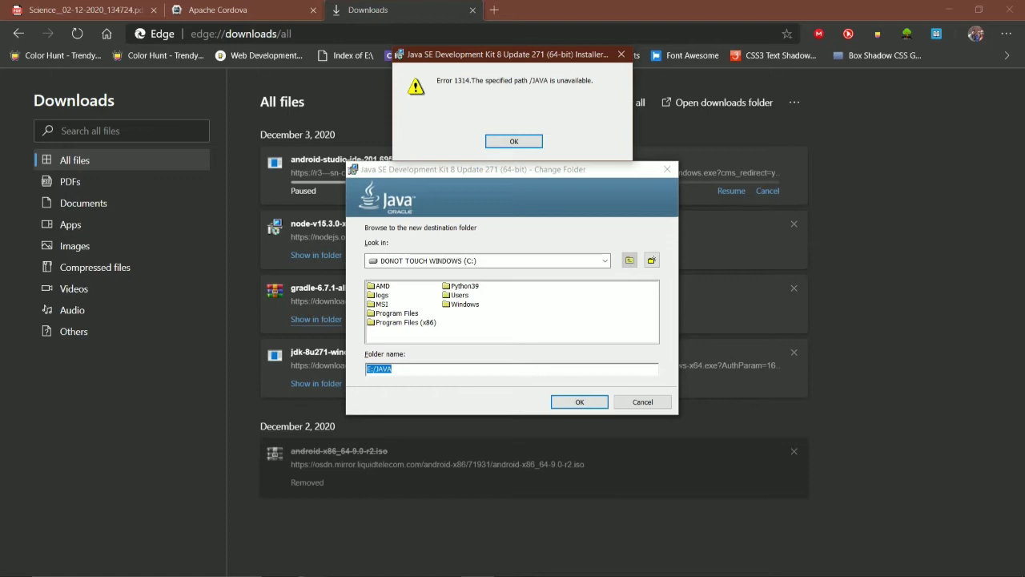
key("Return")
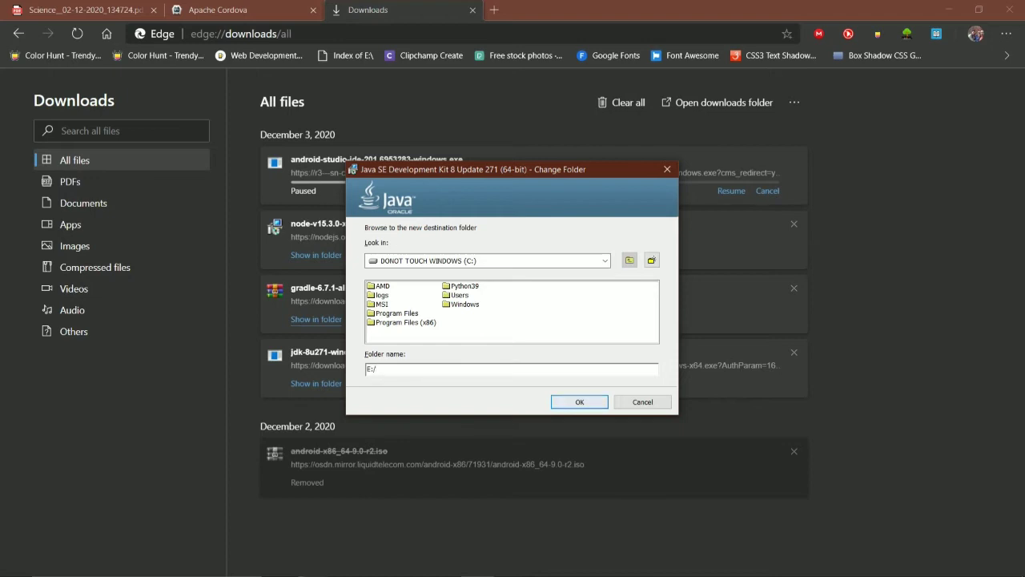
key("Return")
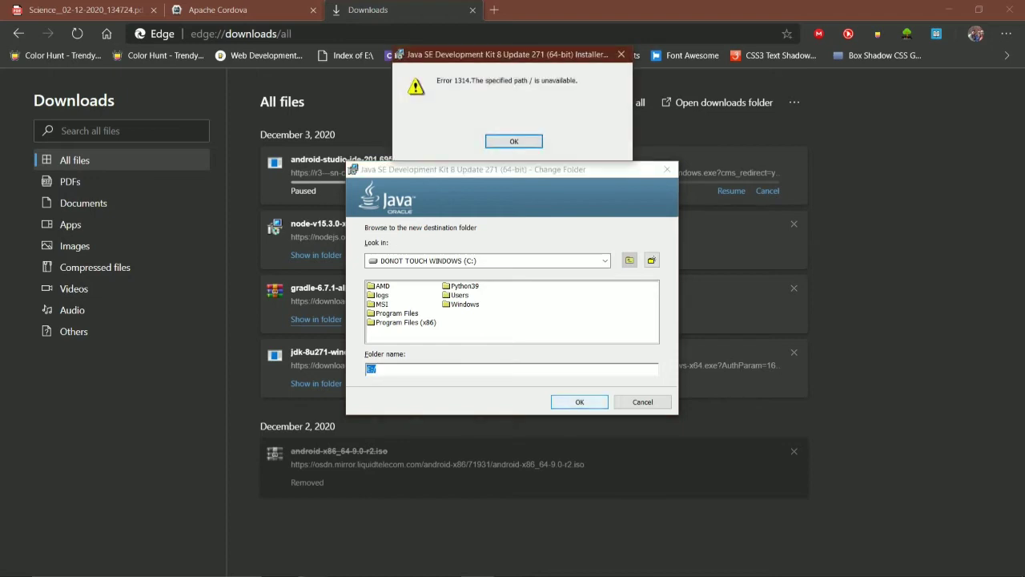
key("Return")
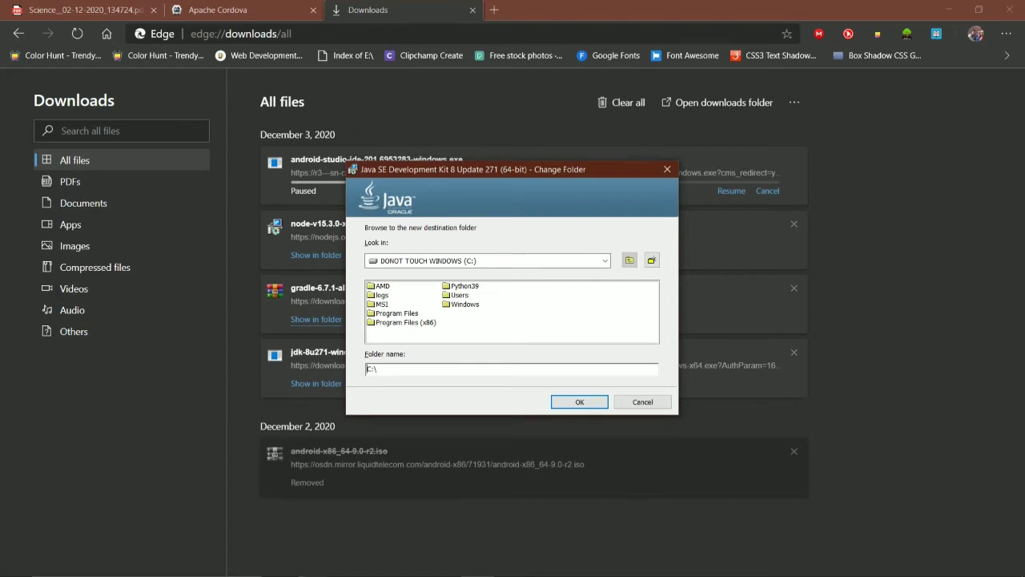
- Set the JDK installer's destination folder to the E: drive
key("ctrl+a")
type("E:")
key("Return")
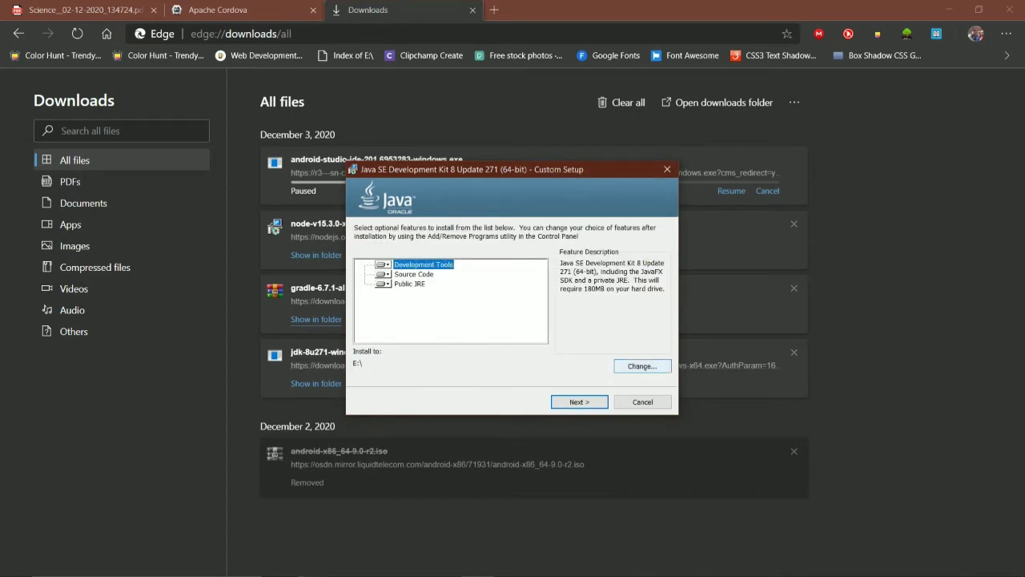
- Create a new folder named JAVA on the E: drive while choosing the JDK installer's destination folder
left_click(642, 366)
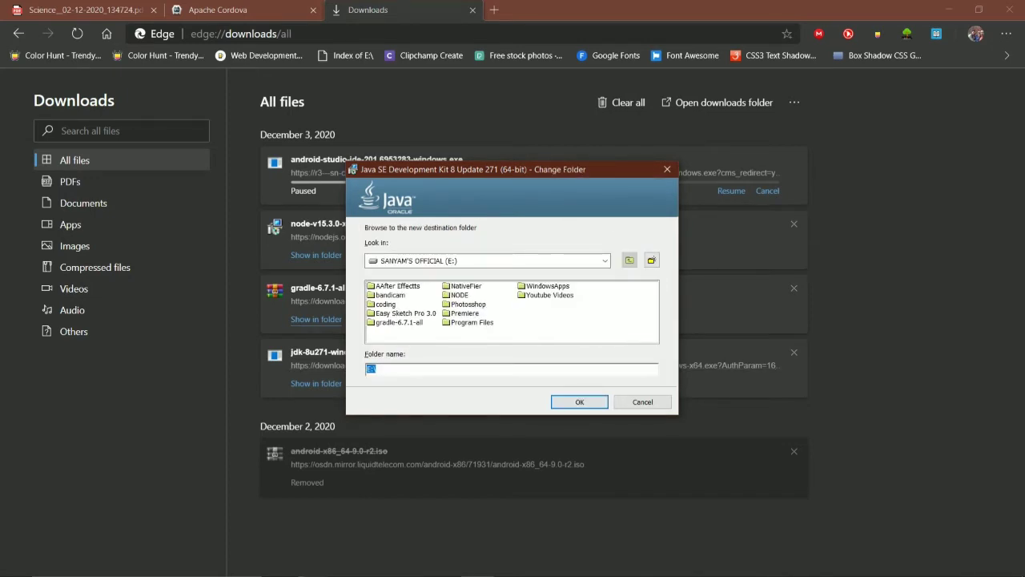
left_click(652, 260)
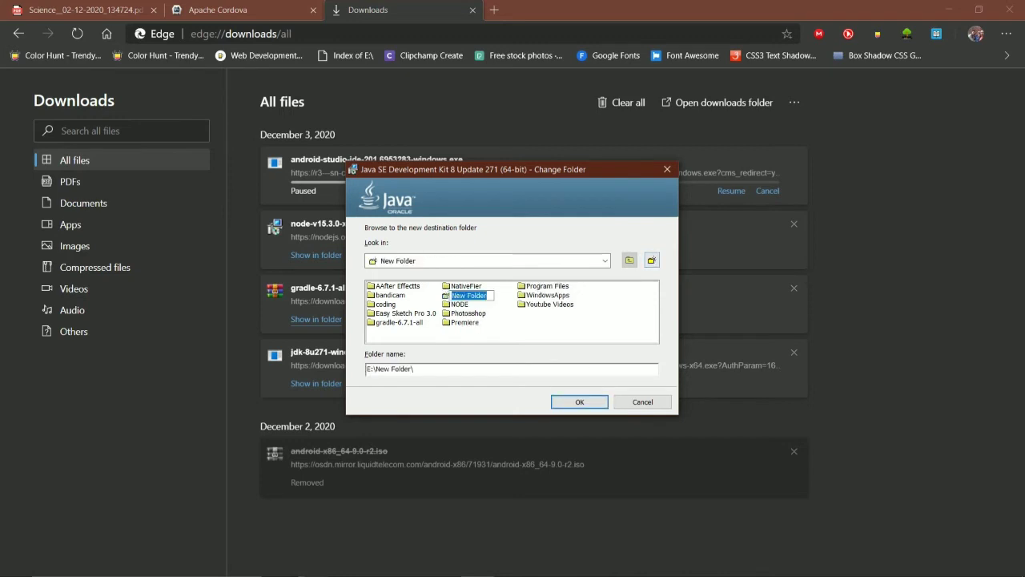
type("JVAV")
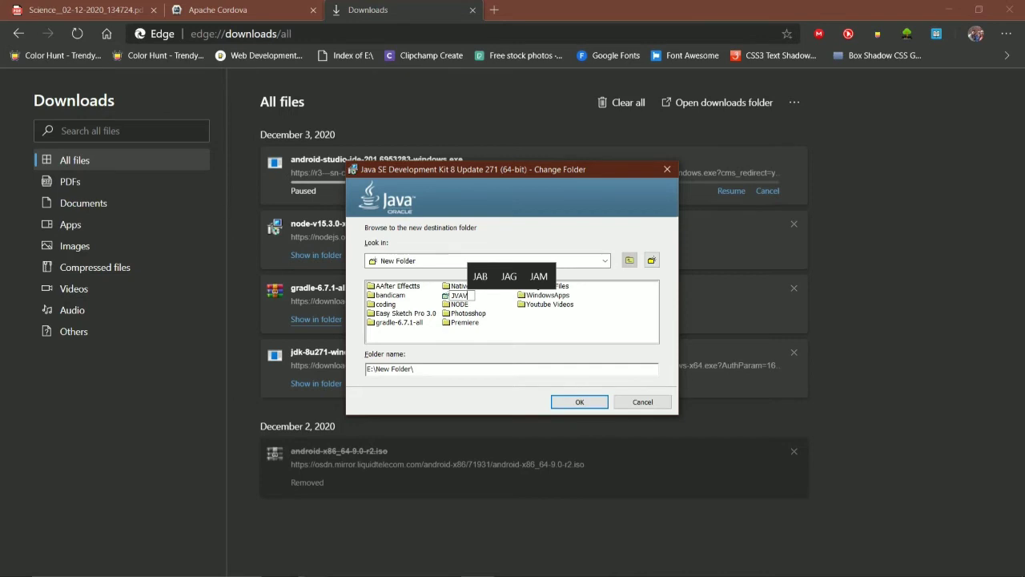
key("BackSpace")
key("BackSpace")
key("BackSpace")
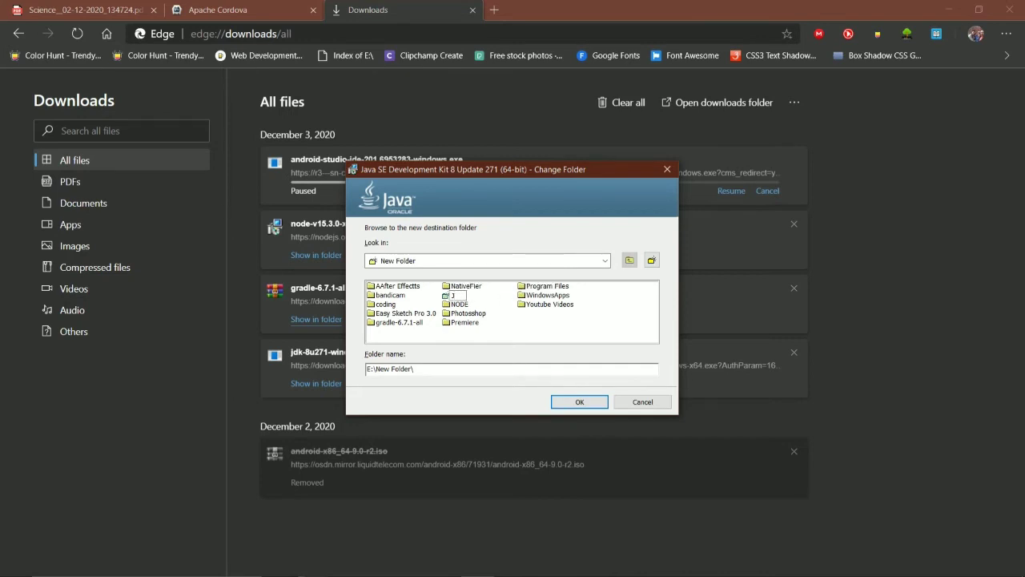
type("AVA")
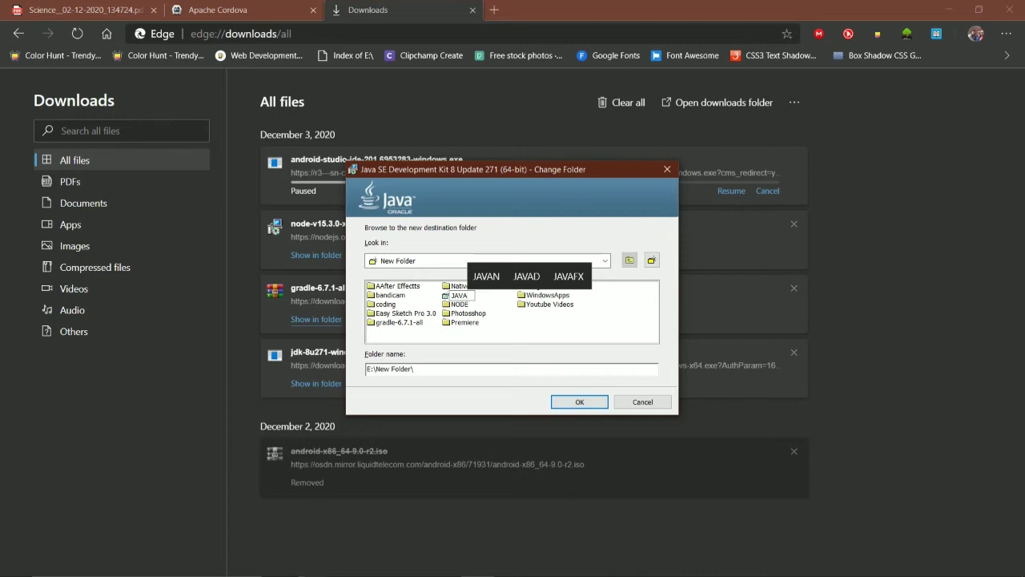
key("Return")
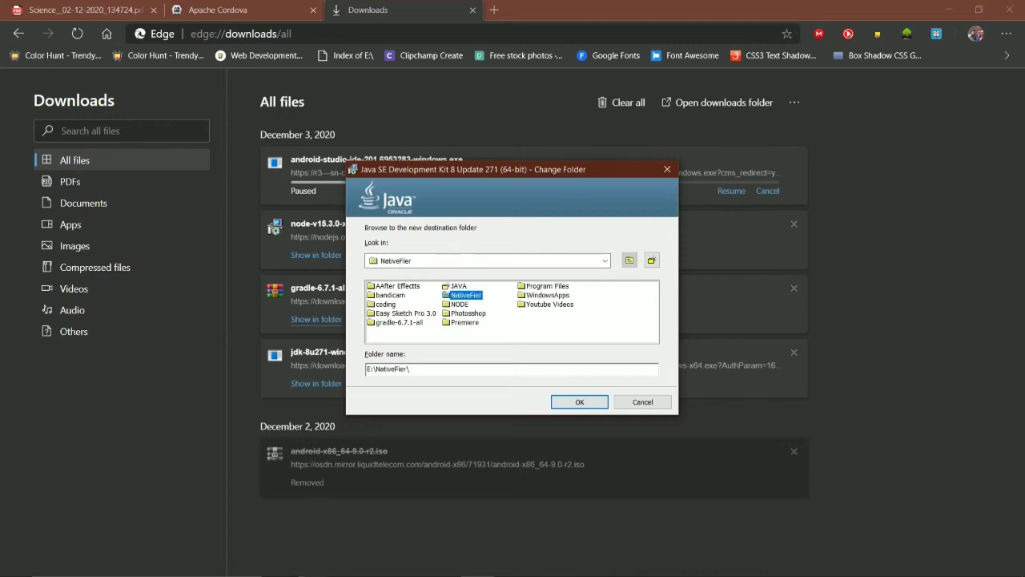
- Set the JDK destination folder to E:\JAVA and start the installation
left_click(458, 285)
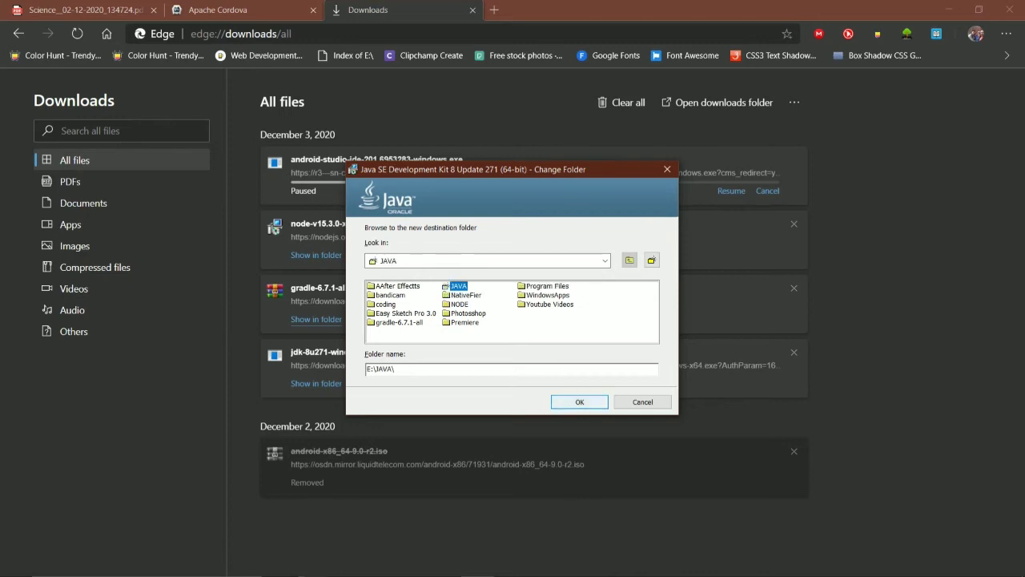
key("Return")
key("Return")
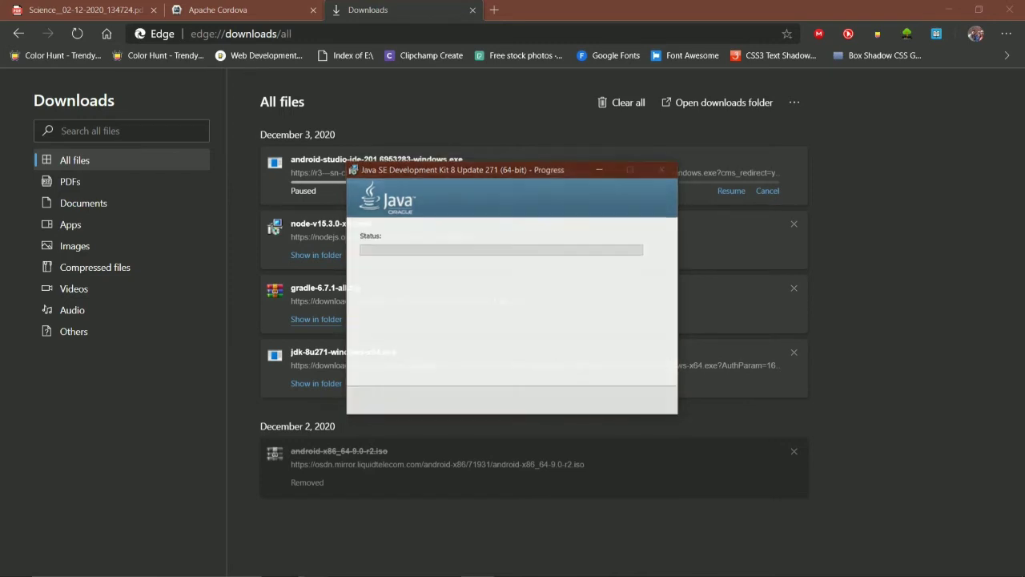
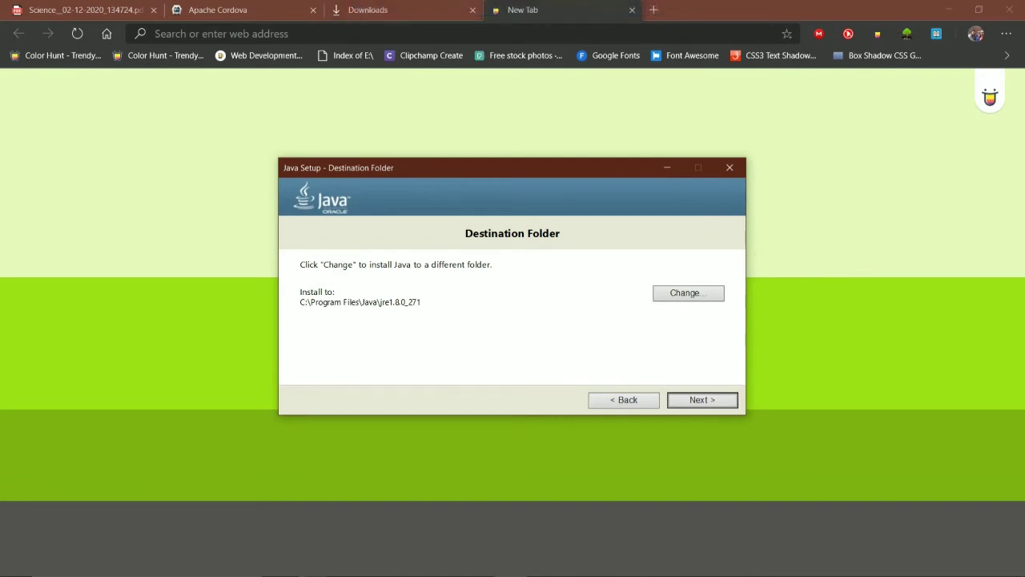
- Start changing the Java runtime's destination folder, and create a folder with the default name inside E:\JAVA
left_click(688, 292)
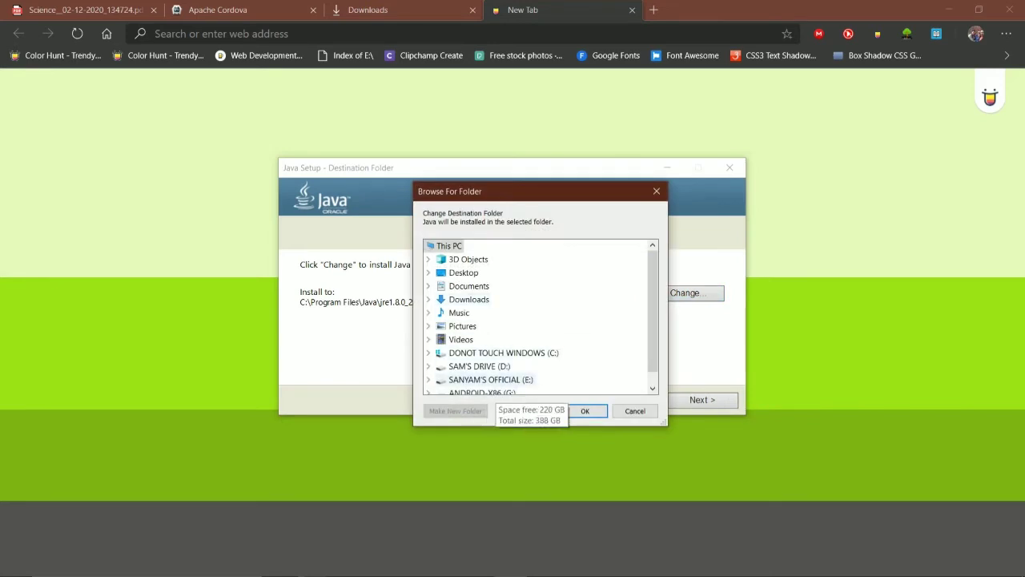
double_click(490, 379)
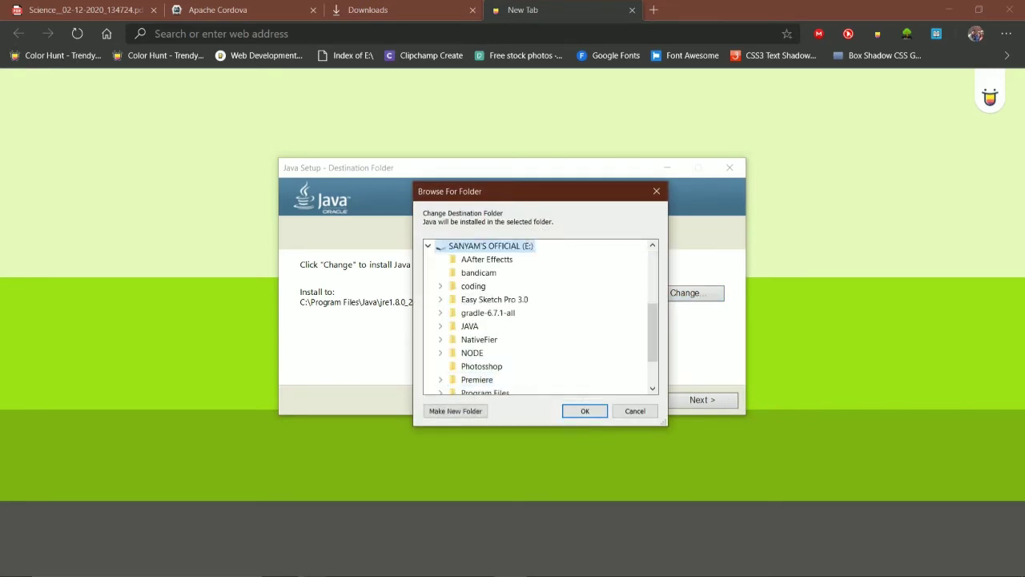
double_click(471, 327)
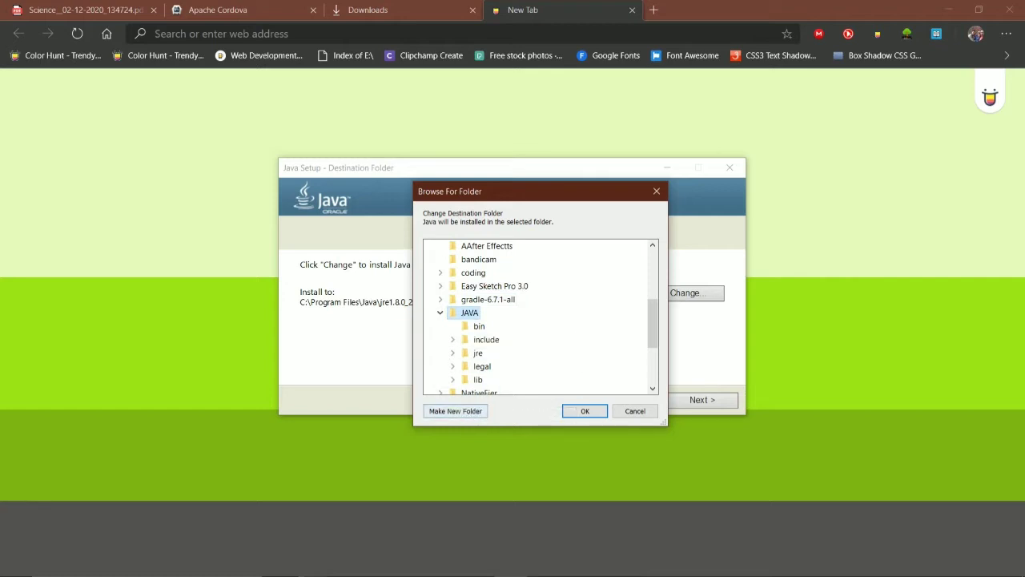
left_click(455, 411)
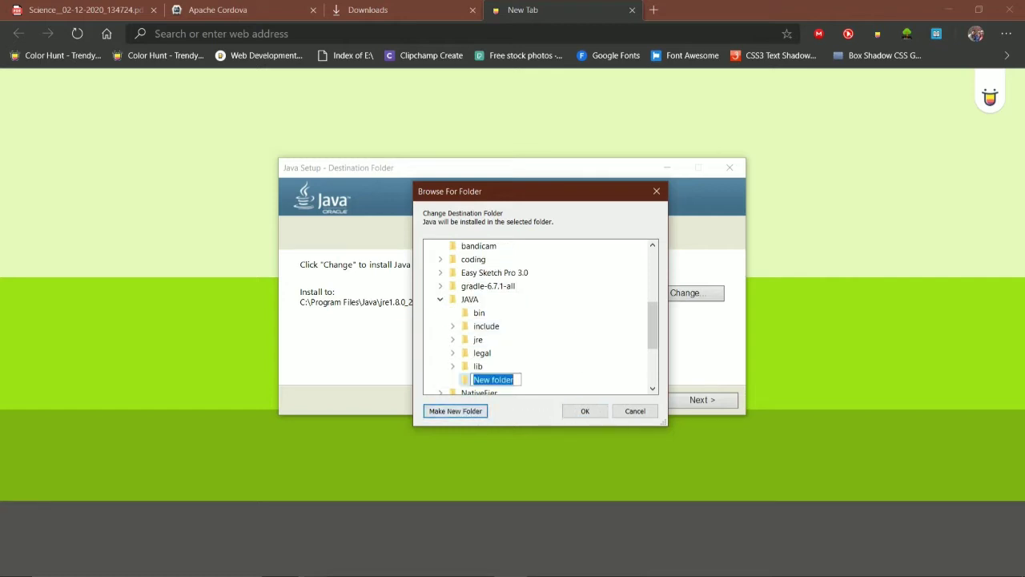
key("Return")
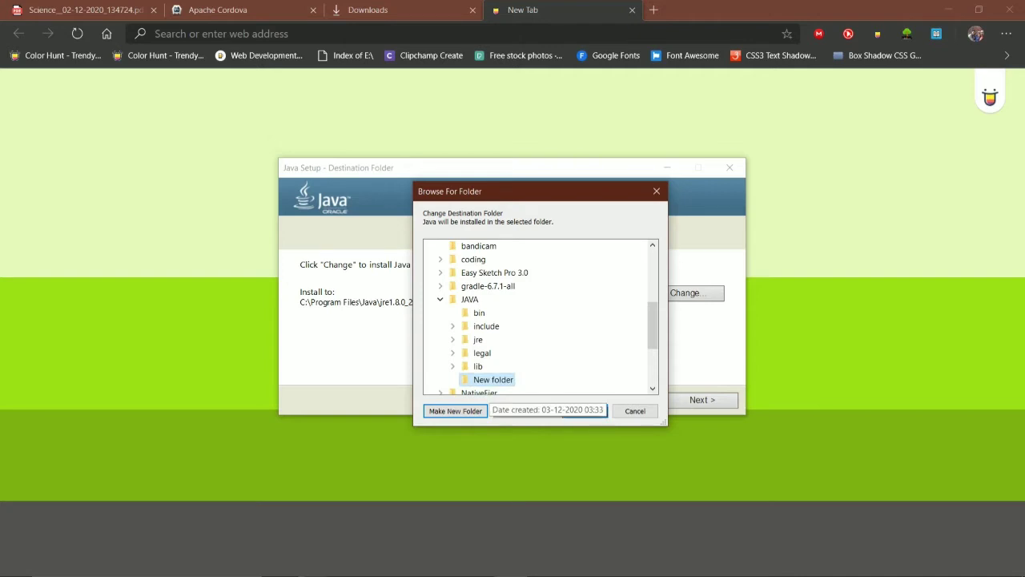
- Create a JAVA 2 folder directly on the E: drive and install the Java runtime into it
double_click(495, 272)
scroll(511, 304, "down", 3)
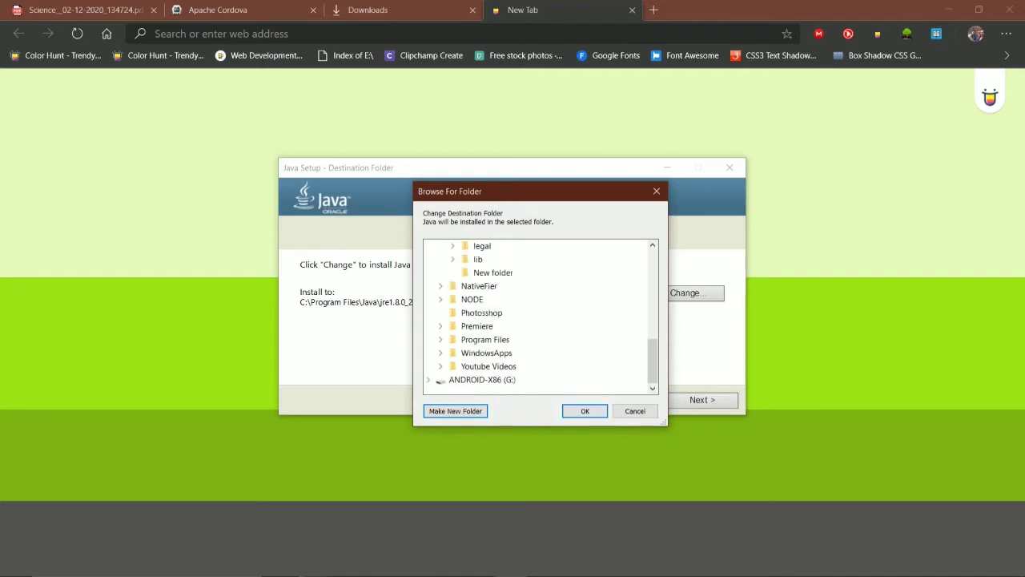
scroll(511, 305, "up", 3)
scroll(481, 316, "up", 2)
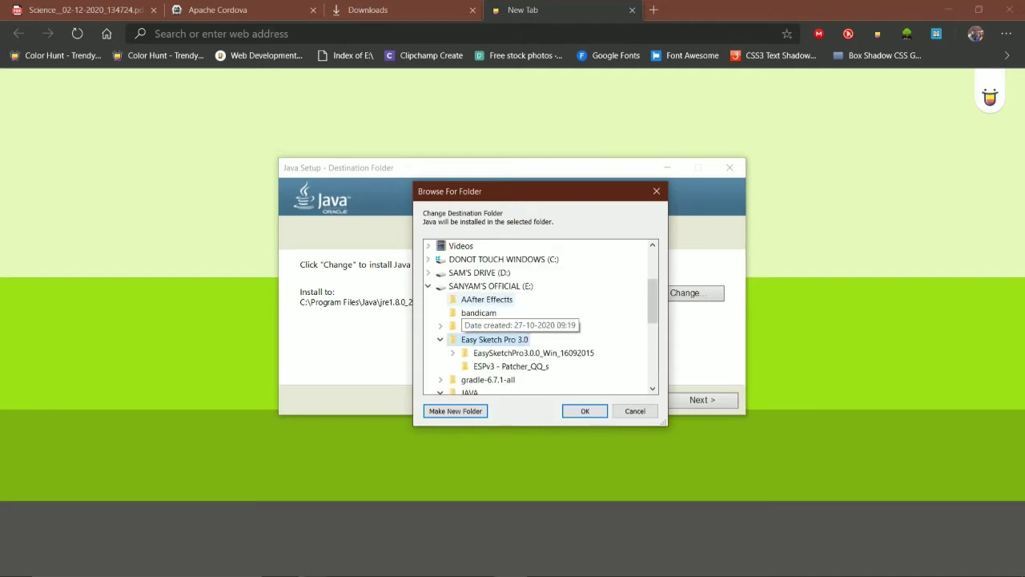
left_click(476, 286)
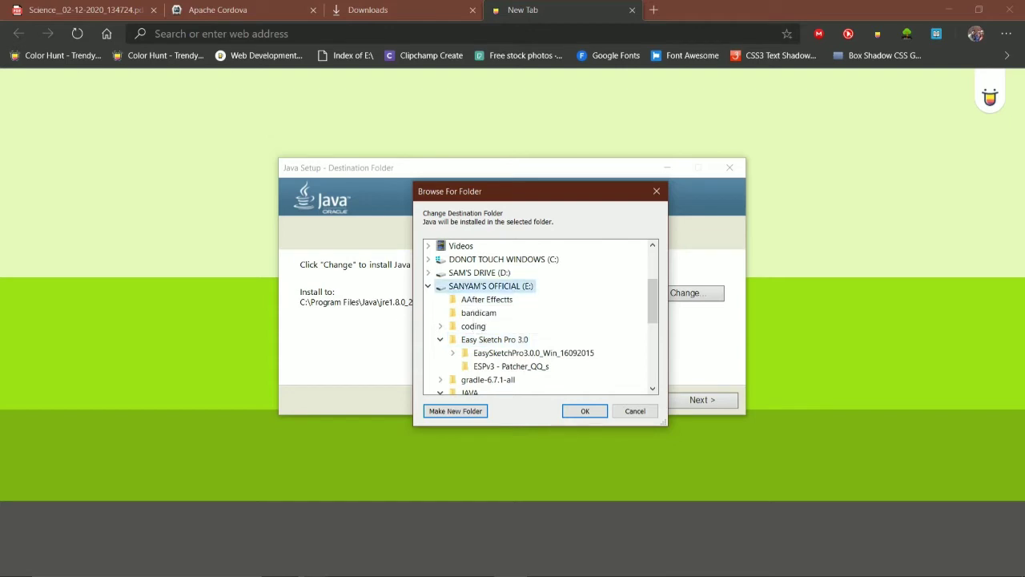
left_click(455, 410)
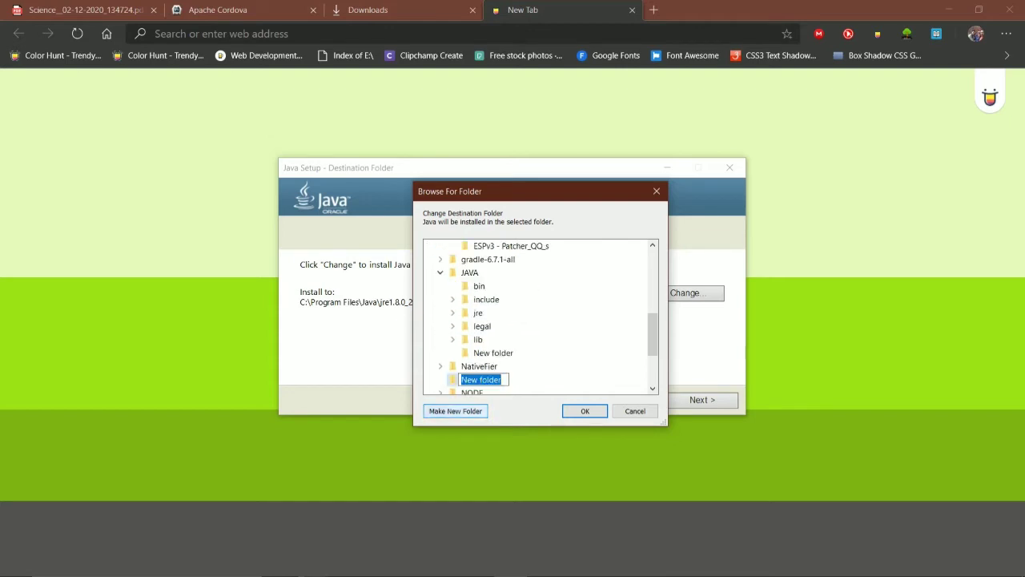
type("JVA")
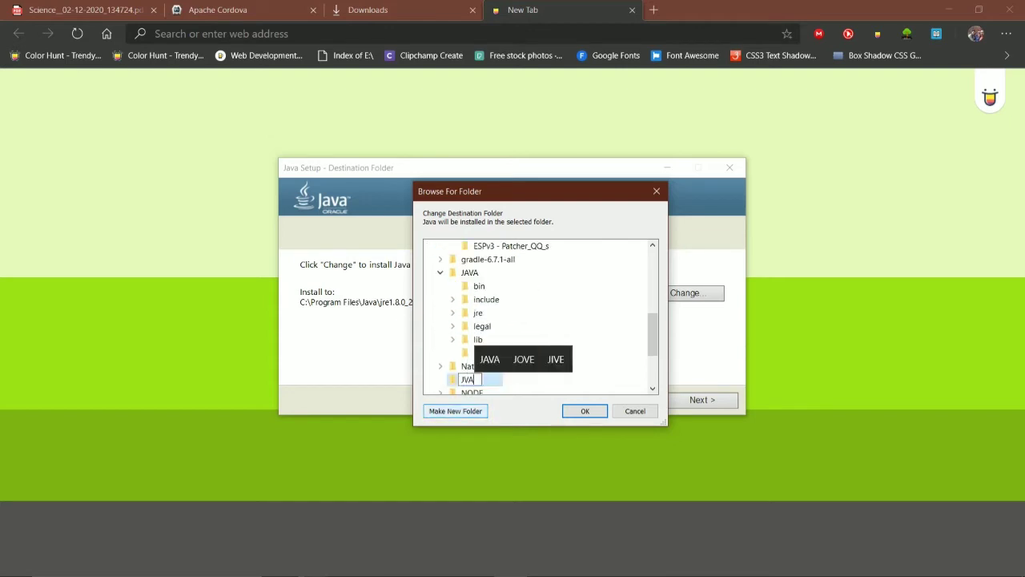
key("BackSpace")
key("BackSpace")
type("AV")
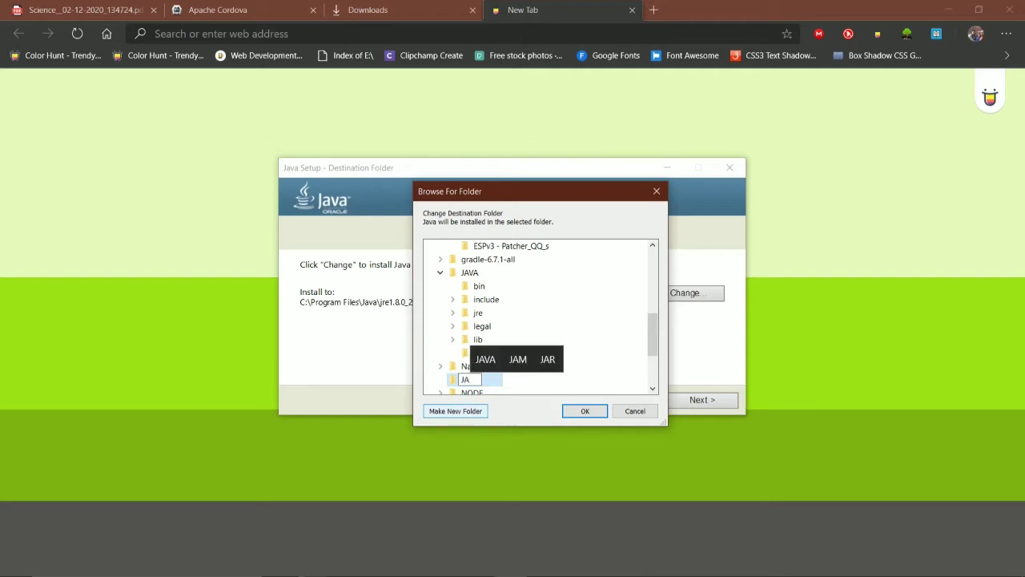
type("A 2")
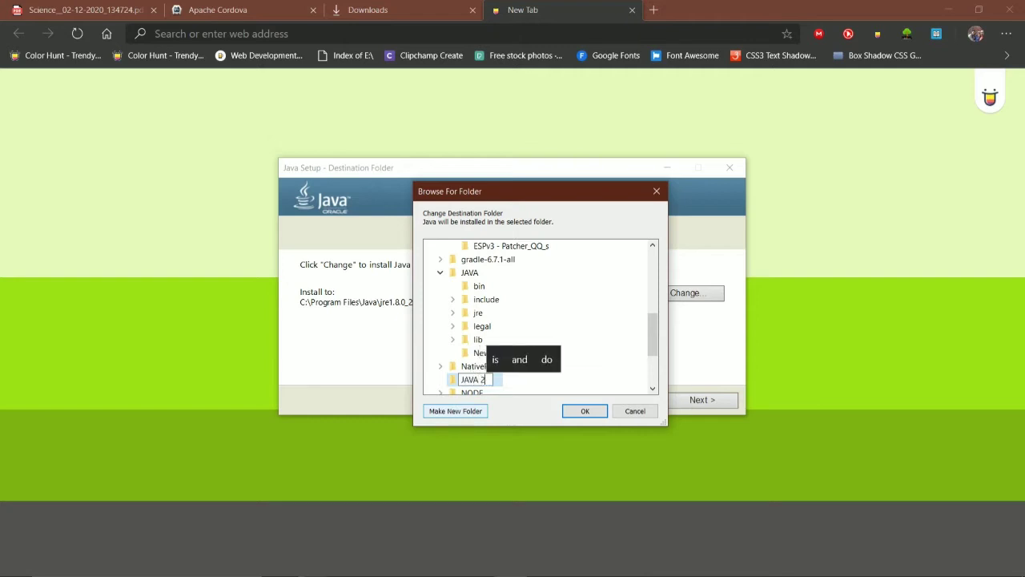
key("Return")
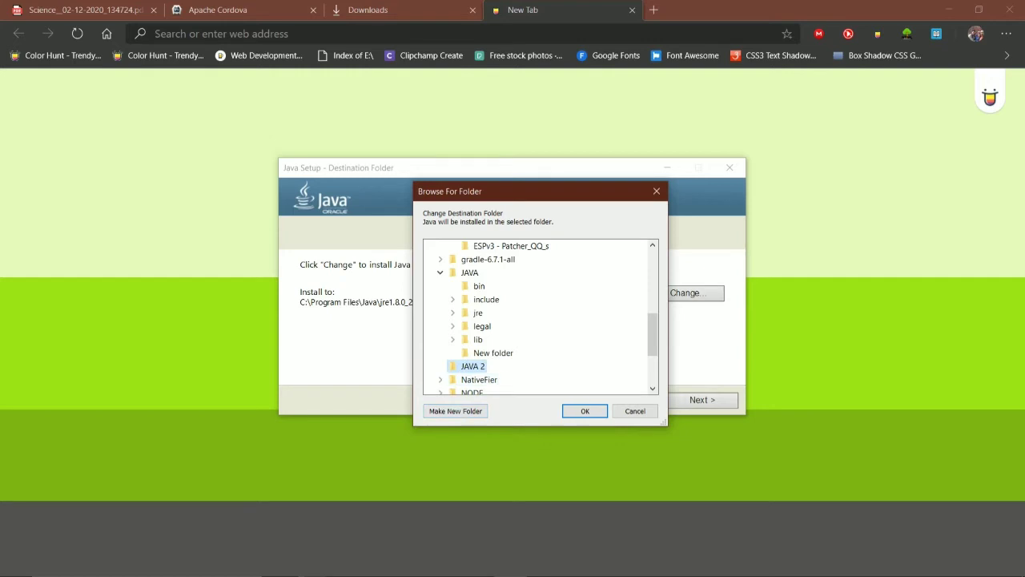
left_click(584, 410)
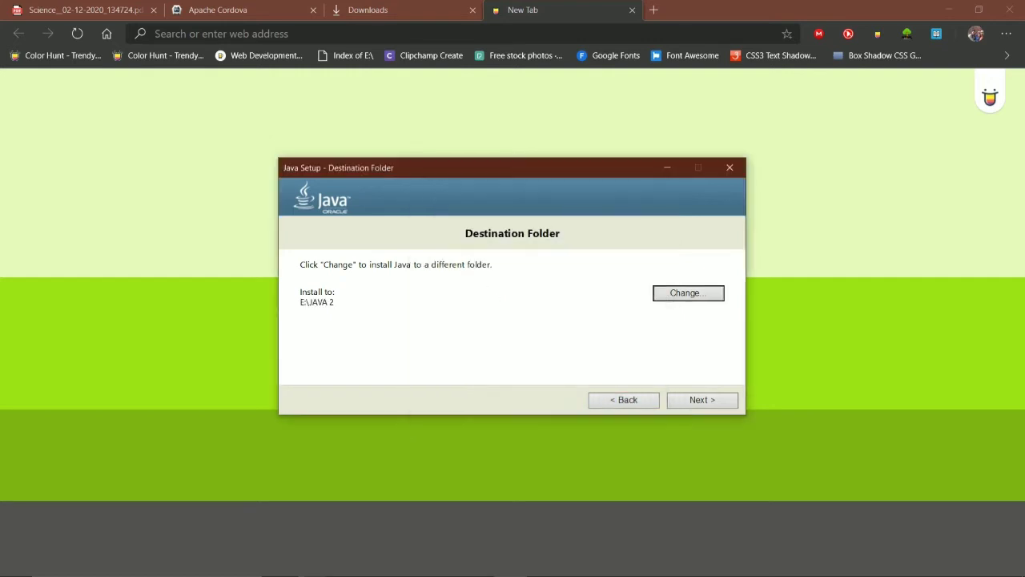
left_click(702, 400)
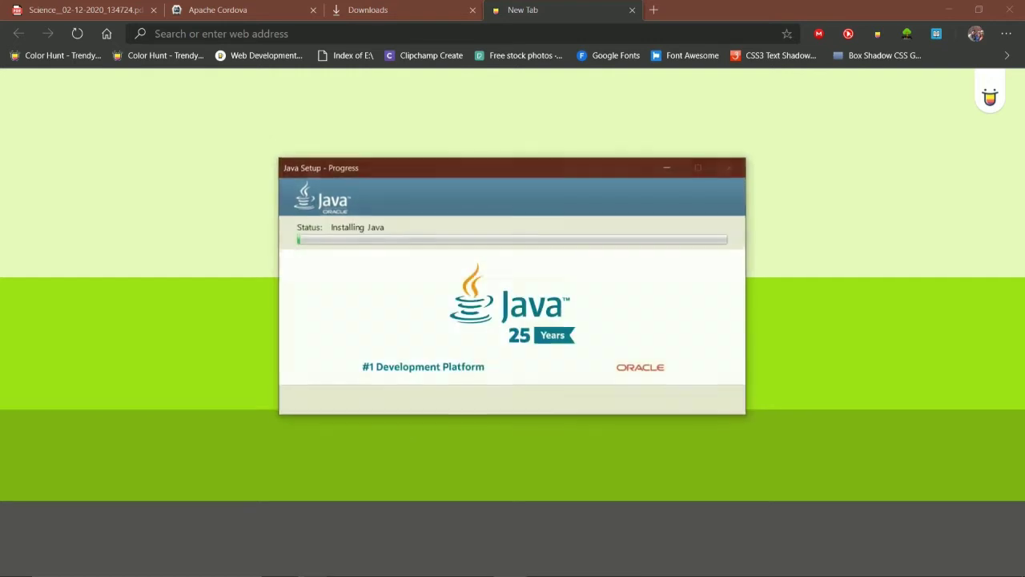
key("alt+Tab")
key("alt+Tab")
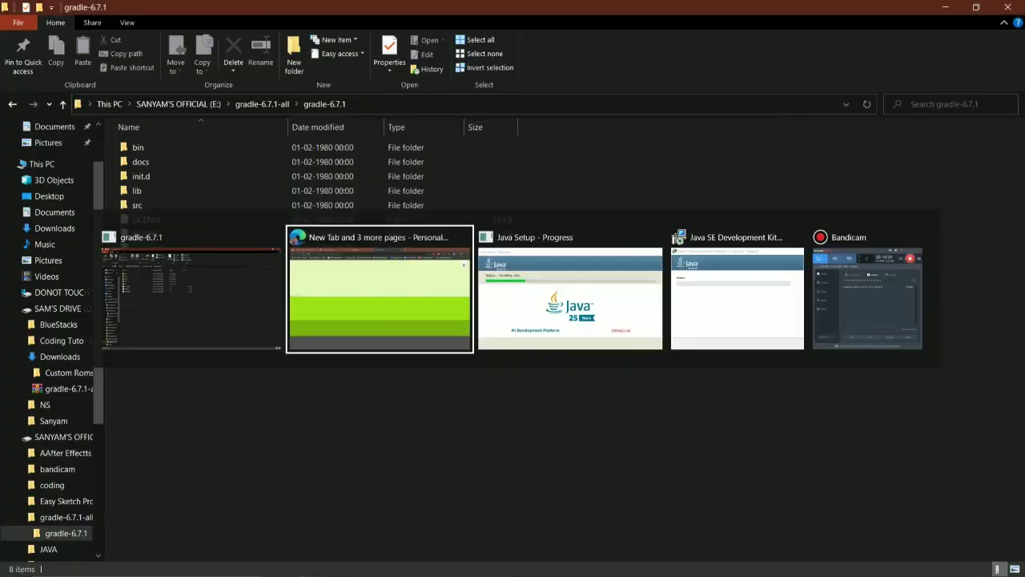
key("alt+Tab")
key("alt+Tab")
key("alt+Tab")
key("alt+Tab")
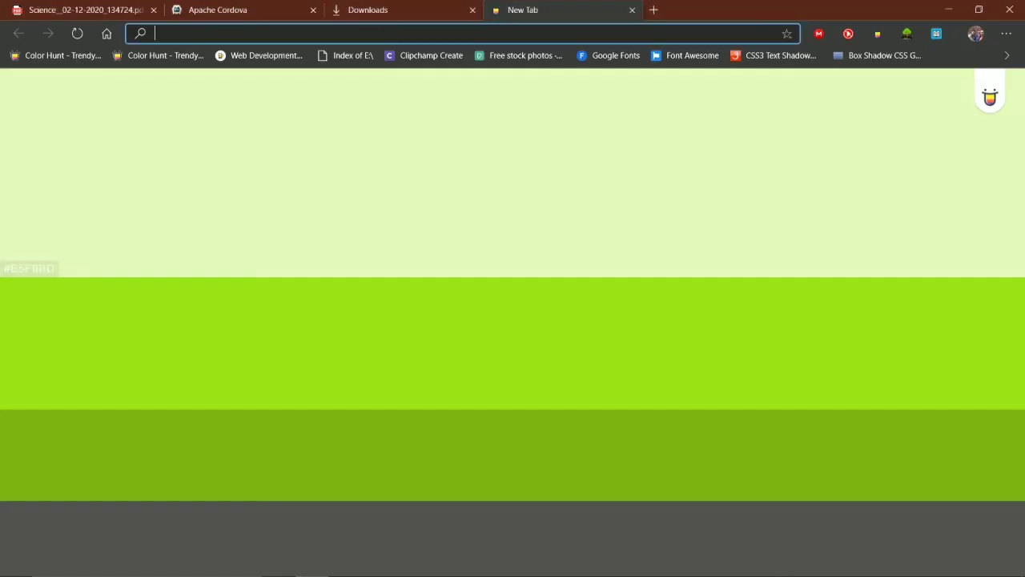
key("alt+Tab")
- Find the system environment variables settings by searching for path, and open the list of environment variables
key("super")
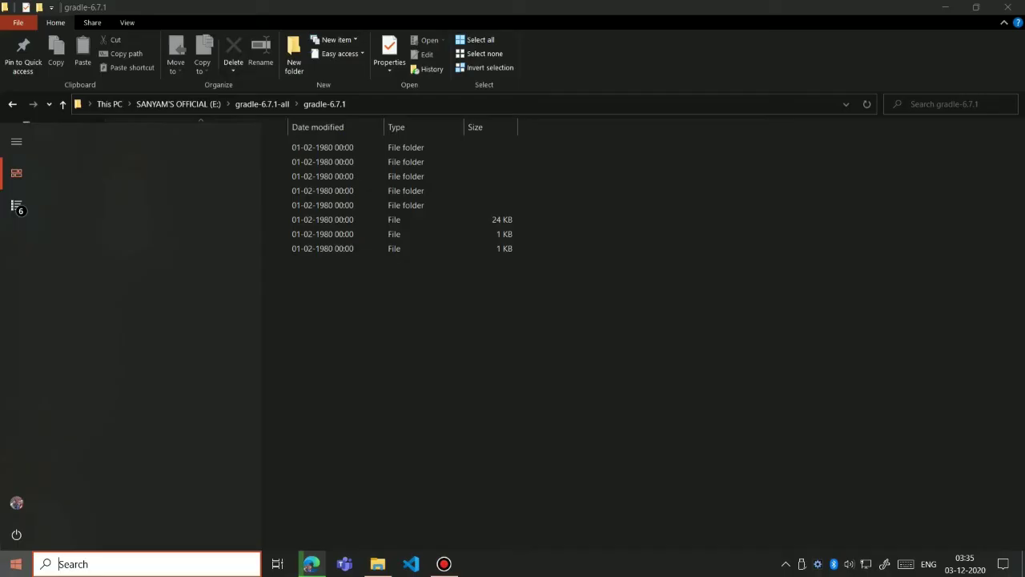
type("path")
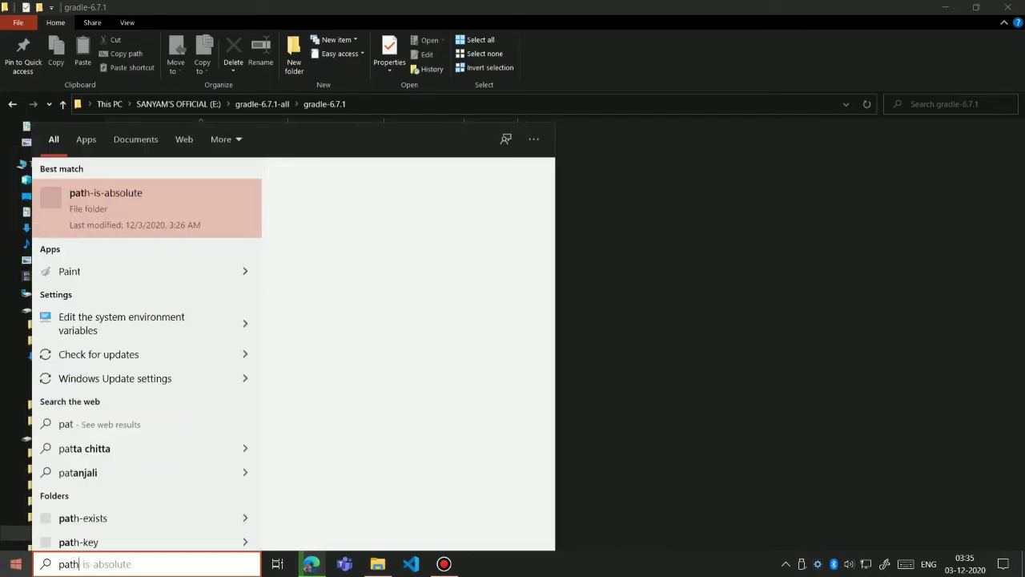
key("Return")
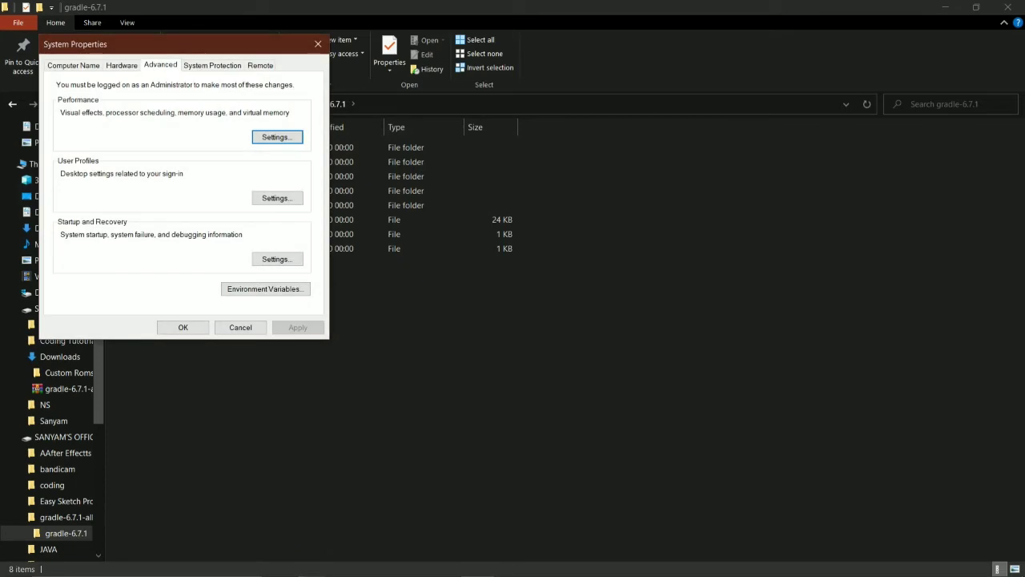
key("alt+n")
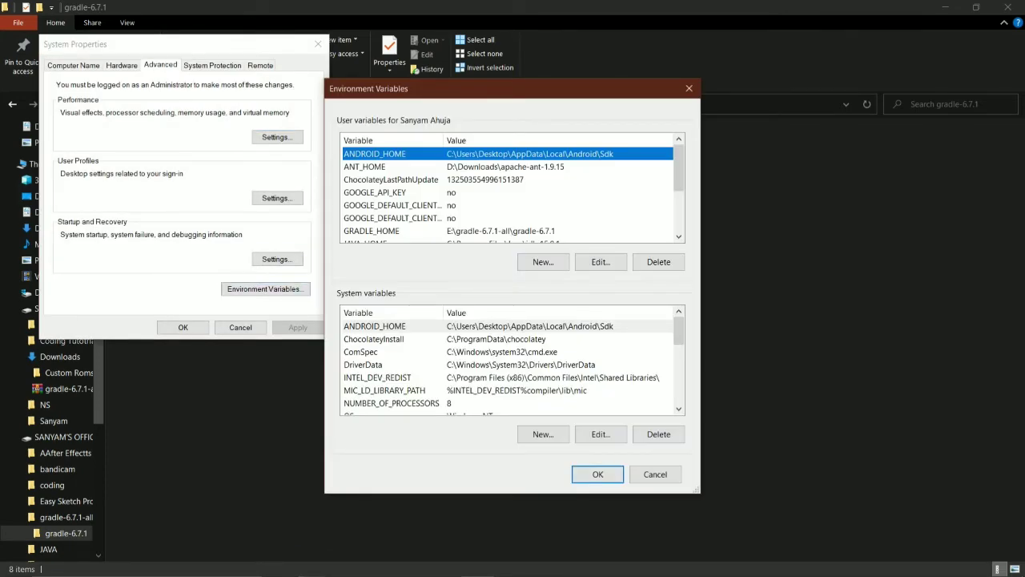
- Open the user Path variable for editing and start a new entry in its list
scroll(511, 192, "down", 2)
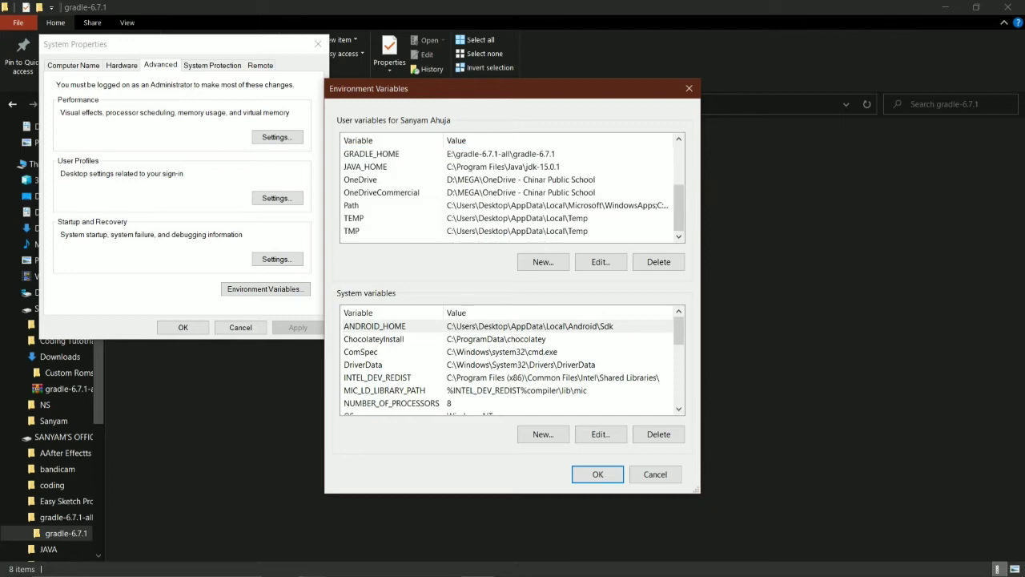
left_click(352, 205)
scroll(511, 192, "up", 1)
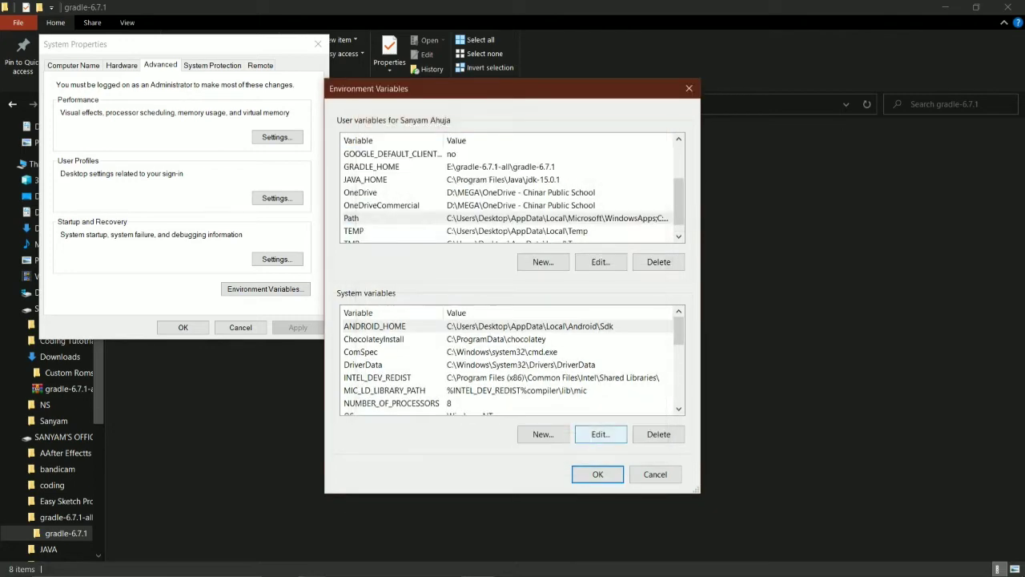
double_click(352, 217)
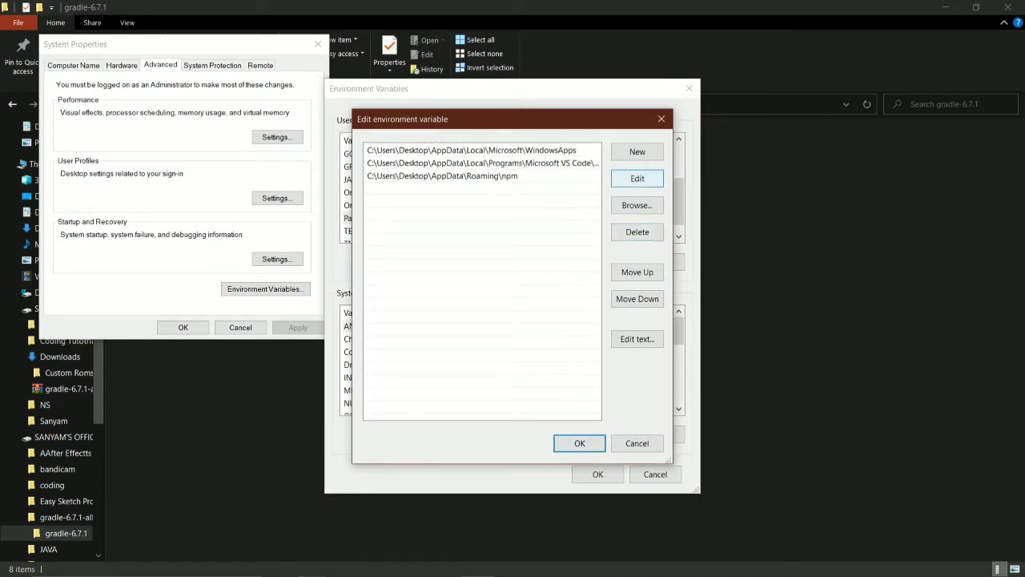
left_click(637, 151)
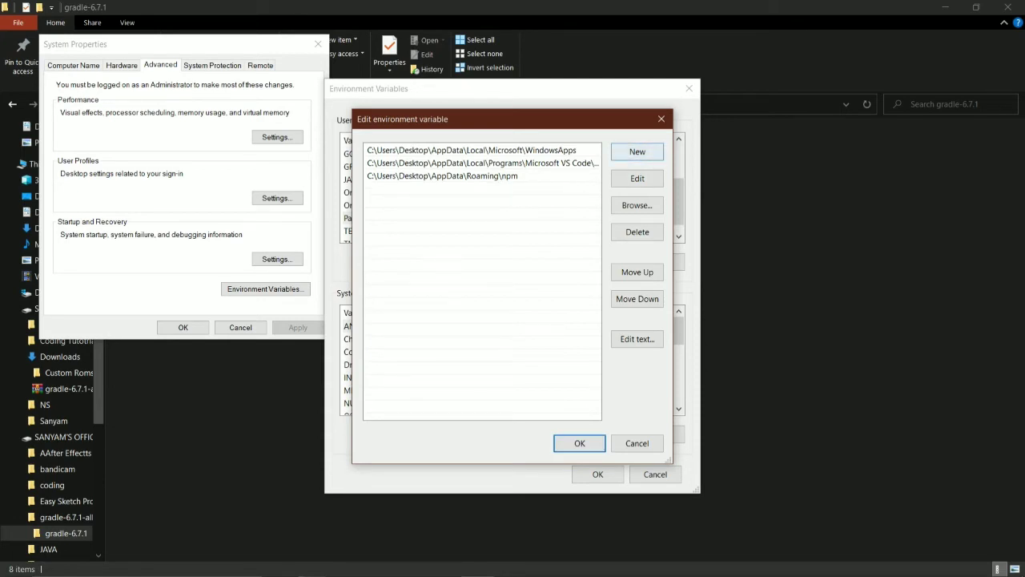
left_click(637, 151)
- Switch to File Explorer and copy the full path of the bin folder inside gradle-6.7.1
key("alt+Tab")
key("alt+Tab")
key("alt+Tab")
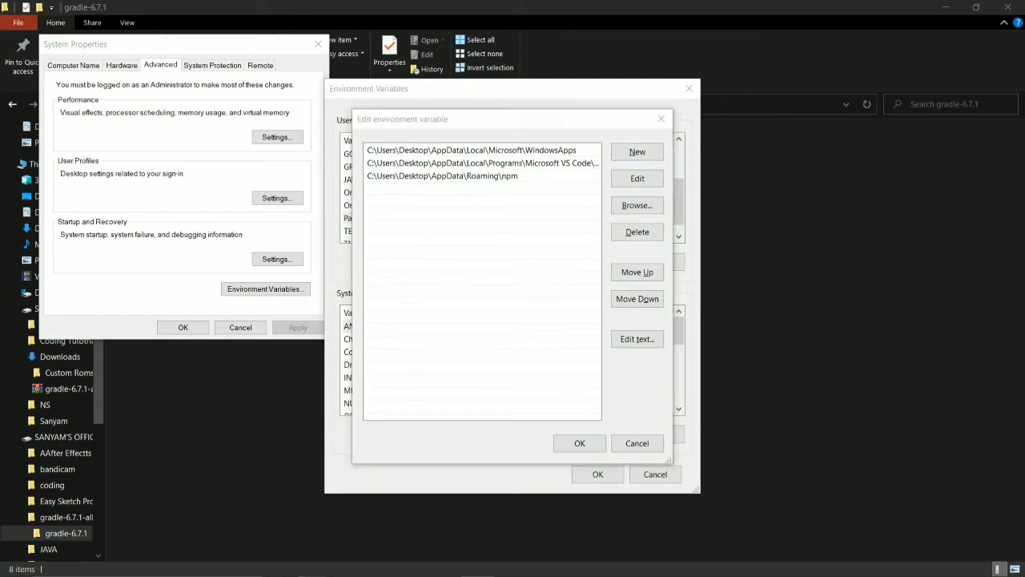
key("alt+Tab")
key("alt+Tab")
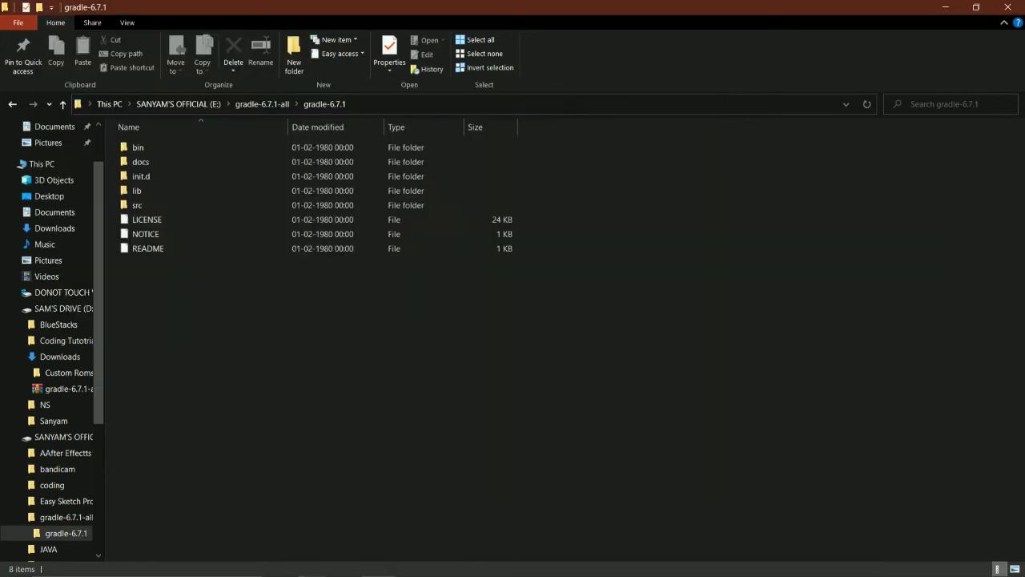
double_click(138, 148)
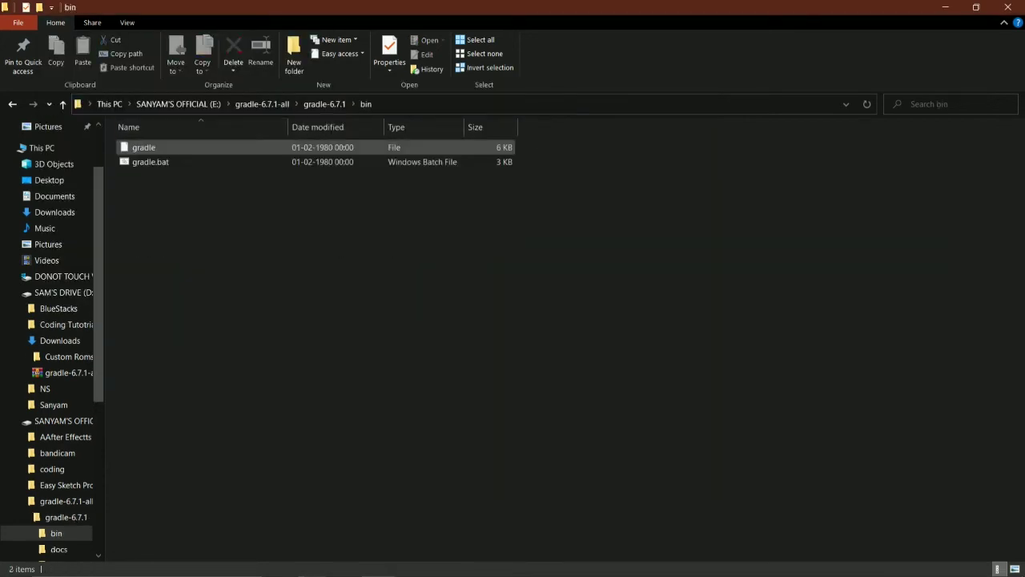
left_click(481, 104)
key("ctrl+c")
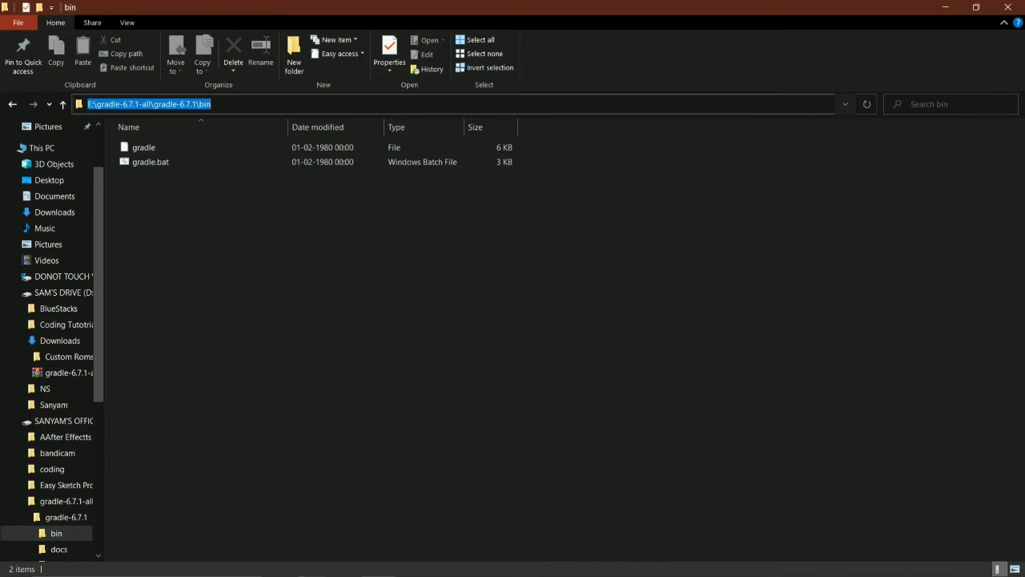
- Add E:\gradle-6.7.1-all\gradle-6.7.1\bin as a new entry in the user Path variable and save the environment variables
key("alt+Tab")
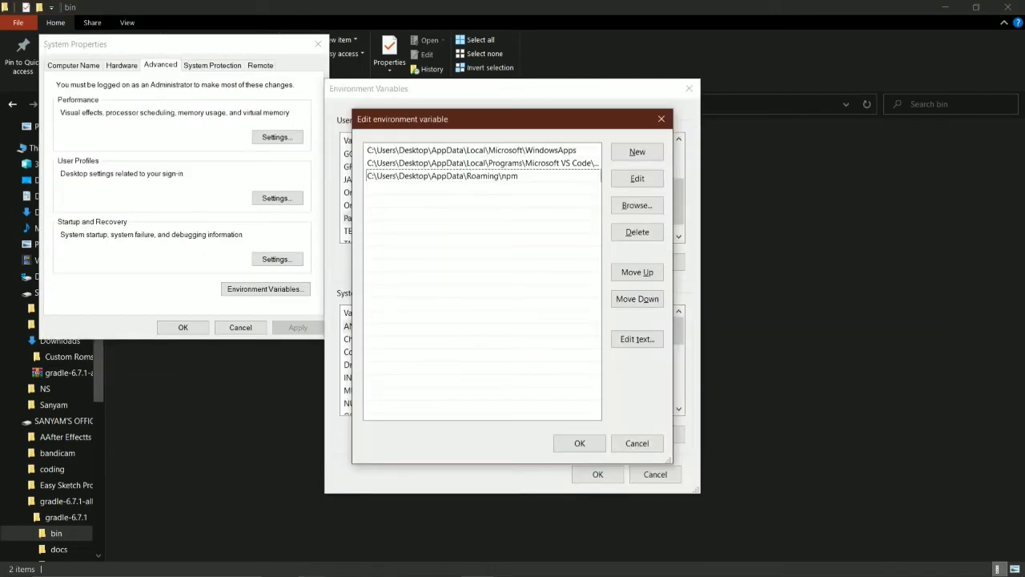
left_click(636, 151)
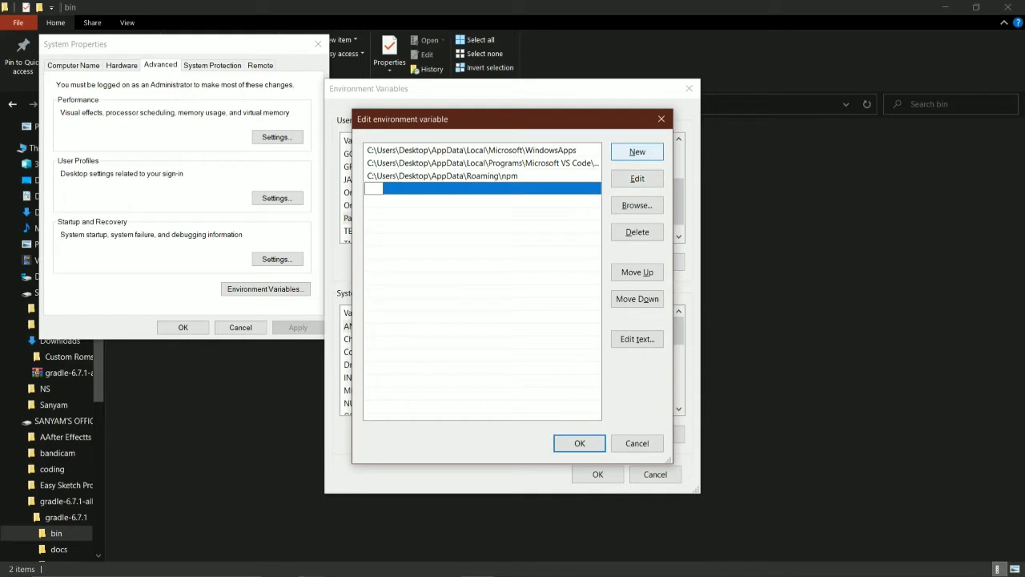
key("ctrl+v")
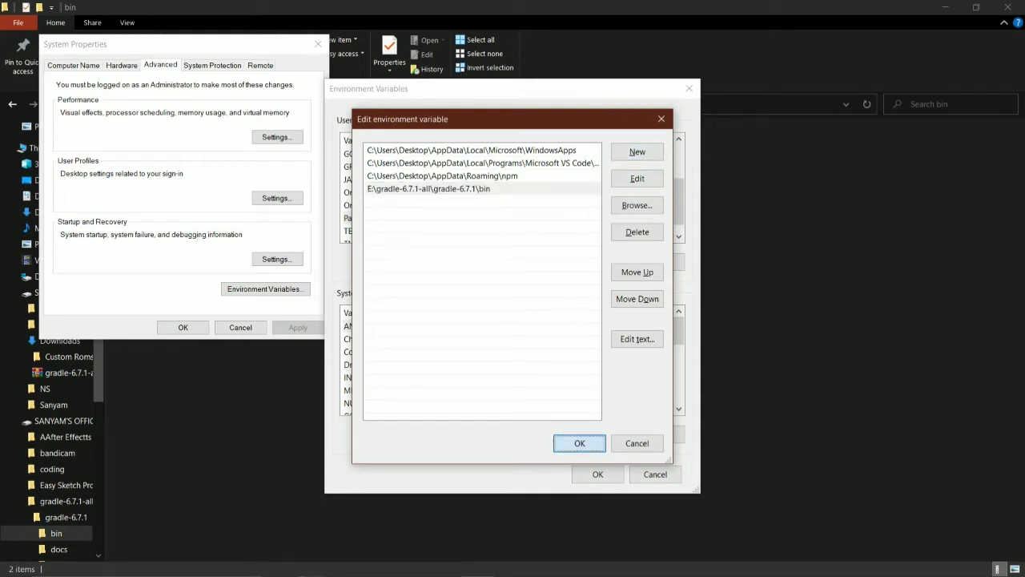
left_click(580, 442)
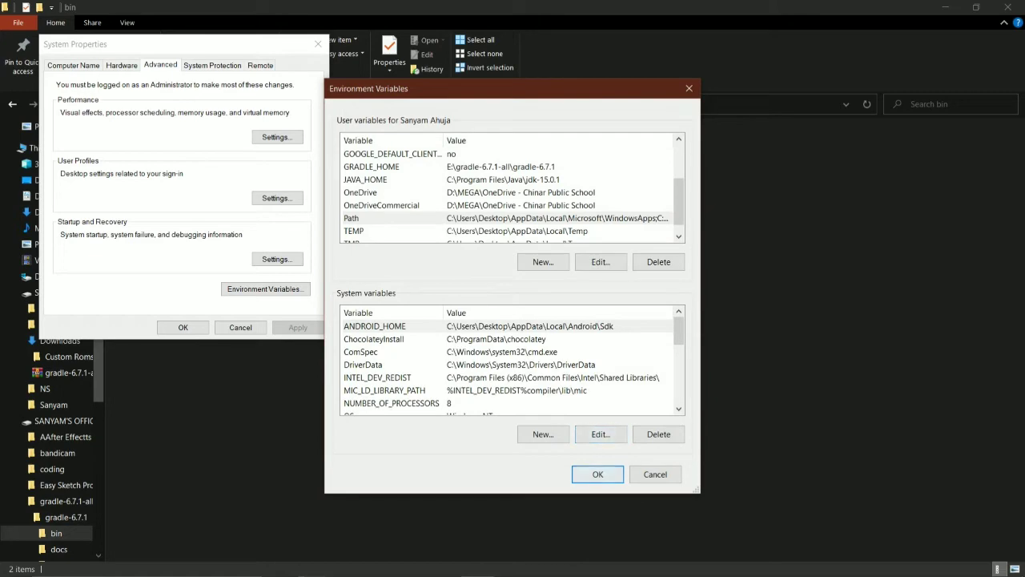
left_click(597, 473)
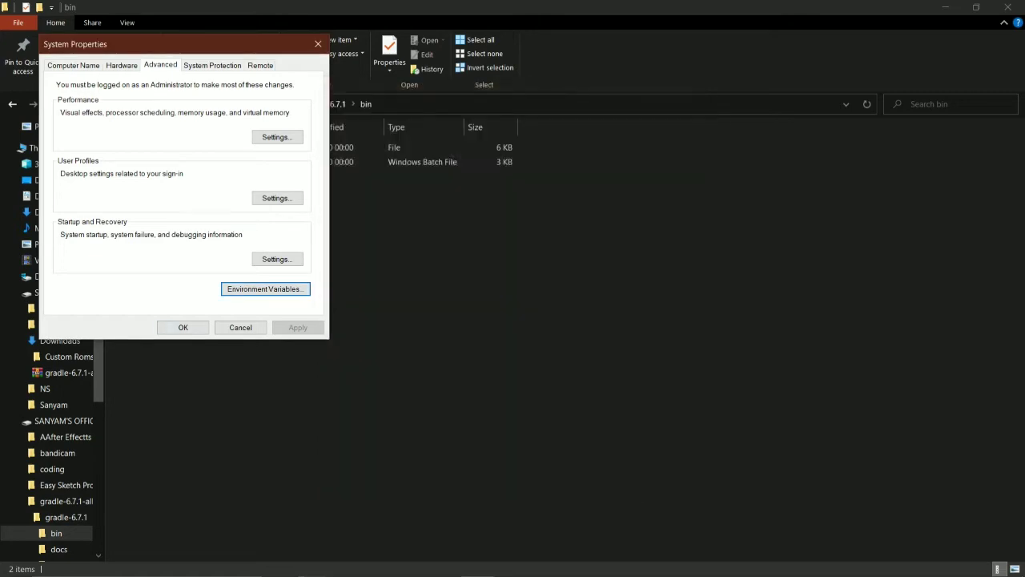
- Reopen the environment variables list, and copy the path of the JAVA folder on the E: drive from File Explorer
left_click(266, 288)
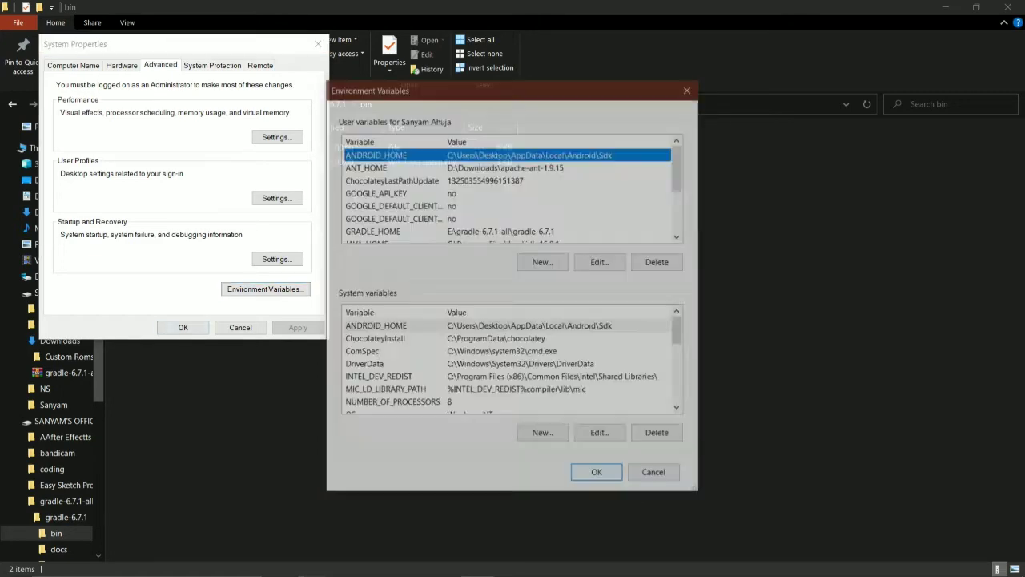
scroll(510, 188, "down", 2)
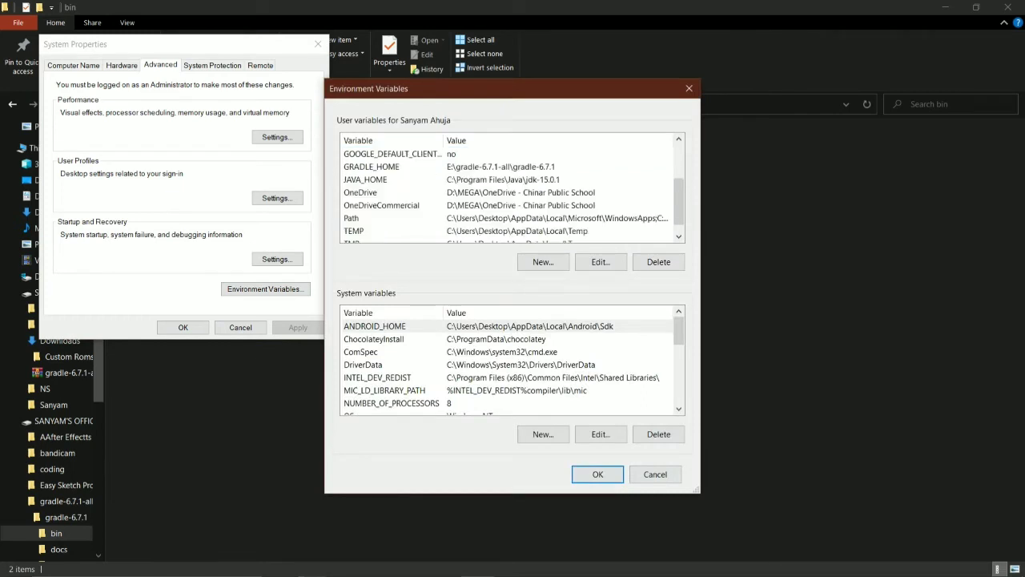
key("alt+Tab")
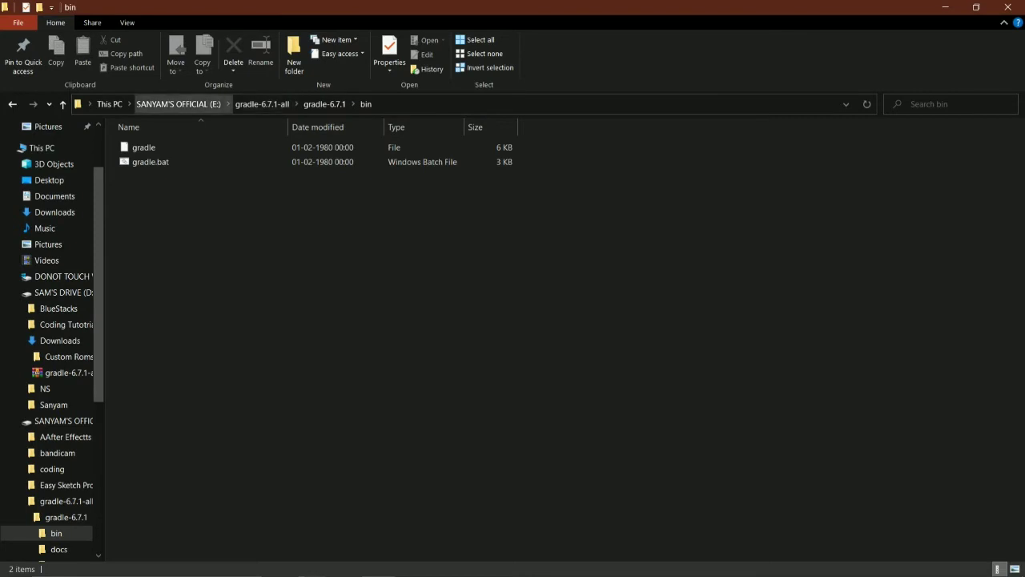
left_click(178, 104)
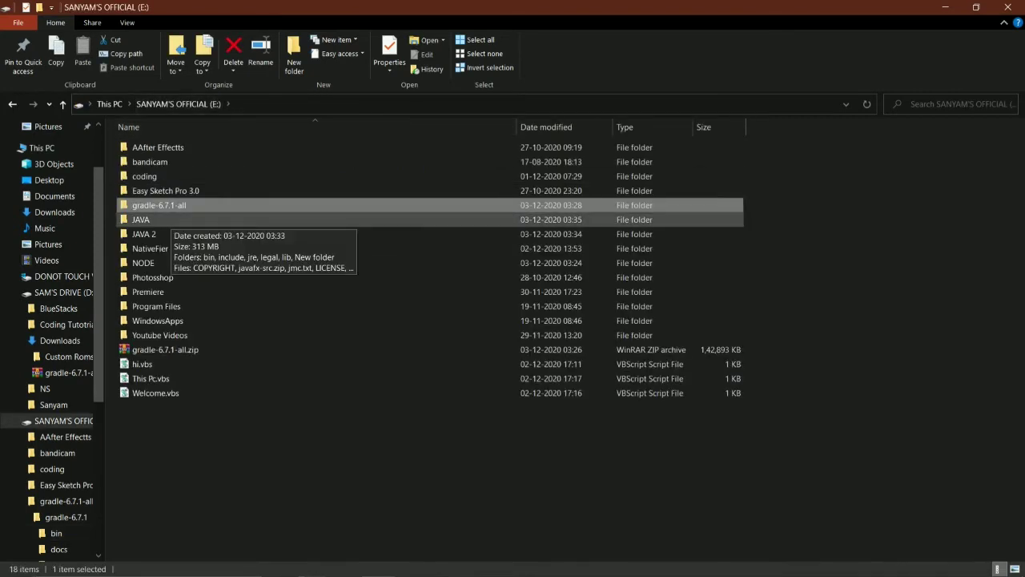
double_click(143, 220)
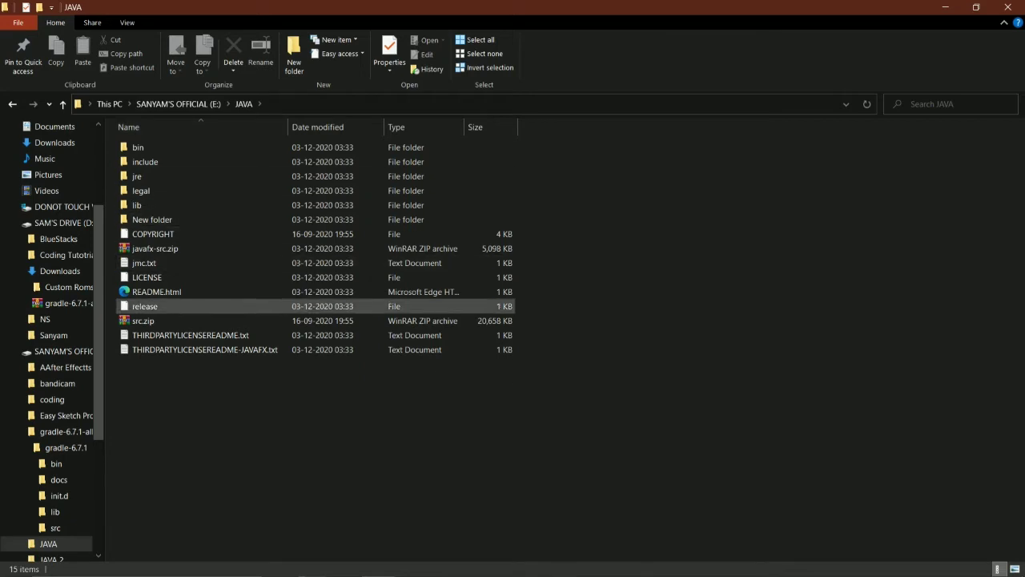
key("alt+d")
key("ctrl+c")
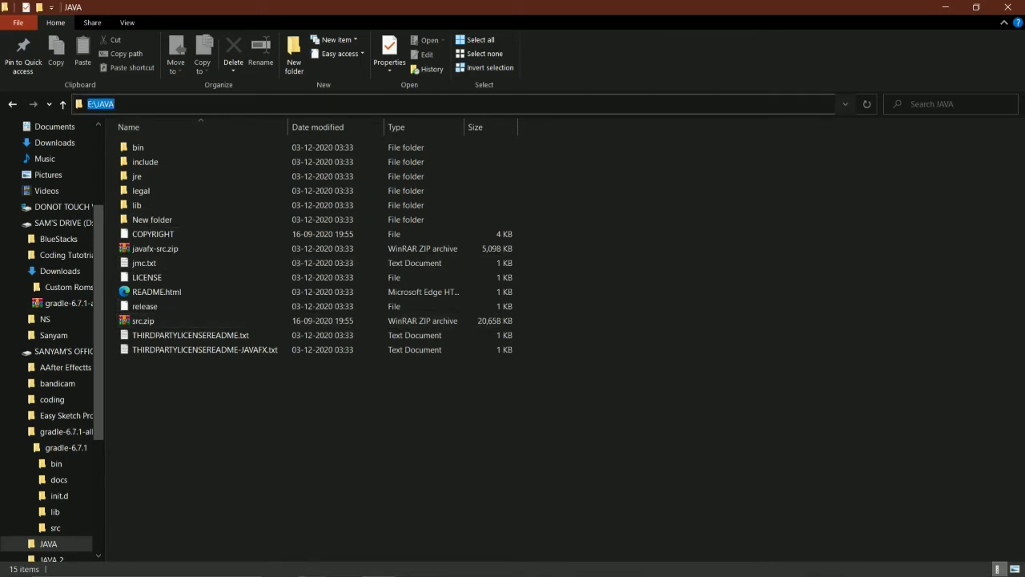
- Set the JAVA_HOME user variable to E:\JAVA and save the environment variables
key("alt+Tab")
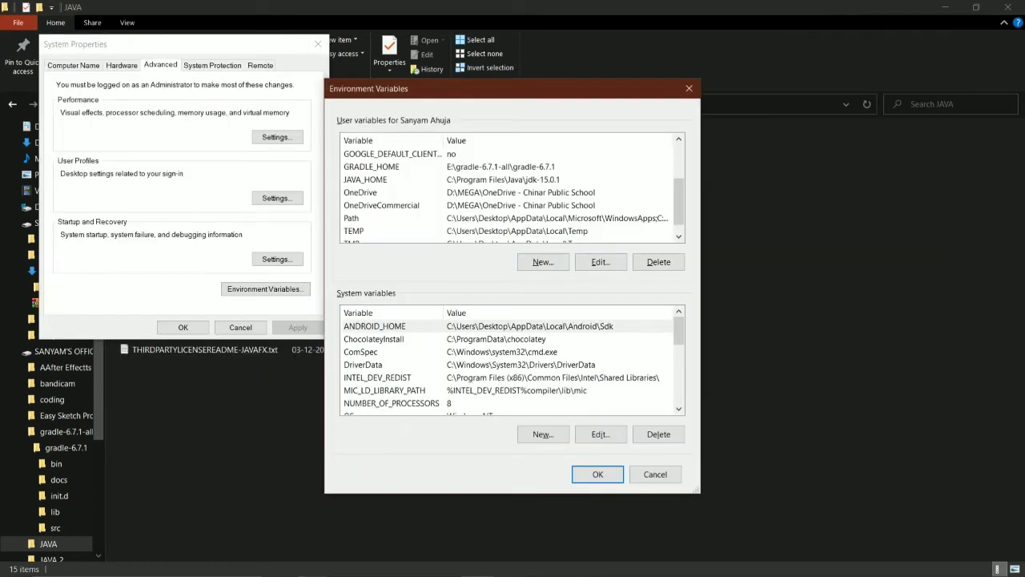
left_click(365, 179)
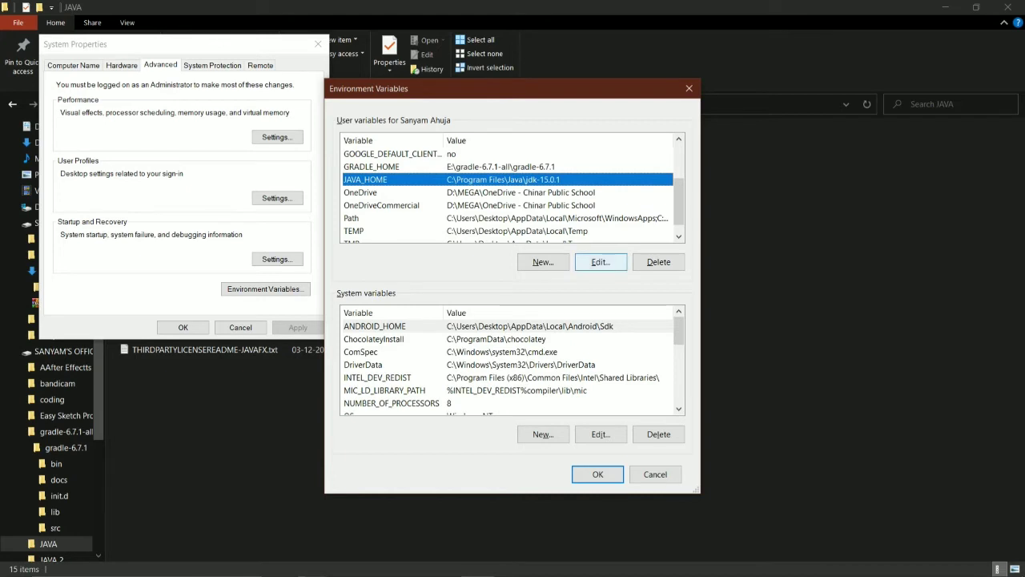
left_click(600, 262)
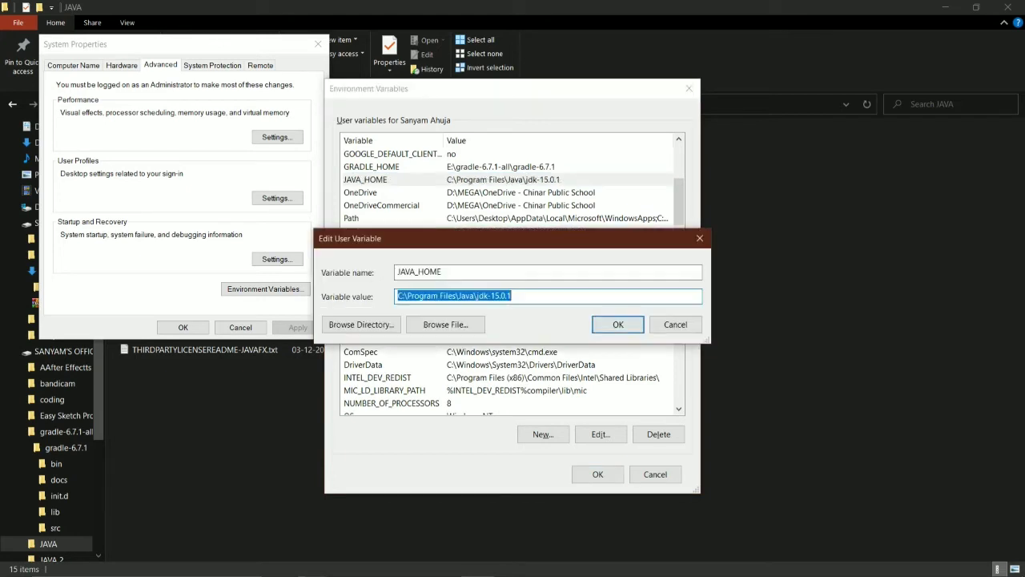
key("ctrl+v")
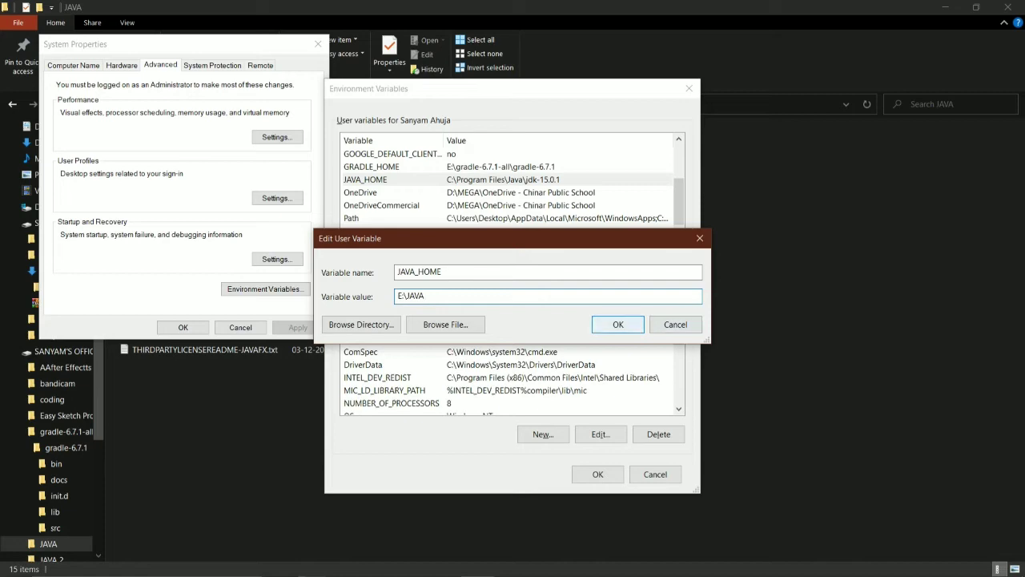
key("Return")
key("Return")
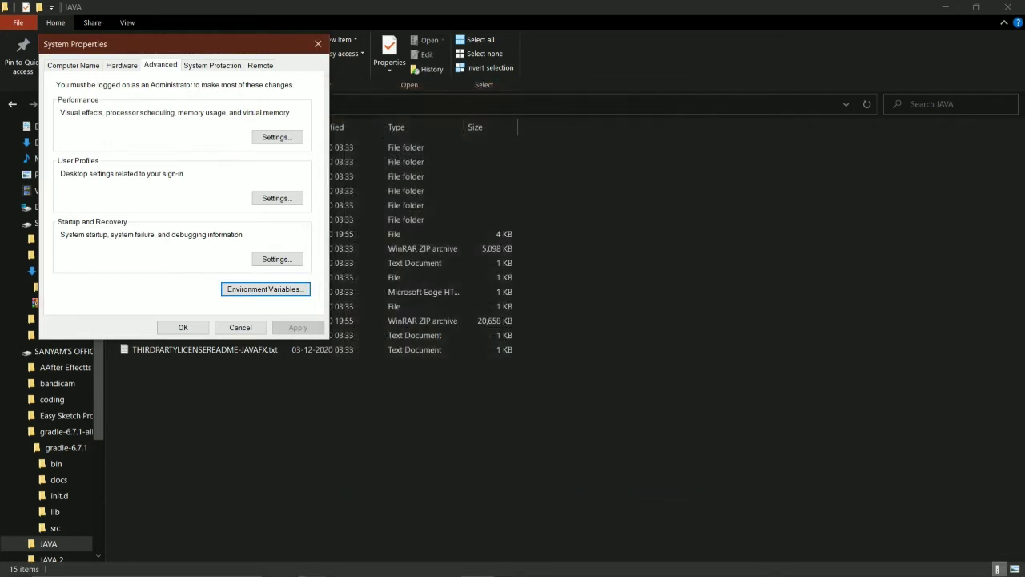
- Switch to the Edge browser and check the Android Studio download on the downloads page
key("alt+Tab")
key("alt+Tab")
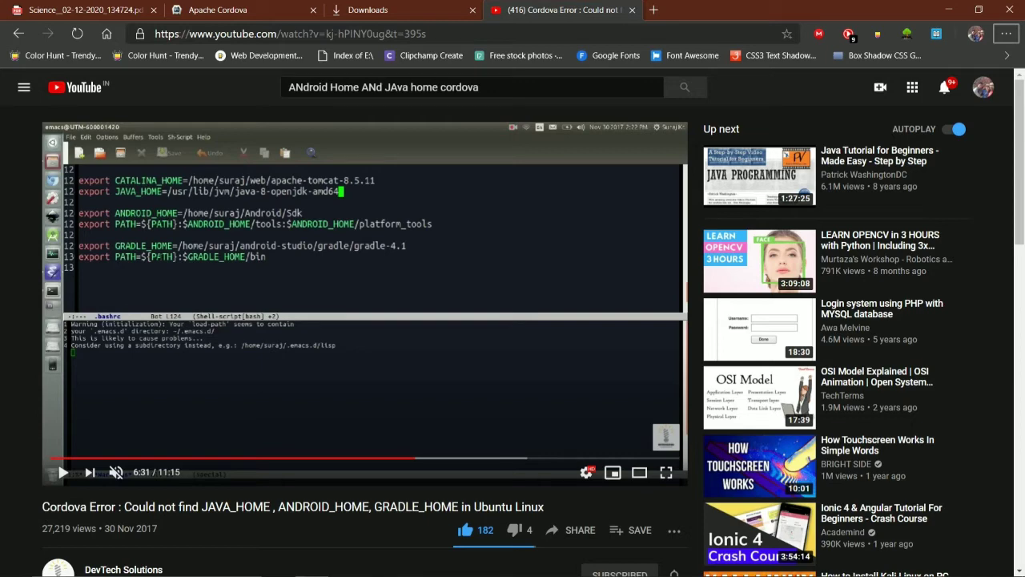
key("ctrl+shift+Tab")
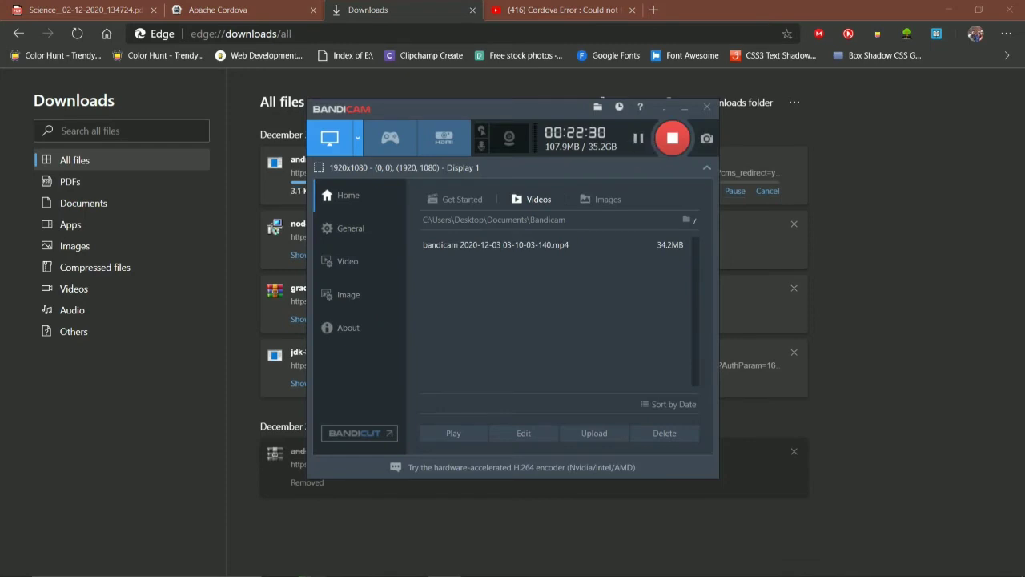
key("alt+Tab")
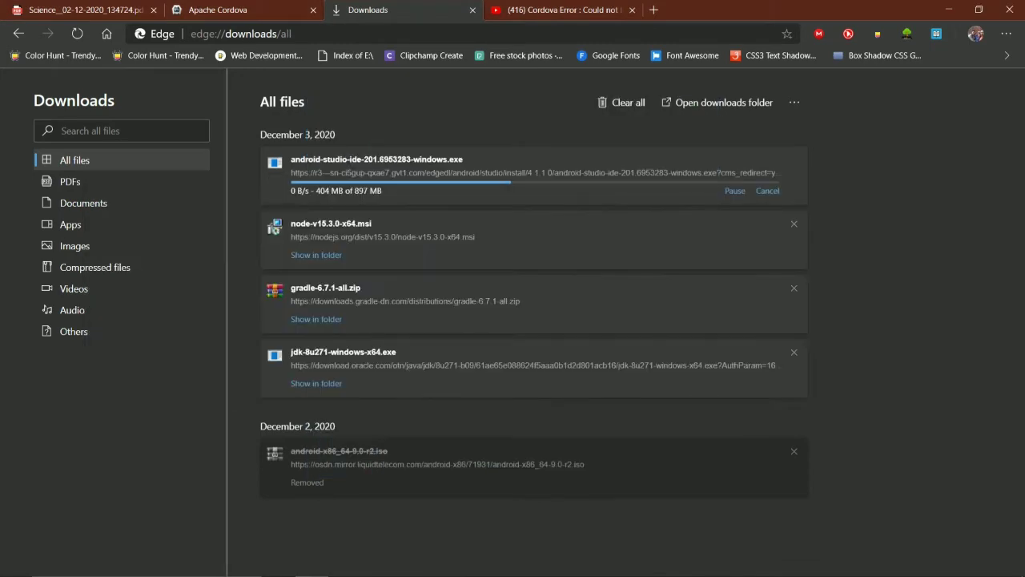
- Search for cmd, open the Node.js command prompt and start entering a command
key("super")
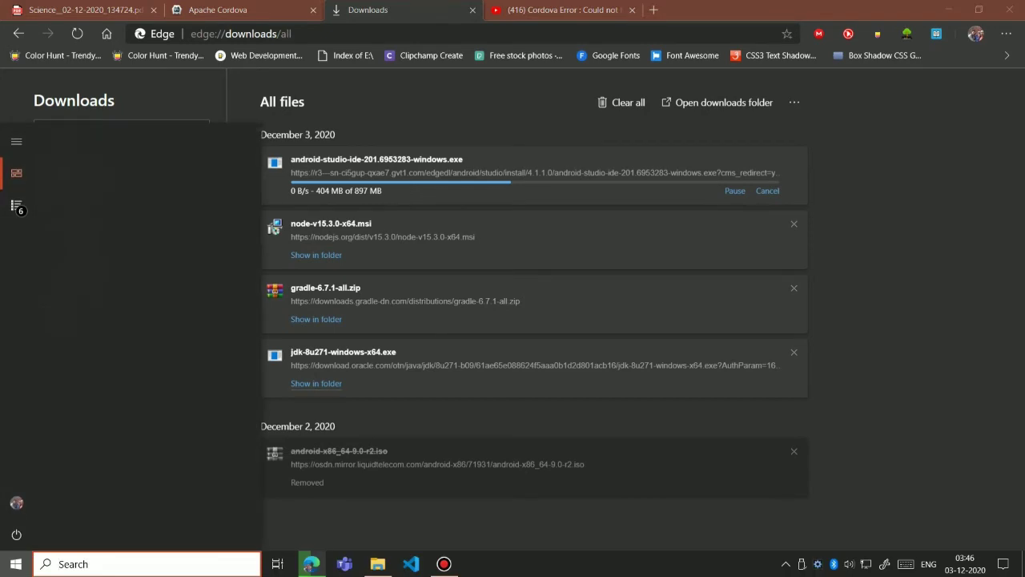
type("cmd")
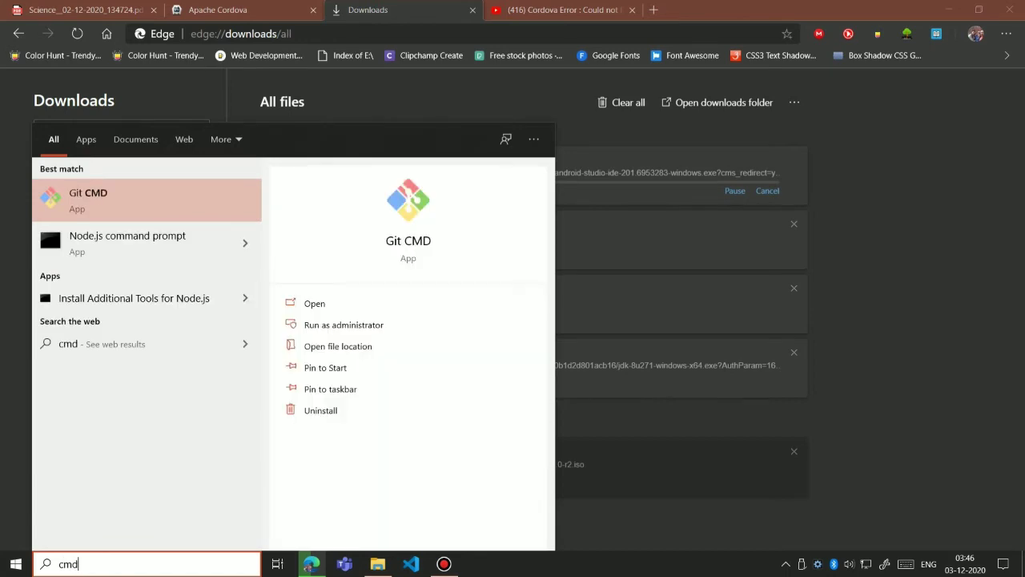
key("Down")
key("Return")
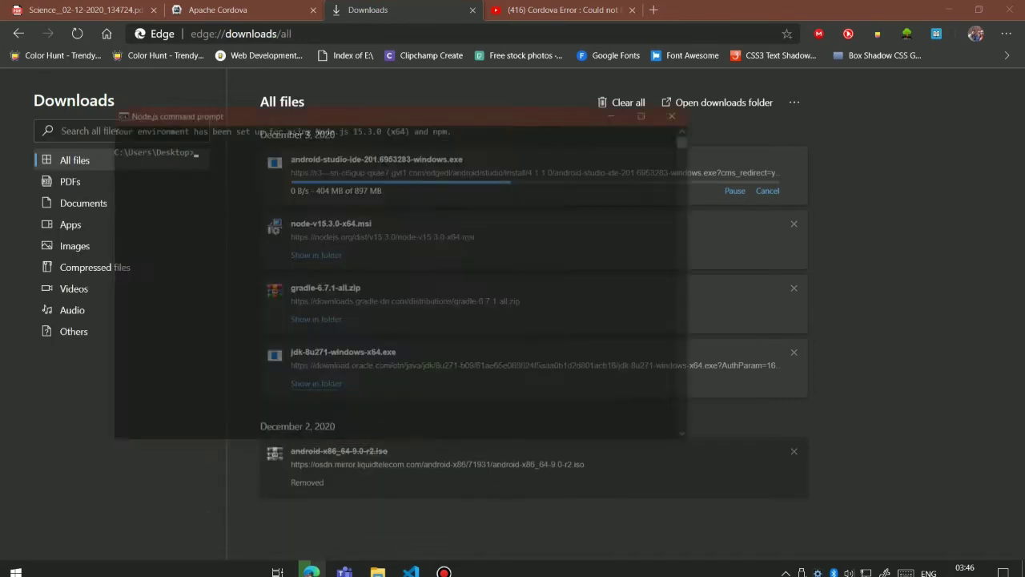
type("c")
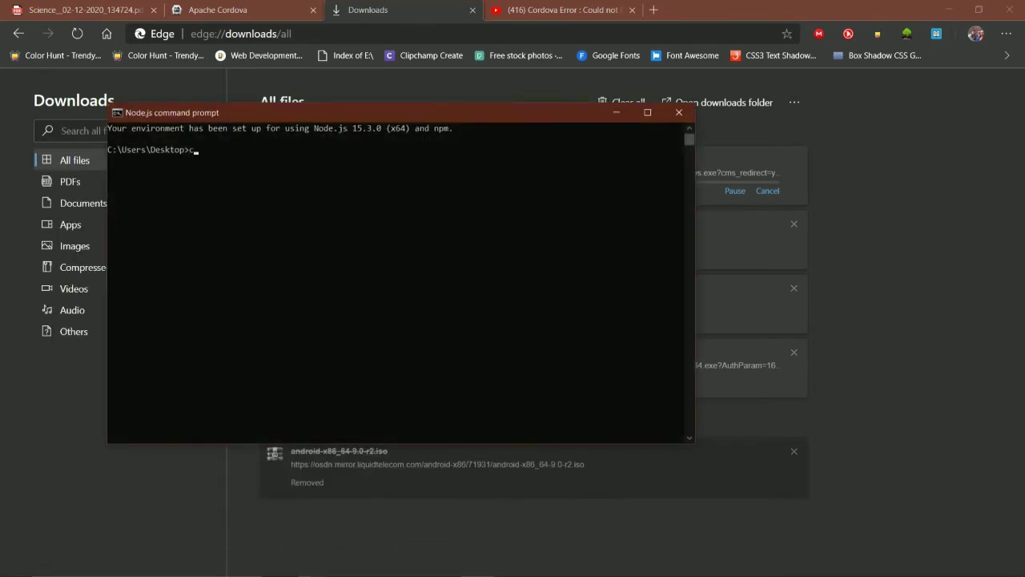
- Change the command prompt's working directory to the hello project folder with cd hello
type("md")
key("BackSpace")
key("BackSpace")
key("BackSpace")
type("cd ello")
key("Left")
key("Left")
key("Left")
key("Left")
type("h")
key("Return")
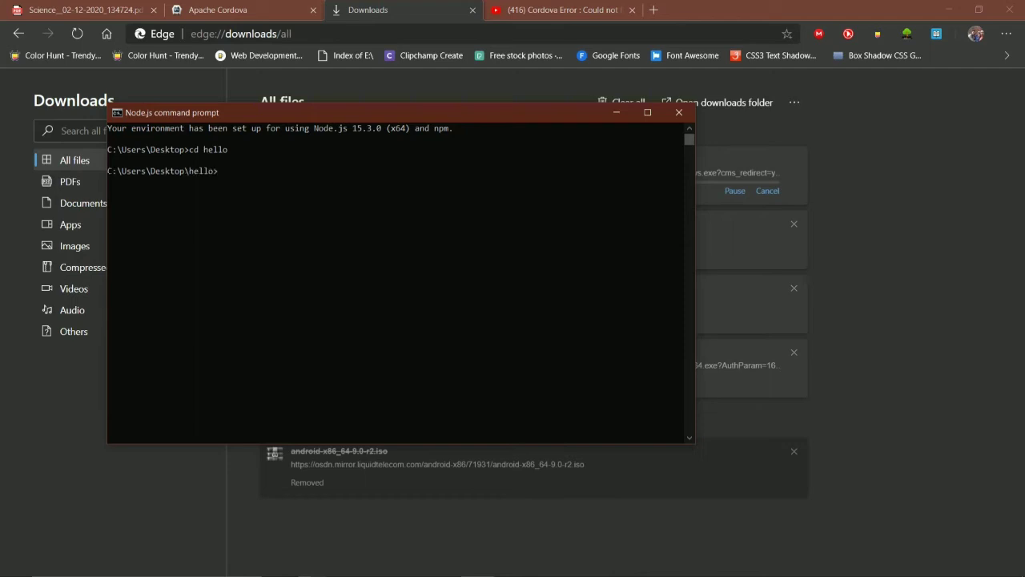
key("Return")
- Run cordova requirements in the hello folder to check the project's Android build prerequisites
type("co")
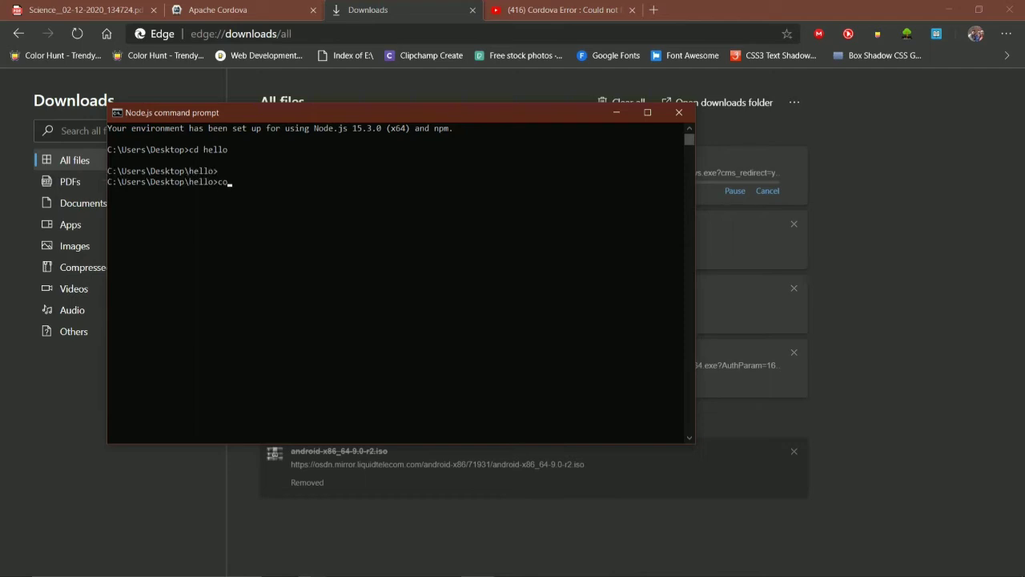
type("rdova rquirements")
key("Return")
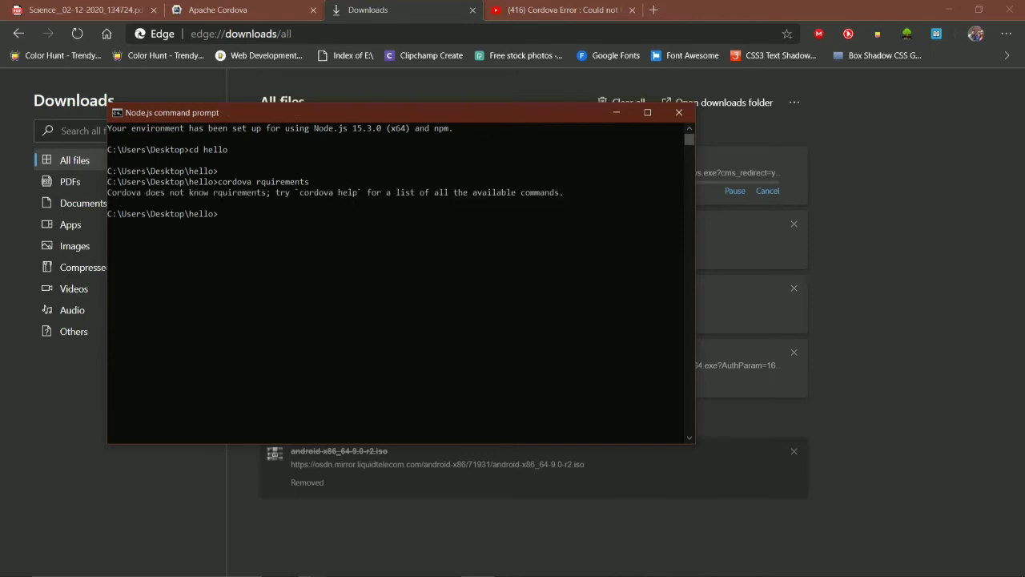
key("Up")
key("Left")
key("Left")
key("Left")
type("e")
key("BackSpace")
key("Right")
type("e")
key("Right")
key("Right")
key("Right")
key("Right")
key("Right")
key("Return")
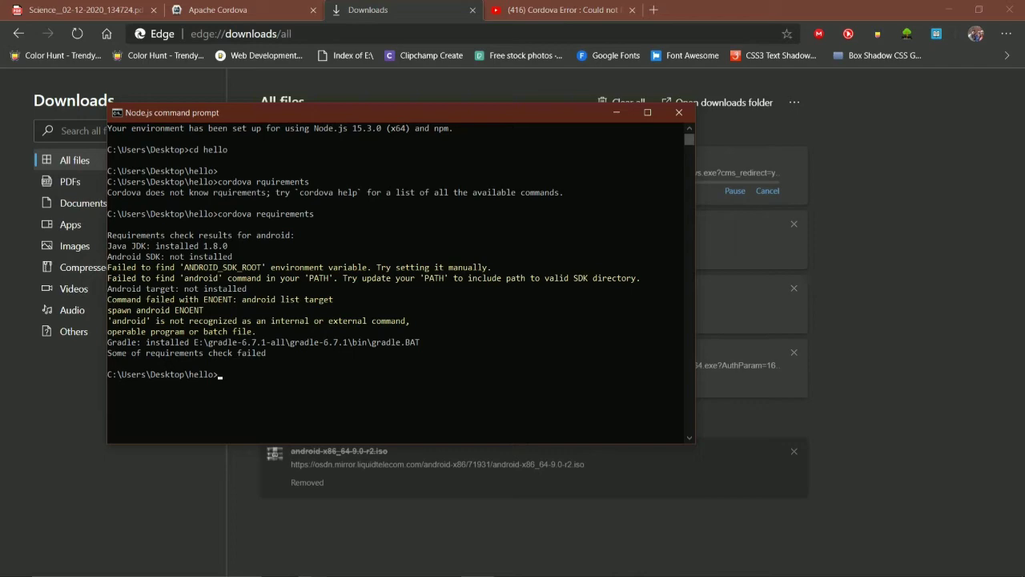
- Check the browser's downloads page and close the Node.js command prompt
key("alt+Tab")
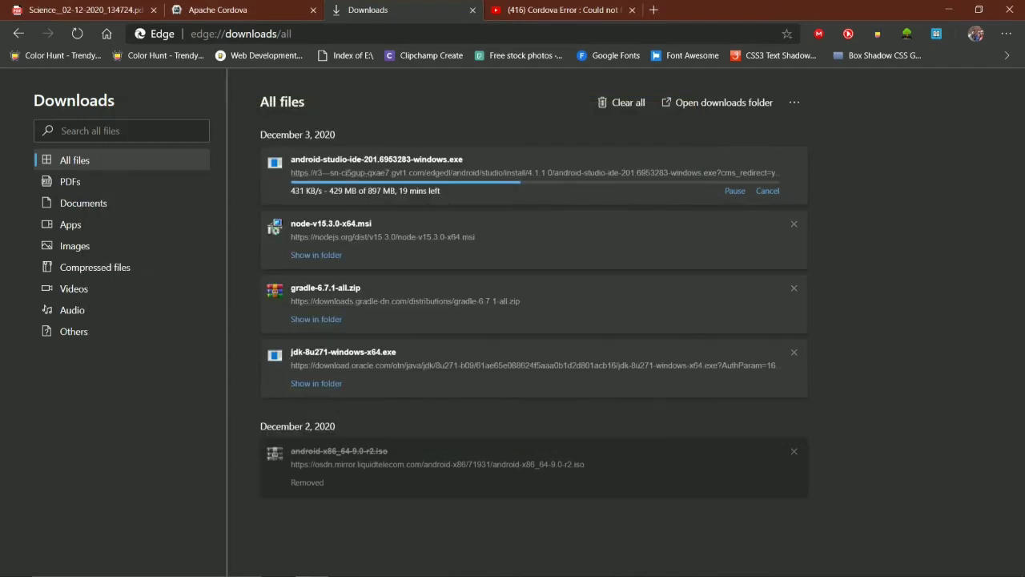
key("alt+Tab")
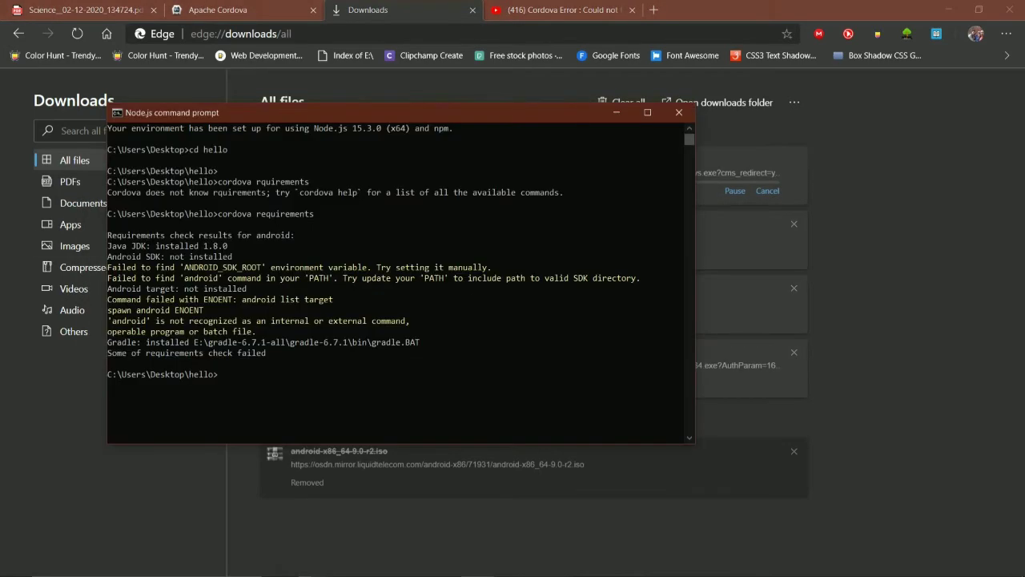
key("alt+Tab")
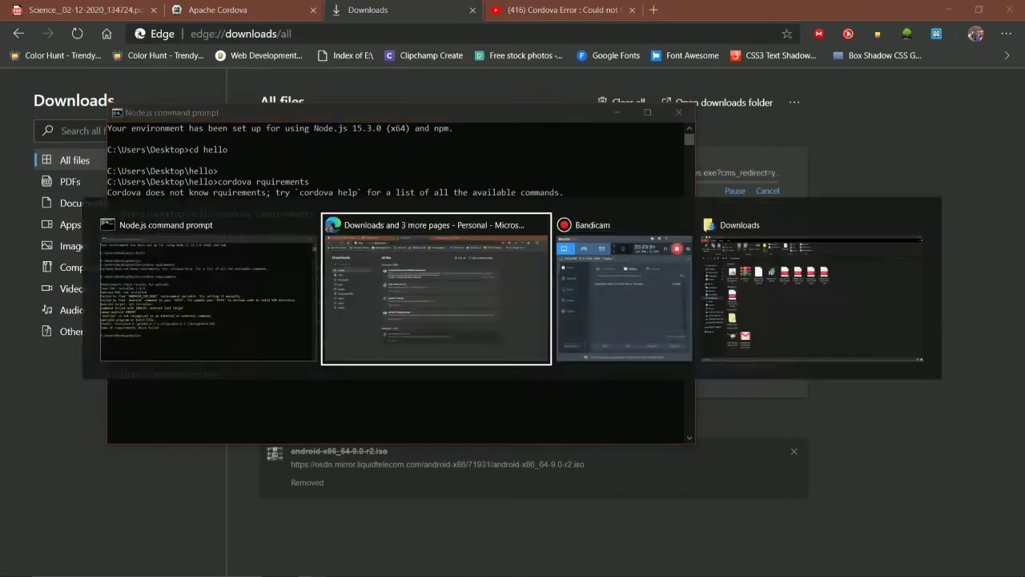
key("alt+Tab")
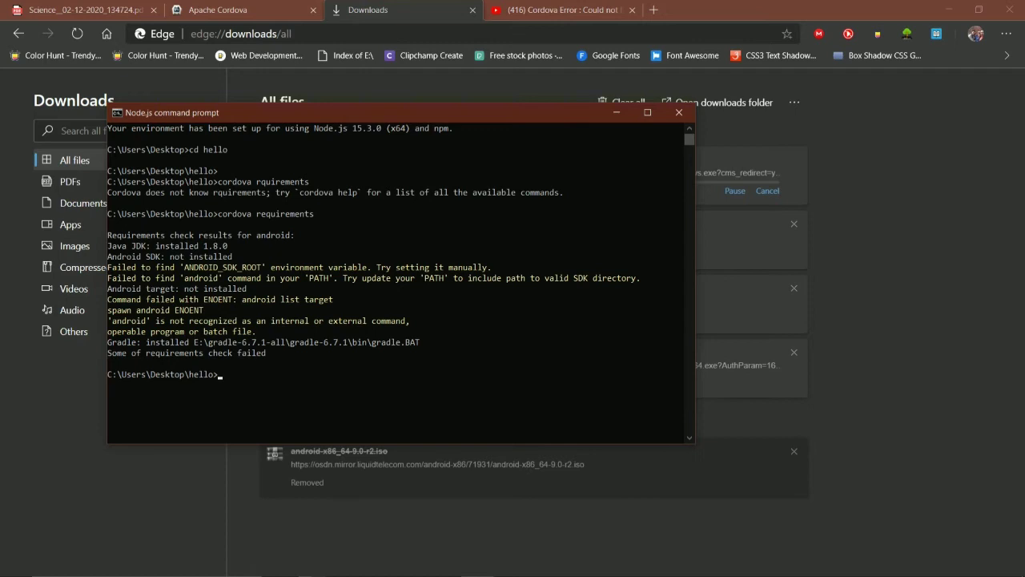
left_click(678, 113)
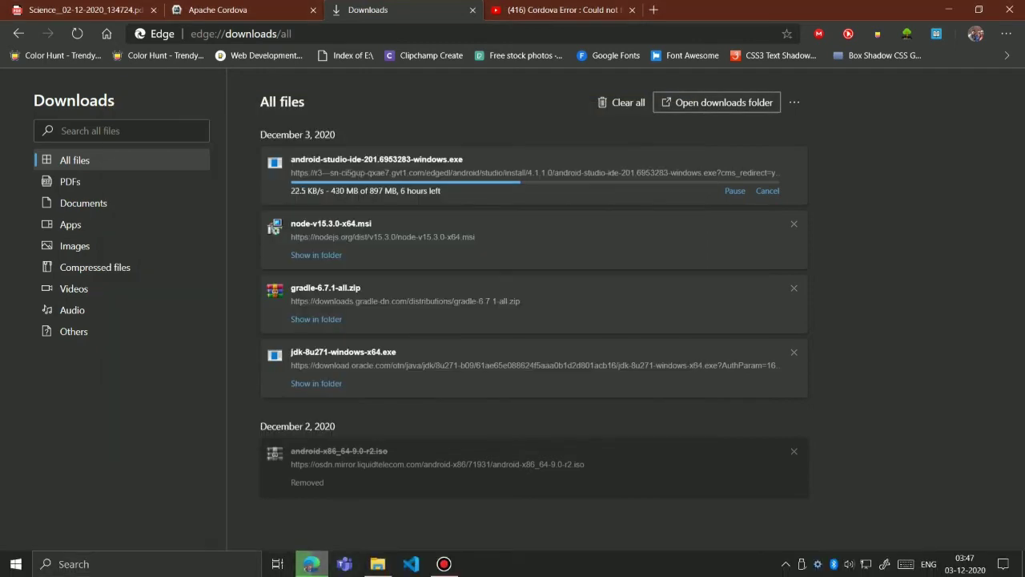
- Open the environment variables from System Properties, select the ANT_HOME user variable for viewing, and close both dialogs
key("super")
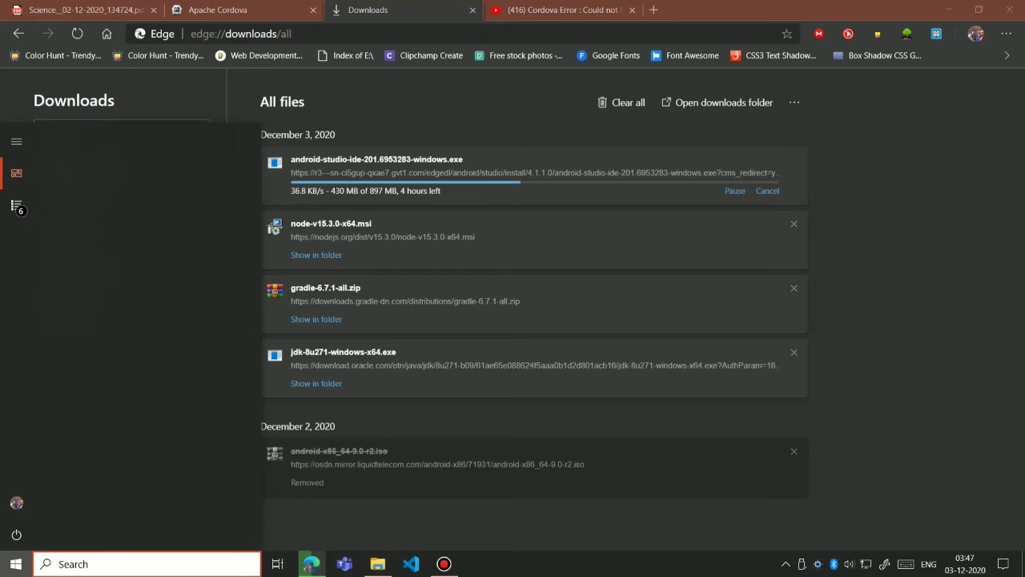
type("env")
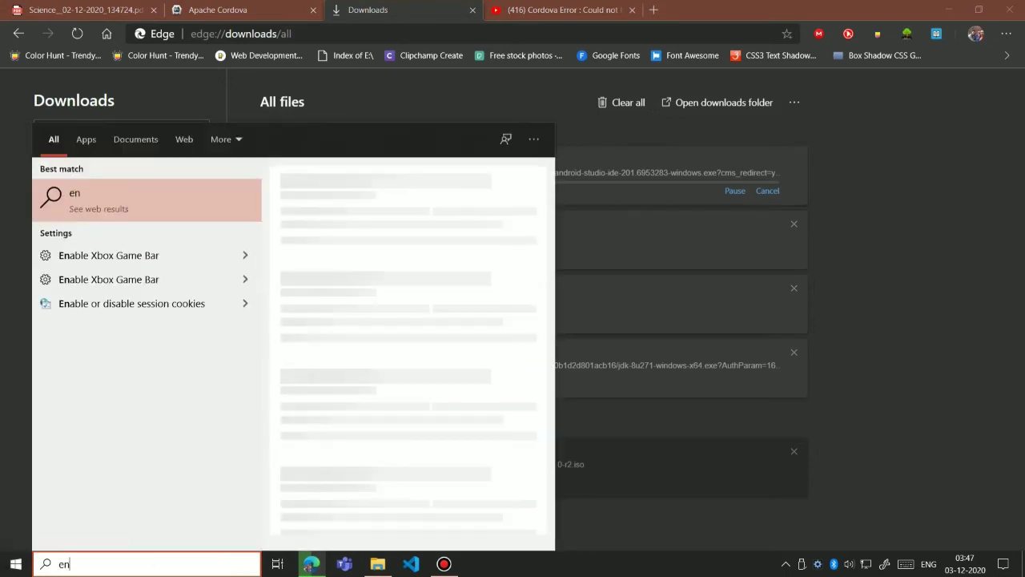
key("Return")
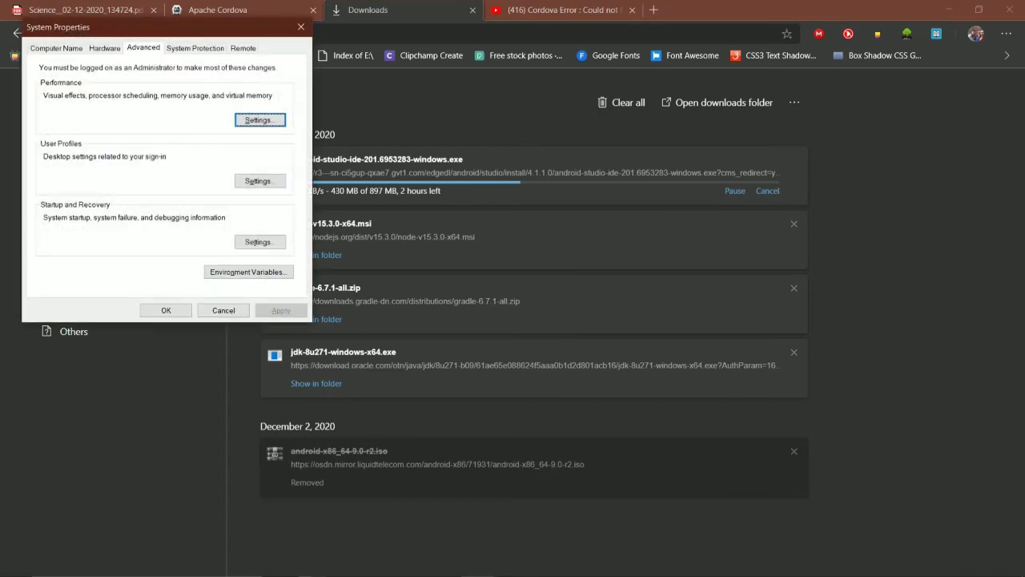
left_click(249, 272)
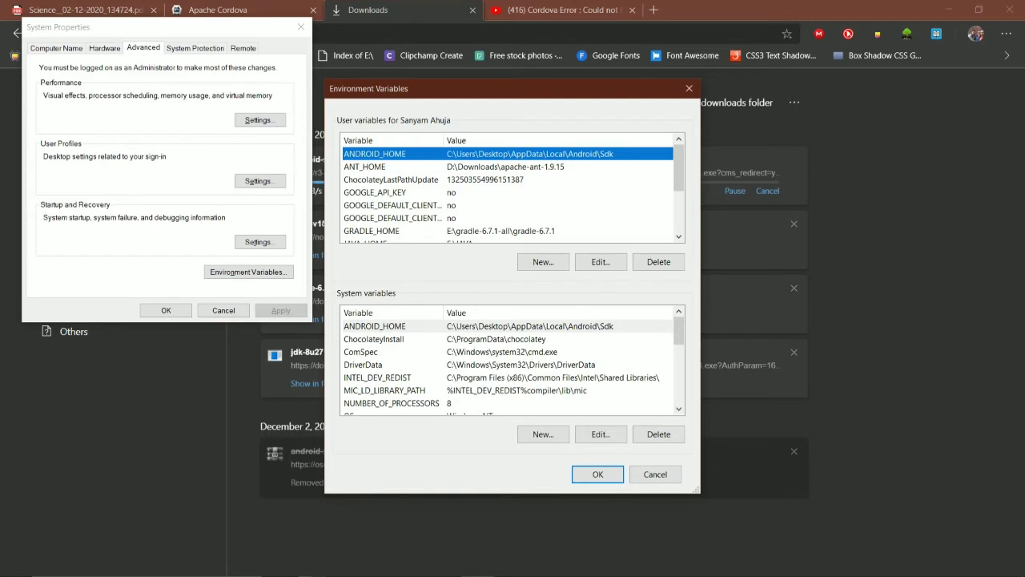
left_click(364, 166)
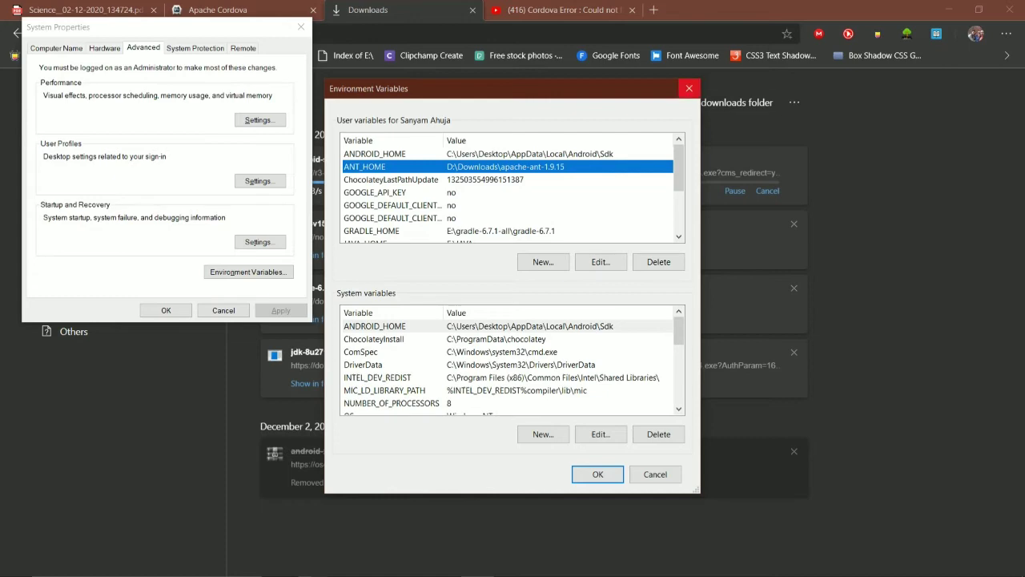
left_click(689, 88)
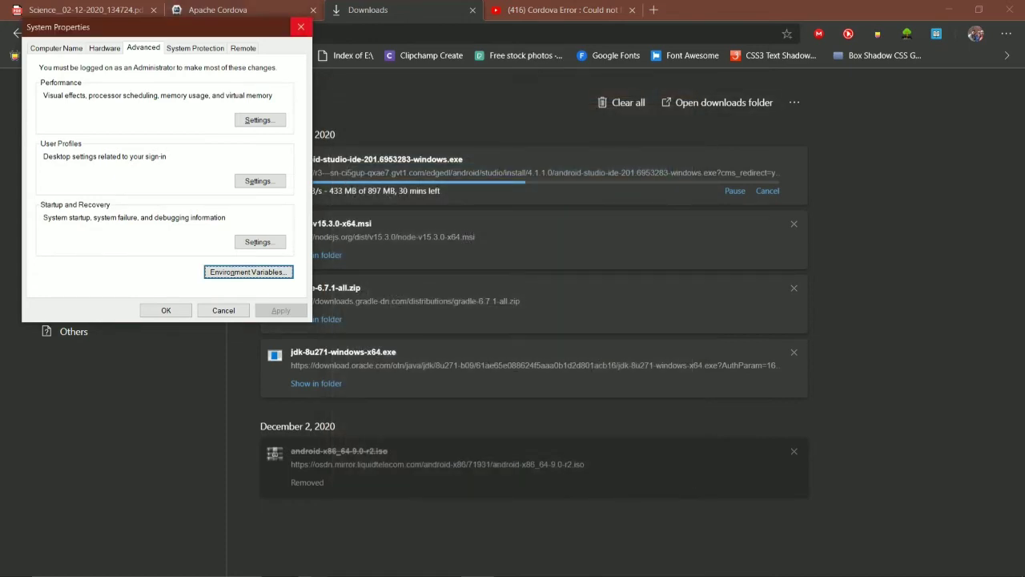
key("Escape")
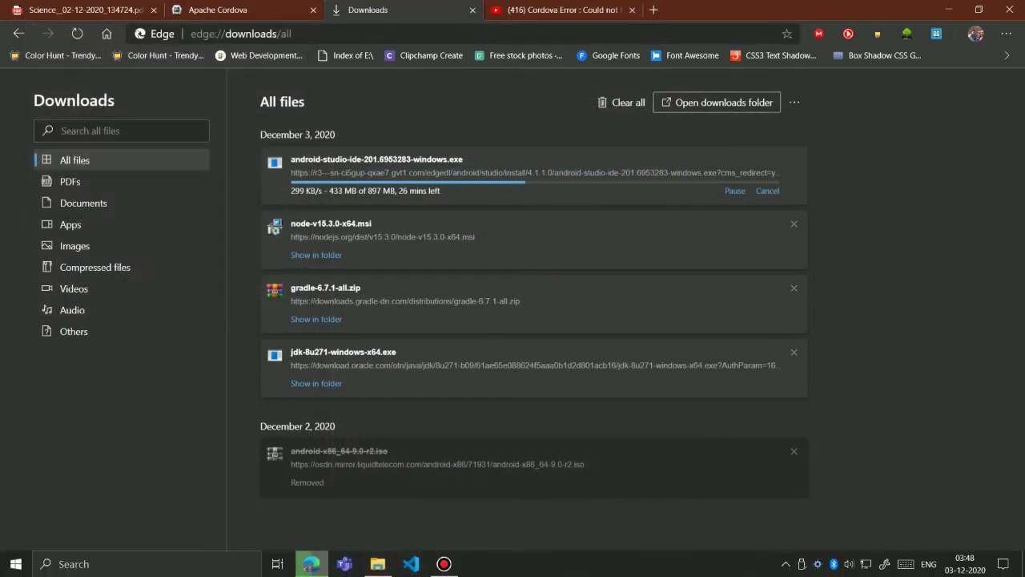
left_click(443, 563)
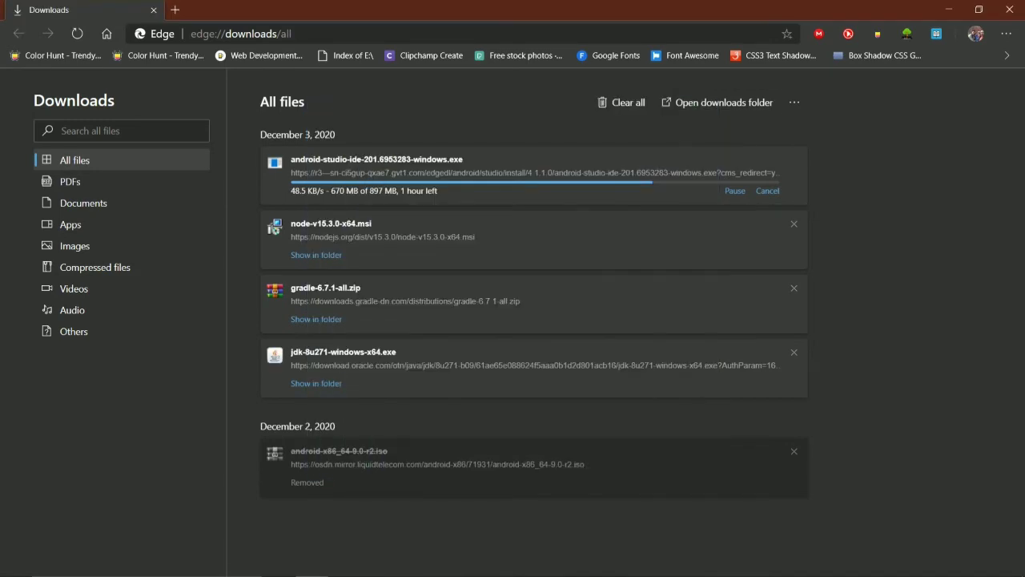
- Search Windows for "envi", open the Environment Variables dialog, and review the list of user variables
key("super")
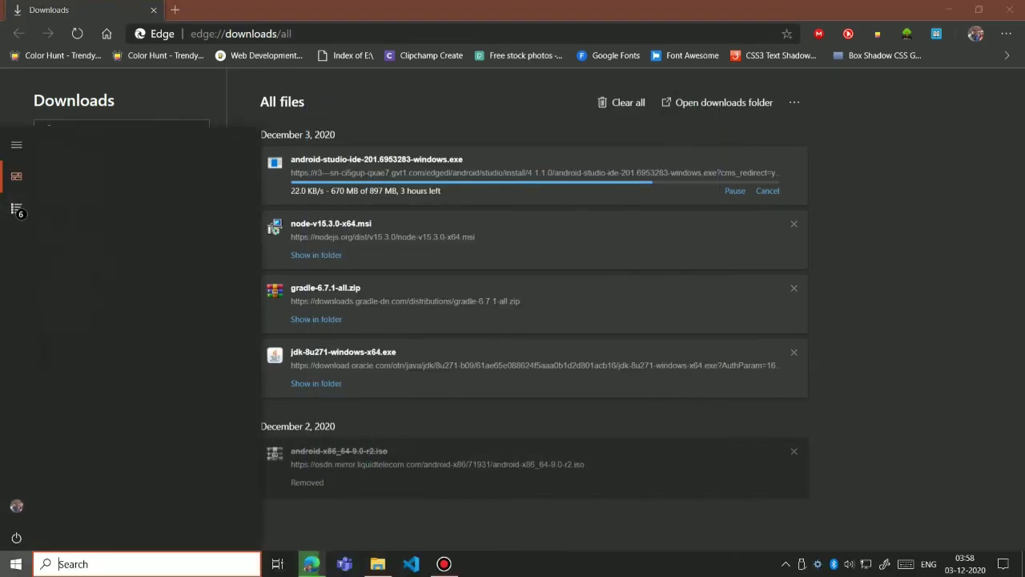
type("envi")
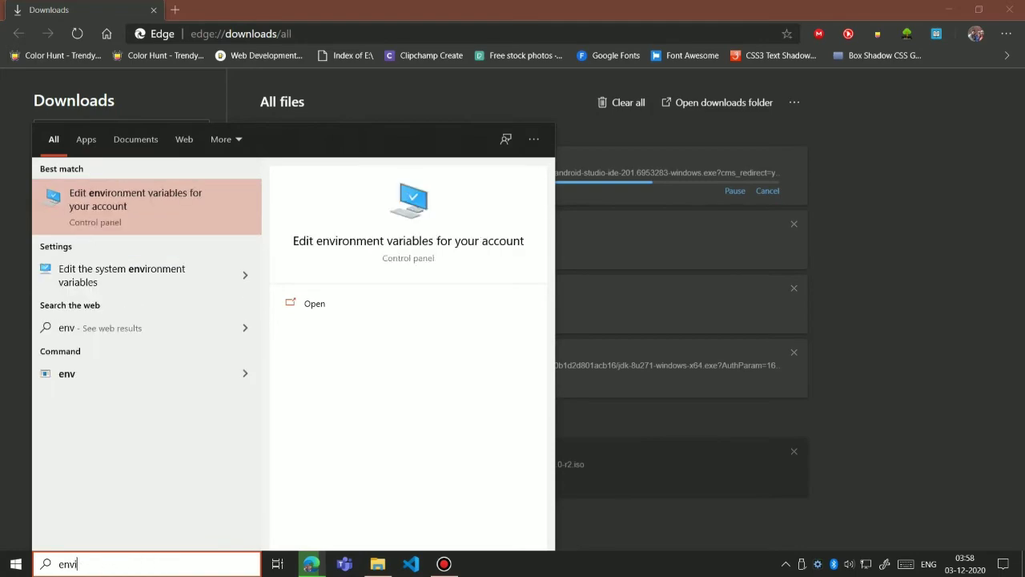
key("Return")
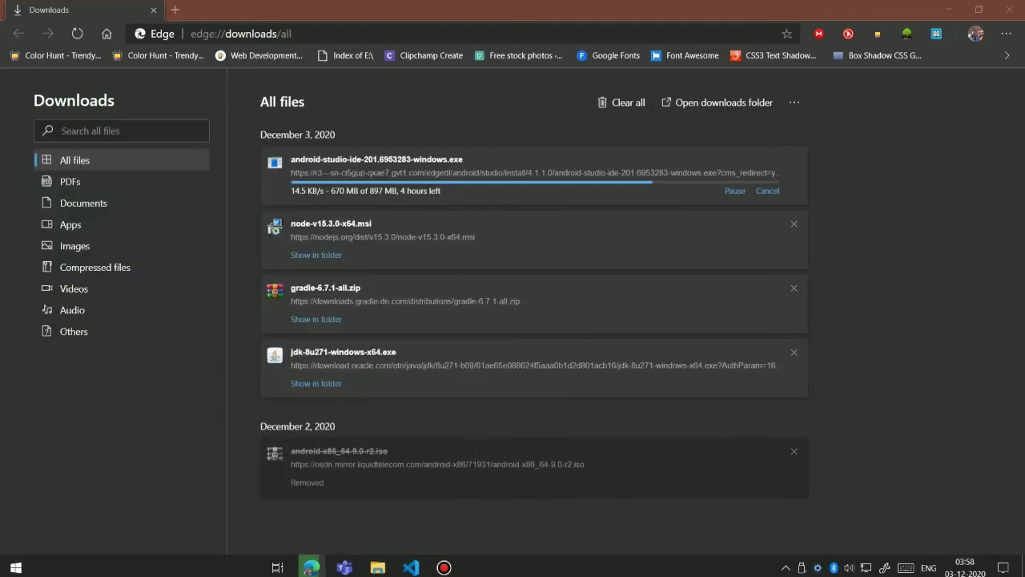
key("alt+n")
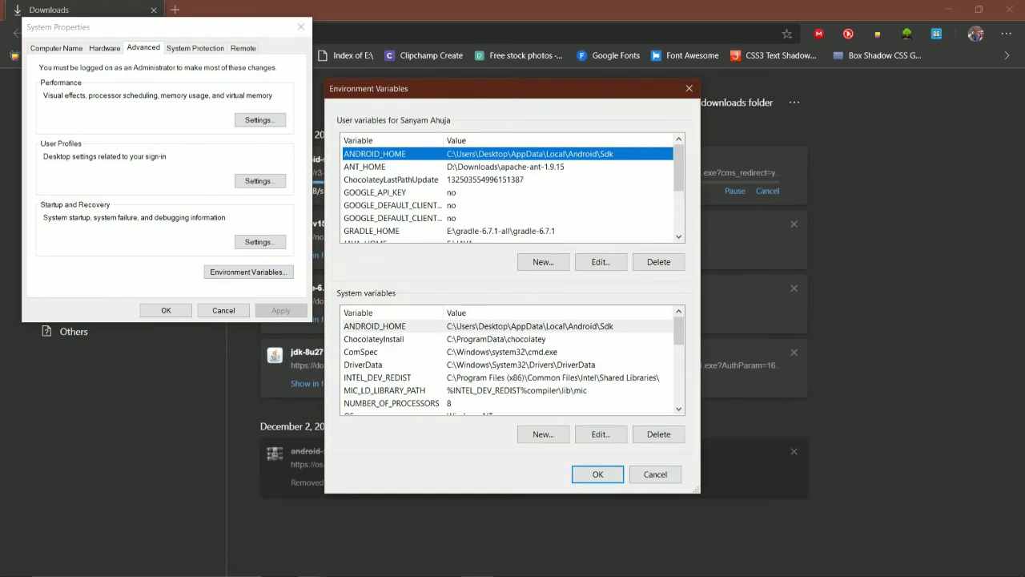
scroll(509, 188, "down", 2)
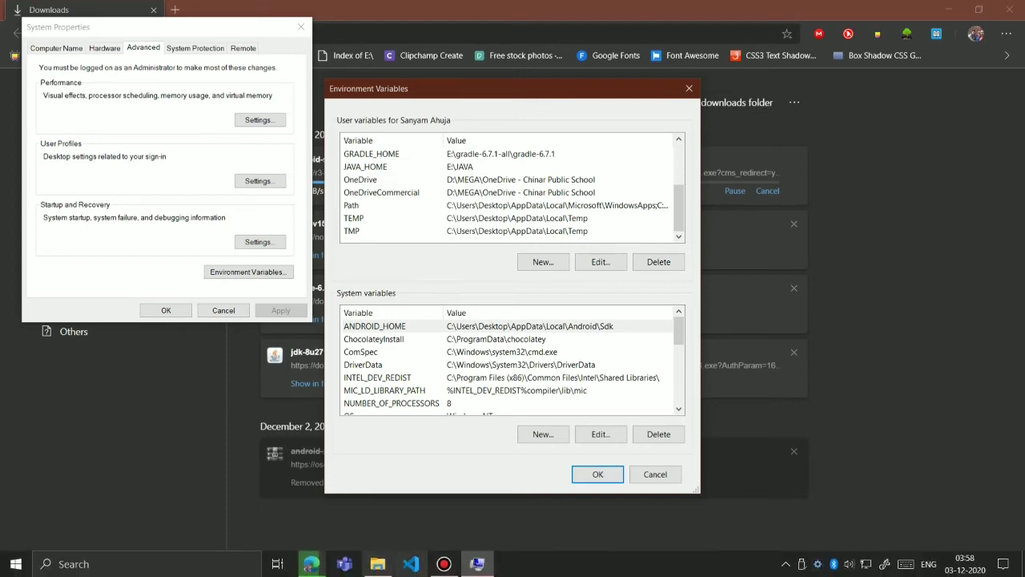
- In File Explorer, inspect the JAVA 2 folder on the E: drive and return to the drive's root
left_click(377, 563)
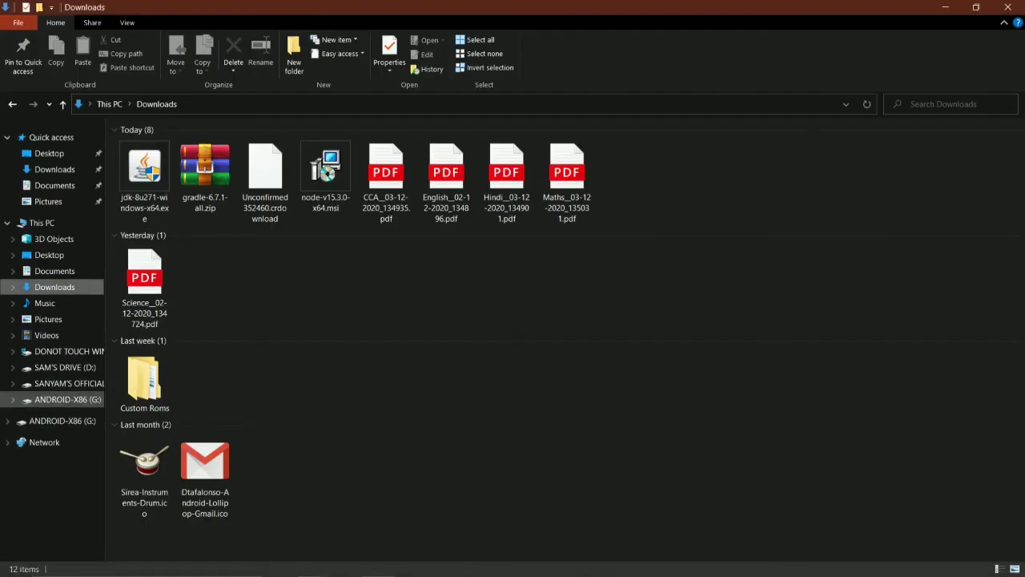
left_click(72, 383)
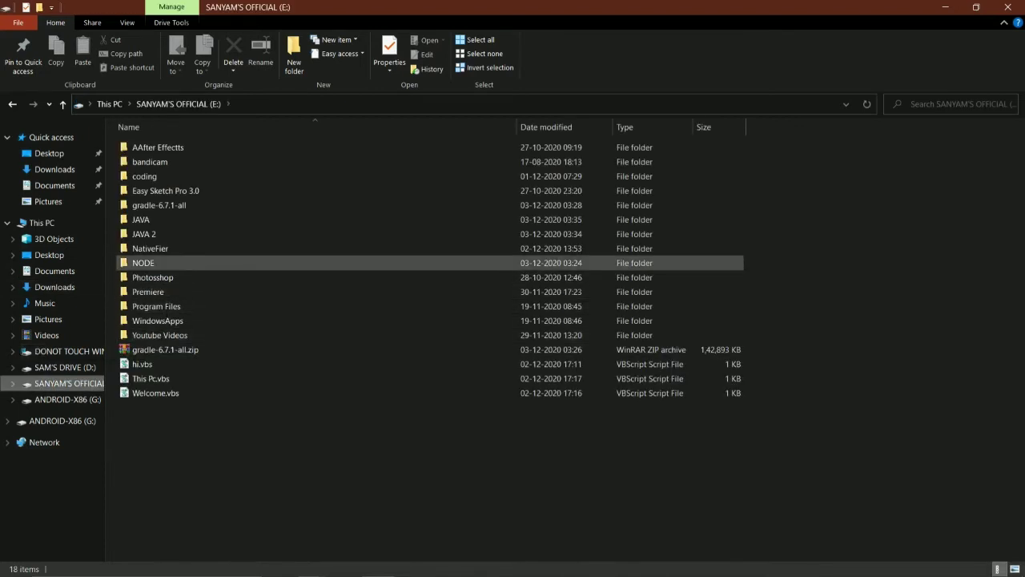
double_click(140, 234)
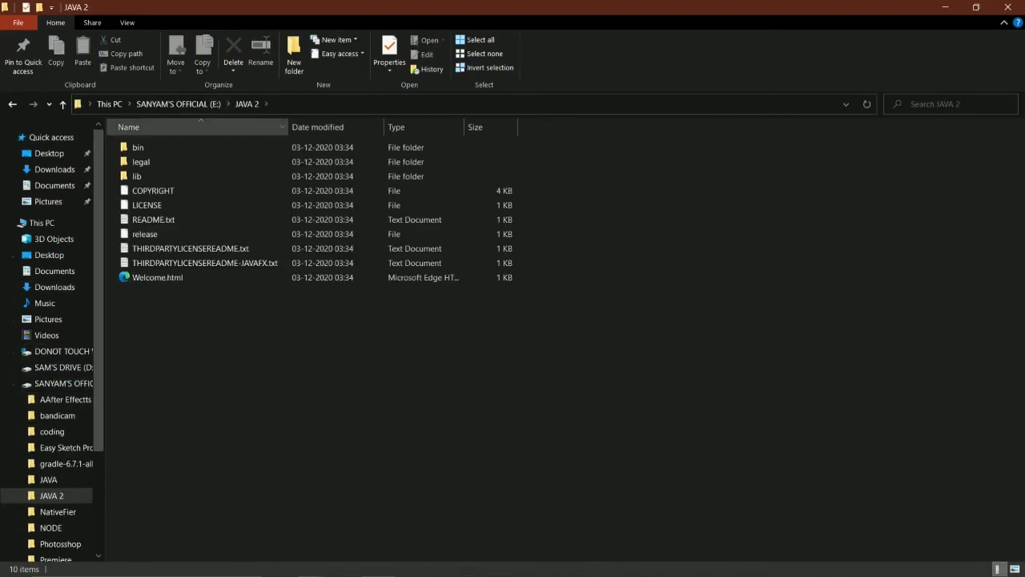
left_click(178, 104)
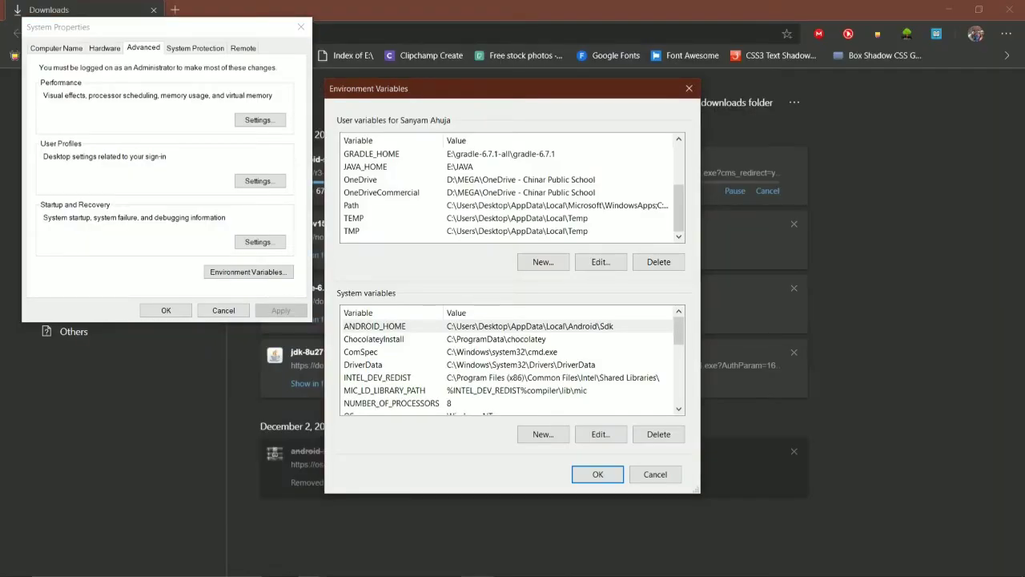
- Review each entry of the user Path variable, including the npm and Gradle bin folders, and return to the variable list
scroll(508, 188, "up", 2)
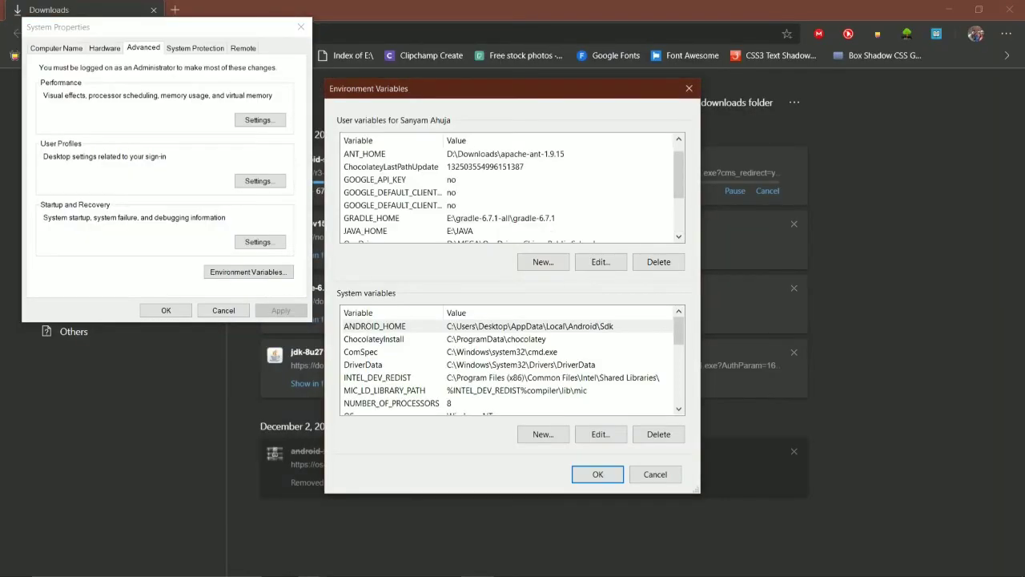
scroll(508, 188, "down", 2)
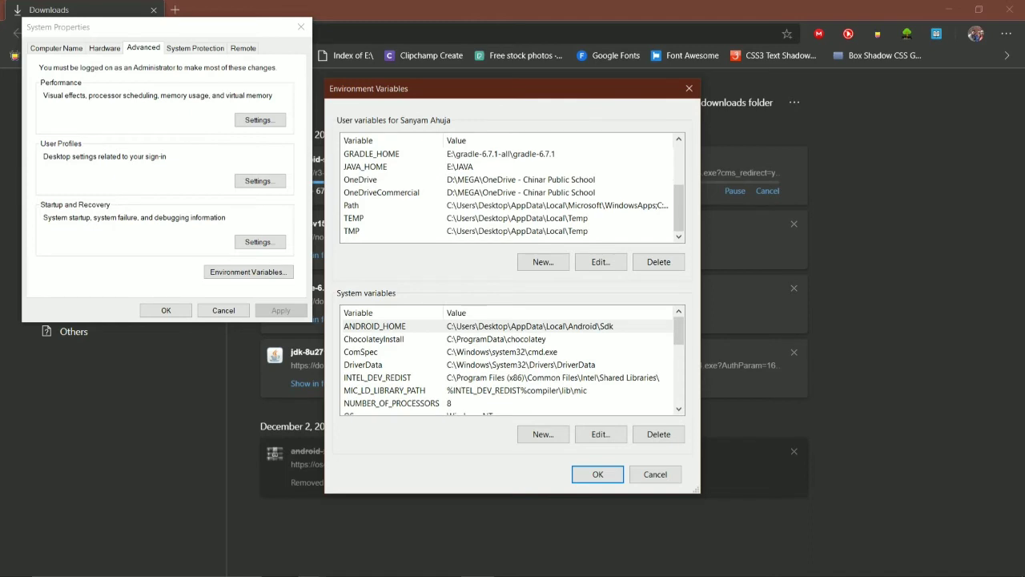
double_click(376, 205)
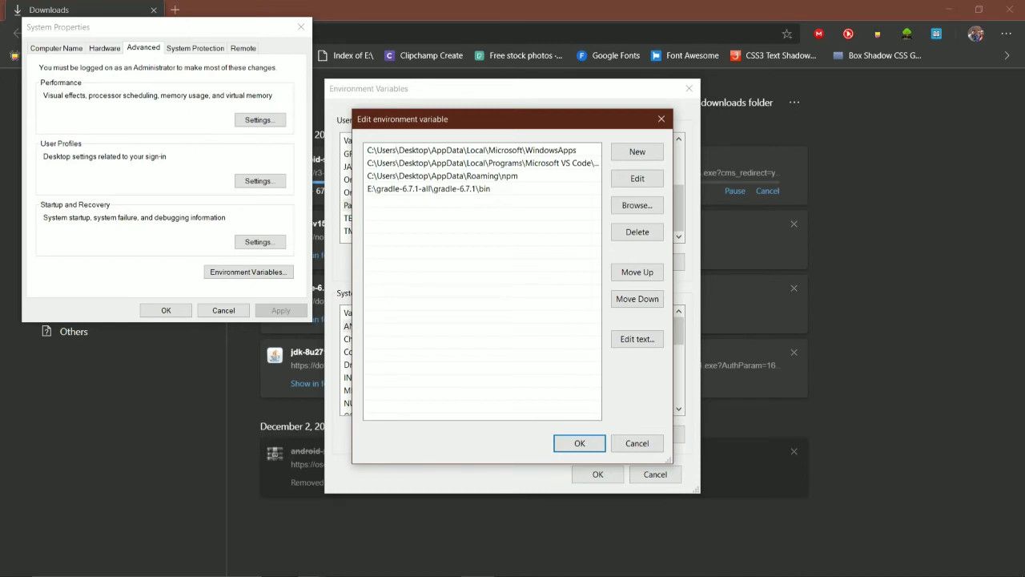
left_click(471, 149)
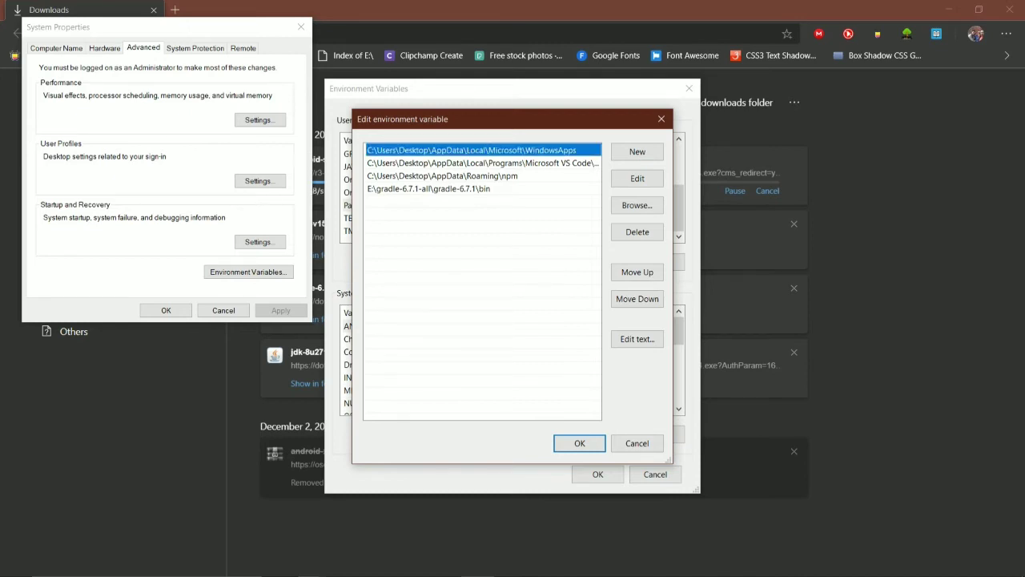
left_click(480, 163)
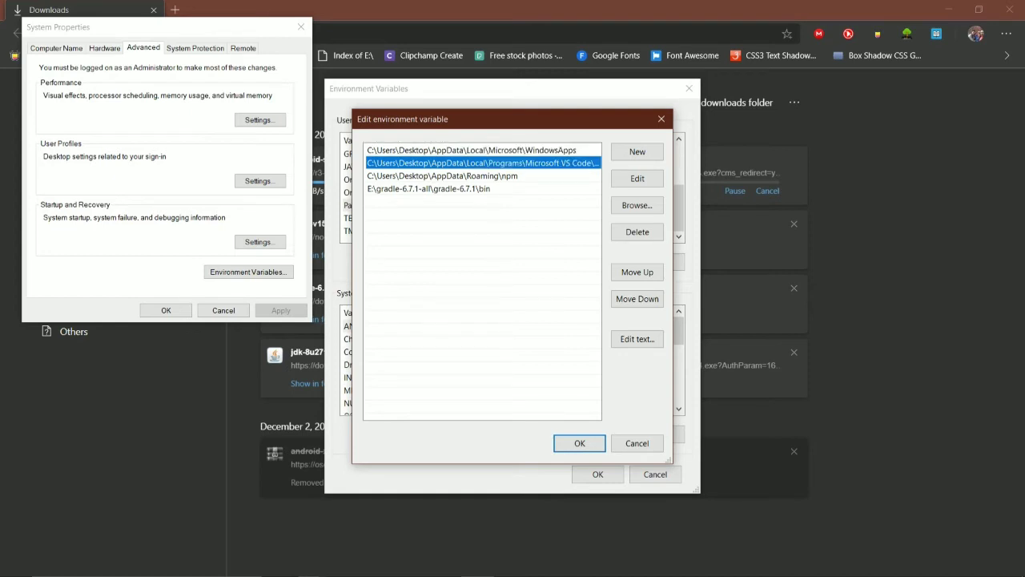
left_click(480, 176)
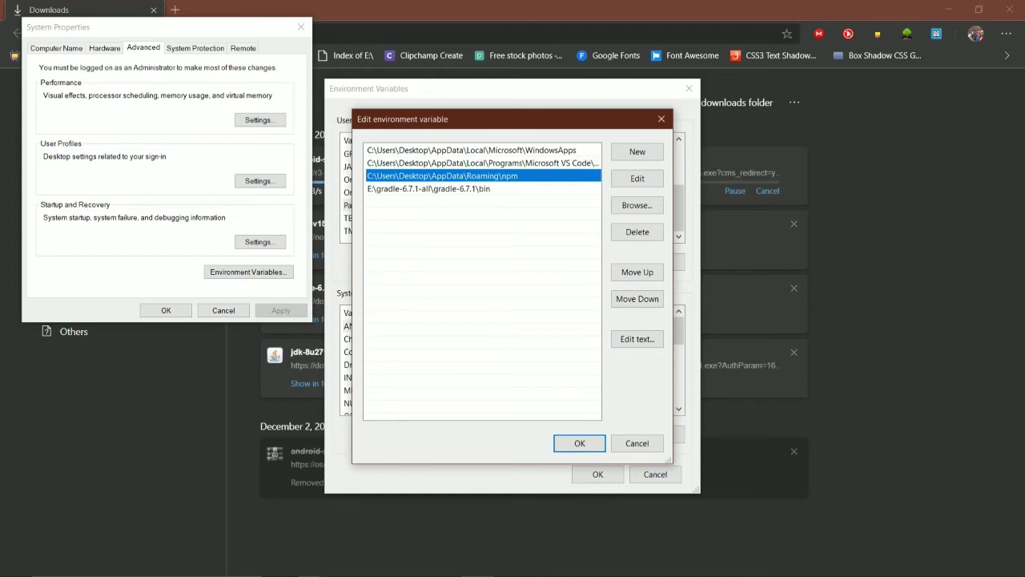
left_click(481, 188)
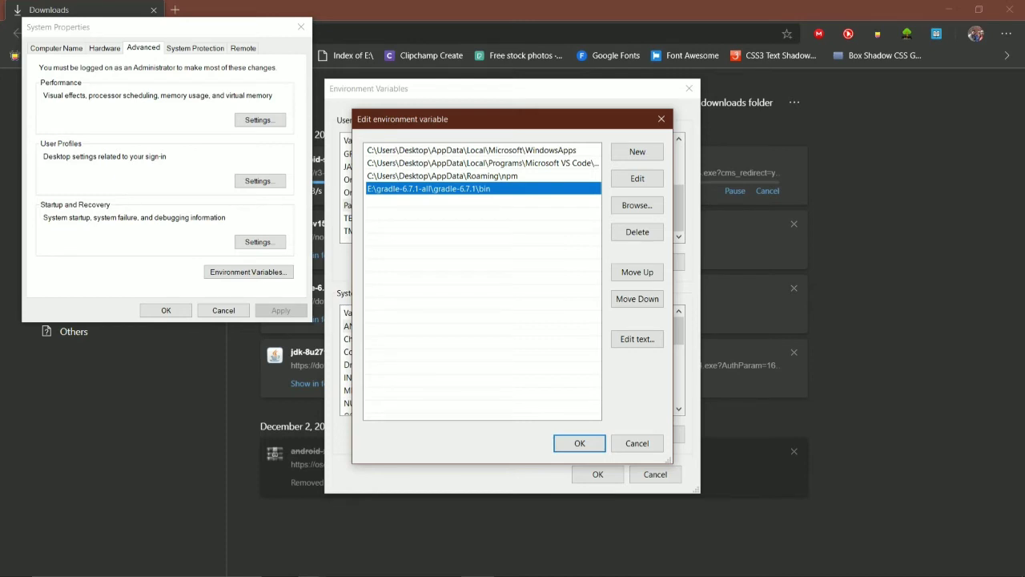
key("Return")
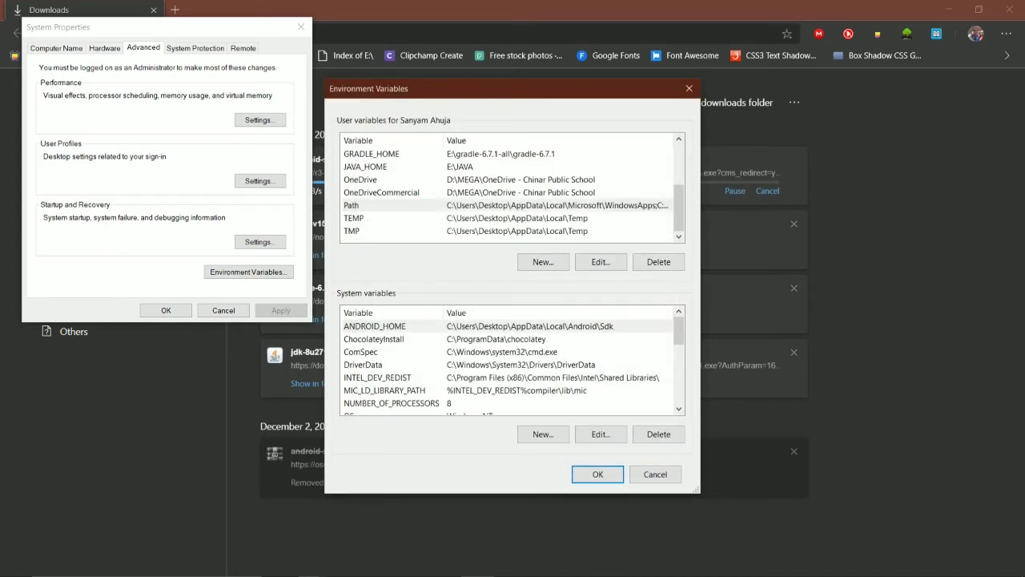
scroll(511, 188, "up", 3)
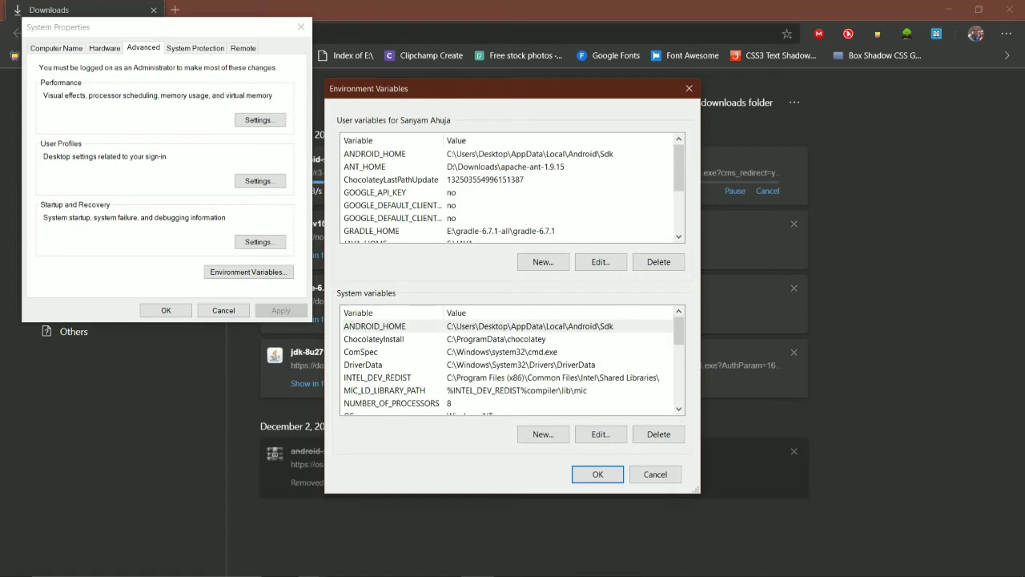
- Close the environment variable dialogs, search the web in a new tab for "android studio requirements", review the system requirements and close the tab
left_click(689, 88)
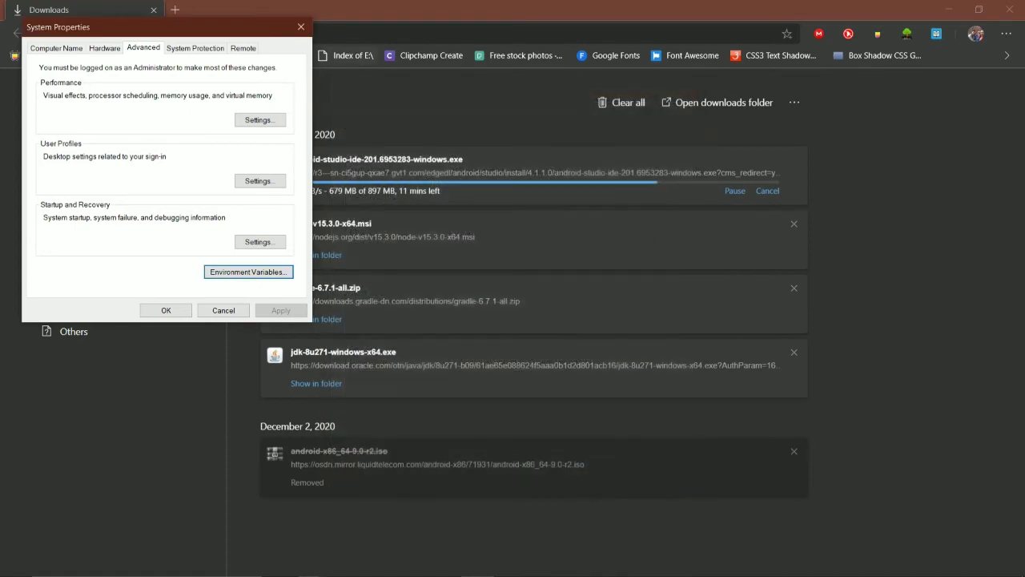
left_click(301, 26)
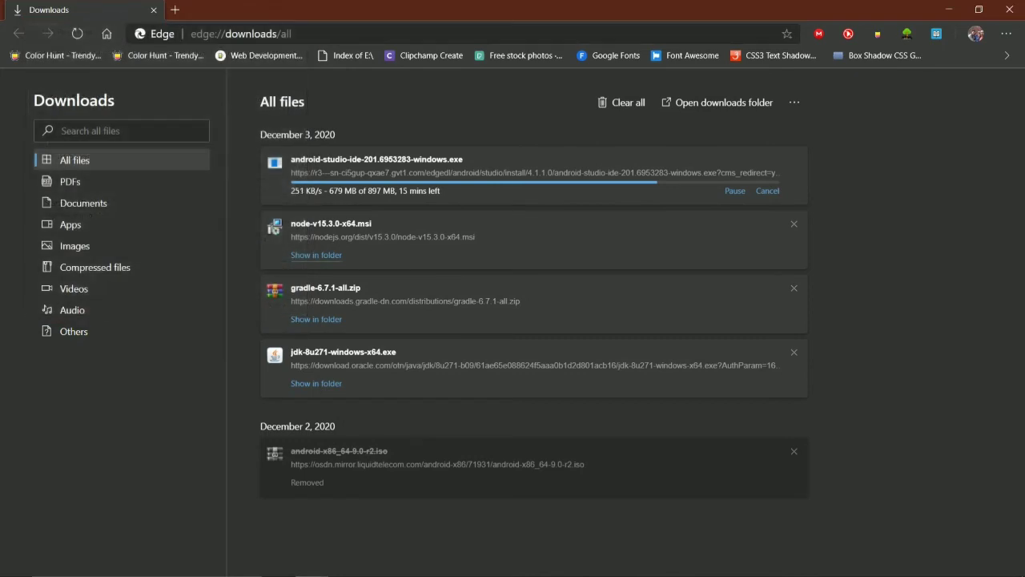
key("ctrl+t")
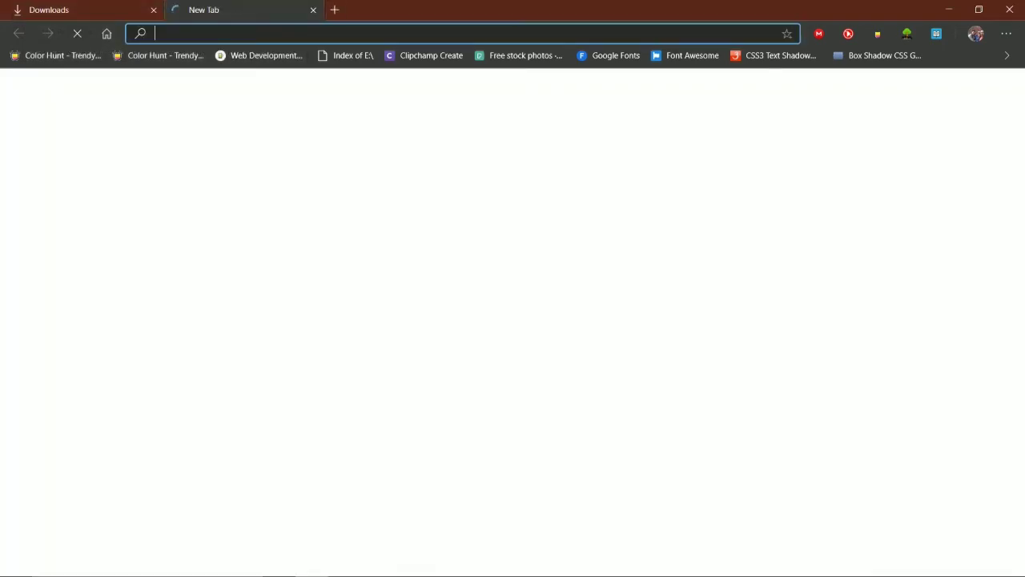
type("andro")
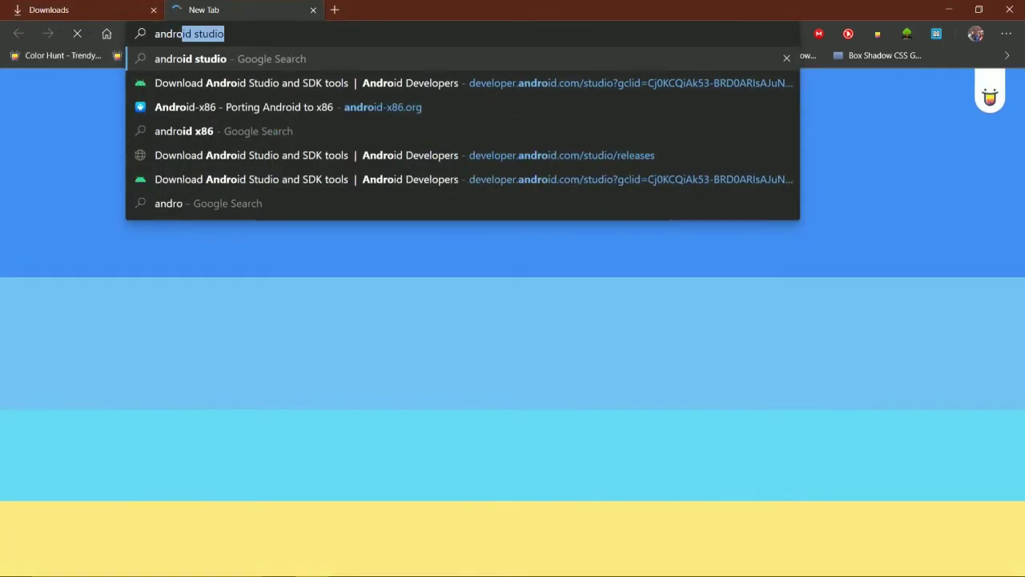
type("id t")
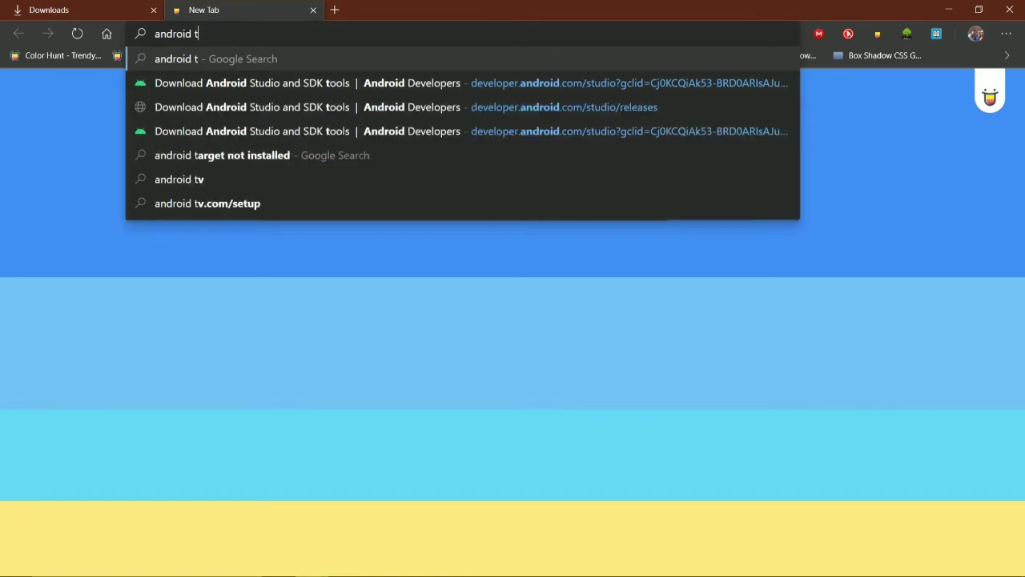
key("BackSpace")
key("BackSpace")
key("BackSpace")
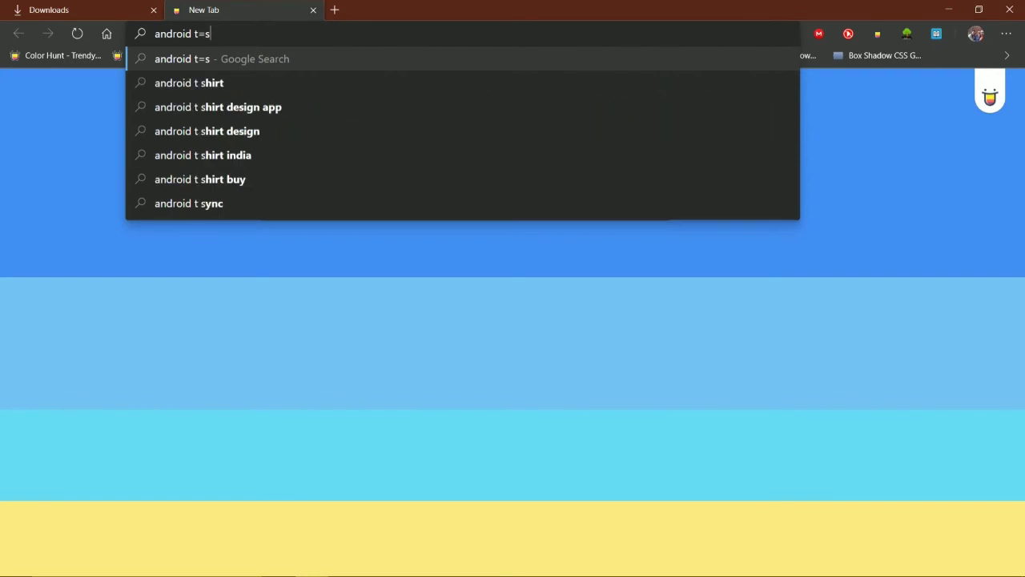
type("studio")
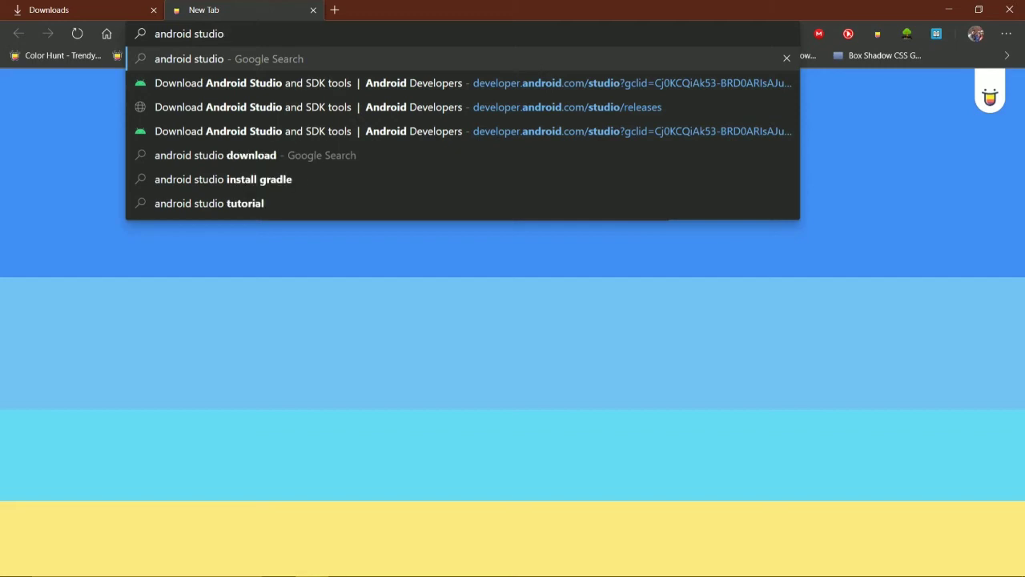
type("  re")
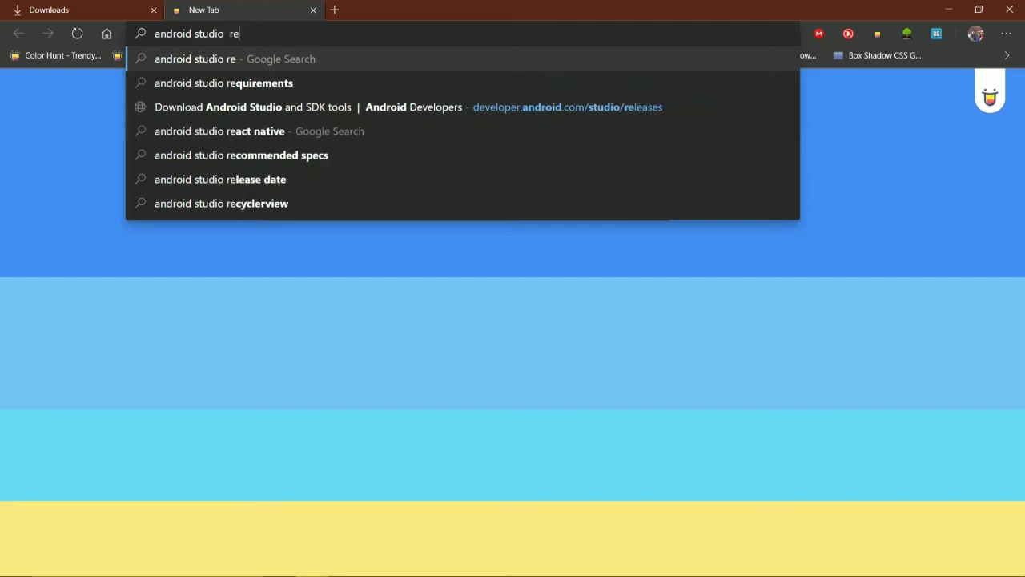
type("qui")
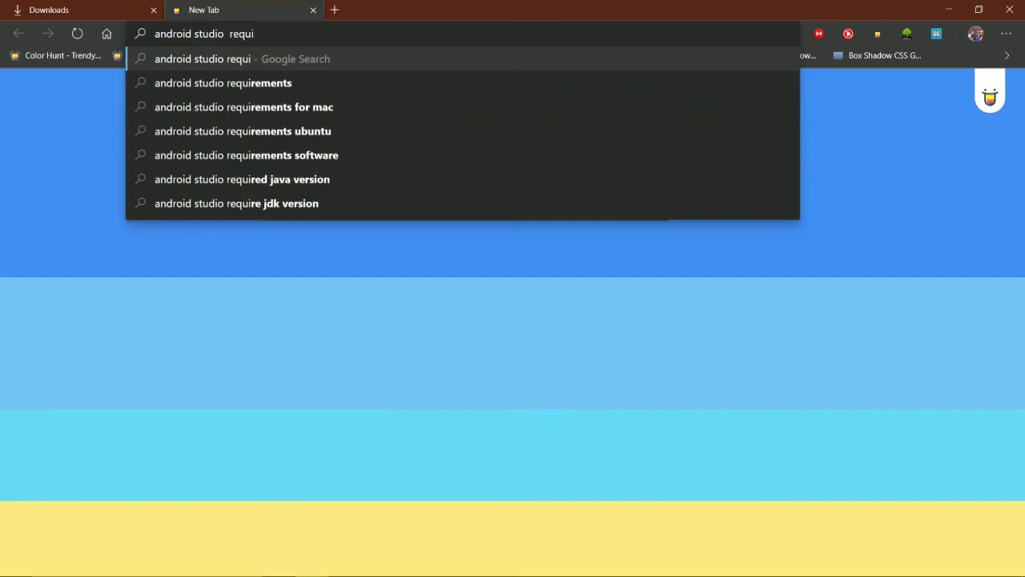
key("Down")
key("Return")
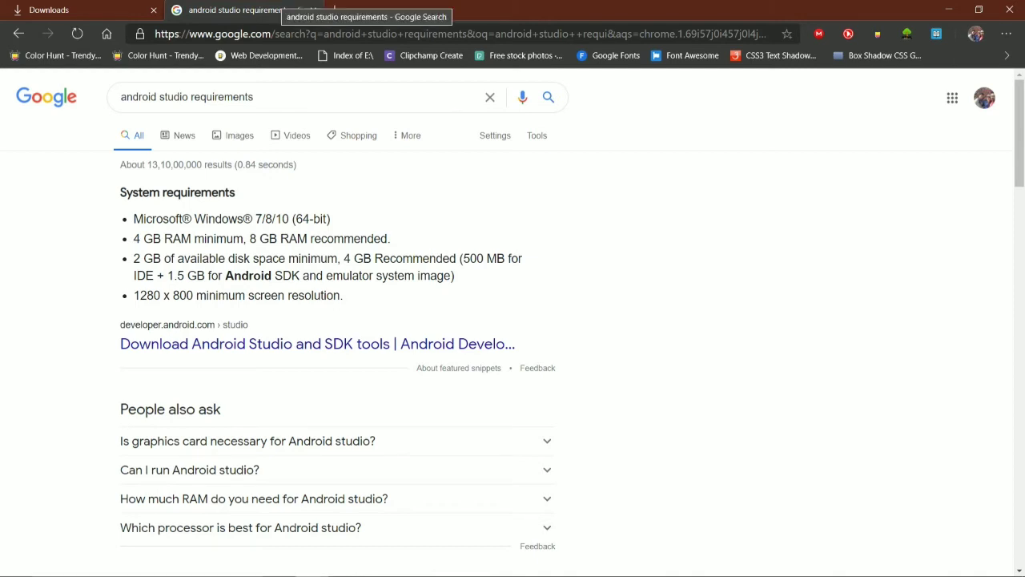
left_click(314, 10)
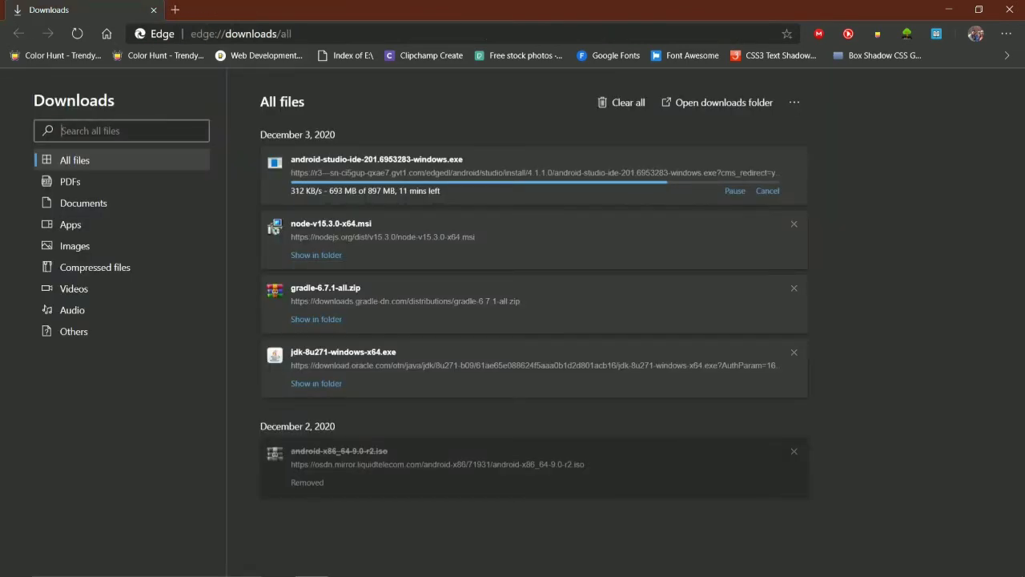
- Switch to File Explorer and create a folder named Android in the root of the E: drive
mouse_move(313, 575)
key("alt+Tab")
key("super+e")
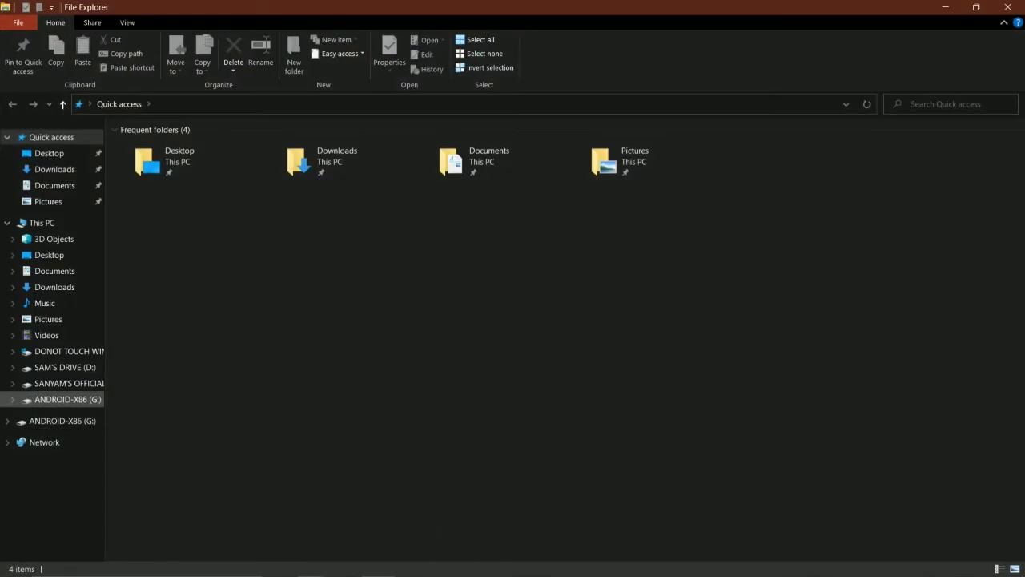
left_click(69, 382)
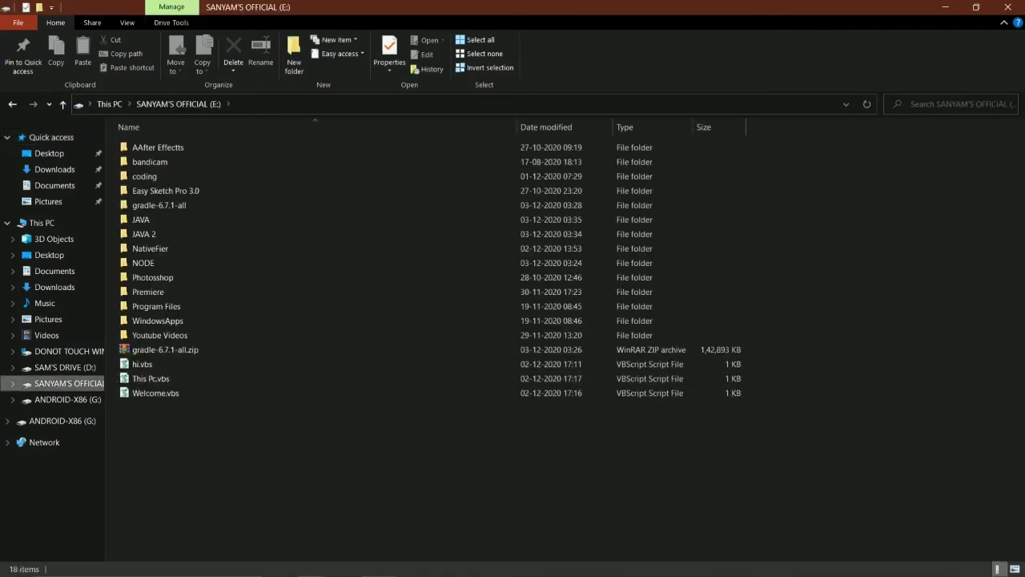
right_click(251, 221)
mouse_move(288, 450)
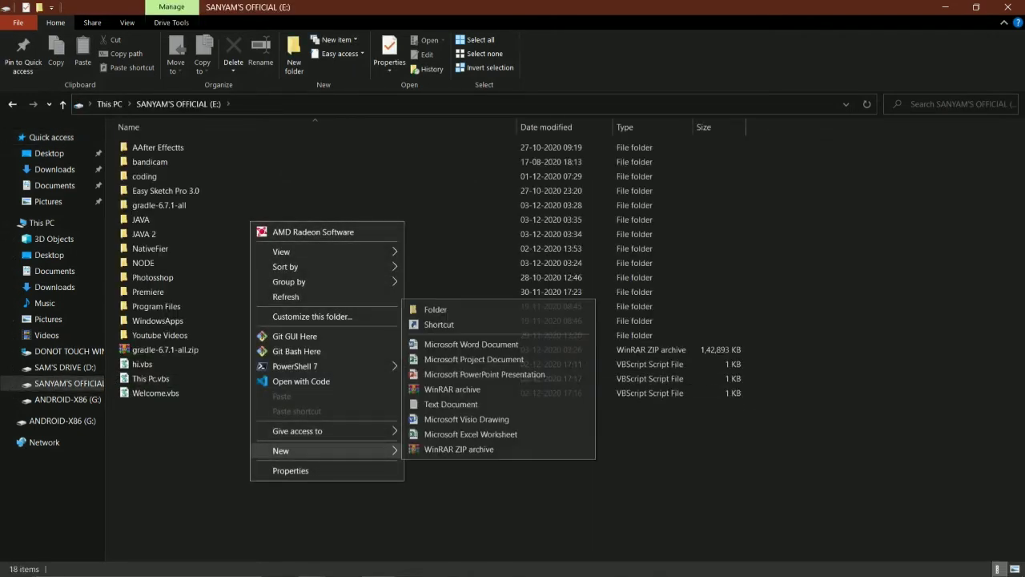
left_click(435, 310)
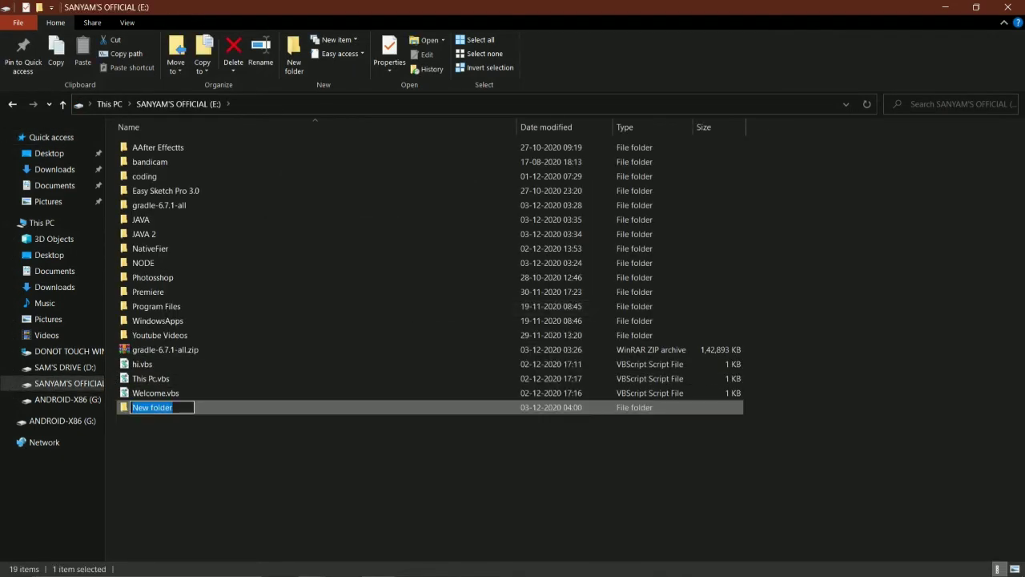
type("Andr")
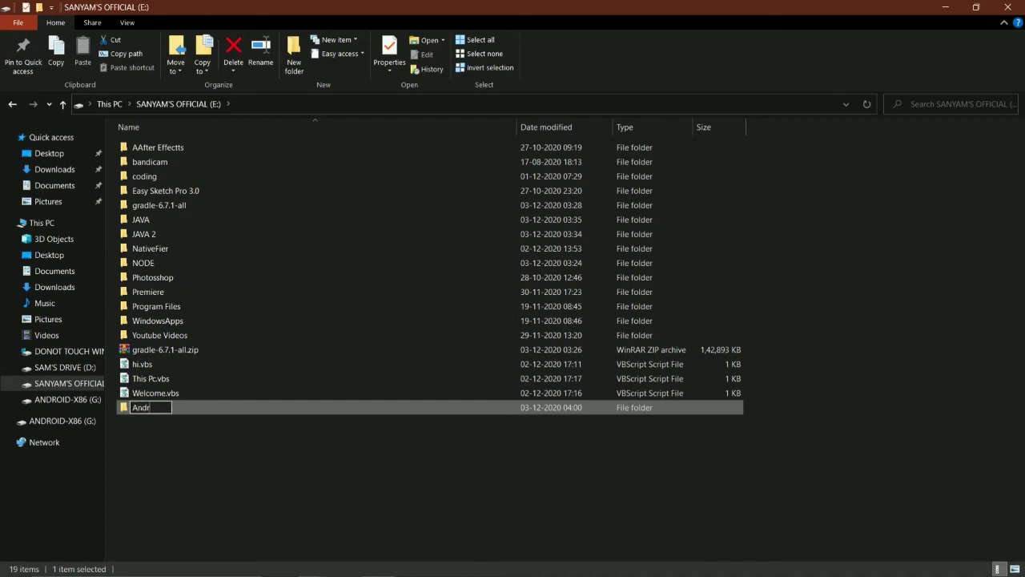
type("oid")
key("Return")
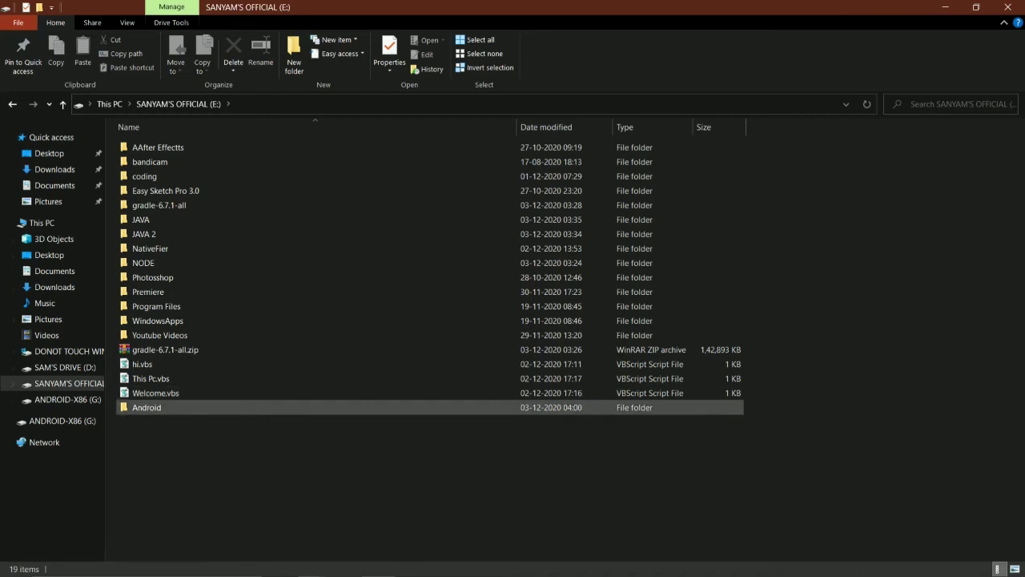
- Look inside the new Android folder and return to the root of the E: drive
key("Return")
left_click_drag(200, 167, 1024, 570)
left_click(177, 105)
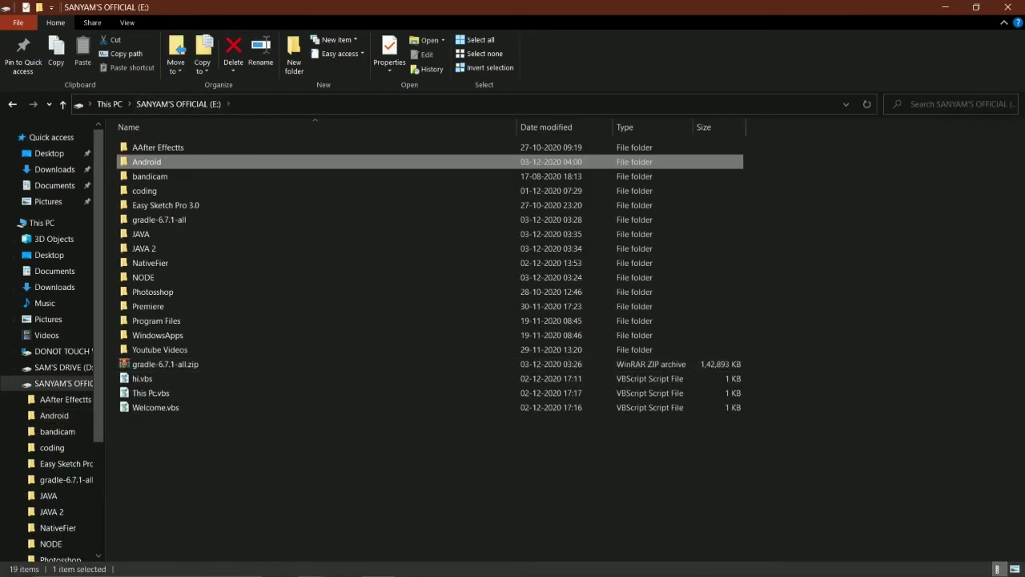
key("Return")
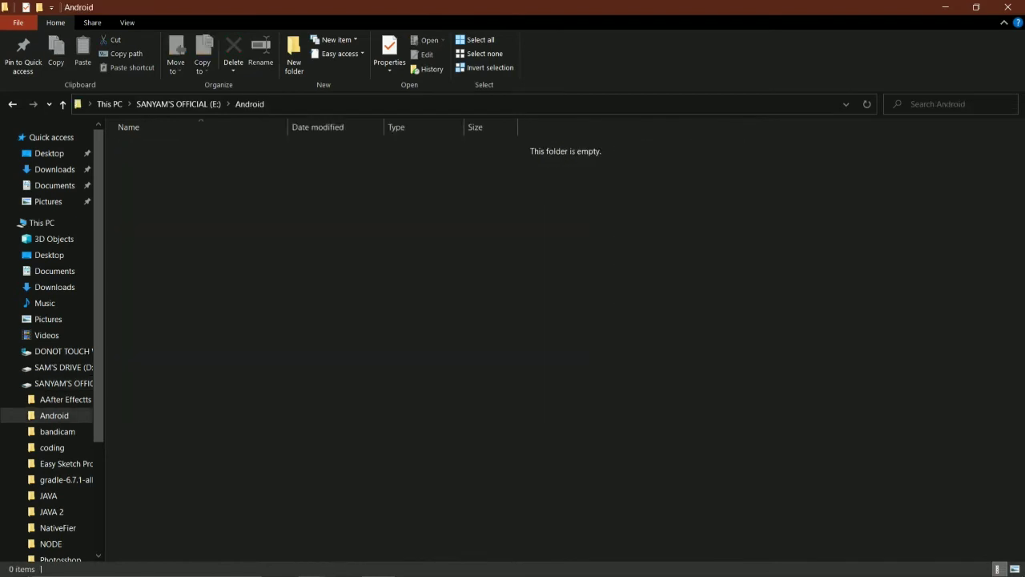
left_click(177, 104)
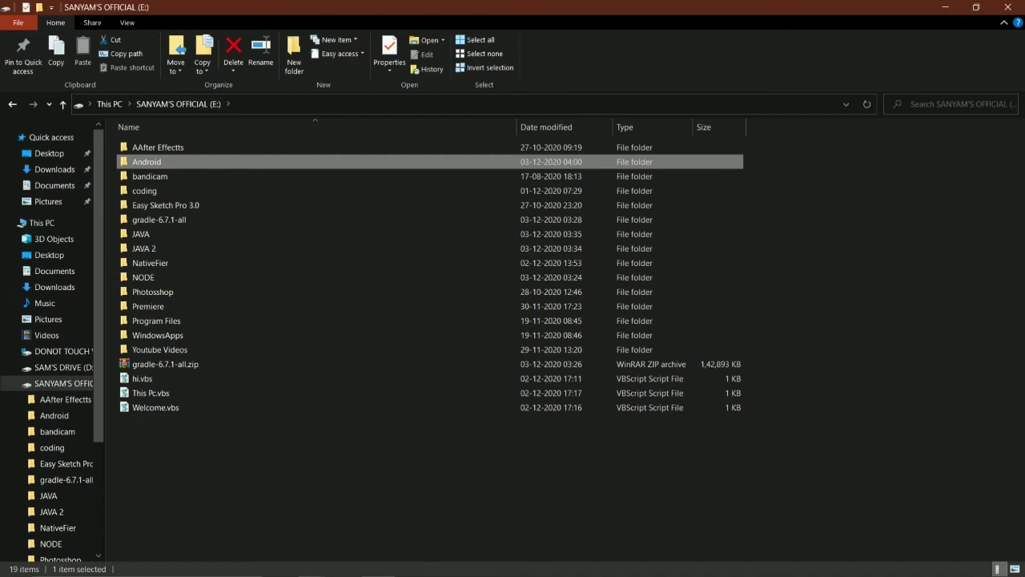
- Search Windows for "env" and open the Environment Variables dialog
key("super")
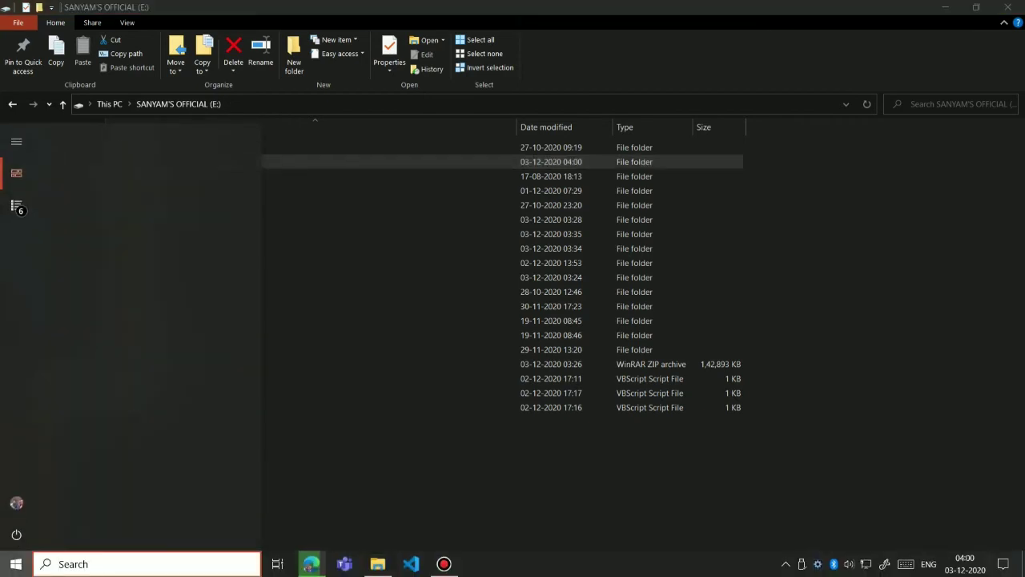
type("en")
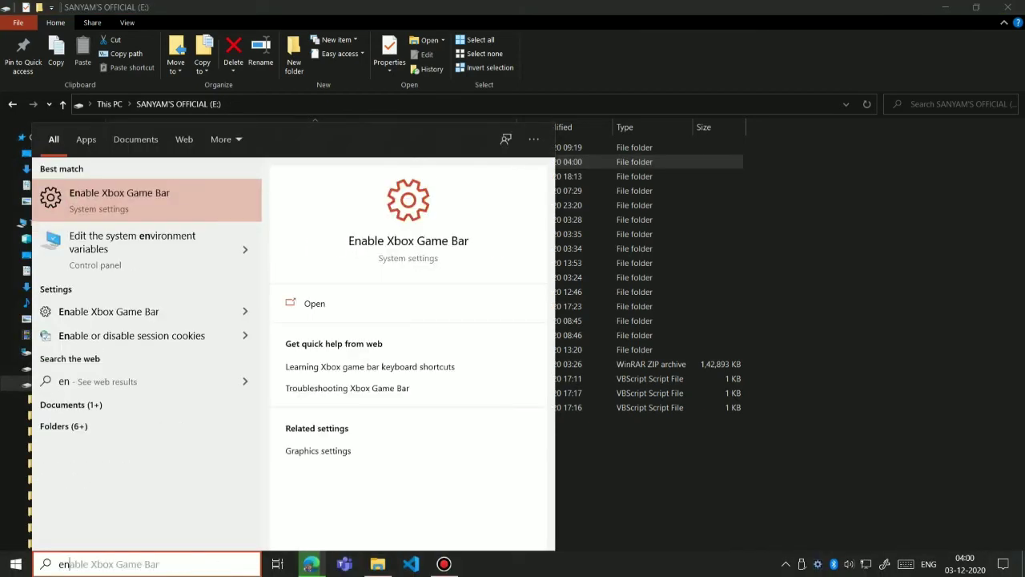
type("v")
key("Return")
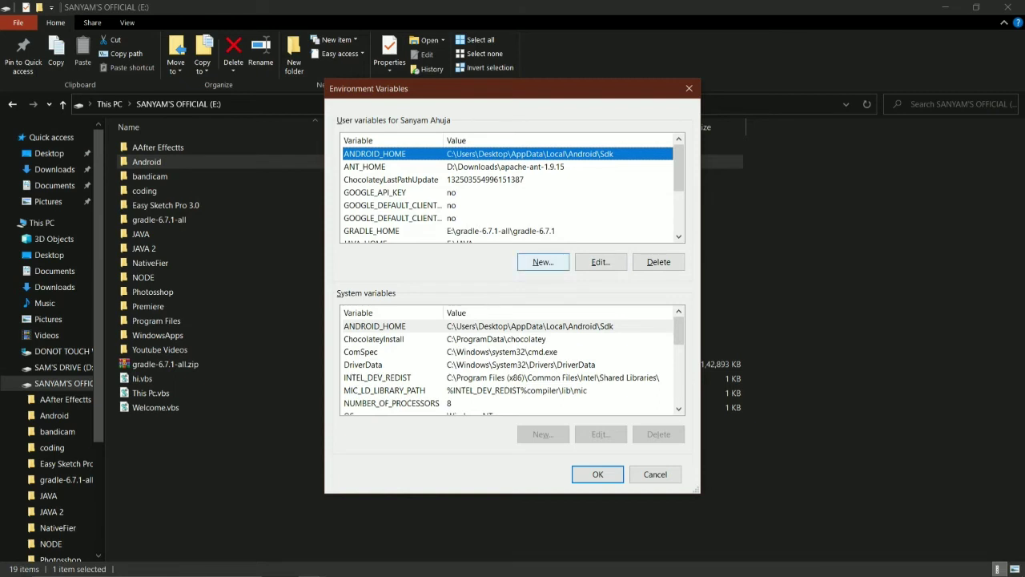
- Start a new user variable, enter ANDROID_HOME as its name and cancel without saving it
left_click(543, 261)
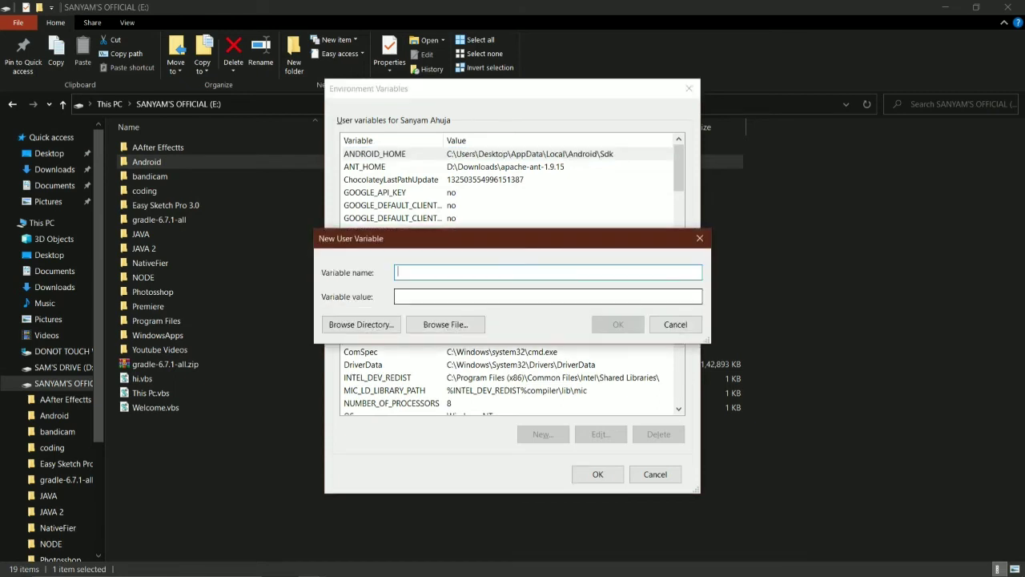
type("A")
key("shift")
key("shift")
key("shift")
key("shift")
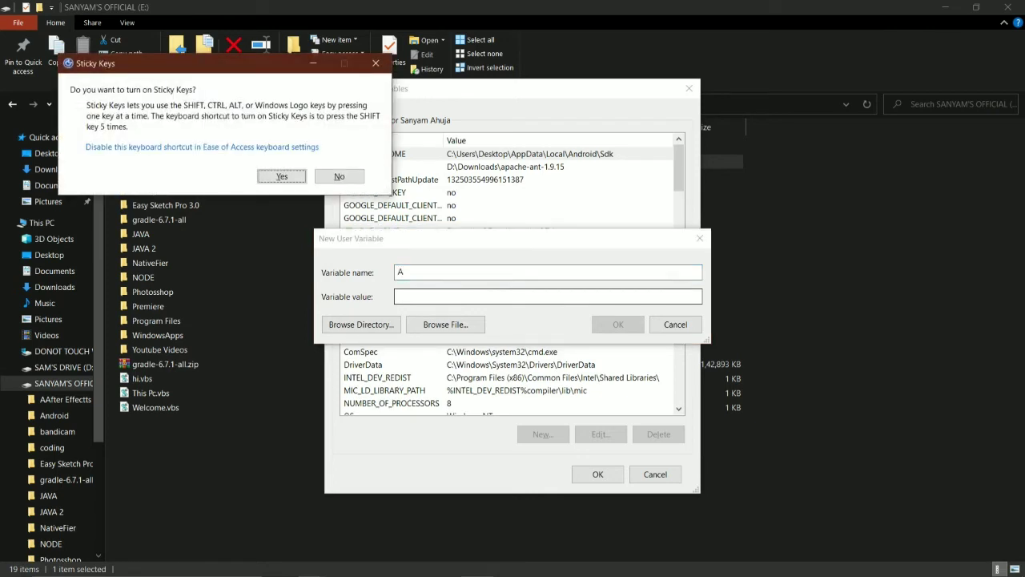
key("Escape")
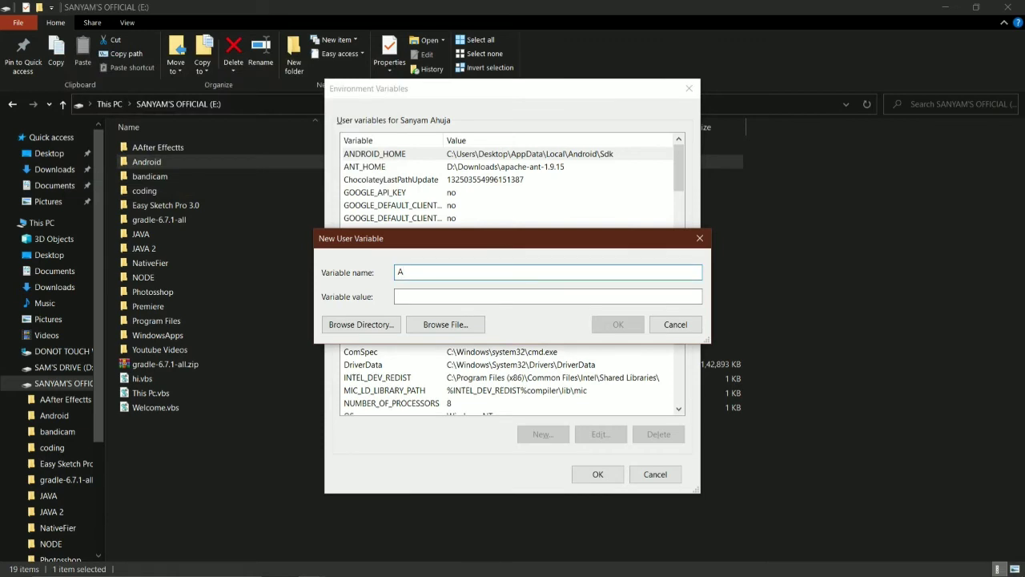
type("D")
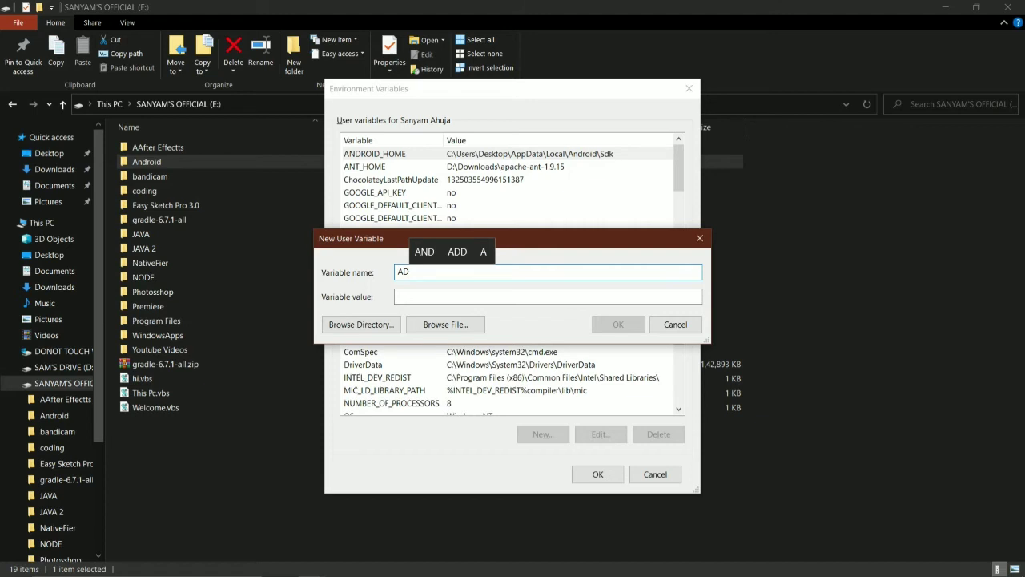
key("BackSpace")
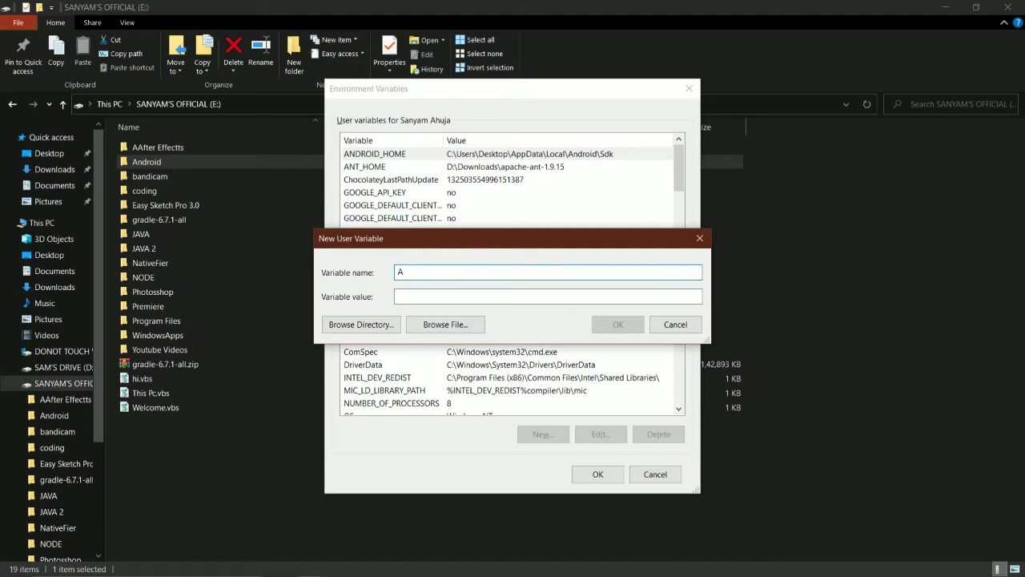
type("NDROID_HOME")
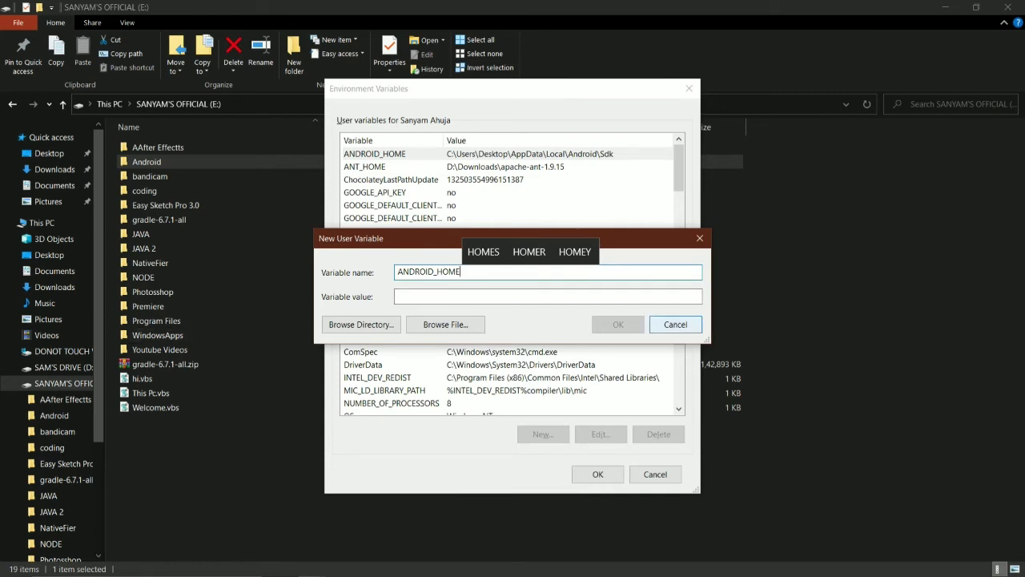
left_click(675, 324)
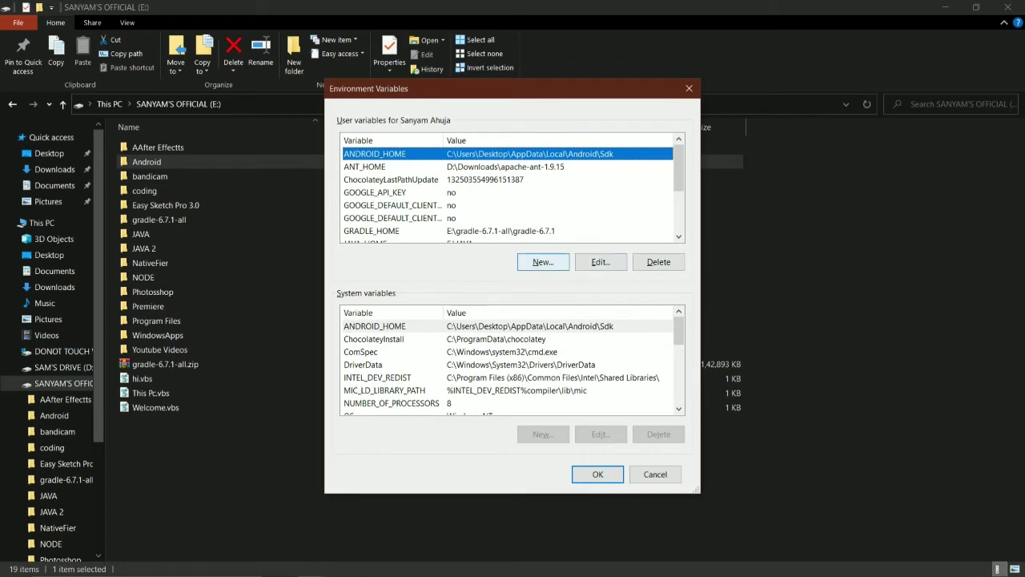
- Open the existing ANDROID_HOME user variable to view its path, and close both dialogs without changes
key("Return")
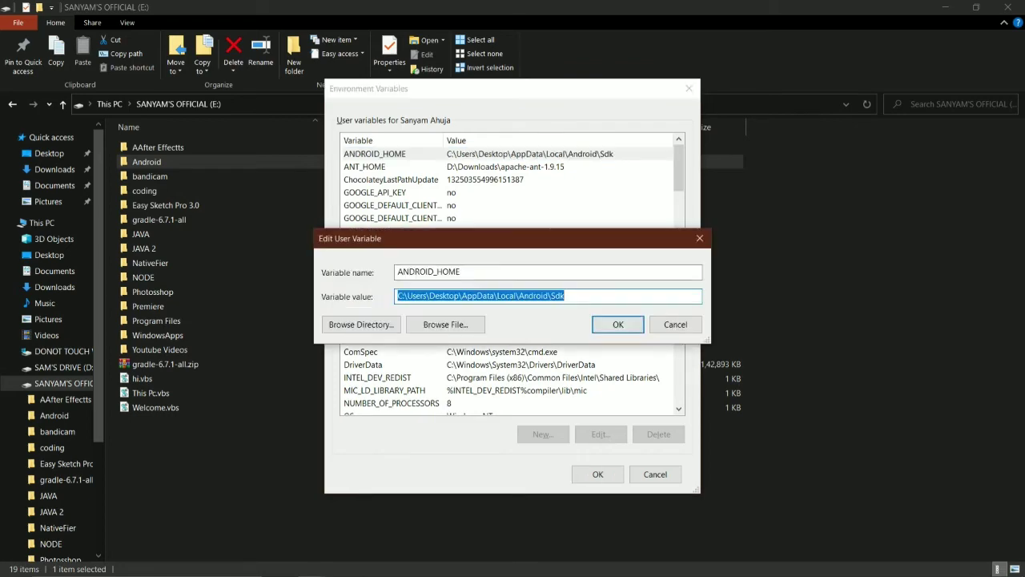
key("Escape")
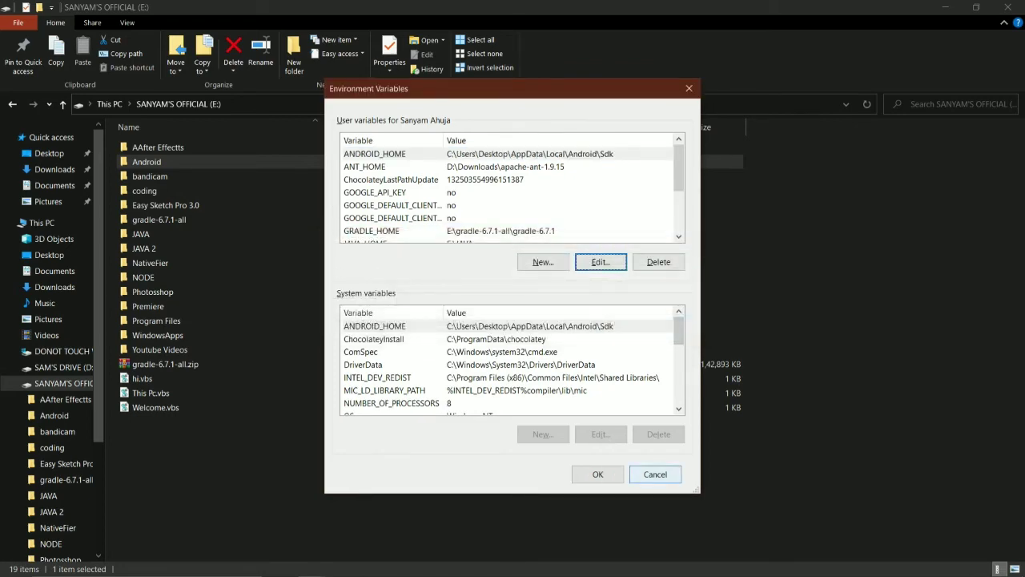
key("Escape")
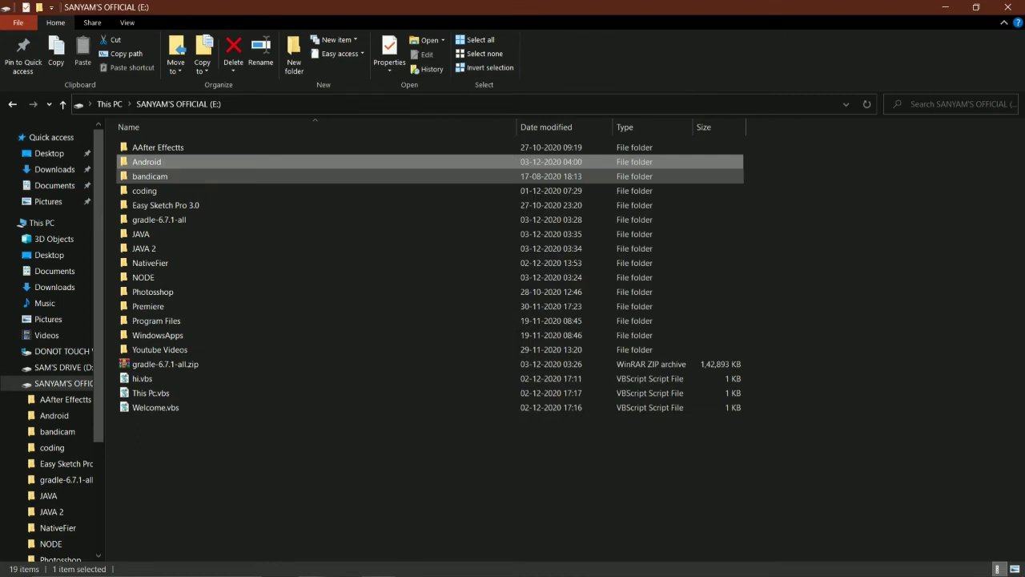
- Try to open the folder C:\Users\Desktop\AppData\Local\Android\Sdk in File Explorer
key("ctrl+l")
type("C:\\Users\\Desktop\\AppData\\Local\\Android\\Sdk")
key("Return")
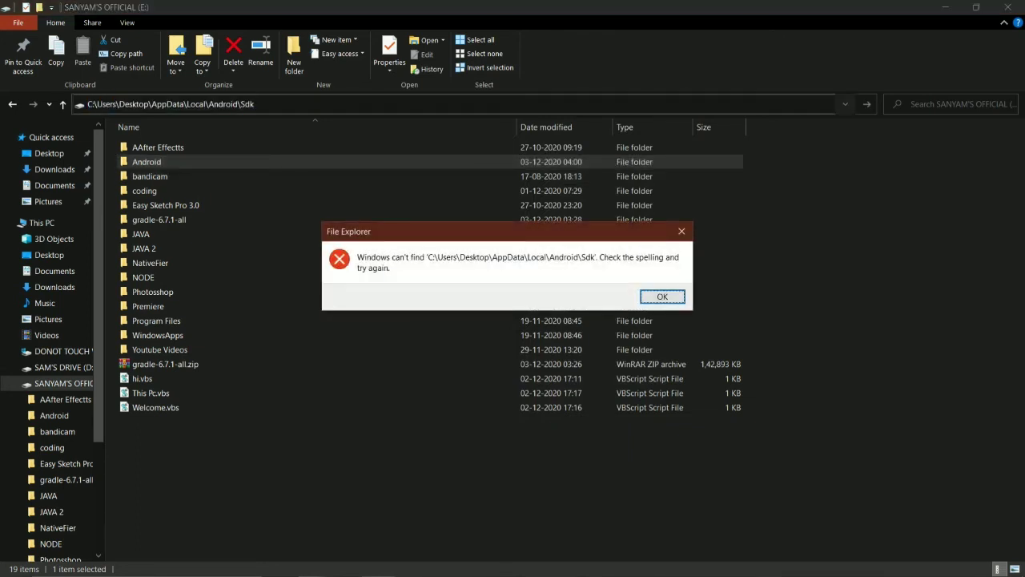
key("Return")
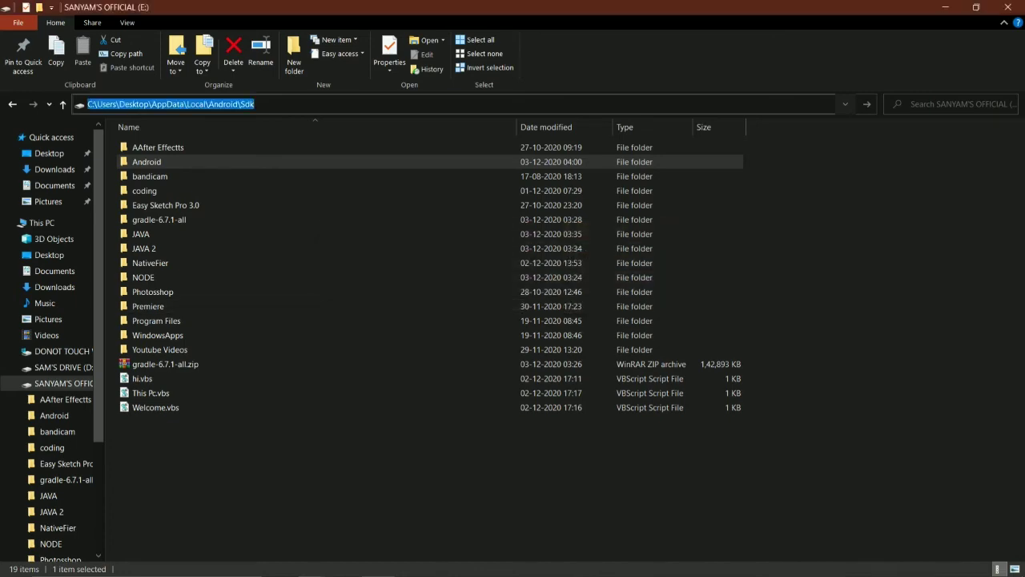
- Switch to Edge and check the download progress of the Android Studio installer
key("alt+Tab")
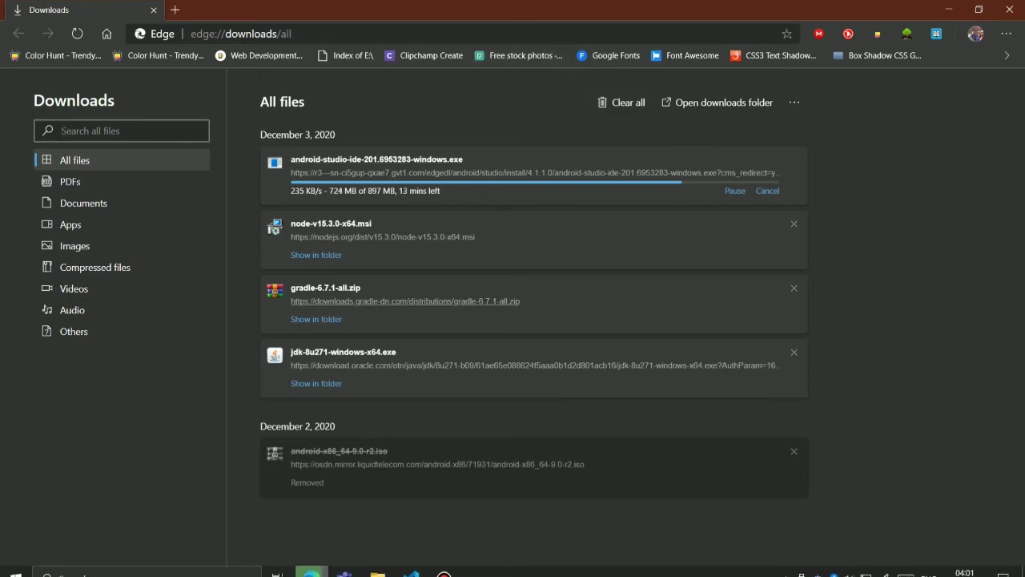
key("alt+Tab")
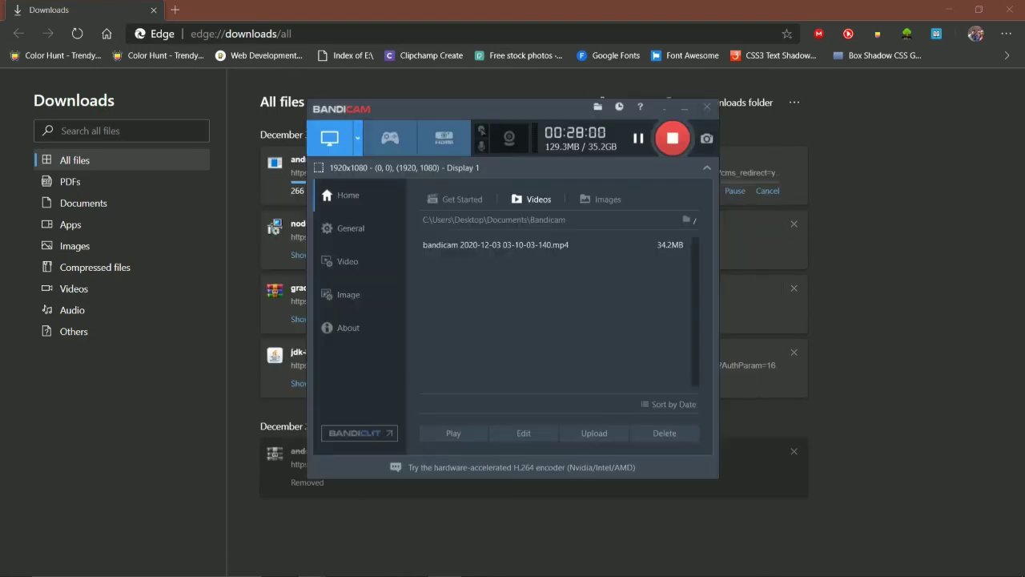
left_click(639, 137)
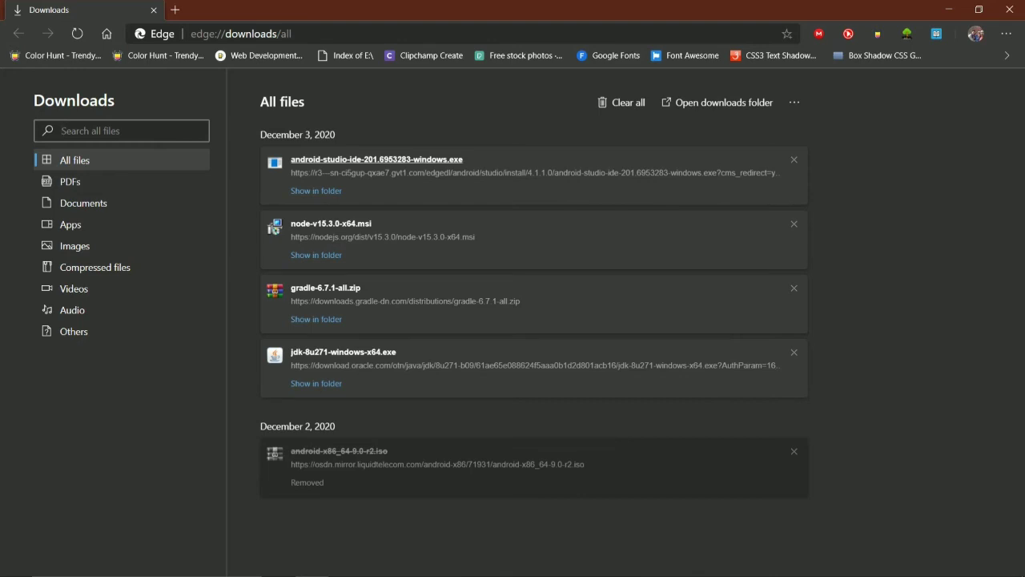
- Locate the downloaded android-studio-ide-201.6953283-windows.exe in its folder and run it despite the SmartScreen warning
left_click(316, 190)
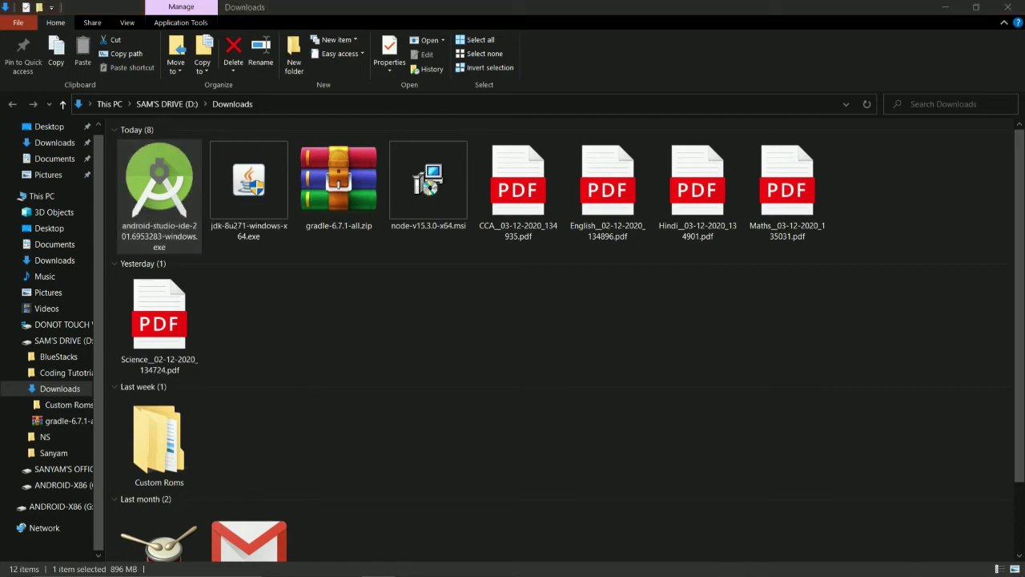
mouse_move(443, 564)
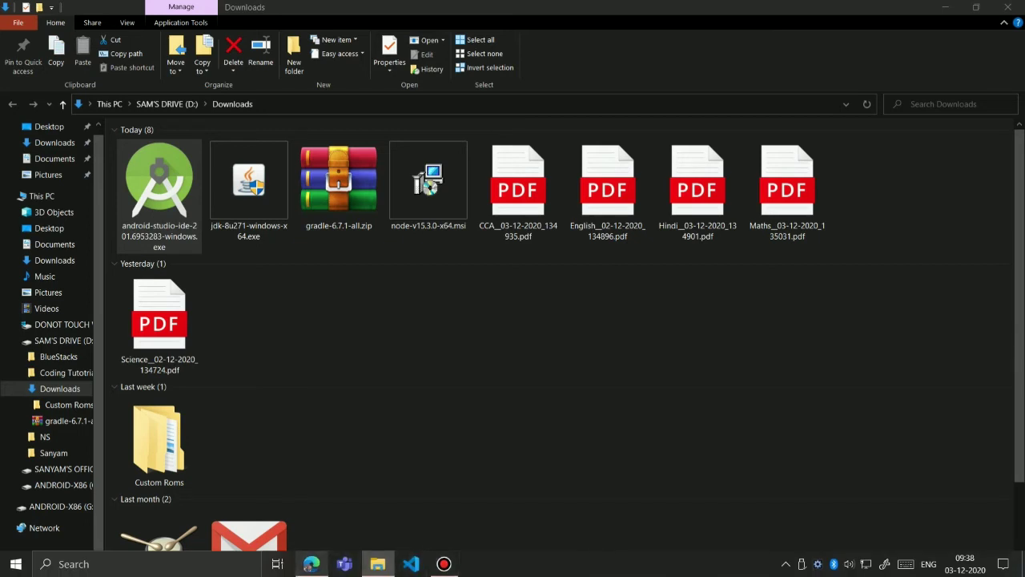
mouse_move(311, 564)
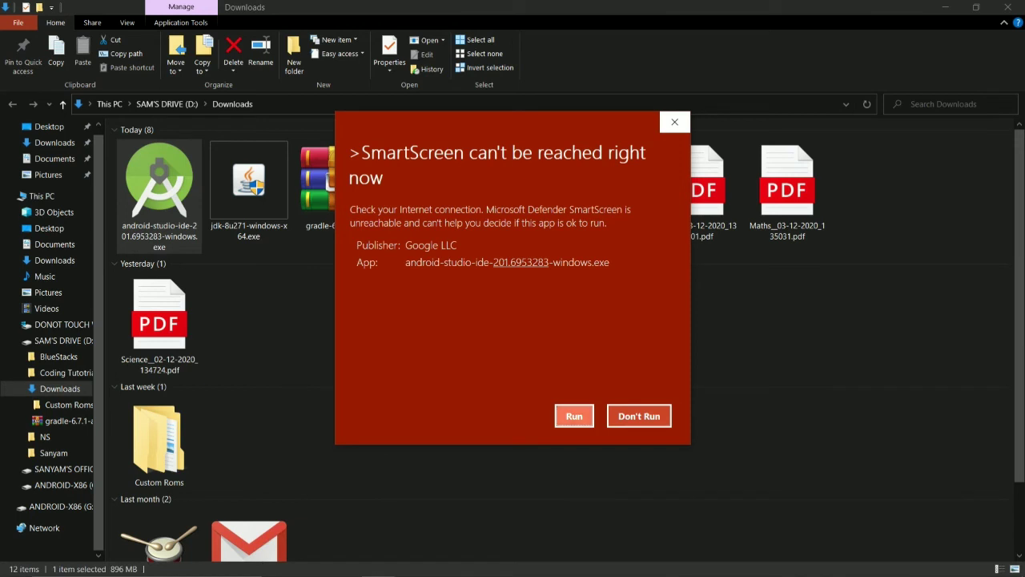
left_click(574, 415)
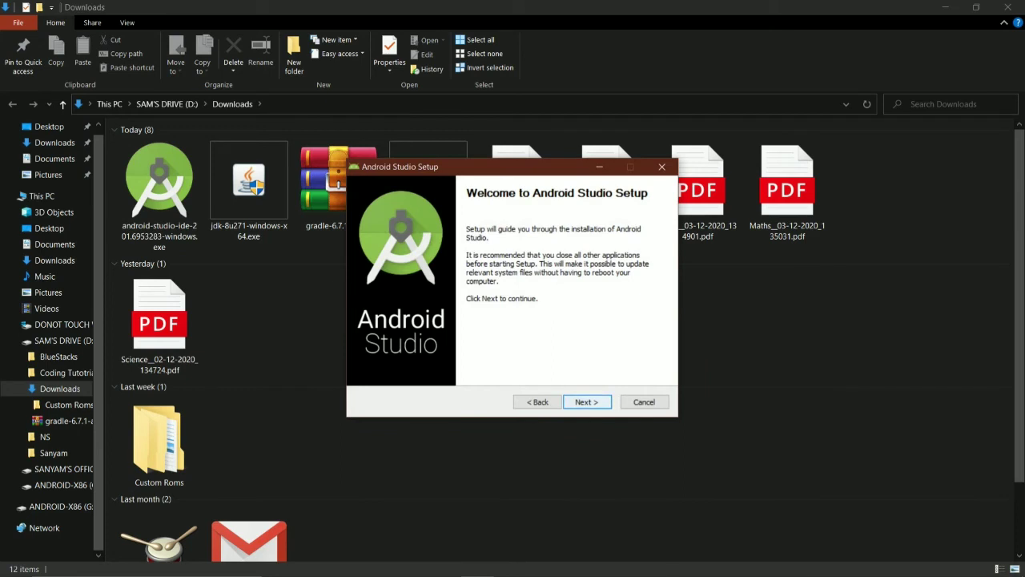
- Keep Android Studio and Android Virtual Device as the components and set the installation location to the Android folder on drive E:
key("Return")
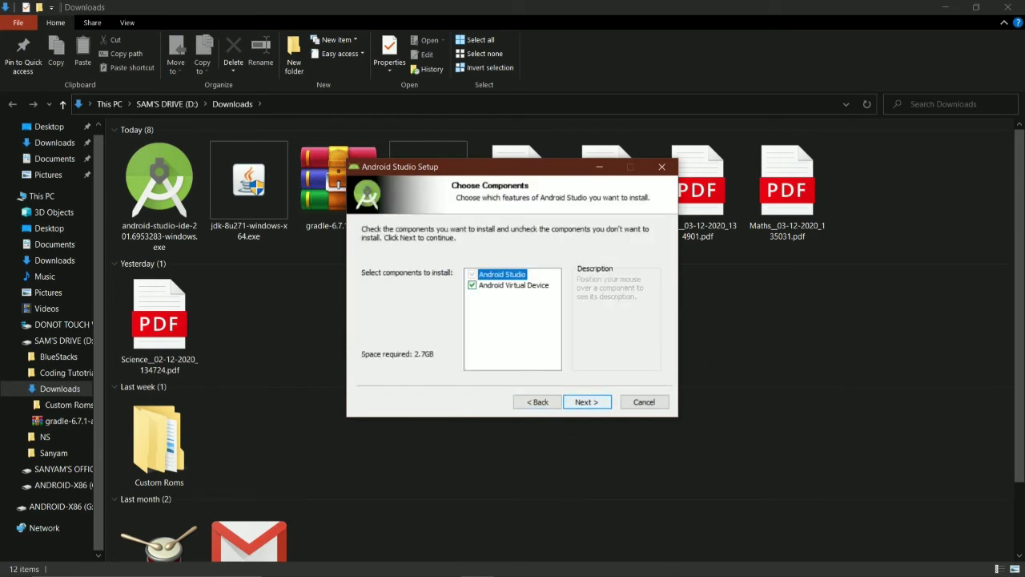
key("Return")
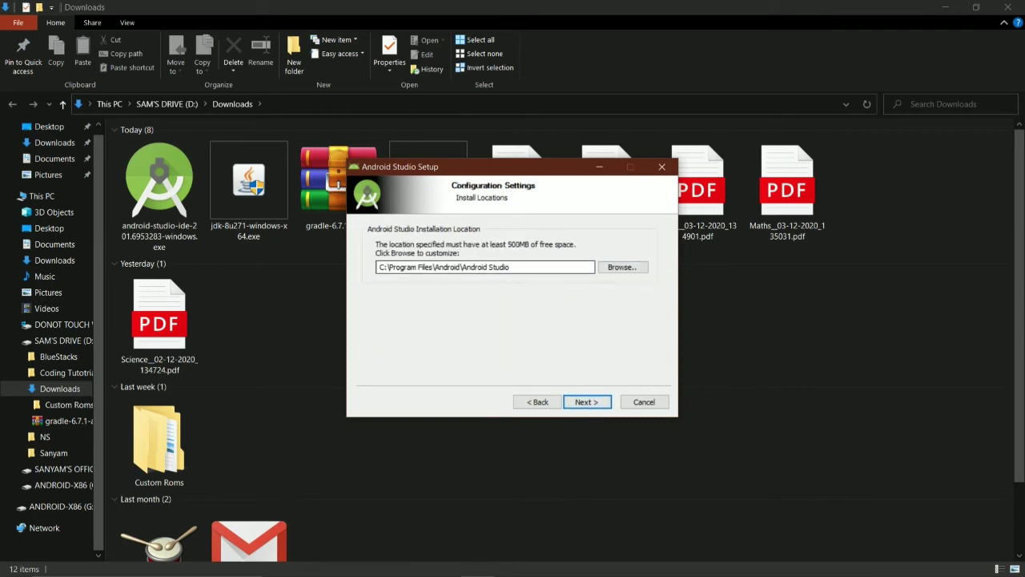
key("Return")
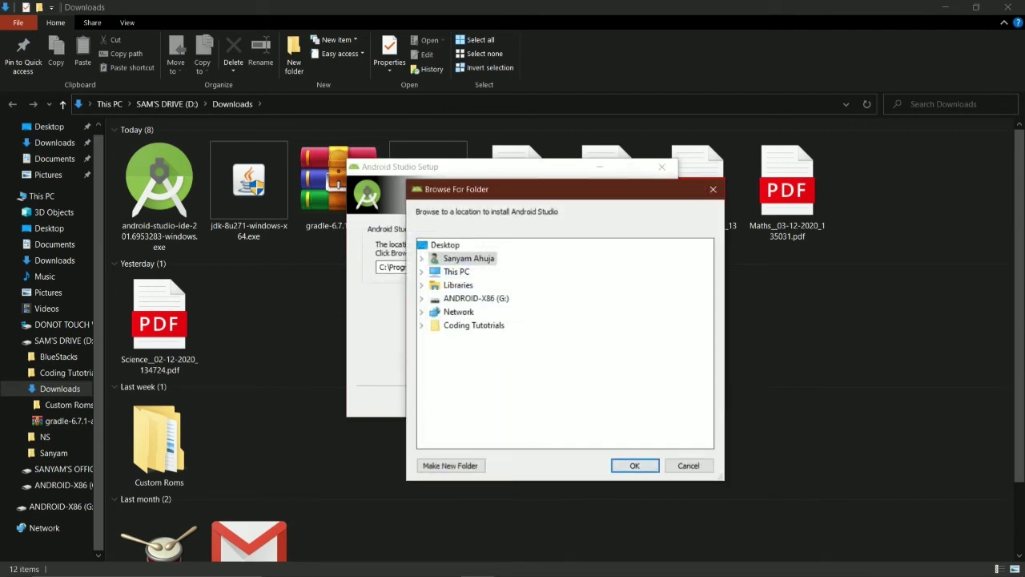
left_click(422, 271)
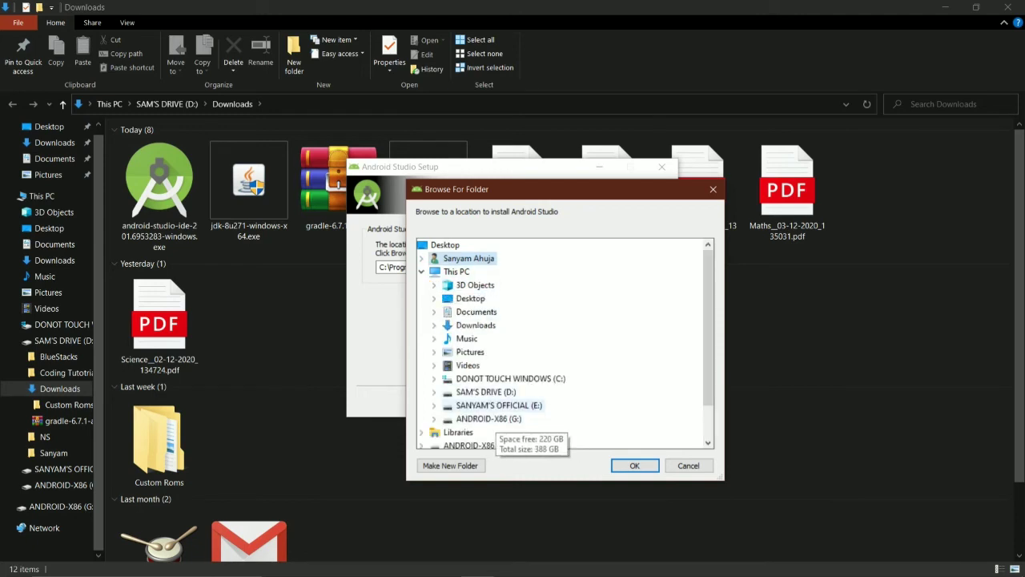
double_click(484, 405)
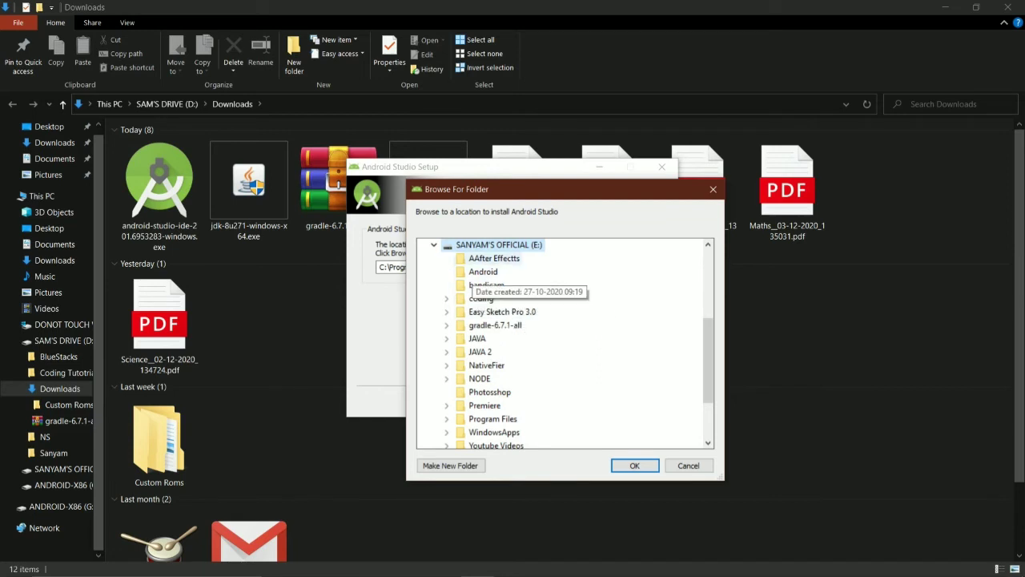
left_click(483, 272)
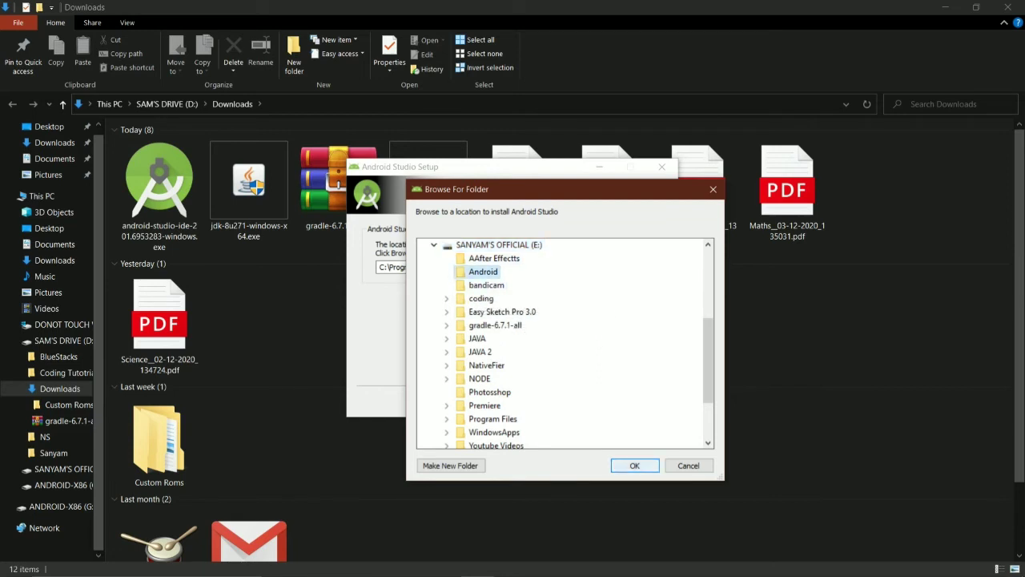
key("Return")
left_click(586, 401)
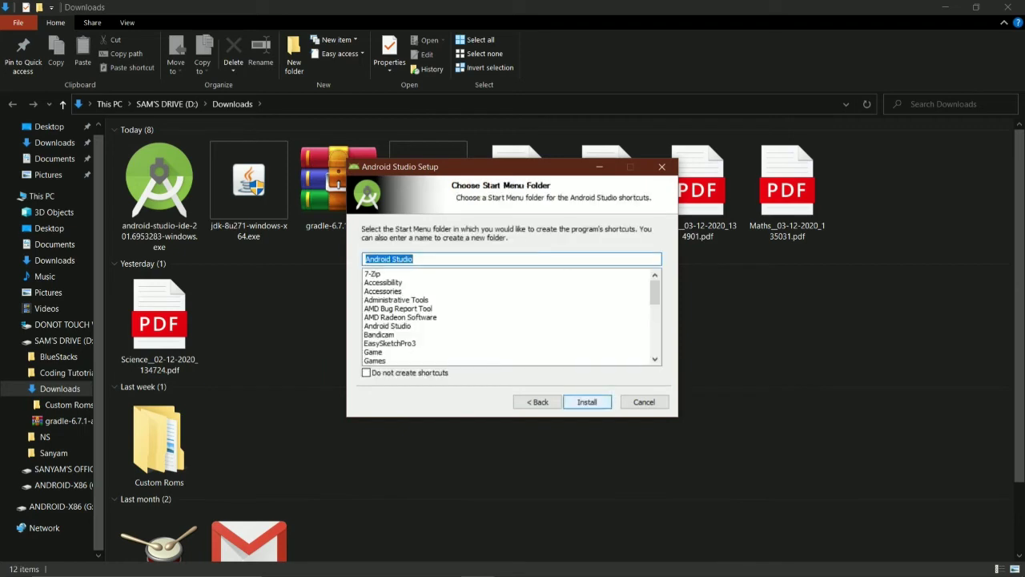
- Start the installation with Android Studio as the Start Menu folder, and close the Downloads folder window
scroll(509, 317, "down", 5)
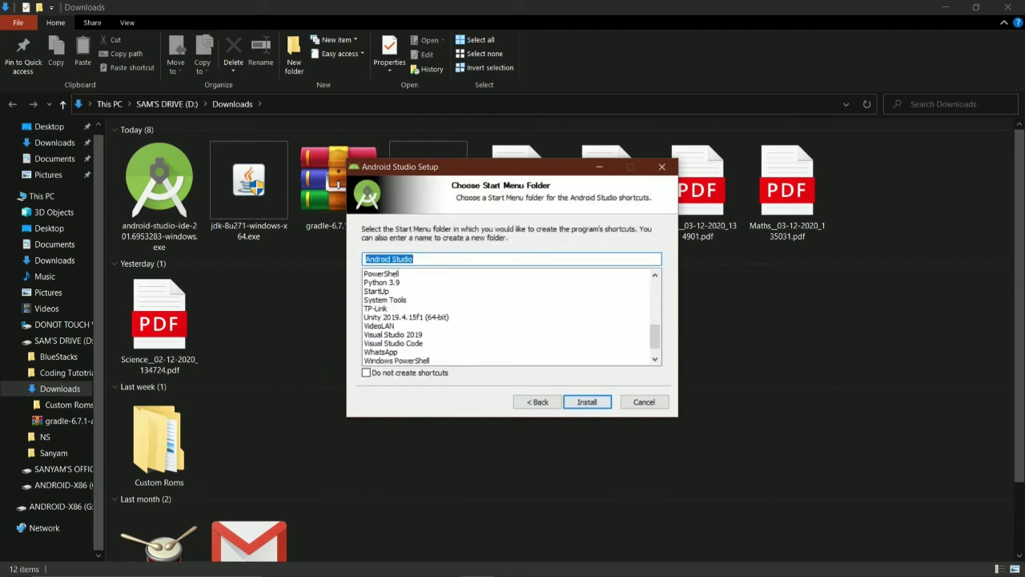
key("Return")
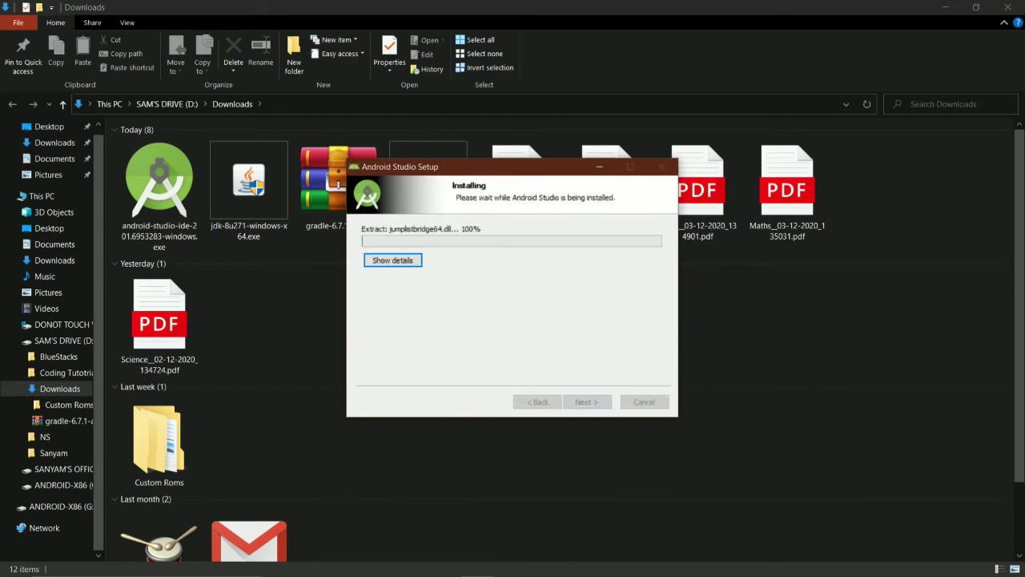
key("alt+Tab")
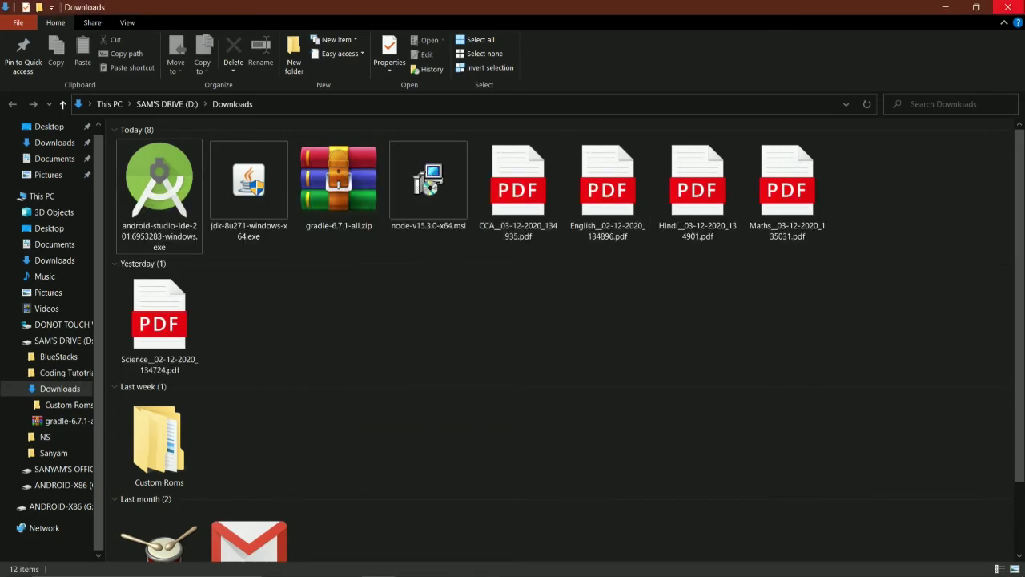
left_click(1007, 8)
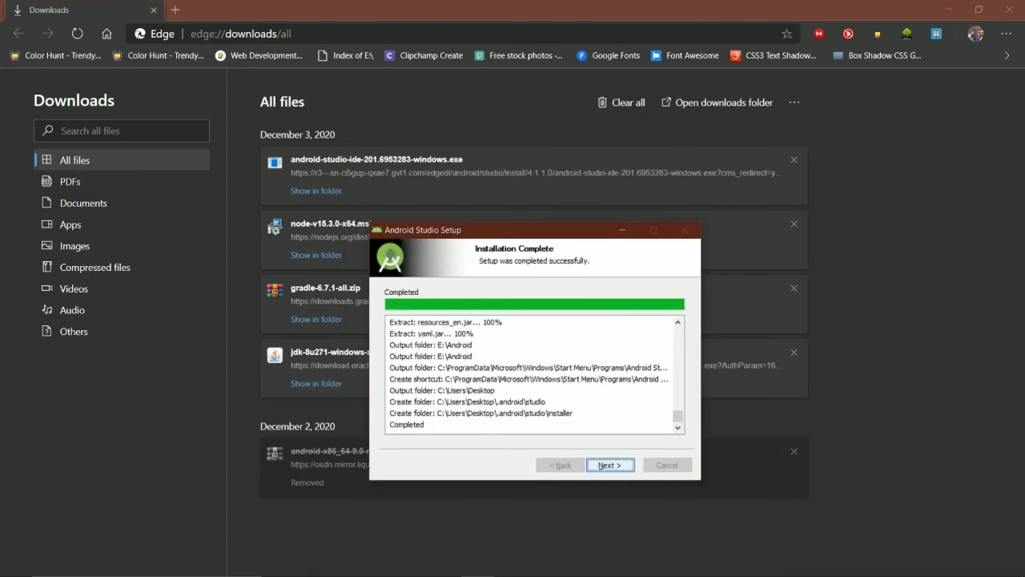
- Finish the setup with Start Android Studio enabled and close the Edge downloads window
key("Return")
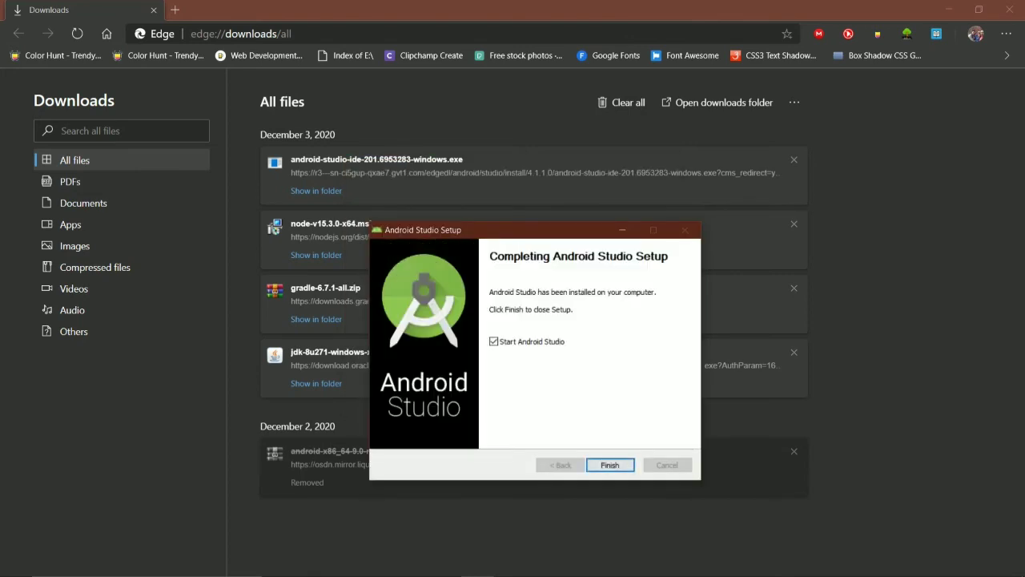
key("Return")
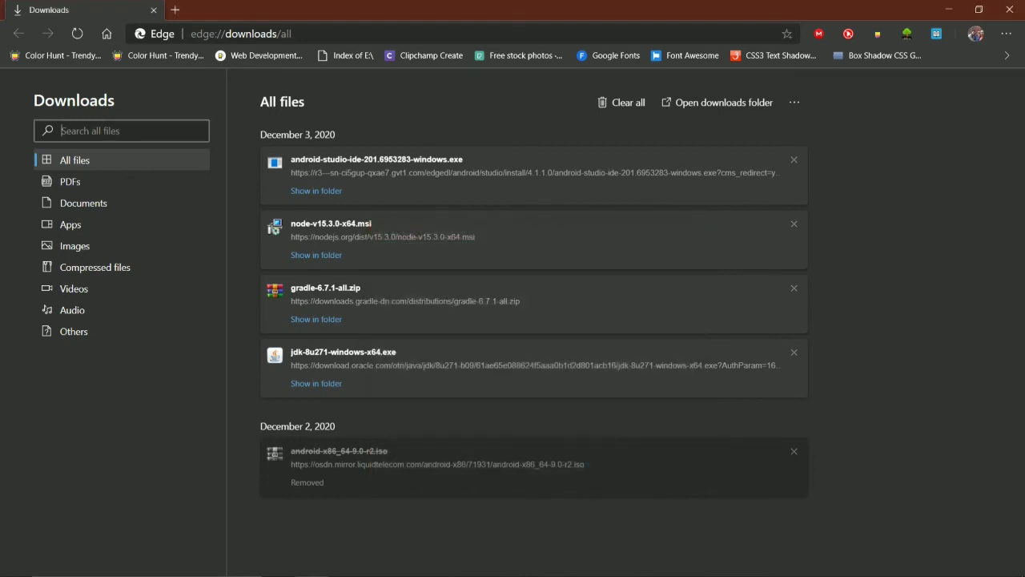
left_click(1009, 10)
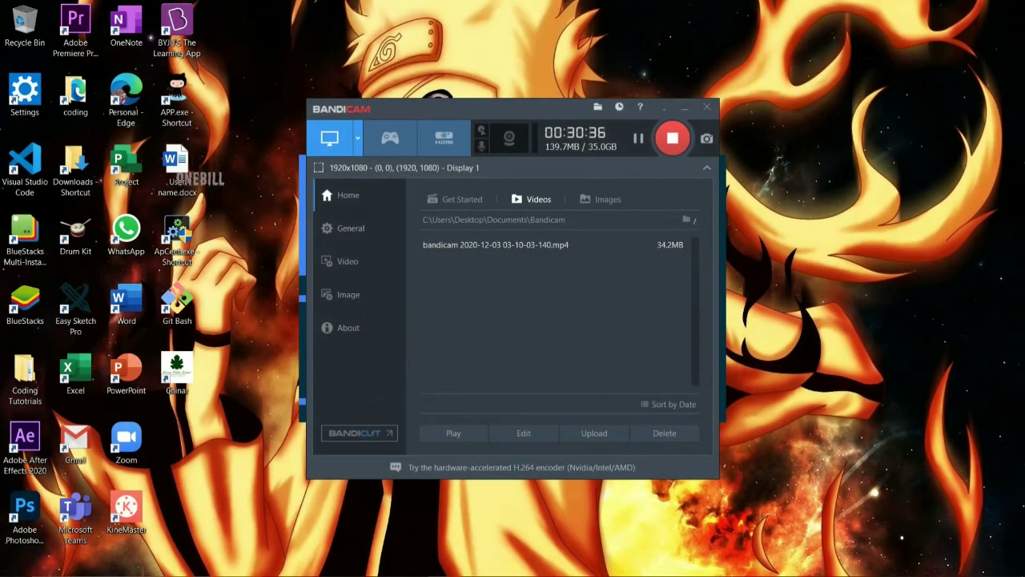
left_click(683, 107)
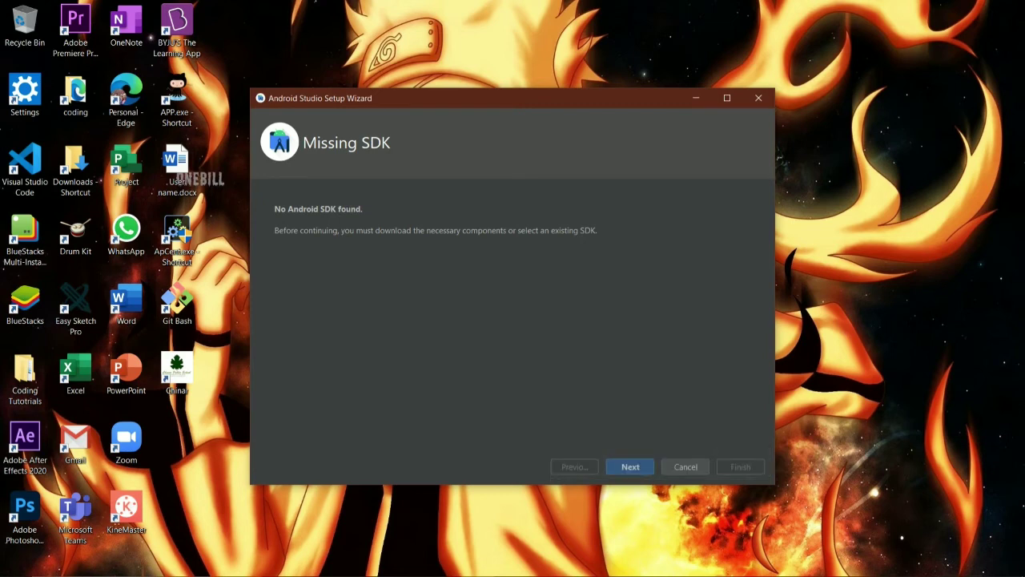
- Continue to the SDK components and review the descriptions of API 30: Android 11.0 (R) and Android SDK Platform
key("Return")
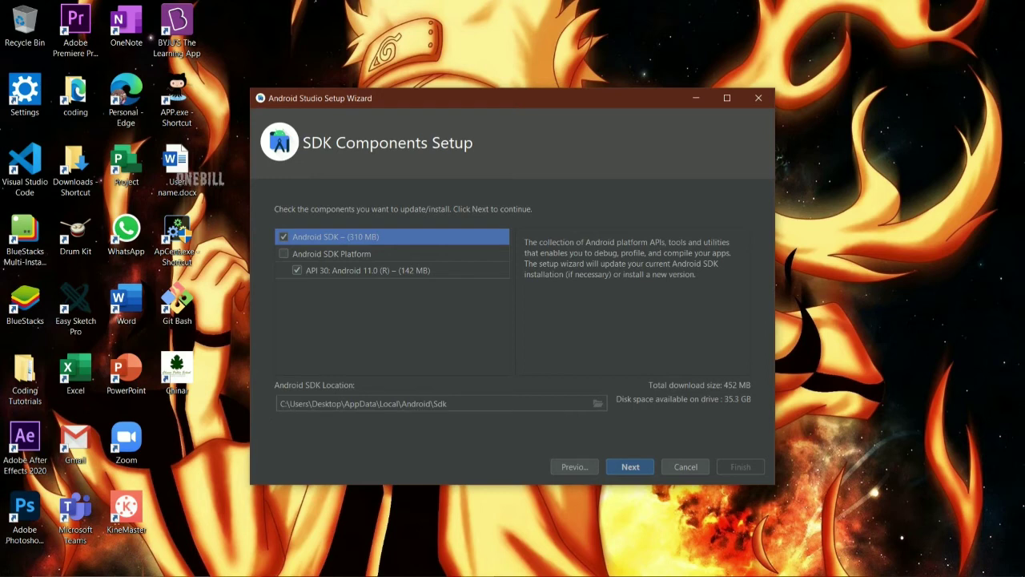
left_click(368, 270)
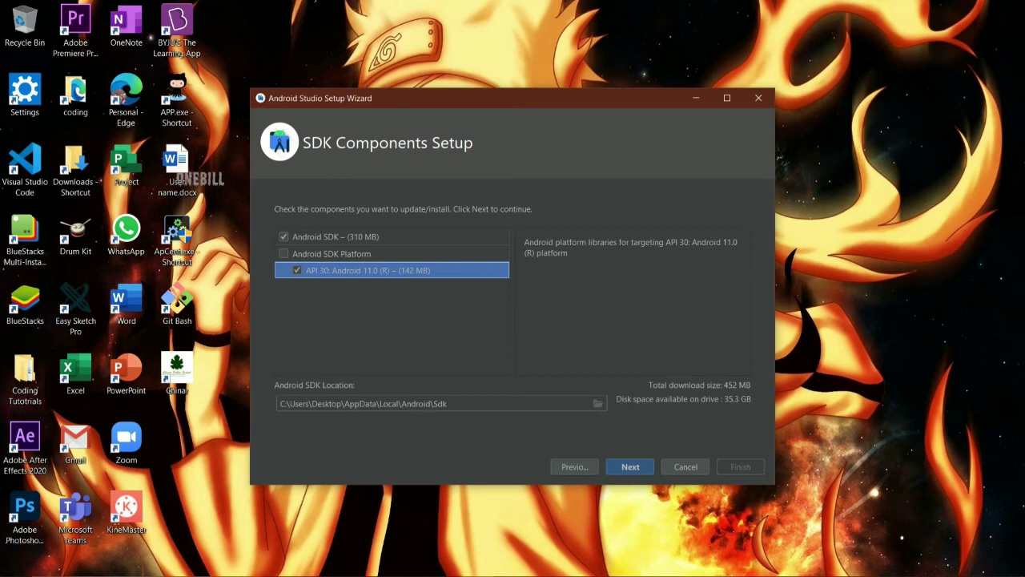
left_click(353, 254)
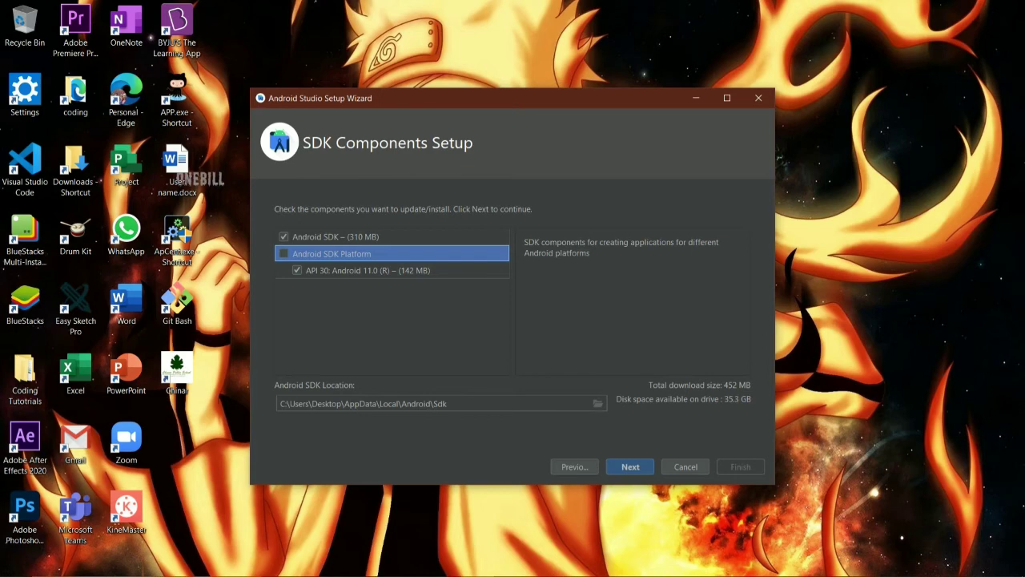
- Browse for a different Android SDK install directory and select the E:\ drive
left_click(598, 403)
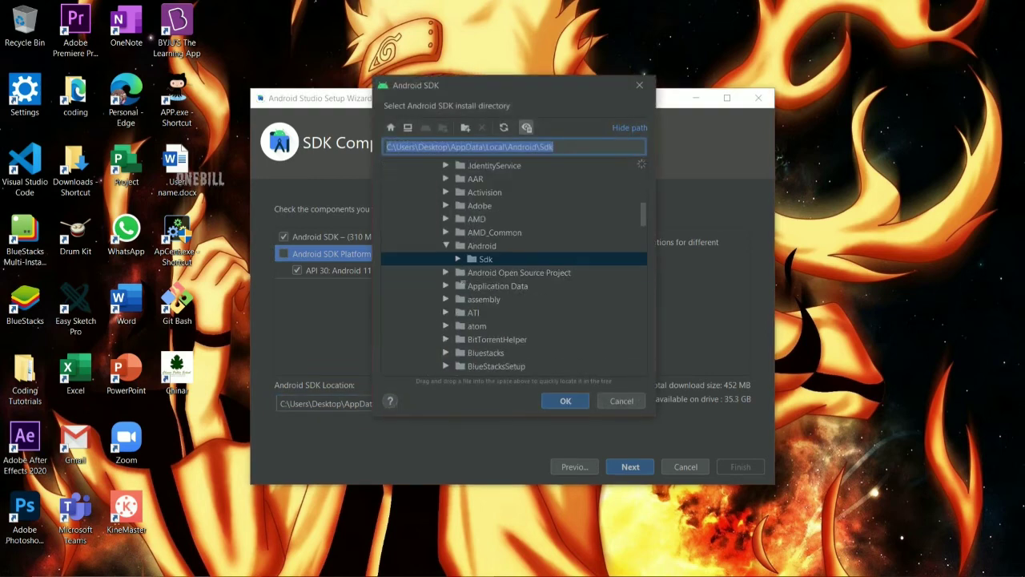
scroll(461, 188, "down", 3)
scroll(462, 190, "up", 15)
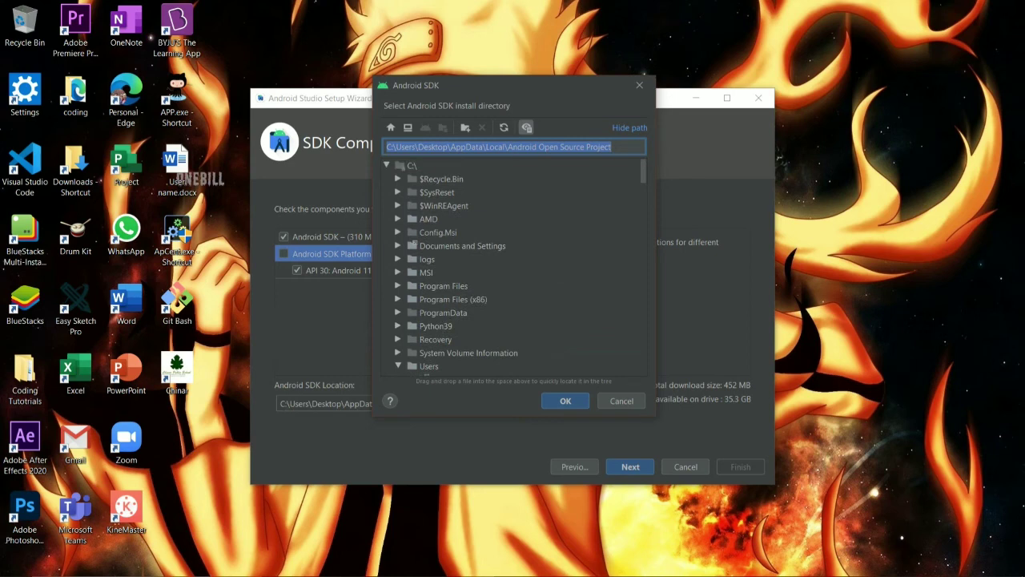
left_click(412, 165)
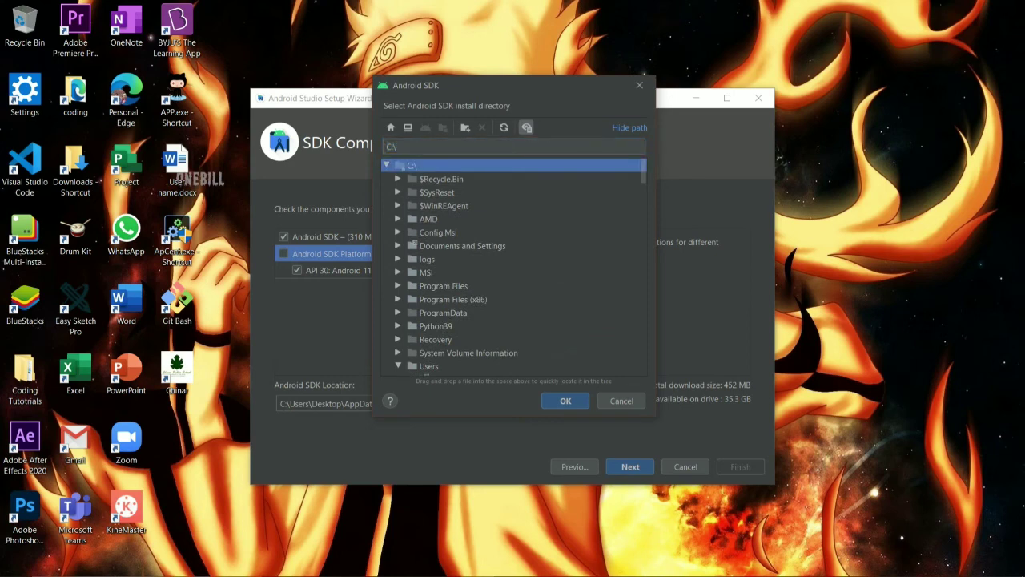
key("Left")
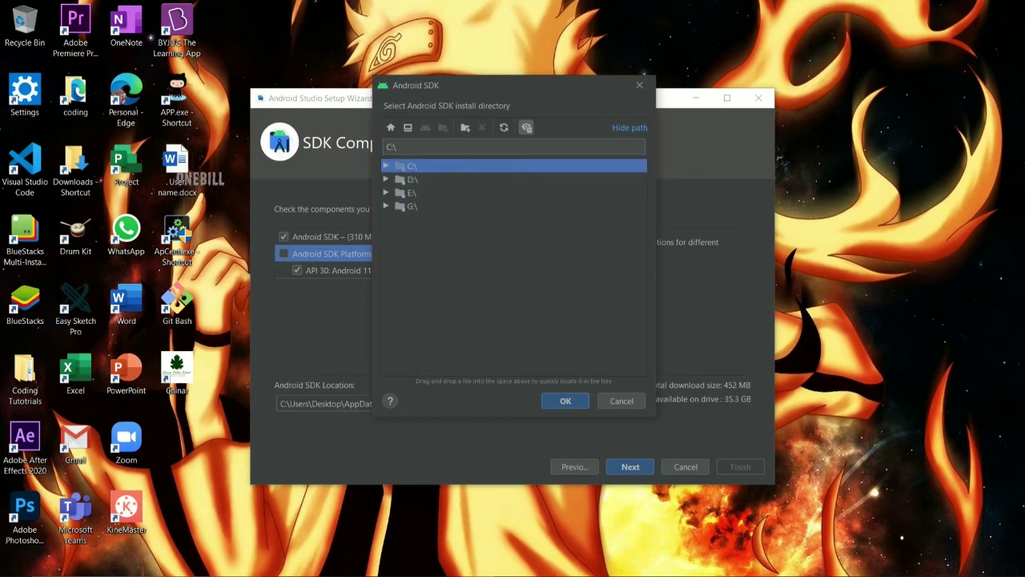
left_click(386, 193)
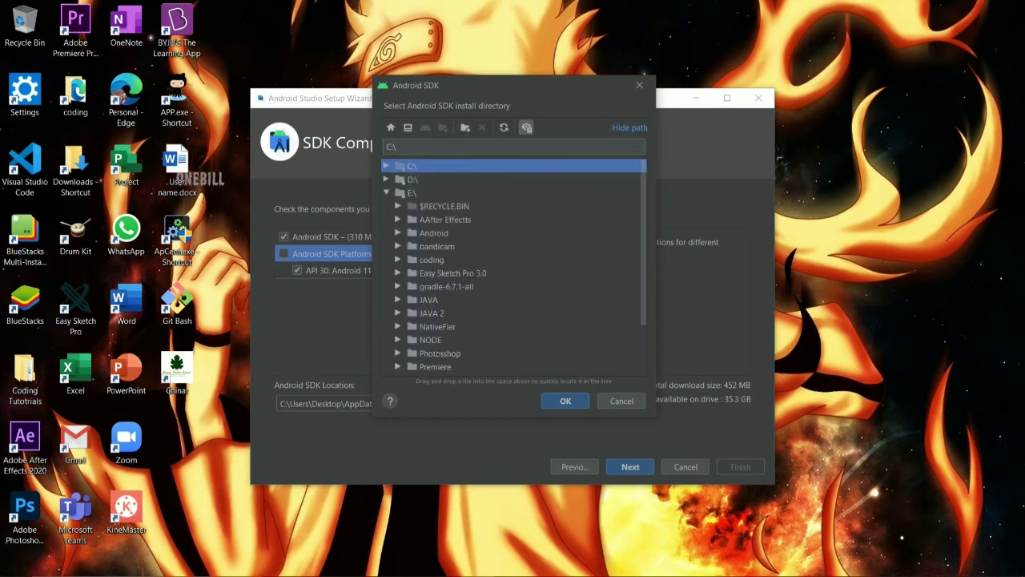
left_click(411, 193)
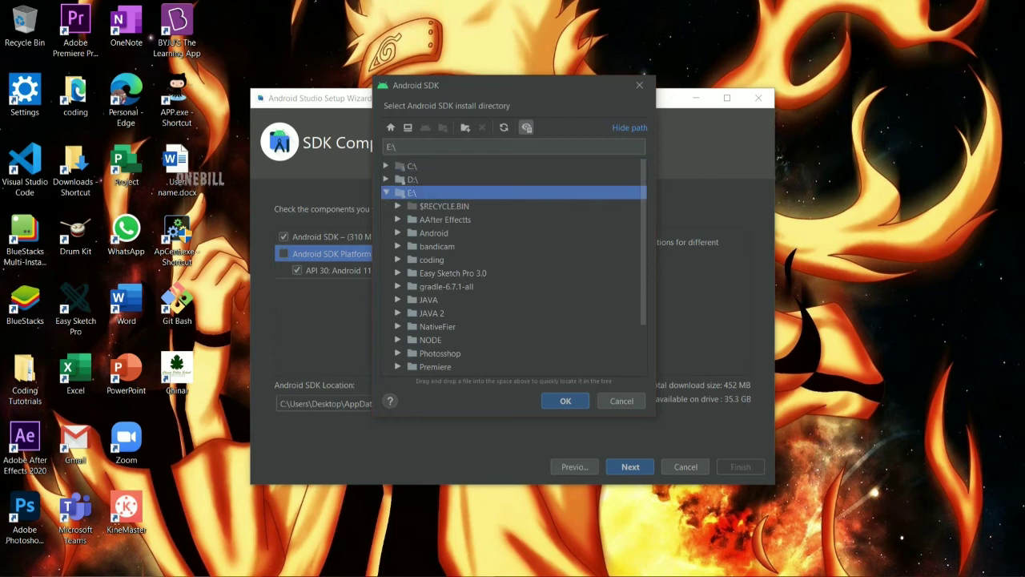
- Create a folder named aNDROID sdk on drive E: and set it as the Android SDK location
left_click(464, 127)
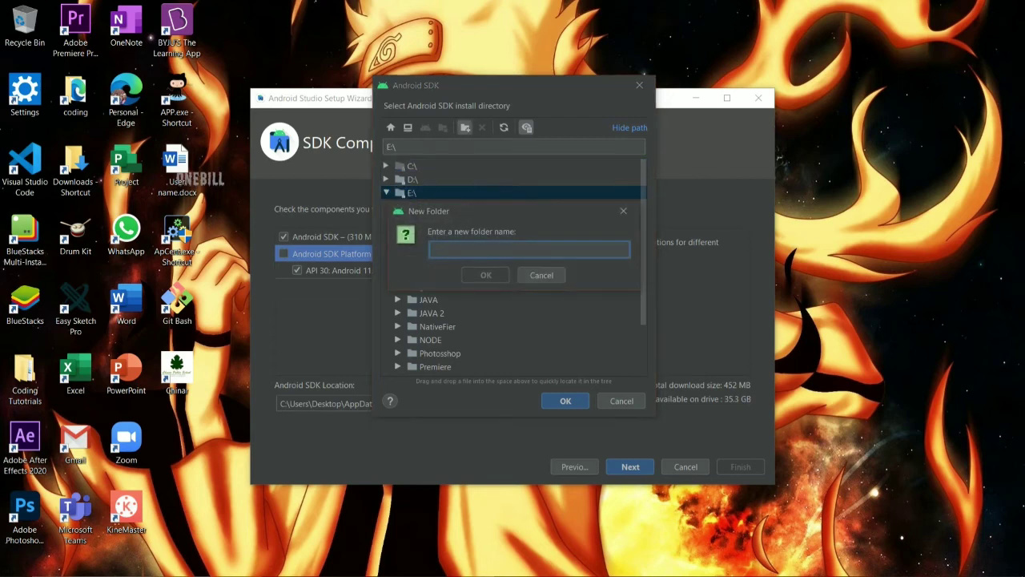
type("aN")
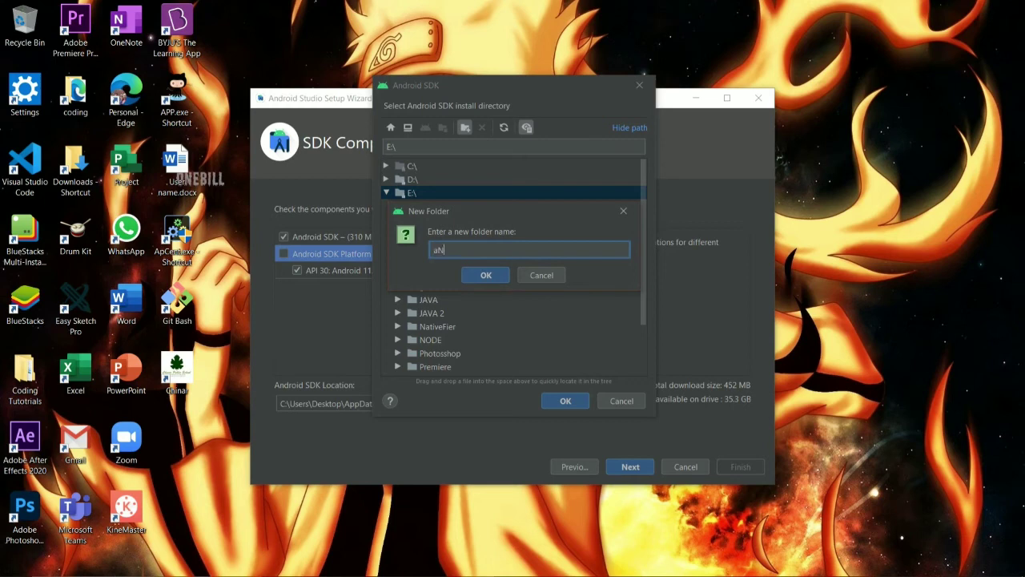
type("DROID ")
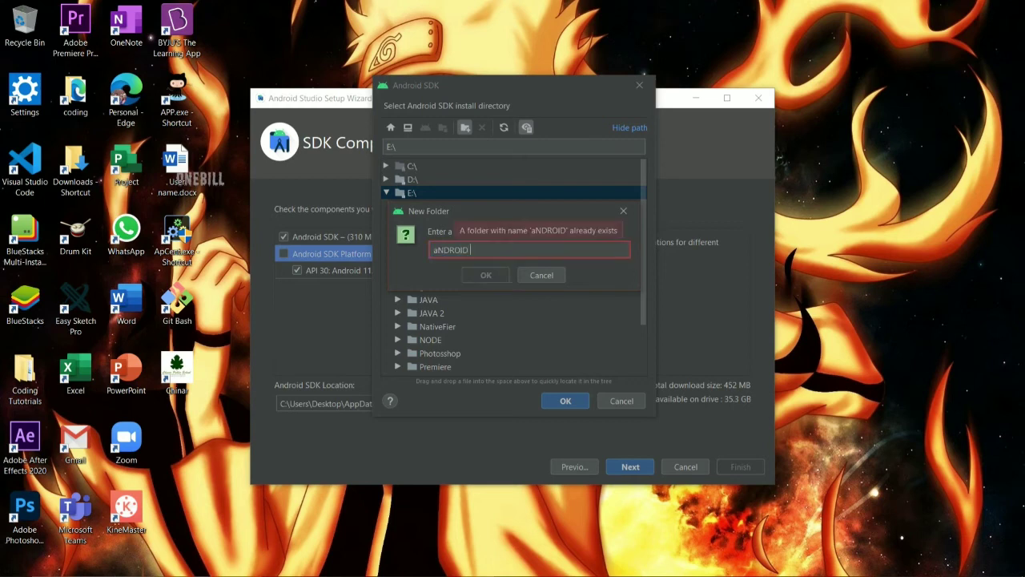
type("sdk")
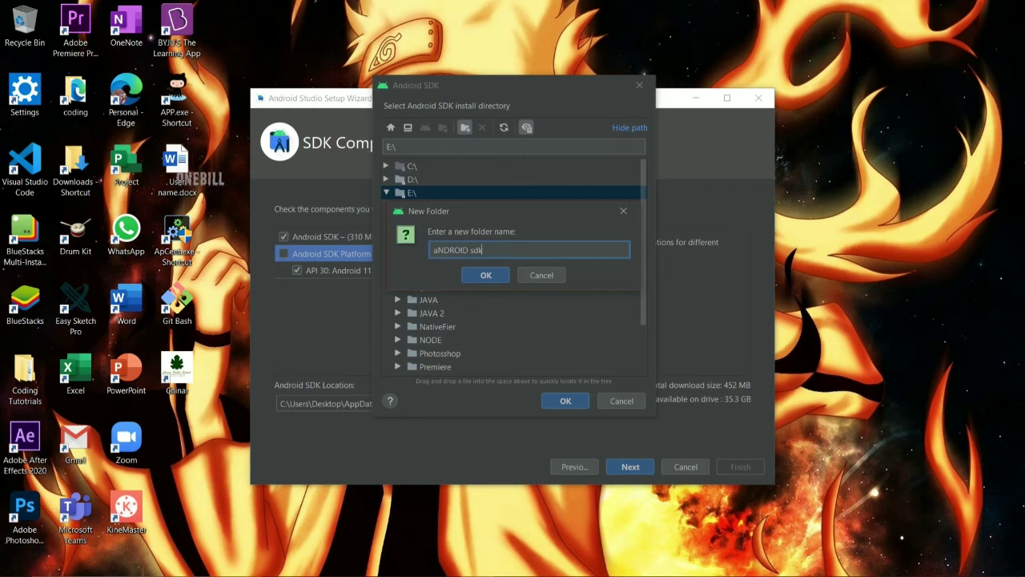
key("Return")
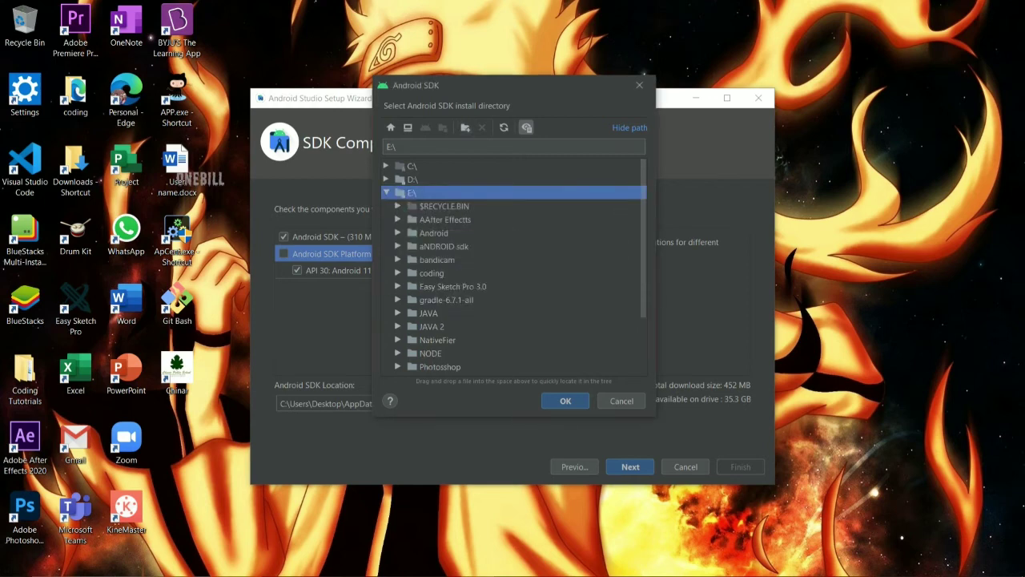
key("Return")
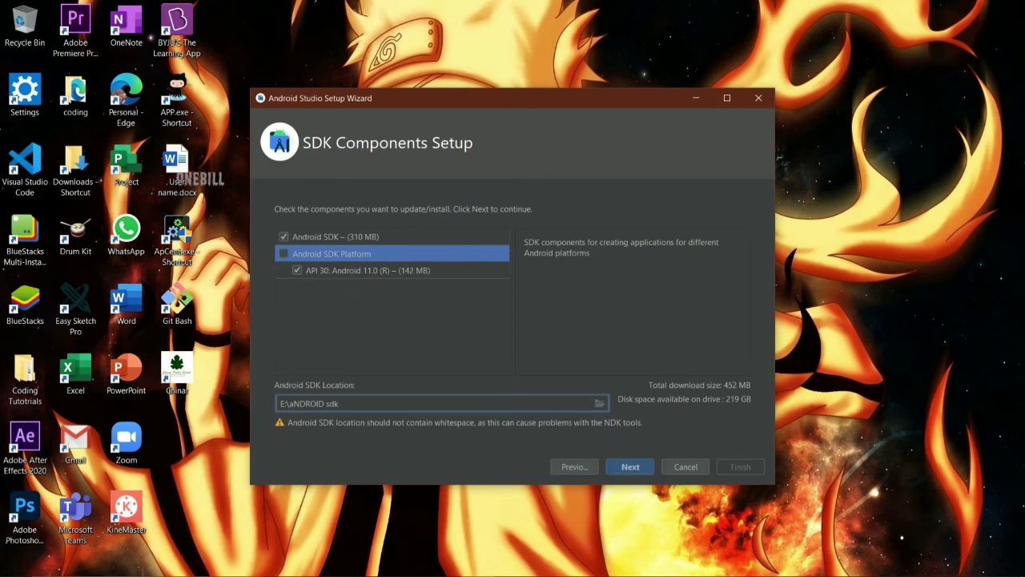
- Reopen the SDK install directory chooser and, in File Explorer, rename the aNDROID sdk folder on drive E: as SDK
left_click(600, 403)
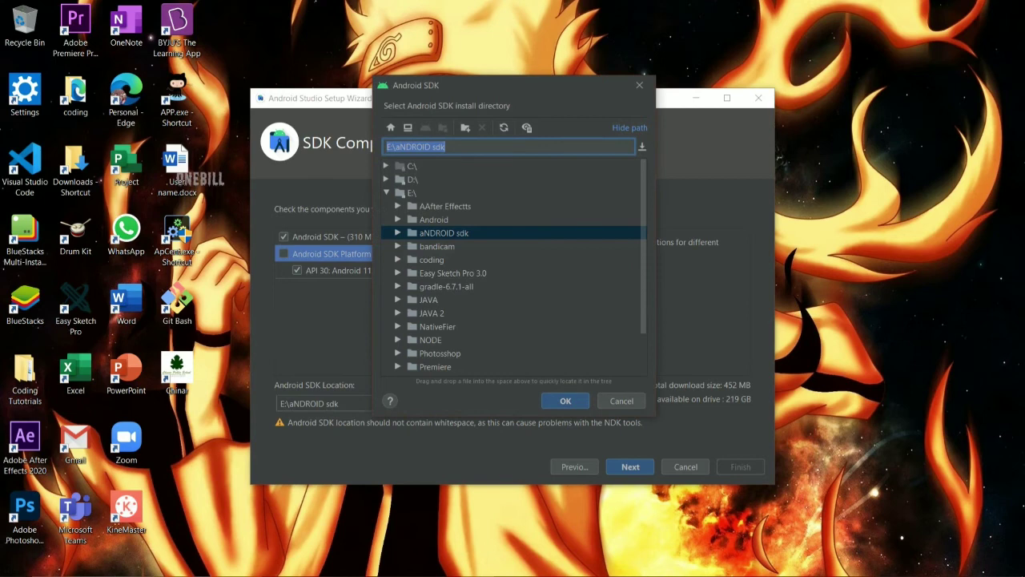
key("Tab")
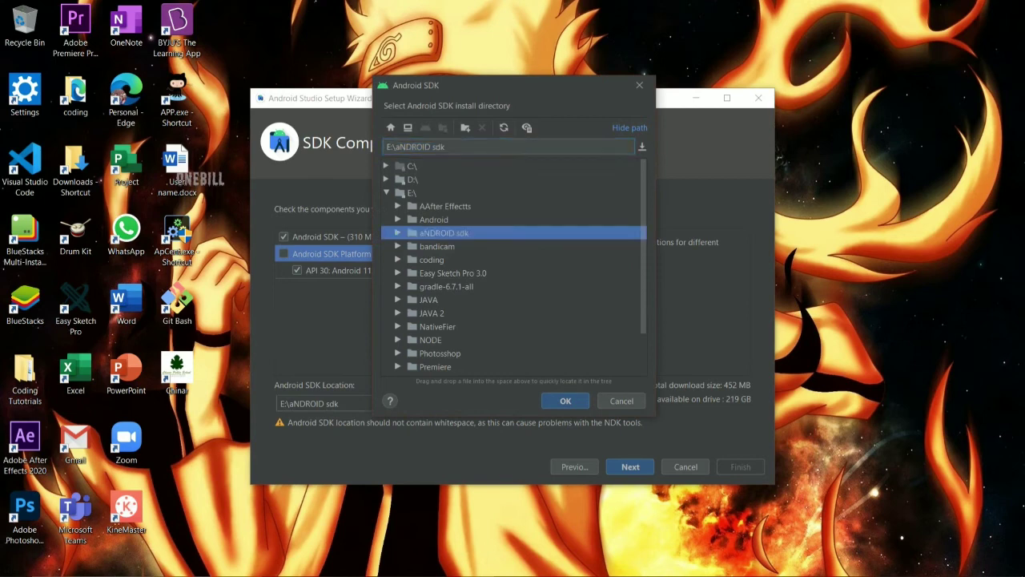
key("alt+Tab")
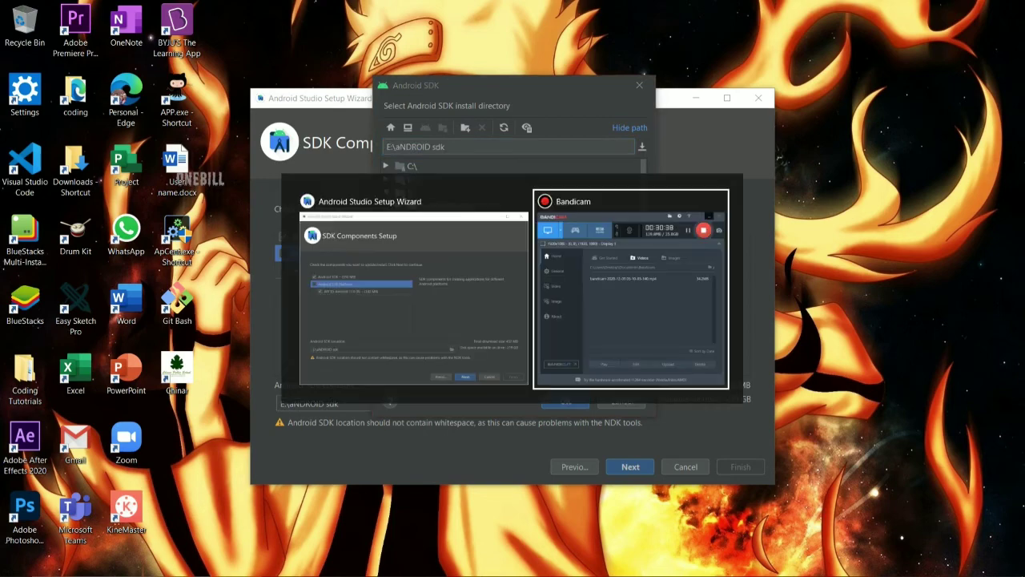
key("super+e")
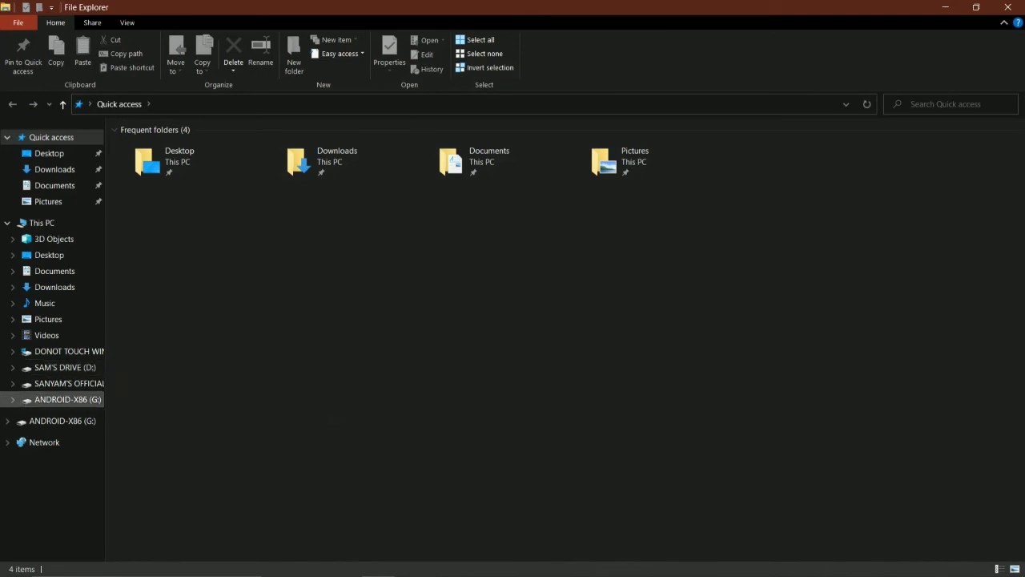
left_click(69, 383)
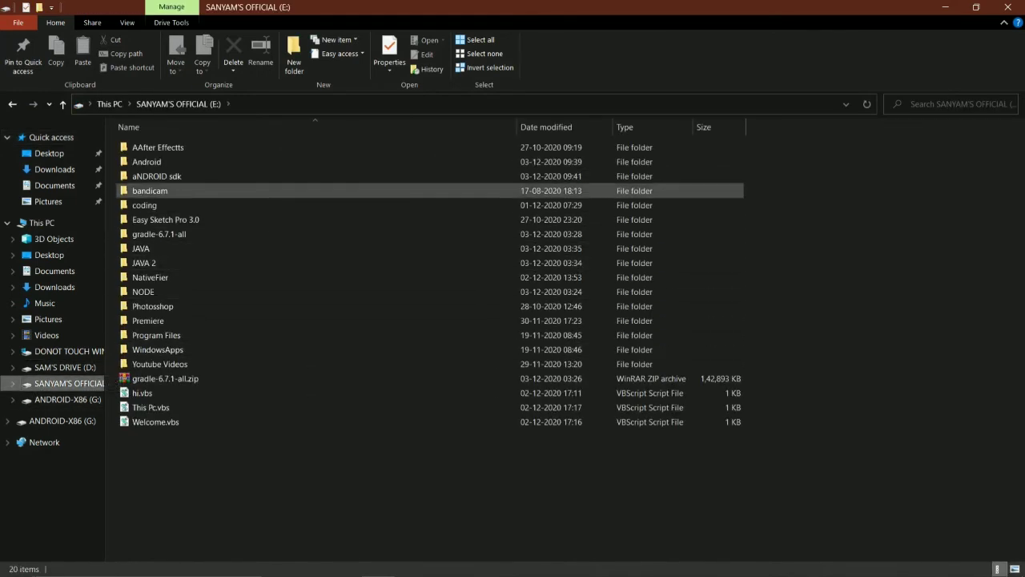
left_click(156, 177)
key("F2")
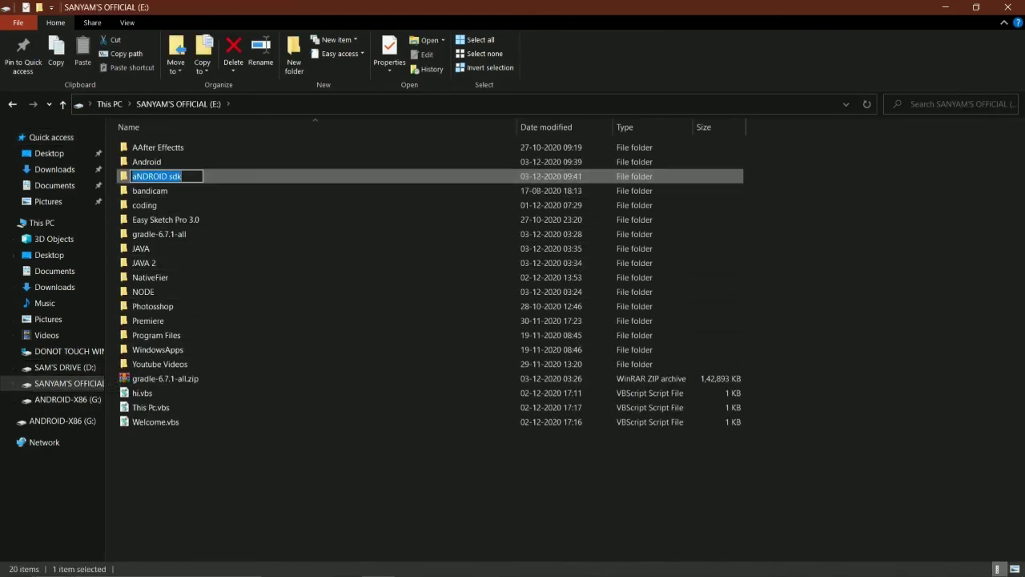
type("SDK")
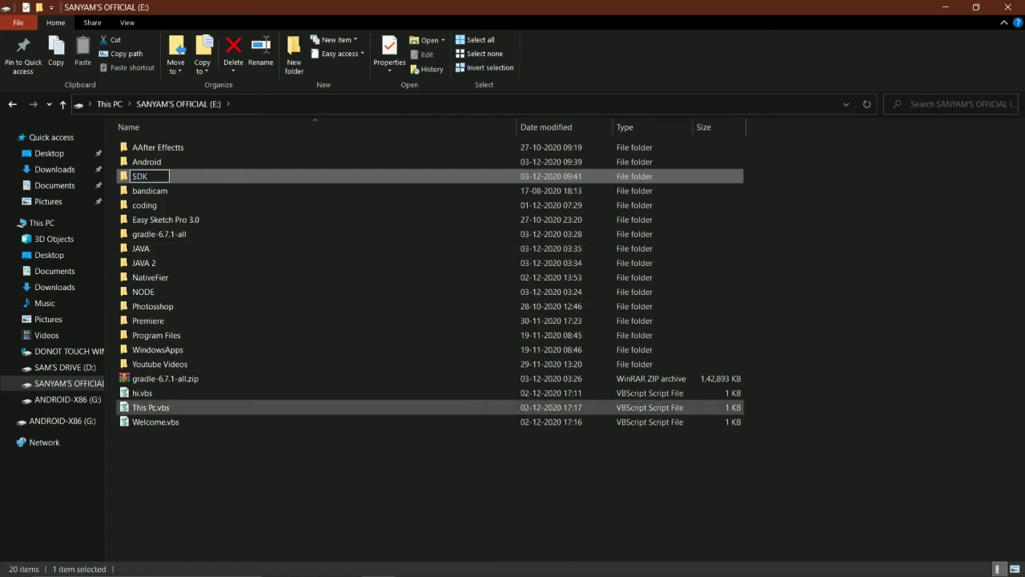
left_click(416, 480)
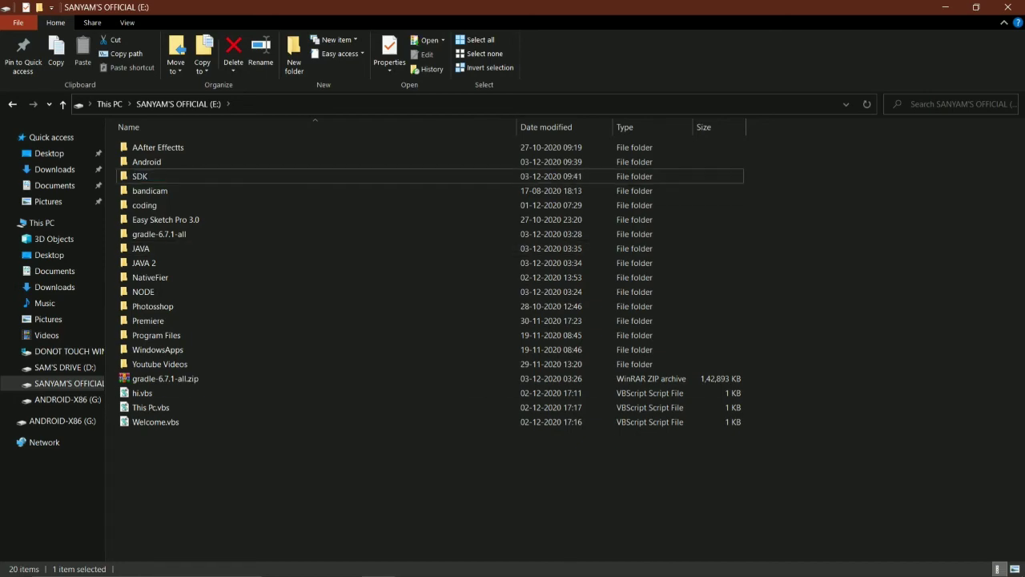
- Return to the Android Studio Setup Wizard and choose E:\SDK as the Android SDK location
key("alt")
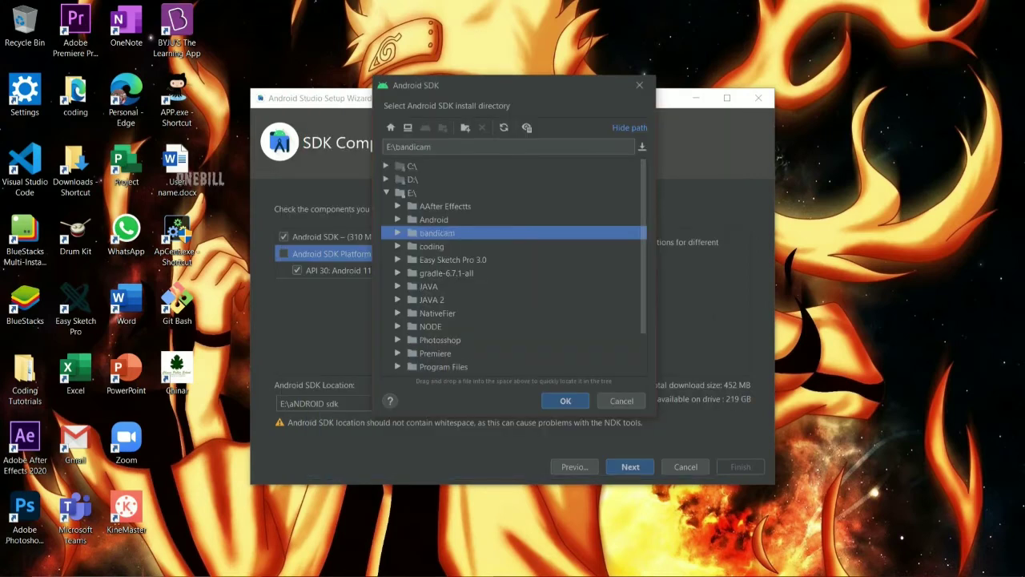
scroll(512, 264, "down", 2)
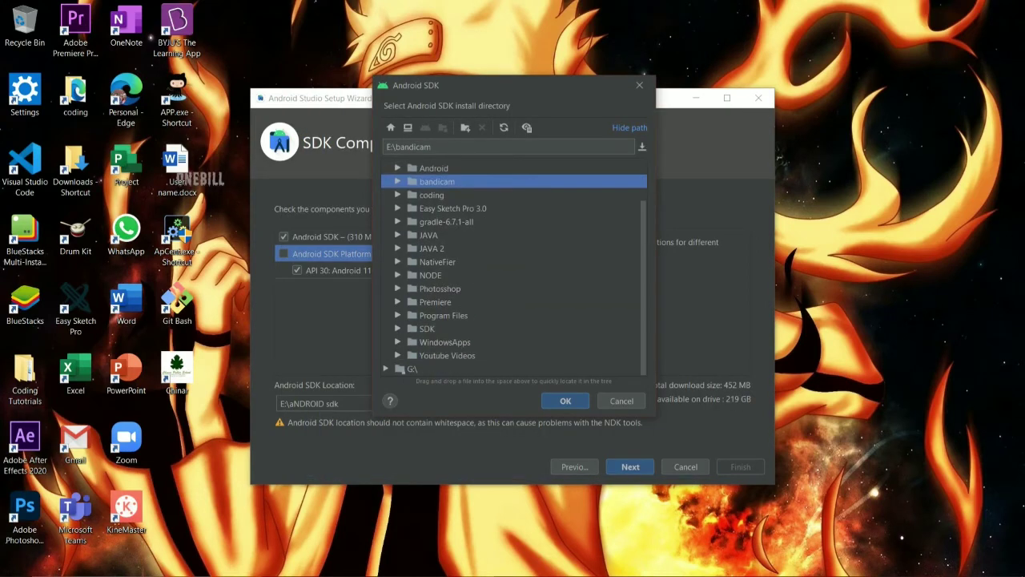
left_click(427, 329)
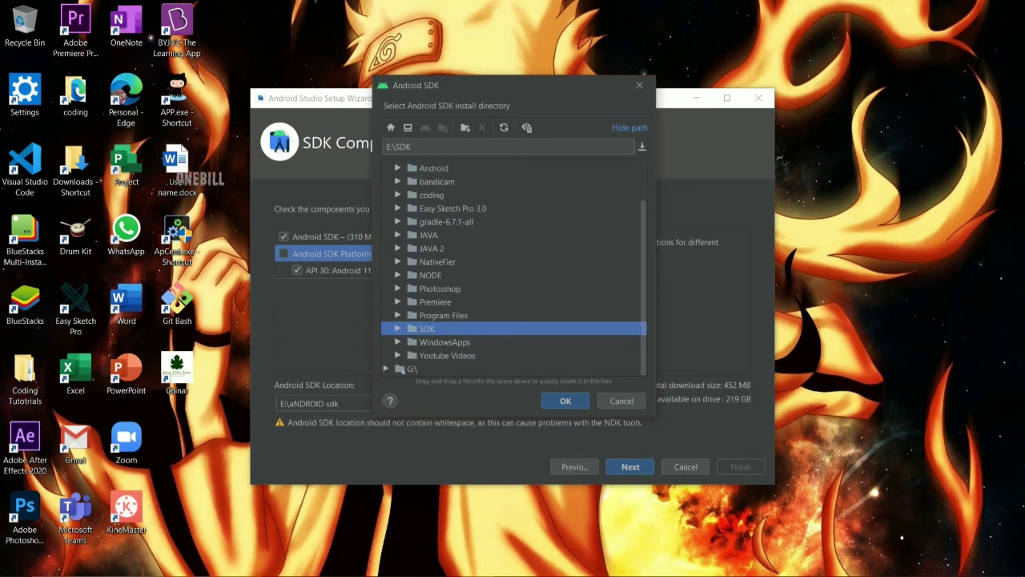
key("Return")
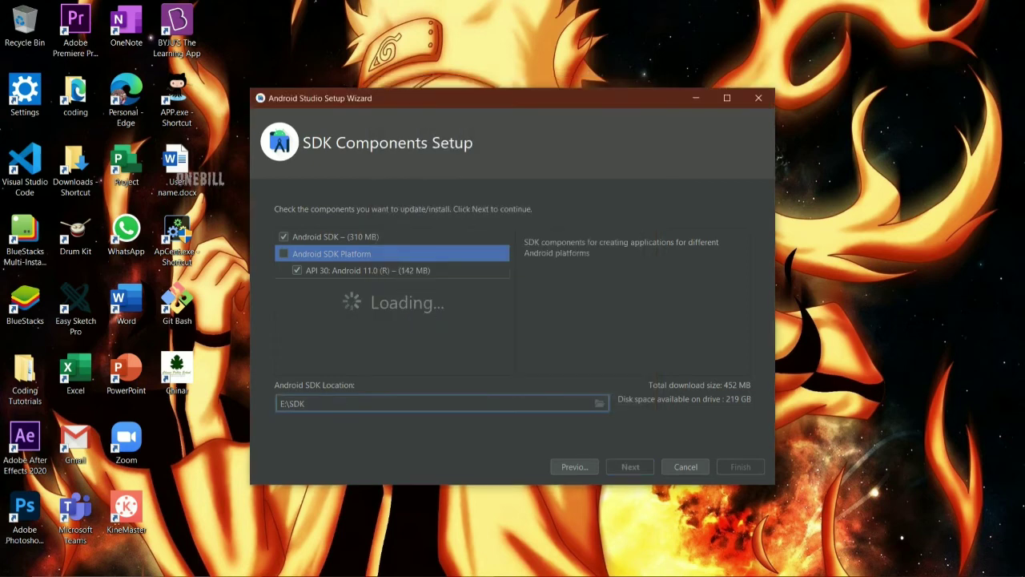
- Review the SDK component descriptions, accept the listed installation settings and start downloading the components
left_click(369, 270)
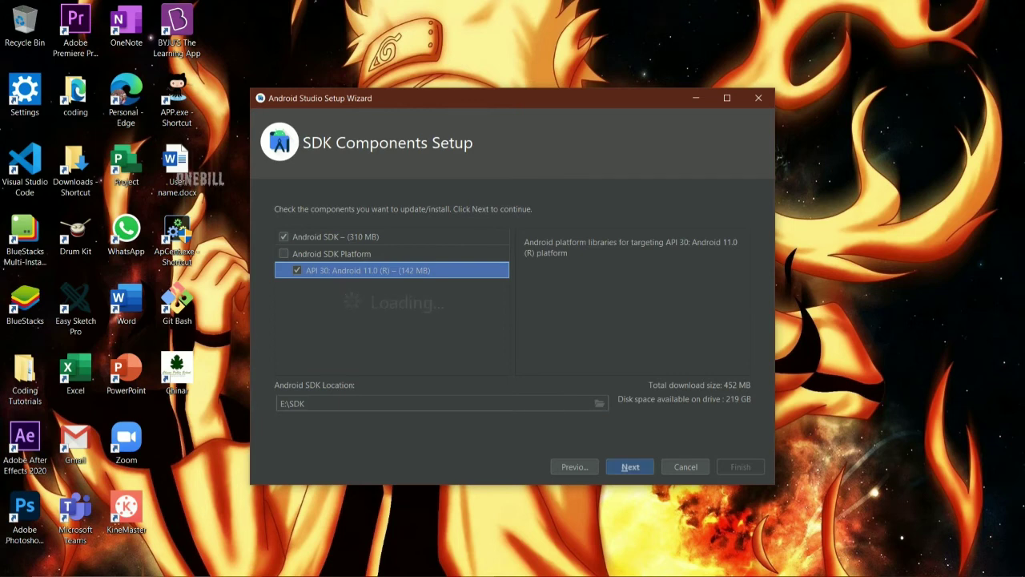
left_click(332, 253)
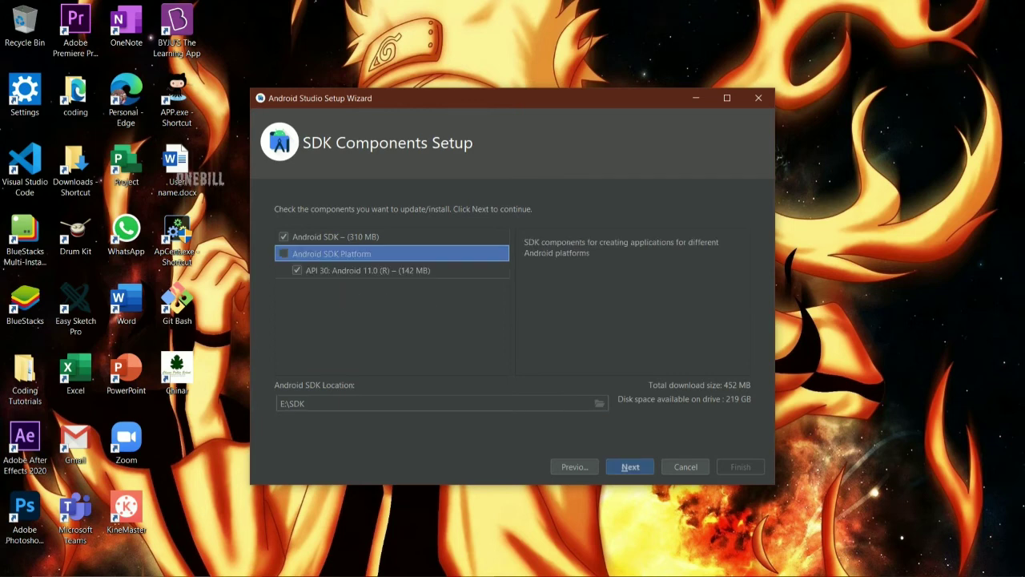
left_click(335, 236)
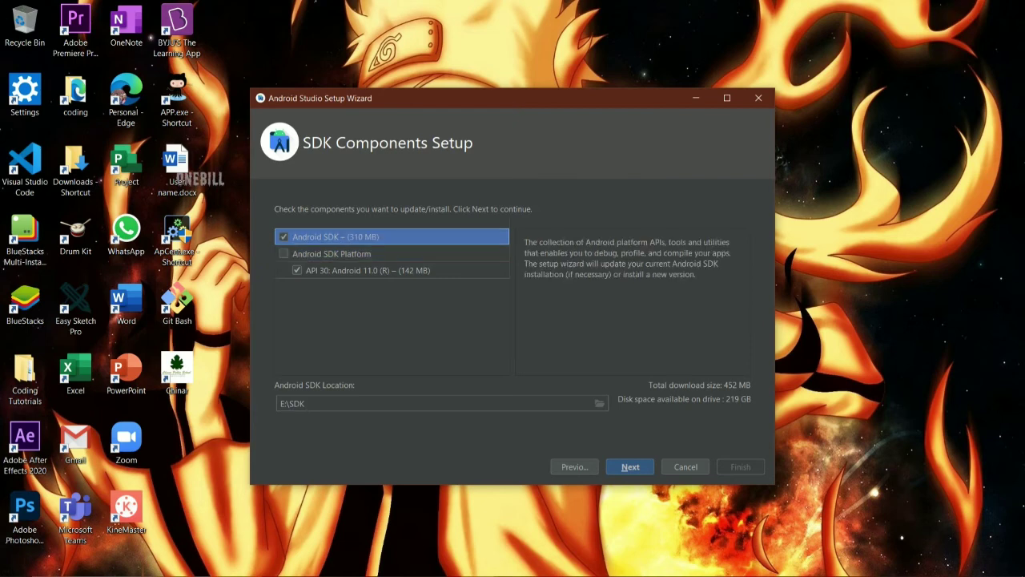
left_click(630, 466)
scroll(512, 334, "down", 1)
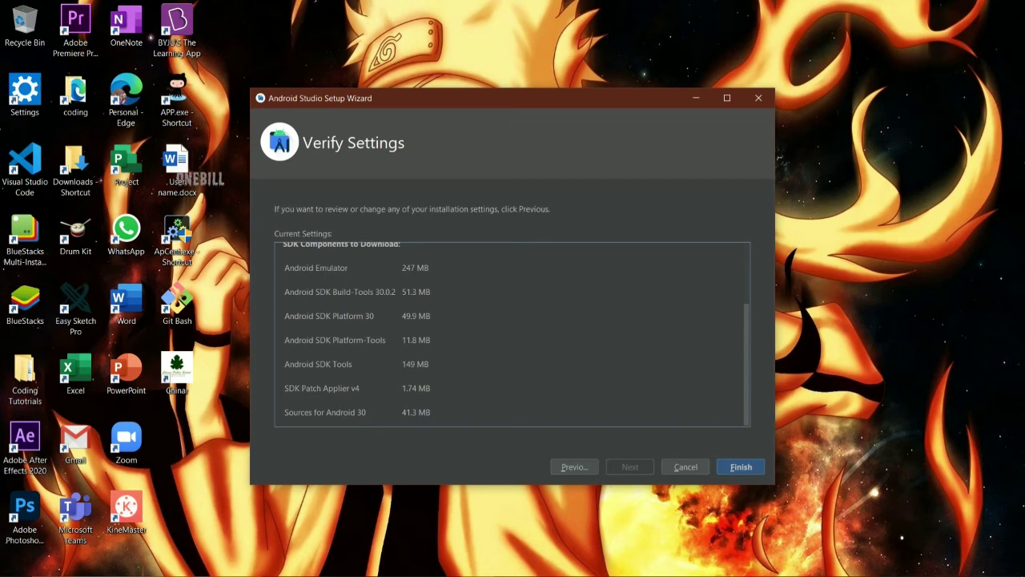
left_click(741, 466)
key("space")
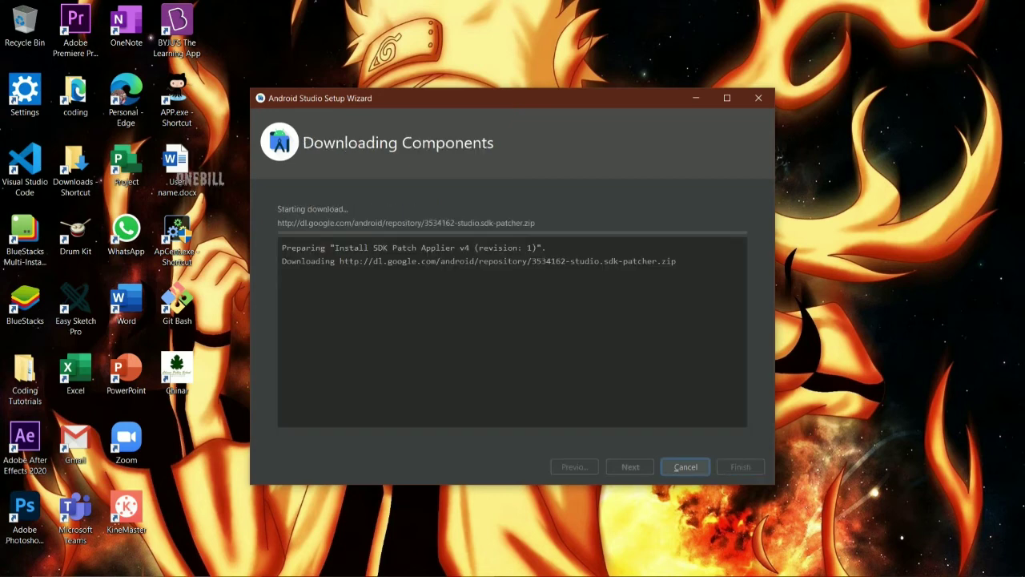
left_click_drag(677, 261, 383, 248)
left_click(383, 247)
key("alt+Tab")
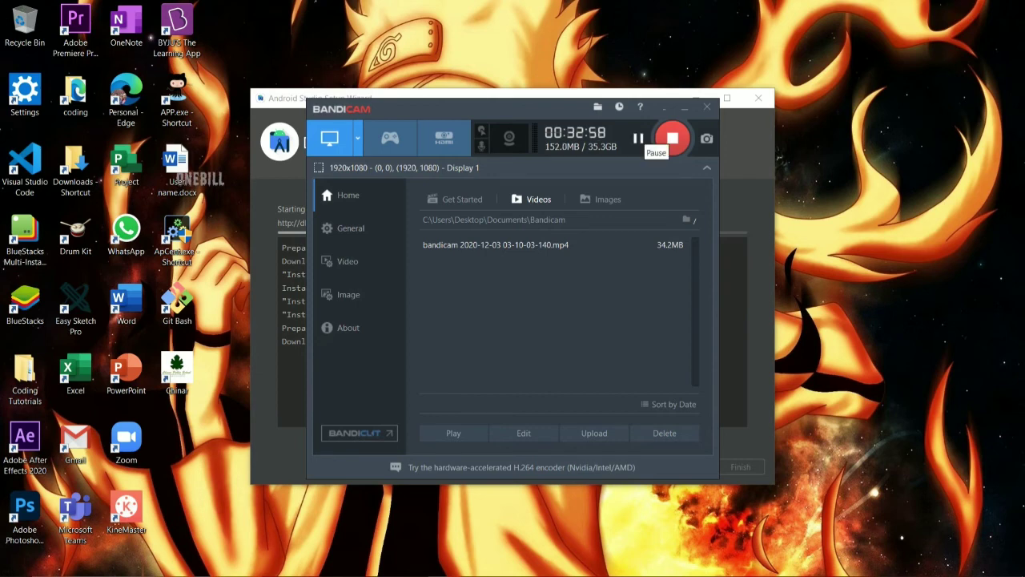
left_click(638, 139)
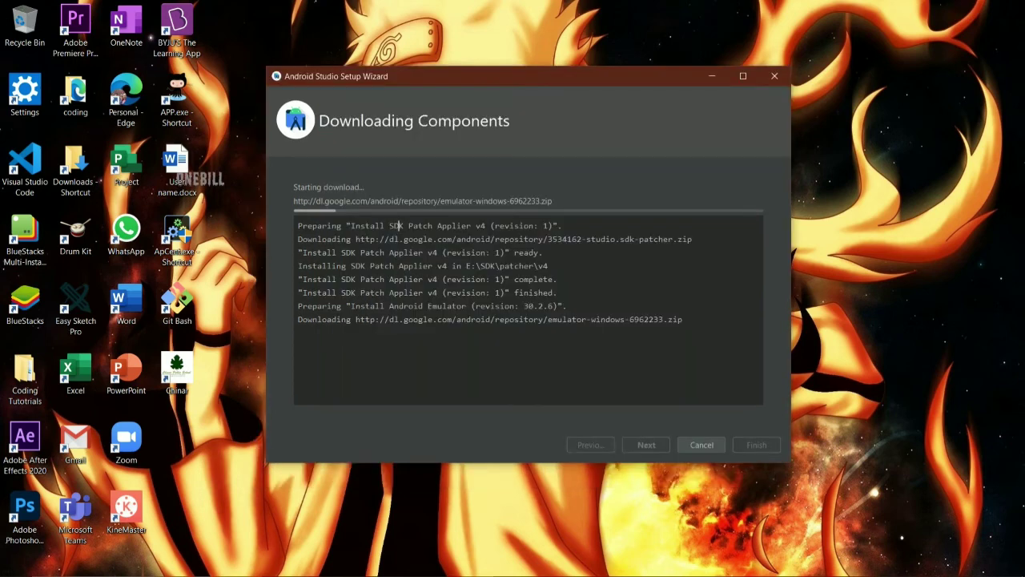
- Maximize the Android Studio Setup Wizard window and examine the component download log
left_click_drag(350, 238, 682, 319)
left_click(307, 253)
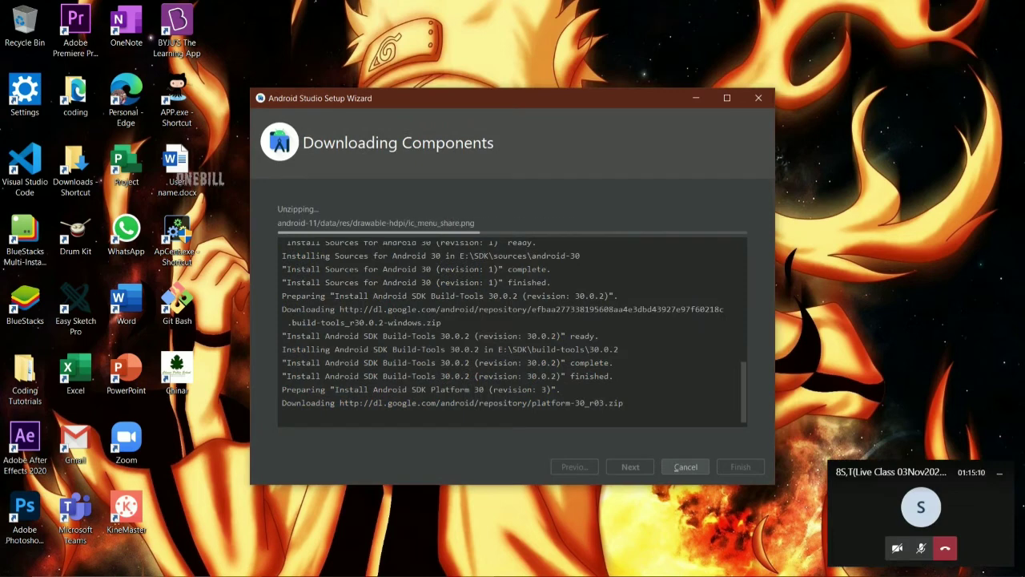
left_click_drag(383, 89, 383, 1)
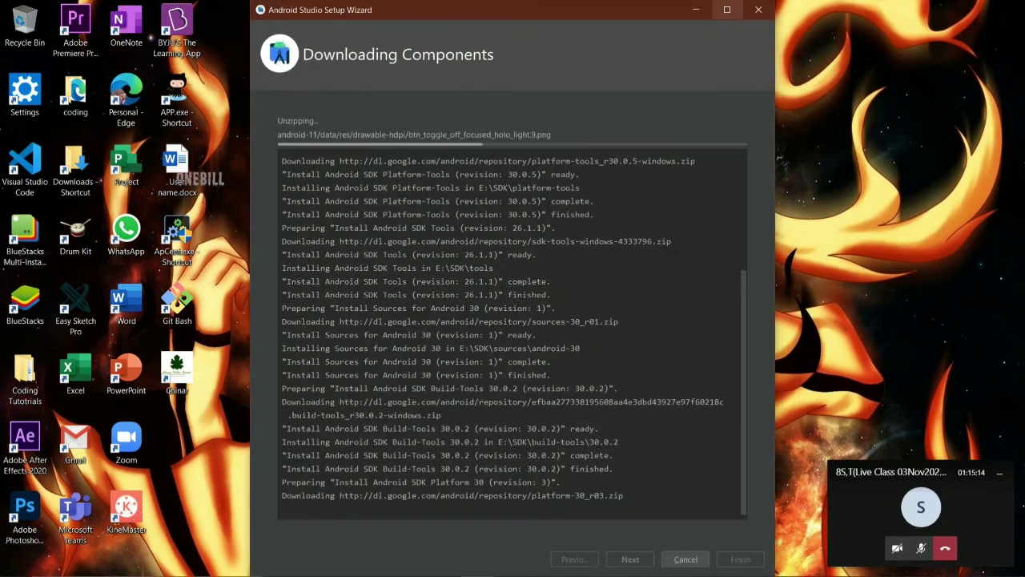
left_click(726, 9)
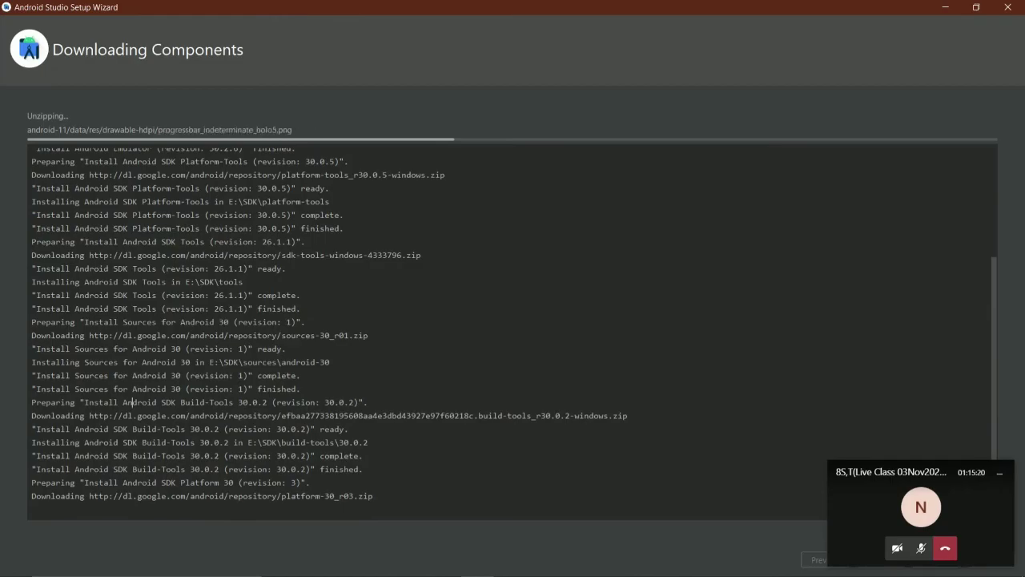
- Open the SDK folder on drive E: in File Explorer, examine its subfolders and return to the drive's root
key("super+e")
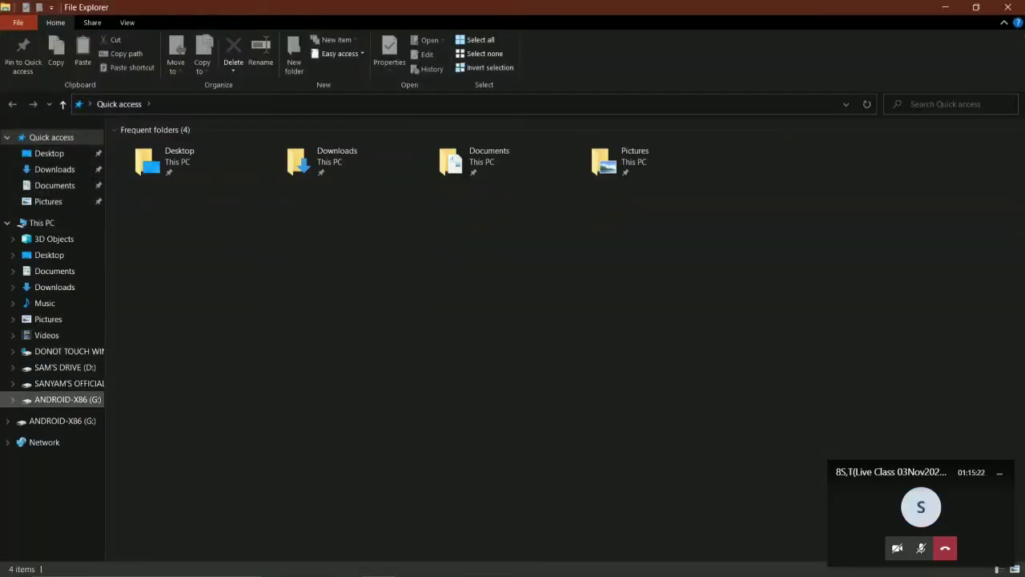
left_click(67, 399)
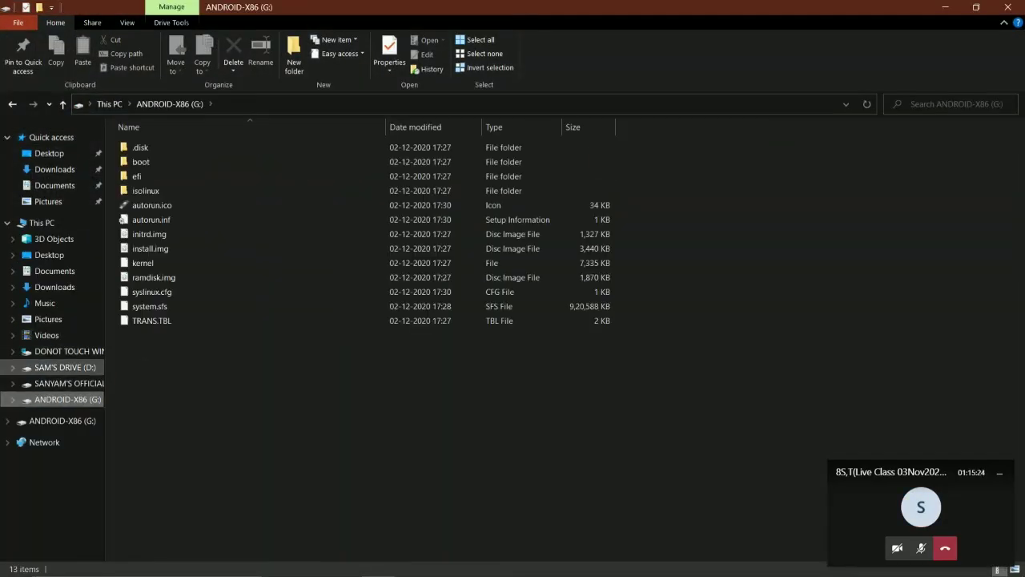
left_click(68, 382)
double_click(140, 334)
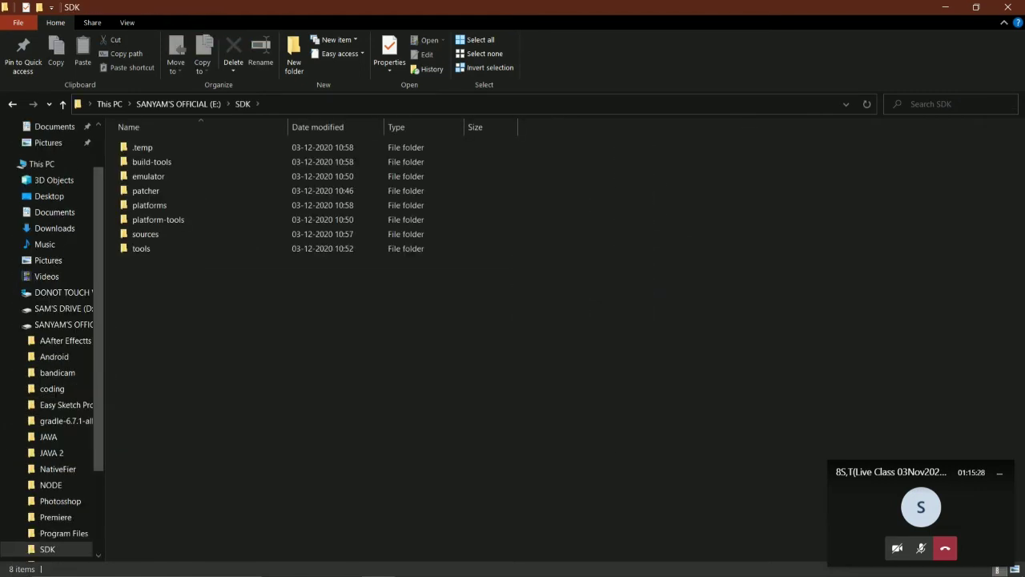
key("ctrl+a")
left_click(177, 103)
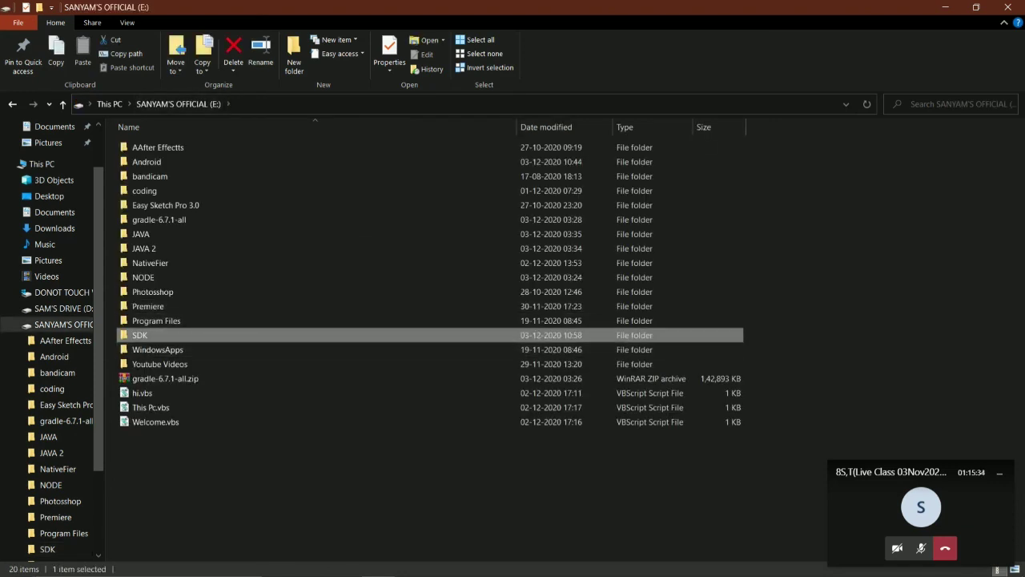
key("Return")
left_click(149, 205)
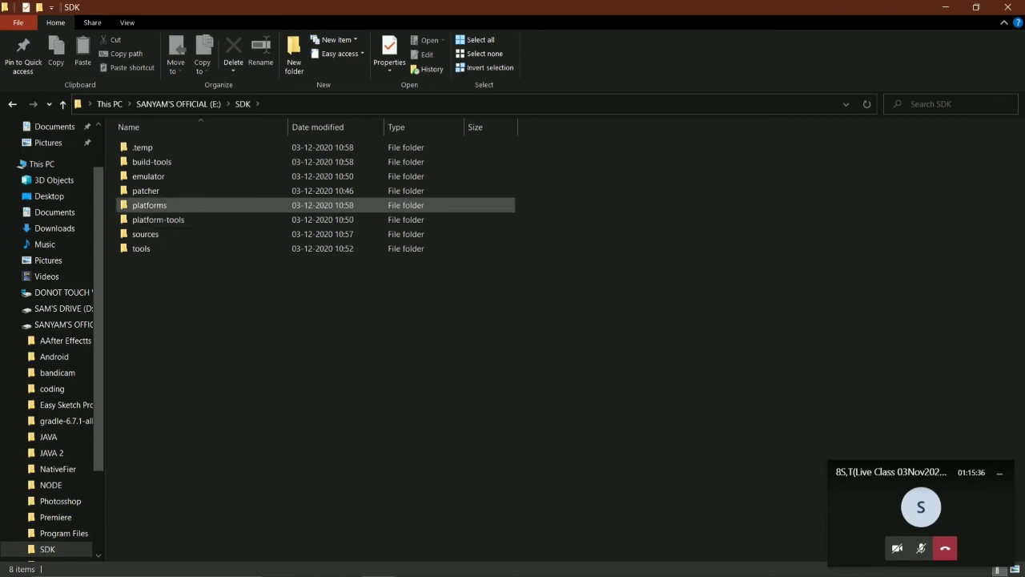
left_click(144, 234)
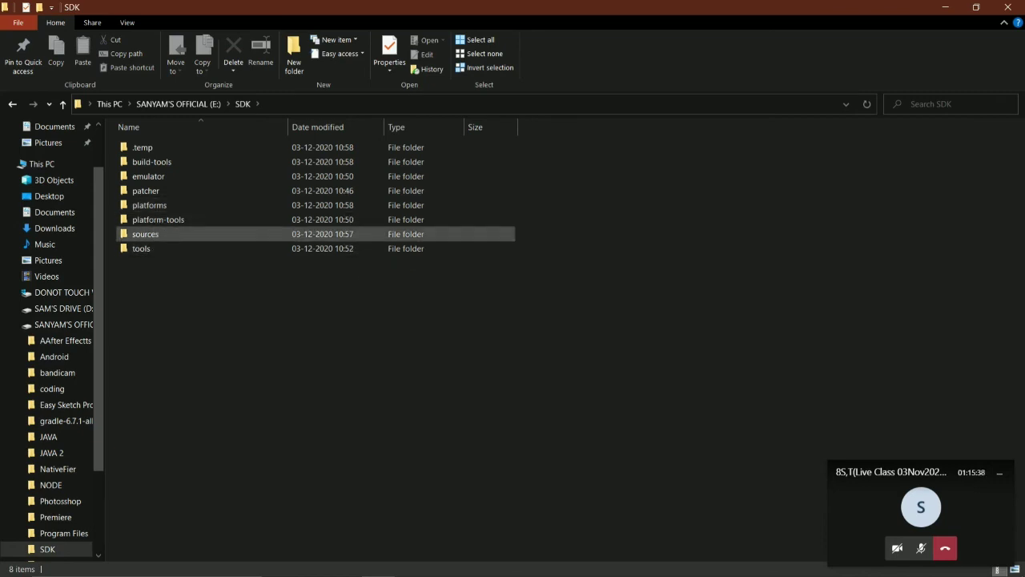
left_click(178, 104)
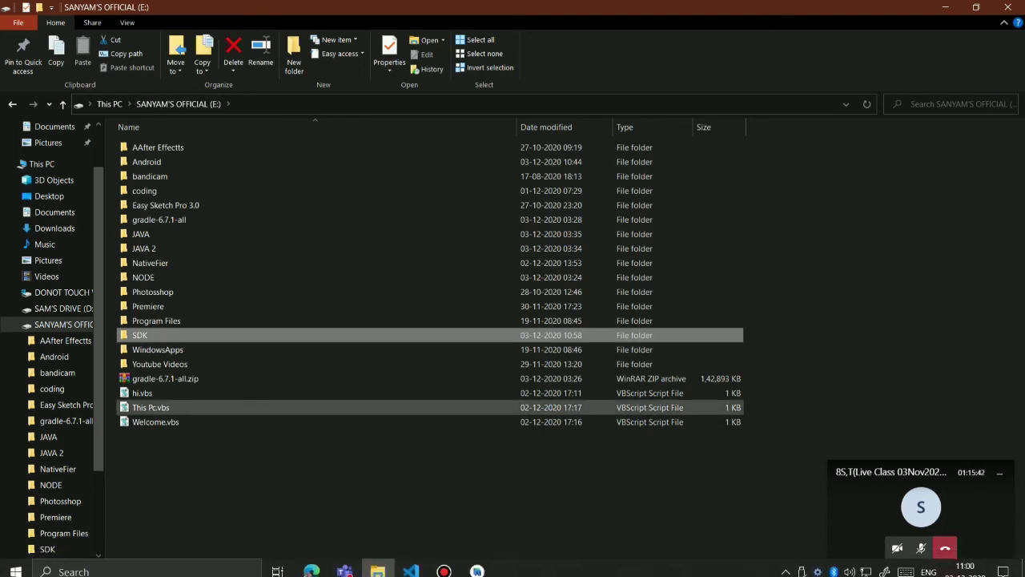
- Open the system environment variables settings, then copy the path of the SDK folder on drive E: for use there
key("super")
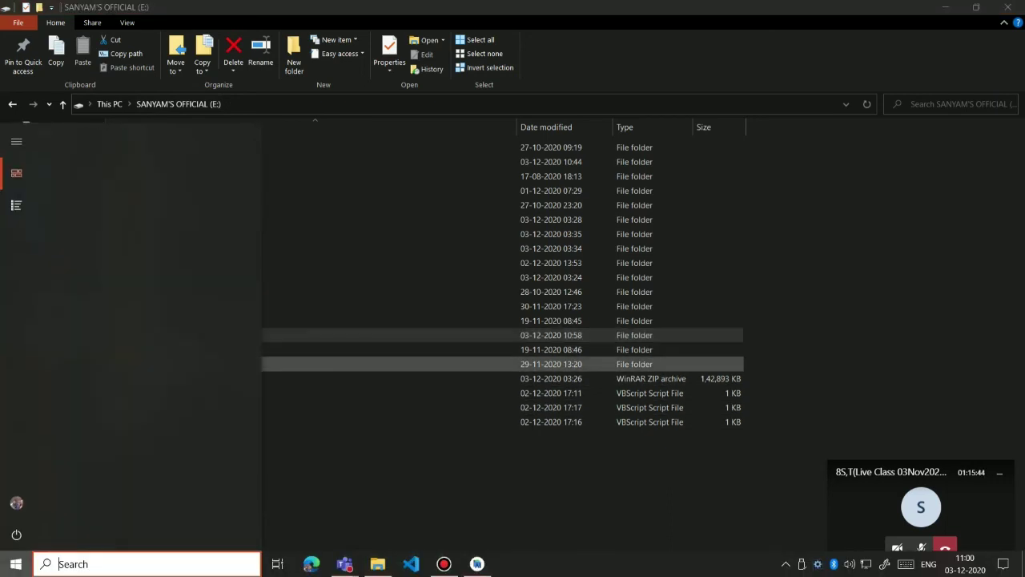
type("en")
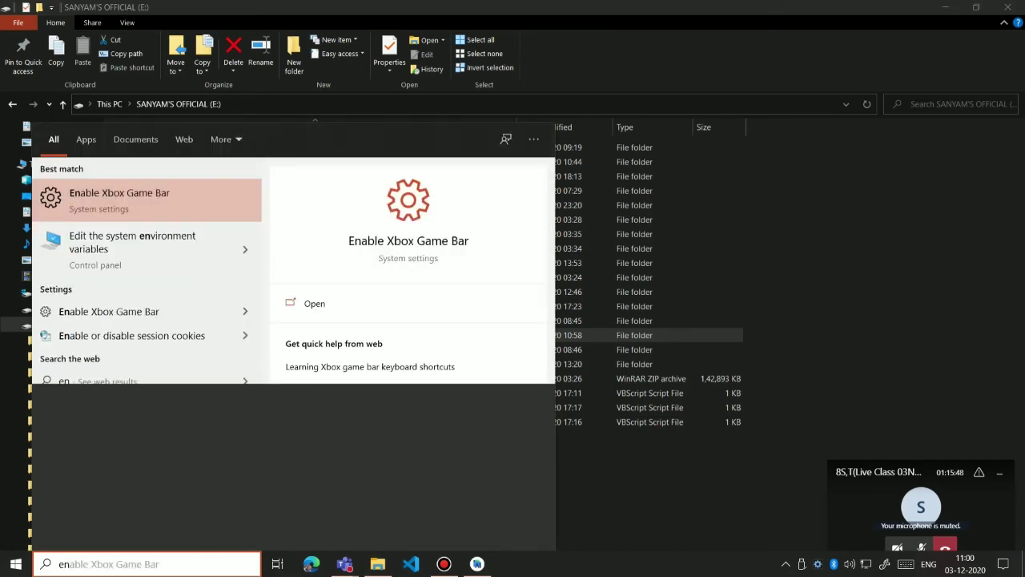
key("Down")
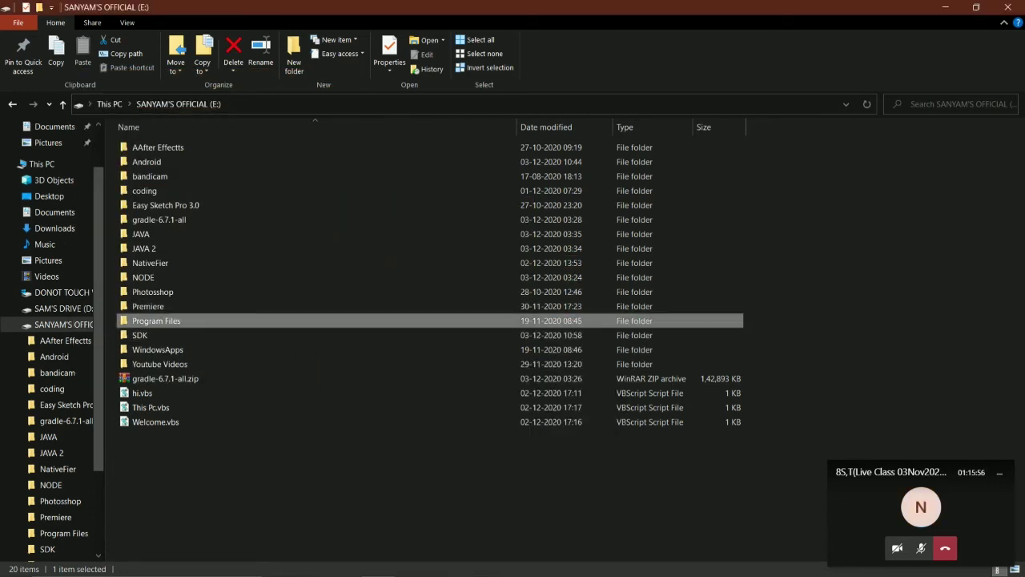
double_click(140, 335)
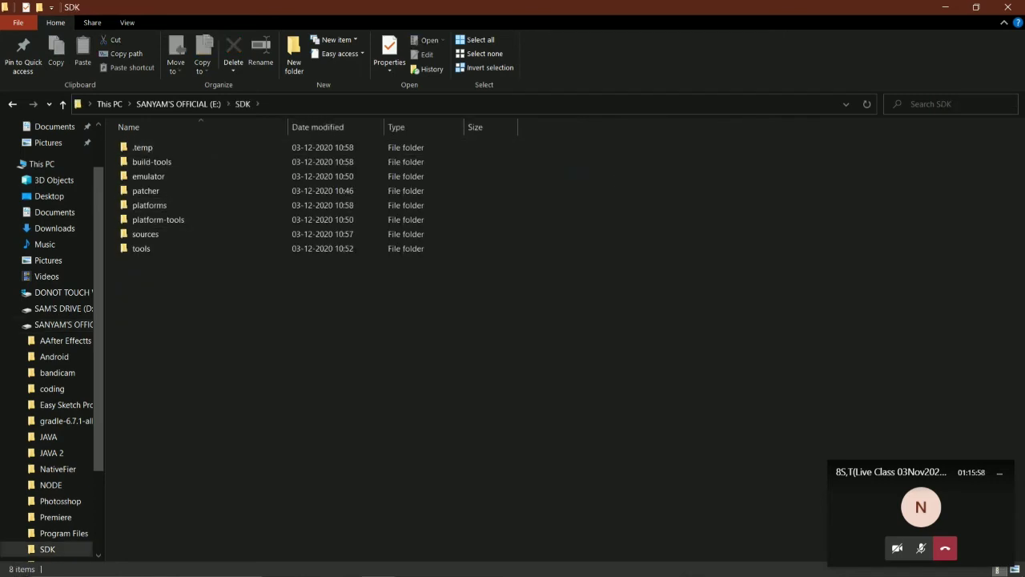
key("alt+d")
key("ctrl+c")
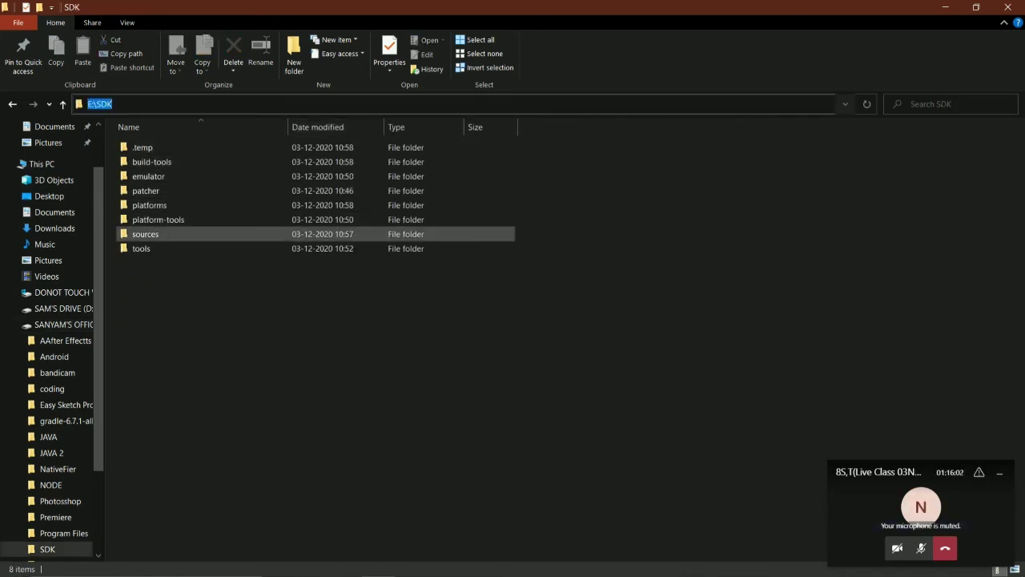
key("alt+Tab")
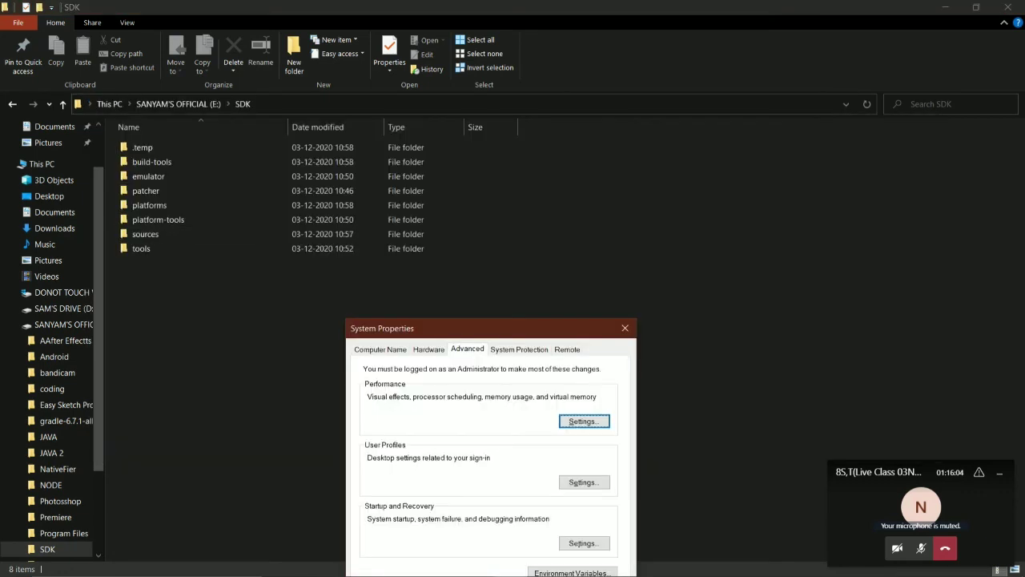
- Set the user variable ANDROID_HOME to E:\SDK, save the environment variables and close System Properties
left_click_drag(416, 328, 325, 147)
key("alt+n")
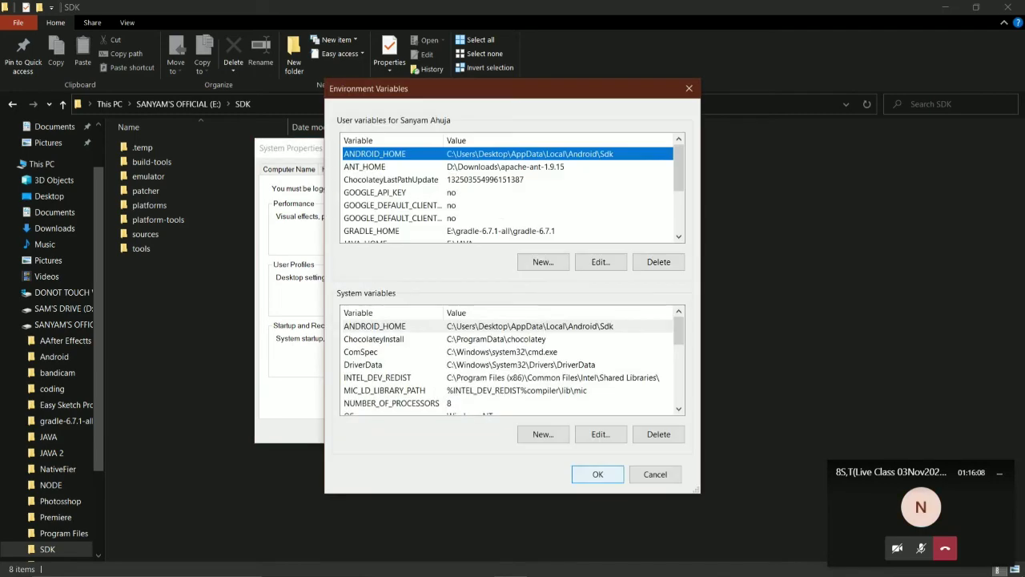
key("alt+e")
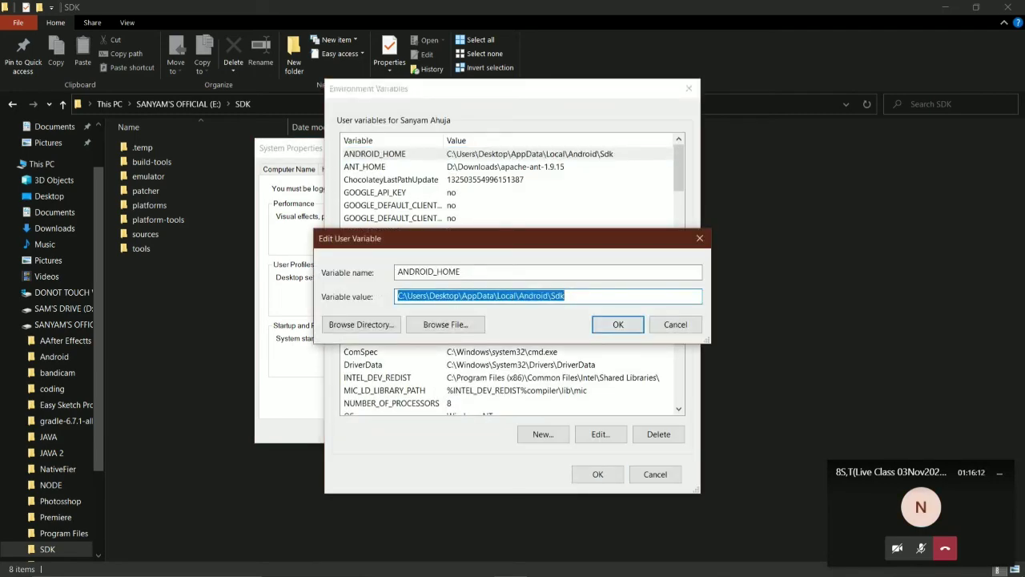
key("ctrl+v")
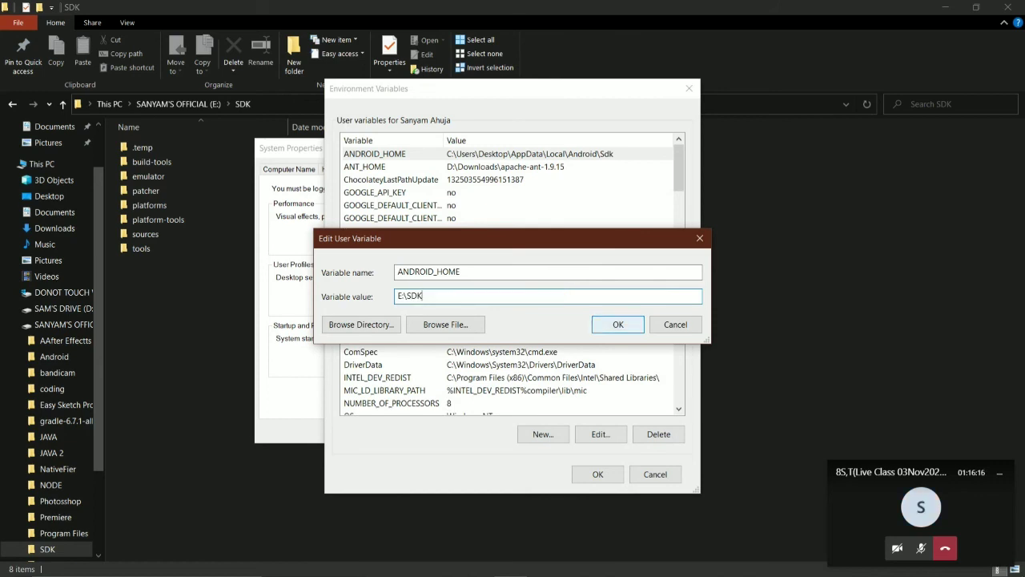
key("Return")
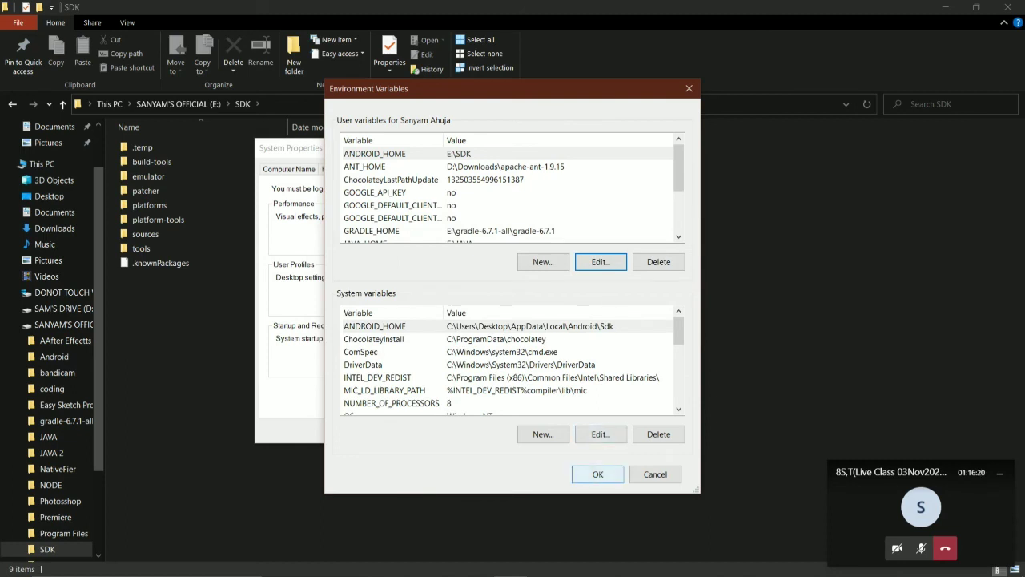
key("Return")
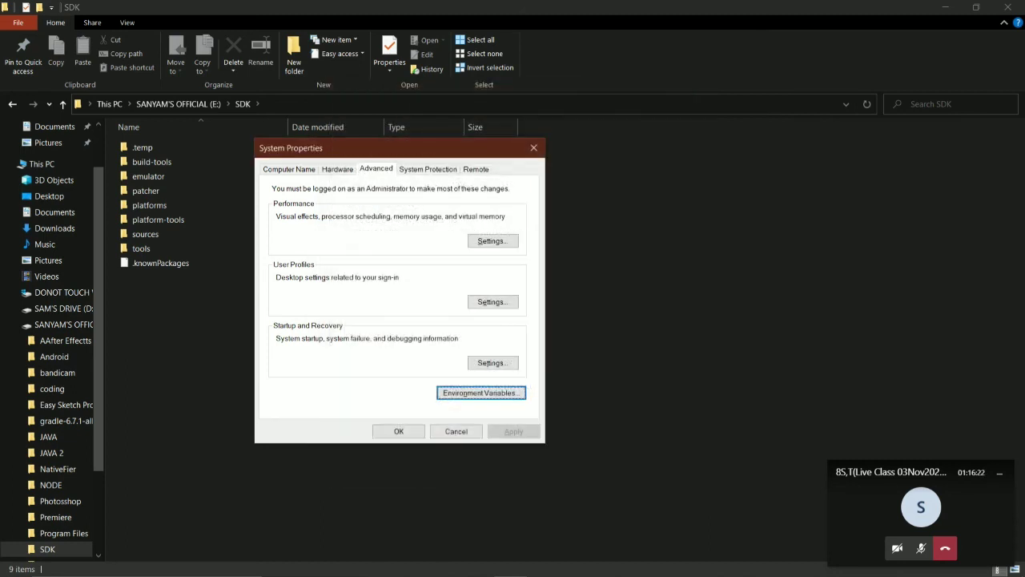
key("Tab")
key("Return")
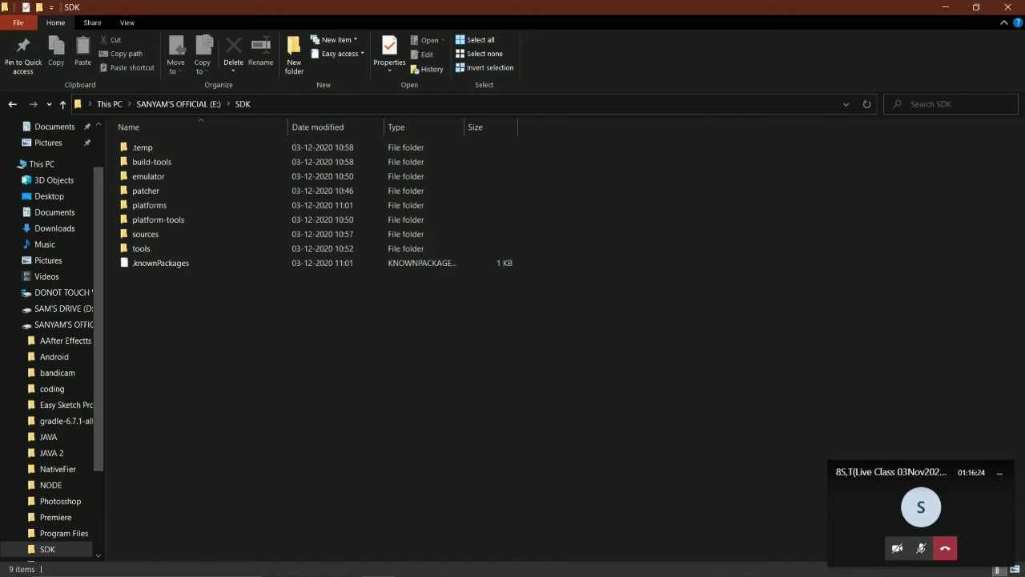
- Close File Explorer, review the component download log in the restored Android Studio Setup Wizard and finish the wizard
left_click(1007, 7)
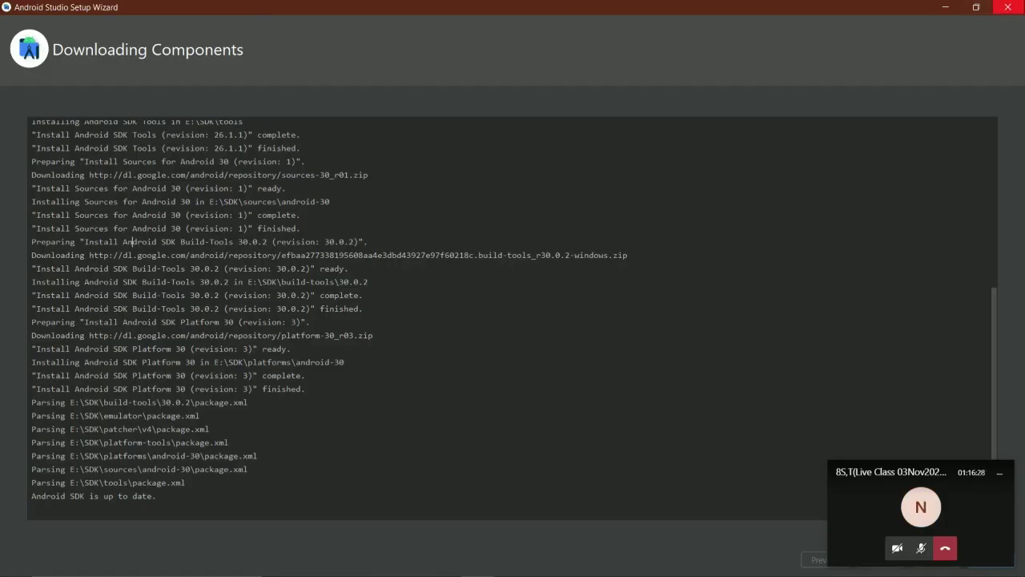
left_click(976, 7)
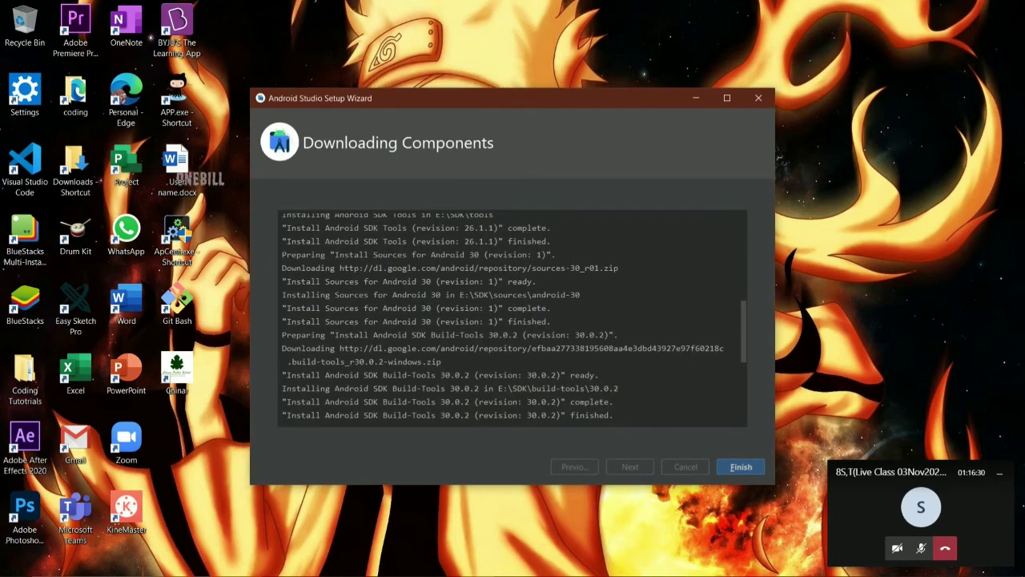
scroll(513, 317, "up", 3)
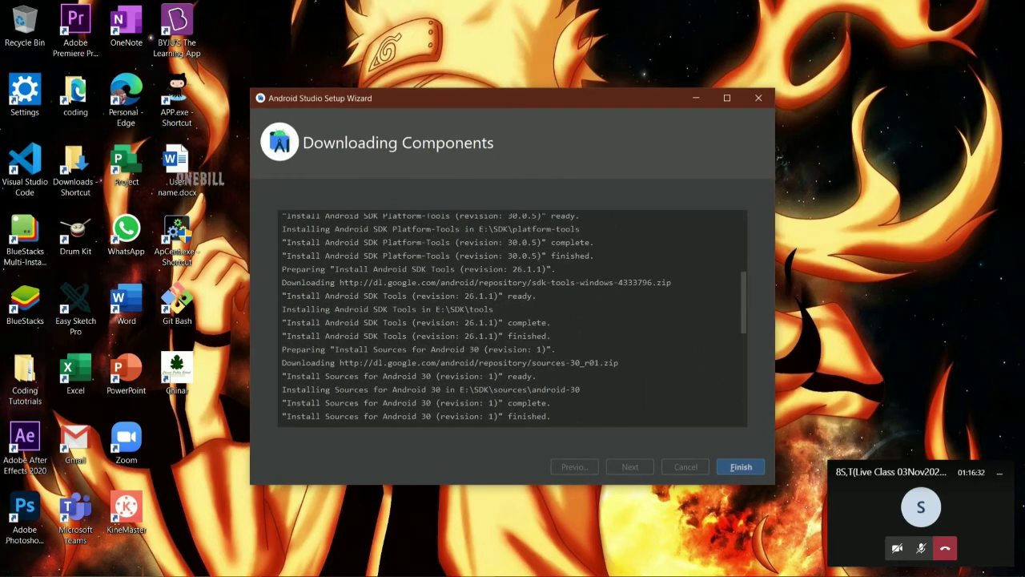
scroll(512, 316, "down", 5)
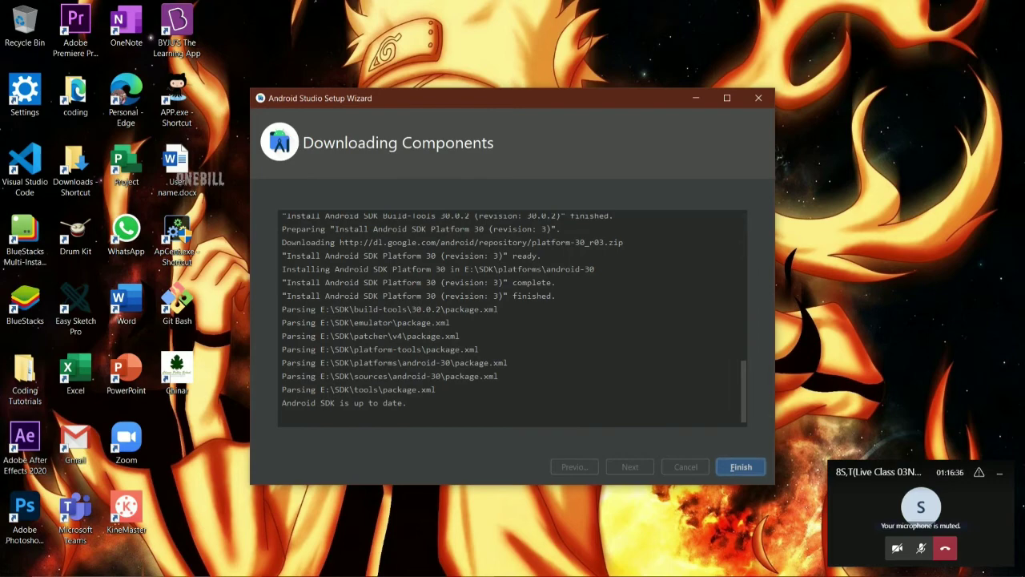
left_click(741, 466)
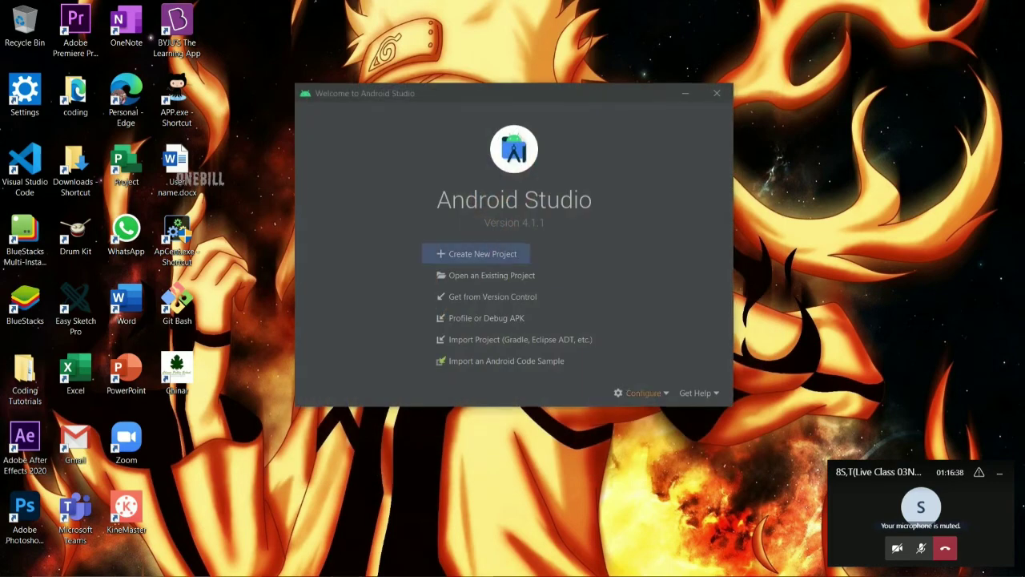
- In the SDK Manager, select the Android 10.0 (Q) and Android 9.0 (Pie) platforms for installation
left_click(643, 392)
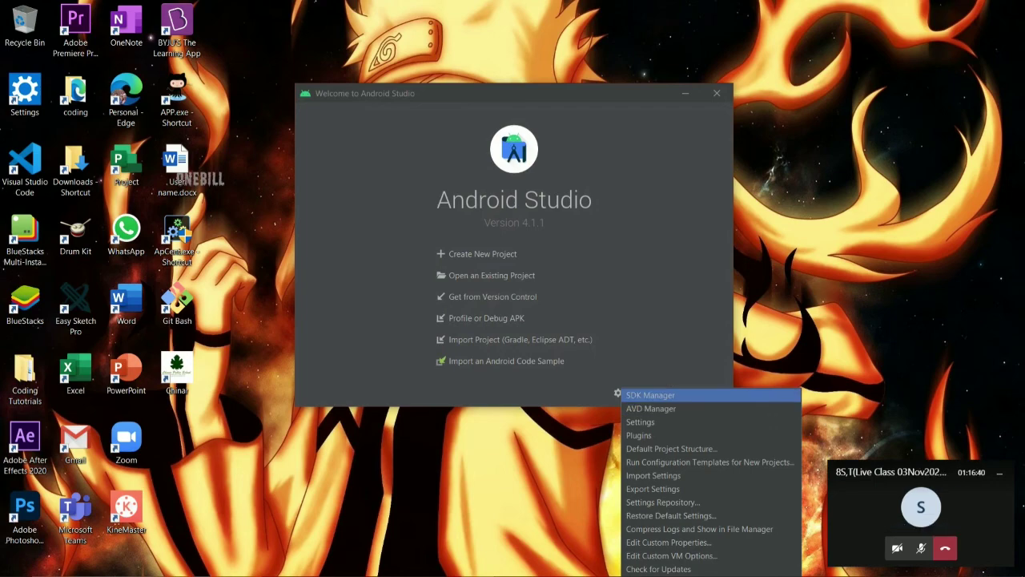
left_click(650, 395)
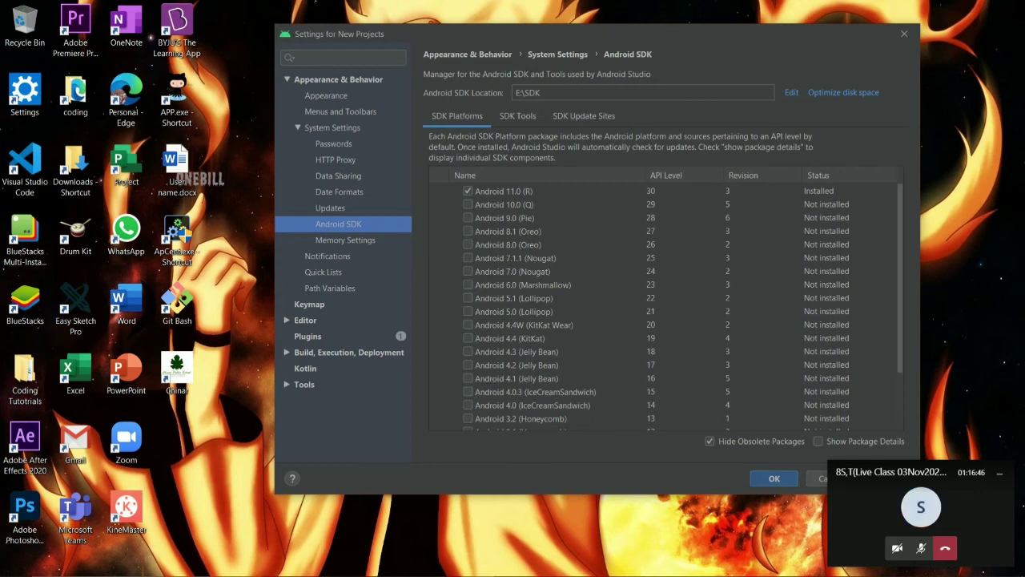
left_click(827, 205)
key("space")
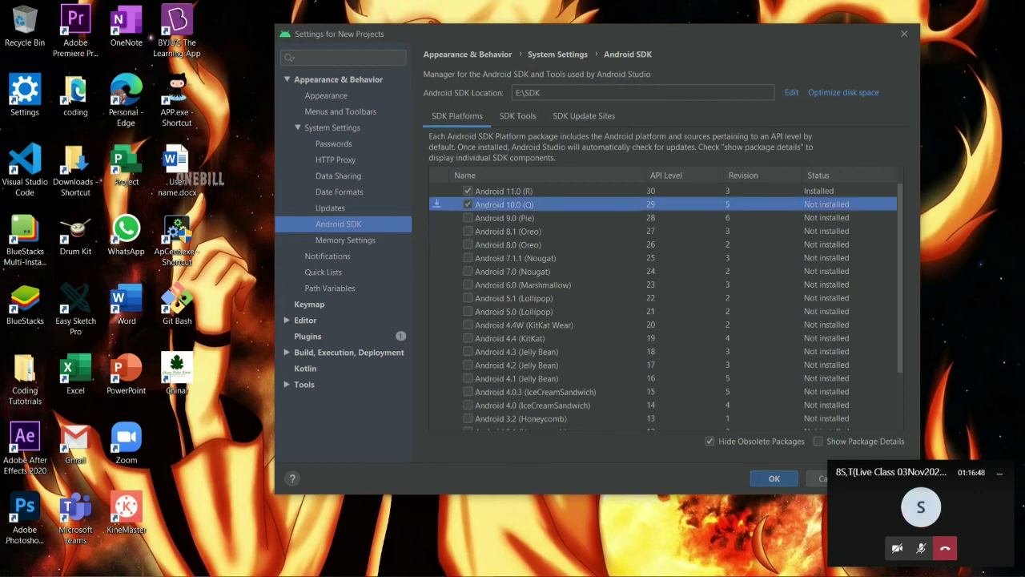
left_click(468, 218)
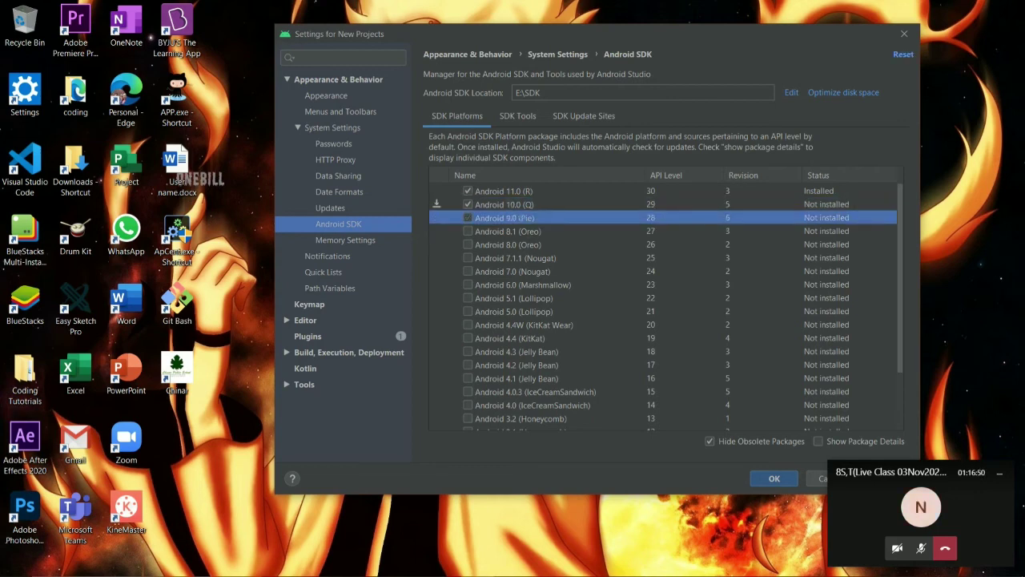
key("space")
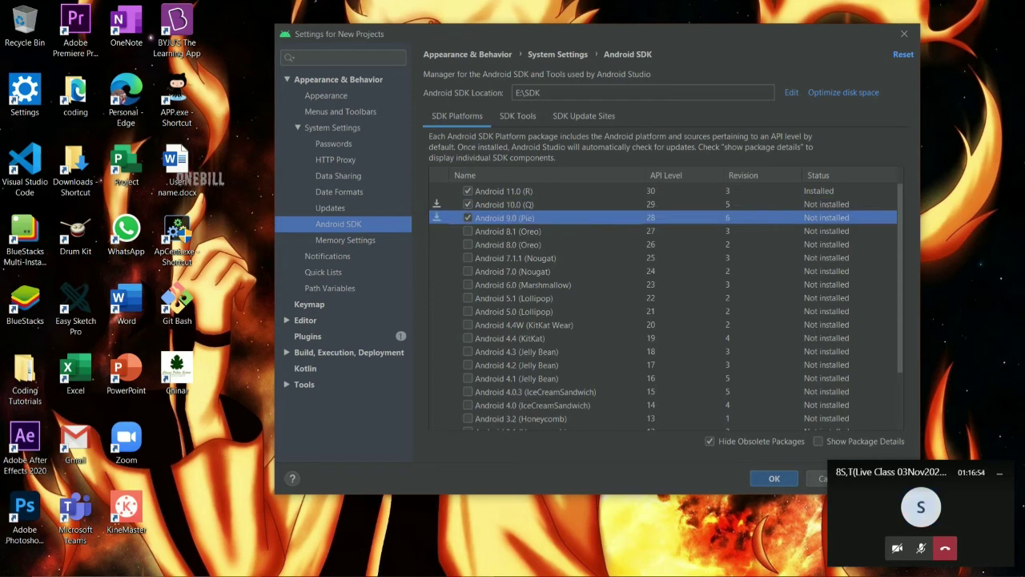
- Review and confirm the selected SDK platform changes, accept the android-sdk-license and start installing the components
key("Return")
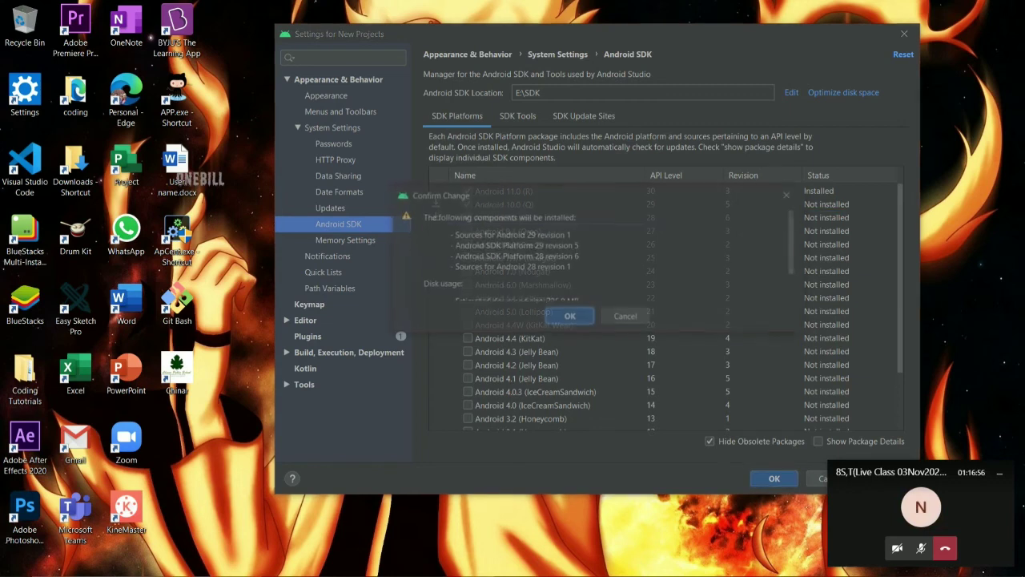
scroll(600, 252, "down", 2)
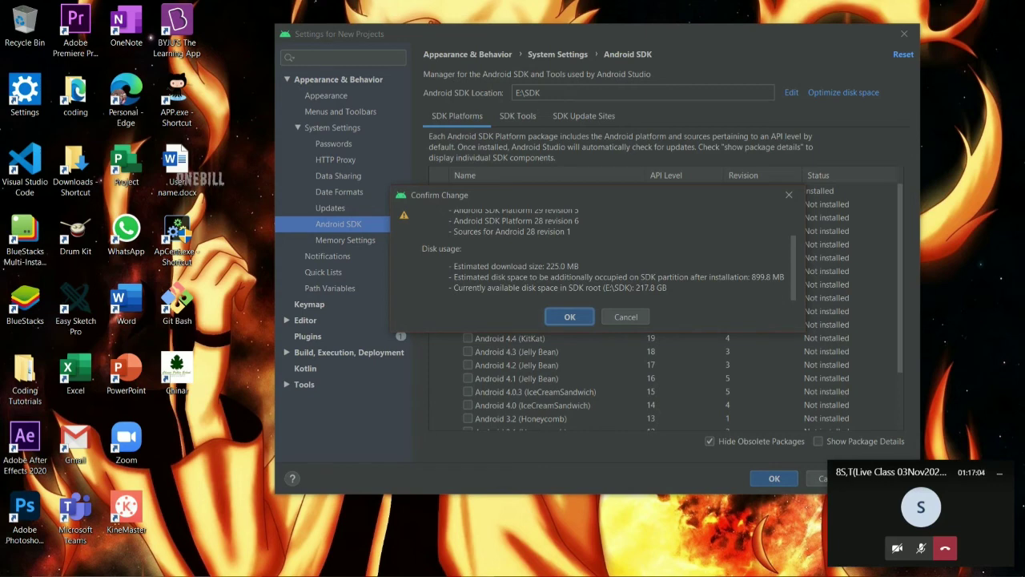
left_click_drag(461, 276, 780, 277)
left_click(781, 277)
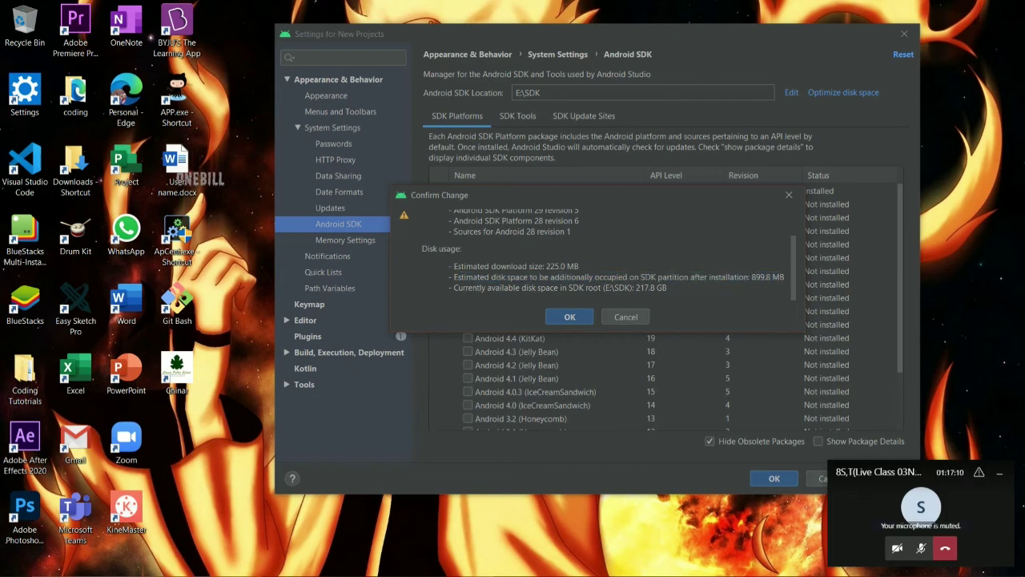
left_click(569, 316)
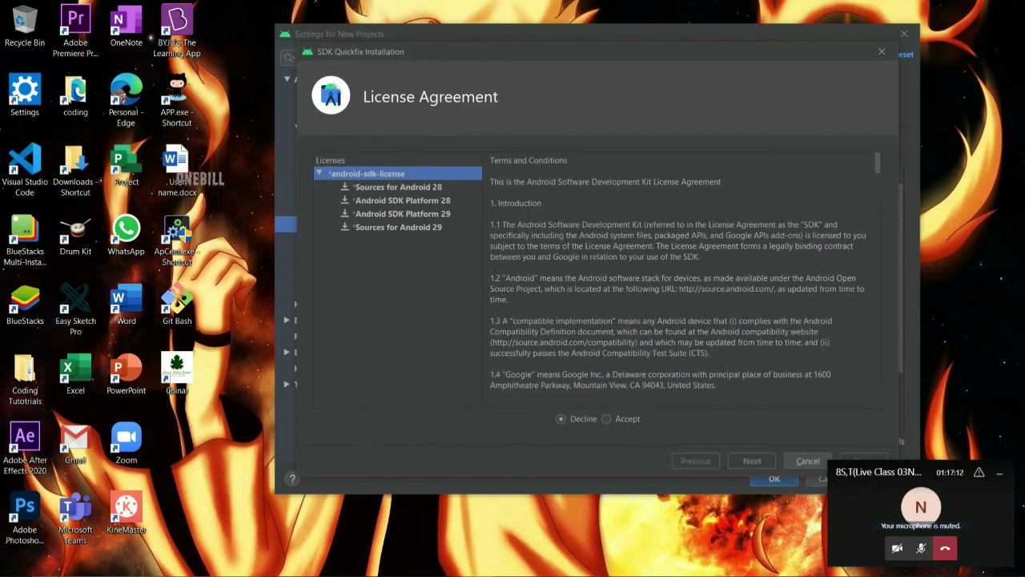
left_click(606, 418)
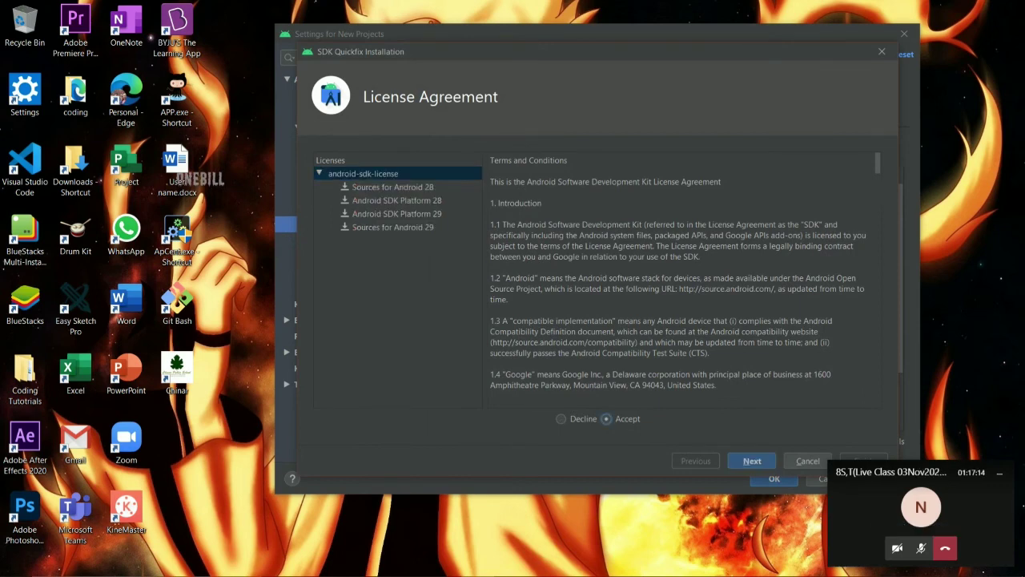
left_click(752, 460)
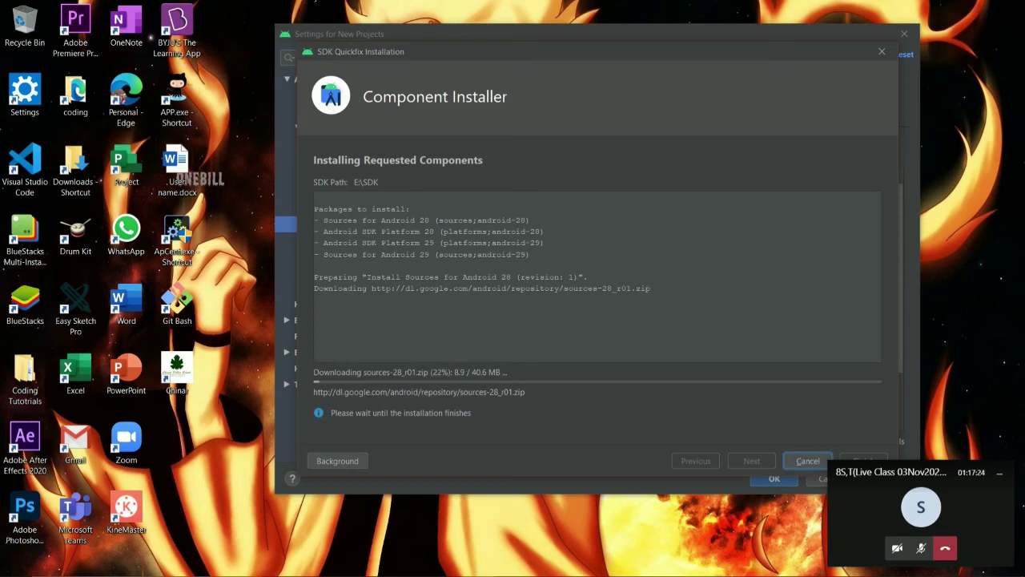
- Find and launch PowerShell 7 (x64)
key("super")
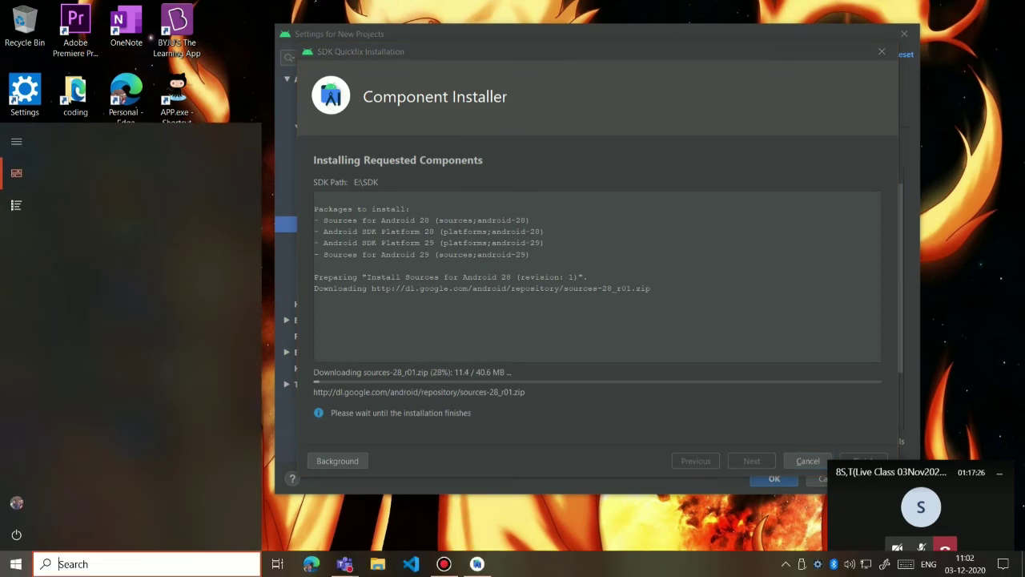
type("calc")
key("BackSpace")
key("BackSpace")
key("BackSpace")
key("BackSpace")
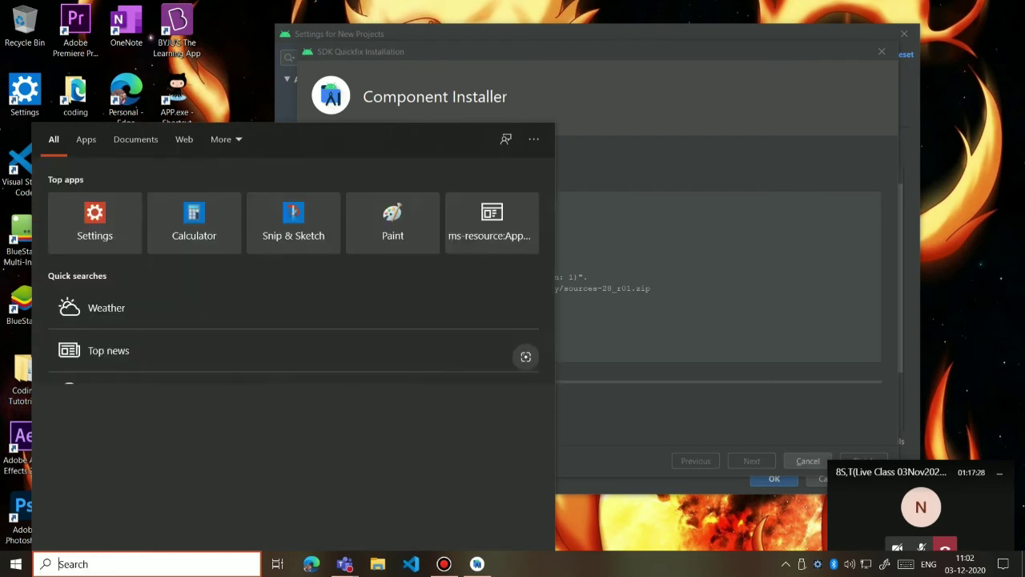
type("powe")
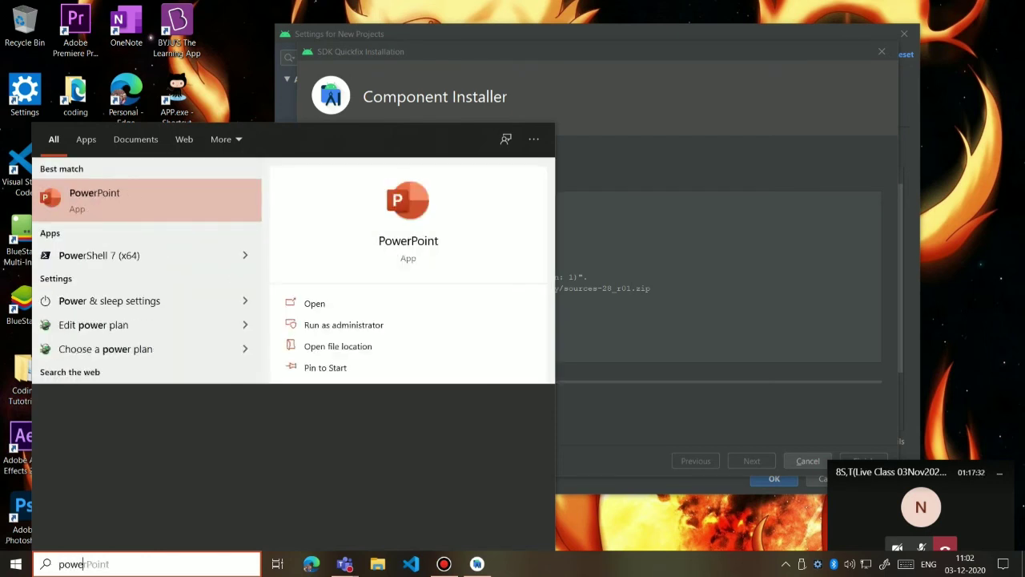
key("Down")
key("Return")
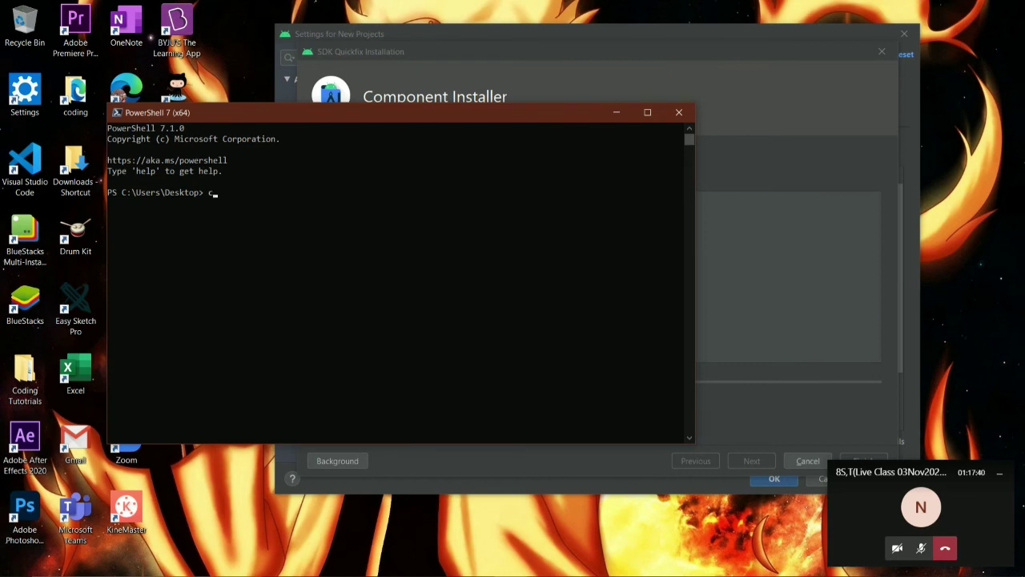
- Change to the hello folder in PowerShell, run cordova requirements and check the component installer's progress meanwhile
type("d hello")
key("Return")
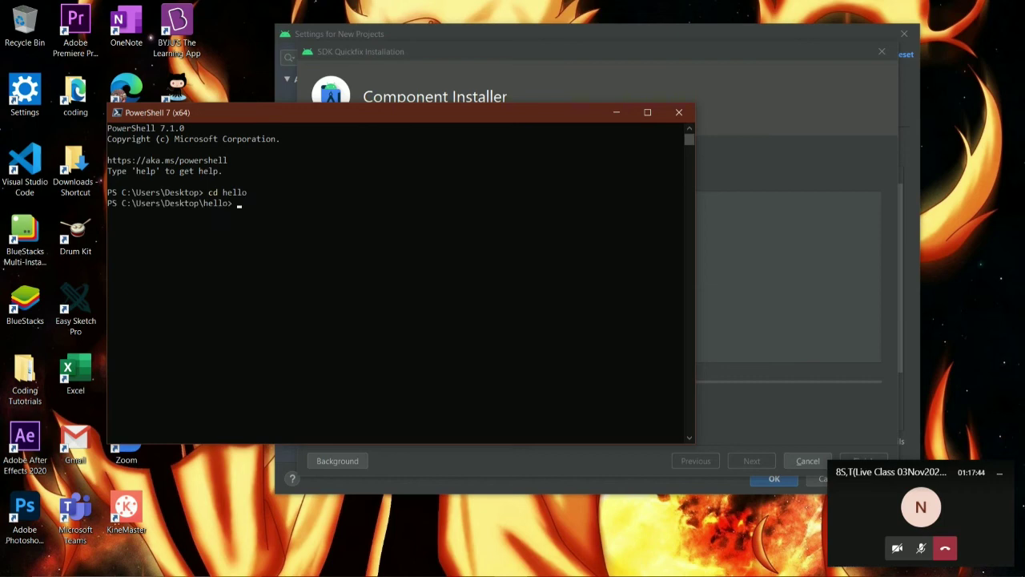
type("cordova requirements")
key("Return")
key("alt+Tab")
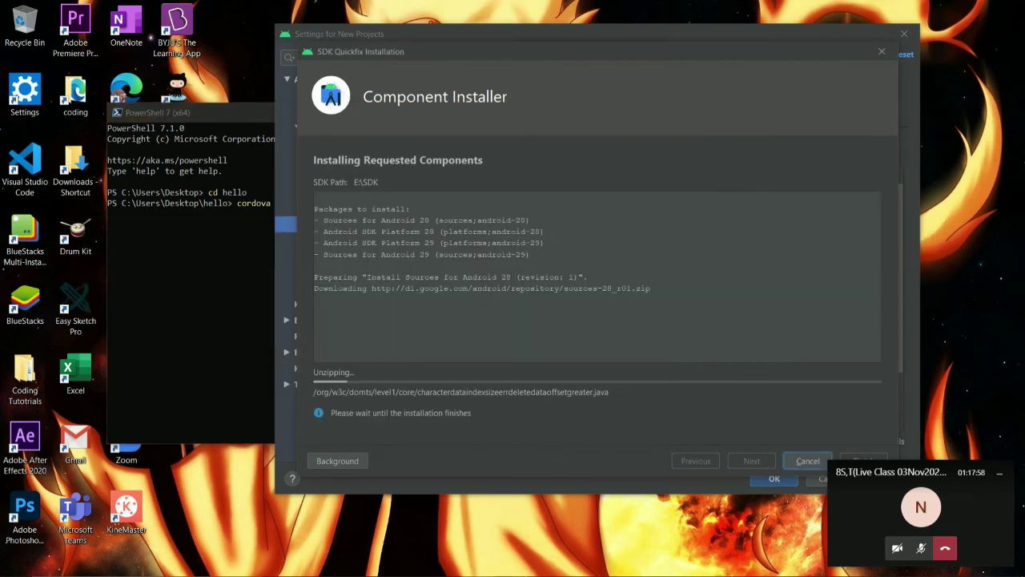
key("alt+Tab")
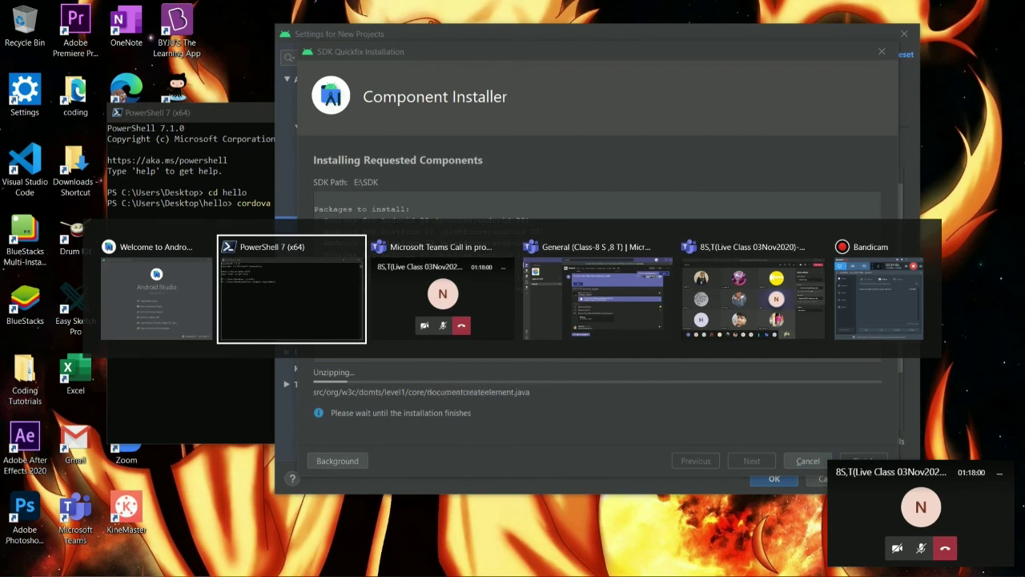
- Check the component installer's progress and return to the cordova requirements check in PowerShell
key("alt+Tab")
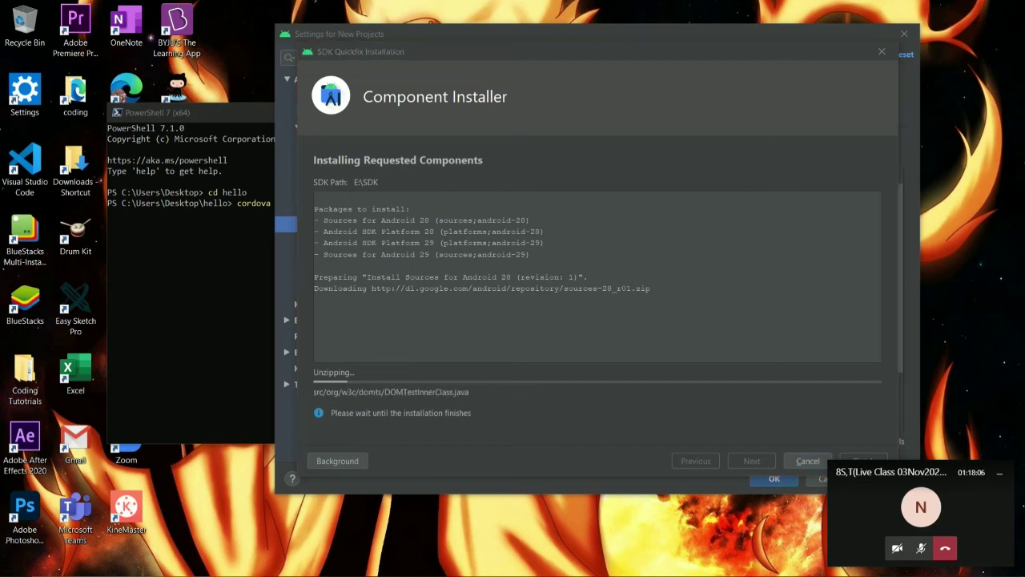
key("alt+Tab")
key("alt+Tab")
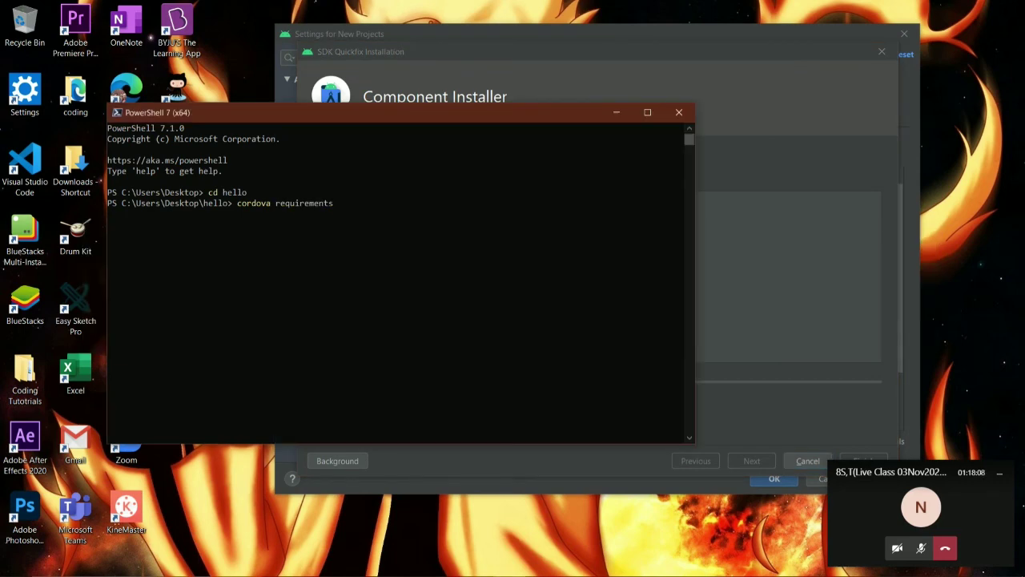
key("Return")
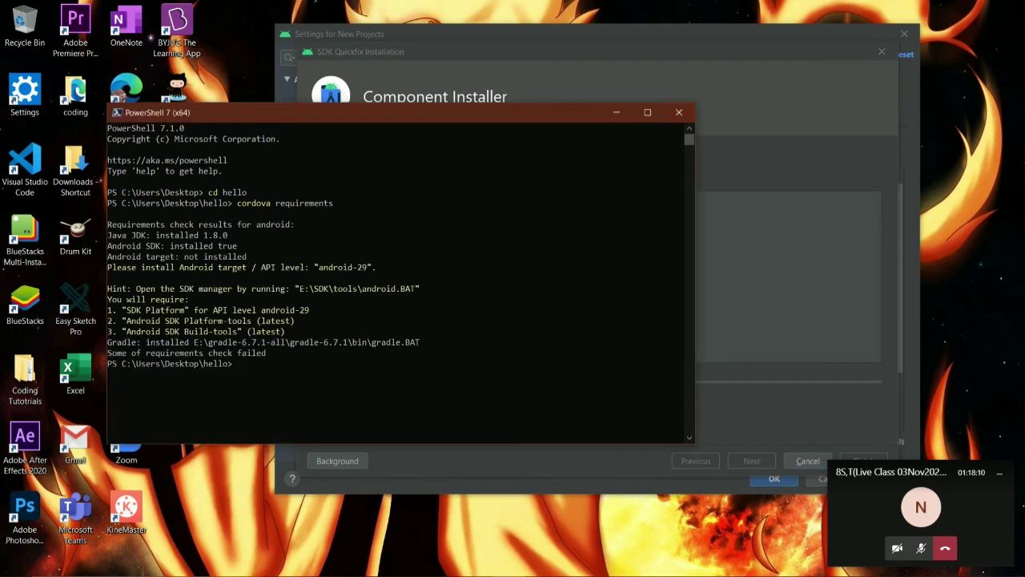
- Examine the Java JDK line of the requirements results in PowerShell and recheck the component installer's progress
left_click_drag(133, 235, 193, 234)
left_click(191, 234)
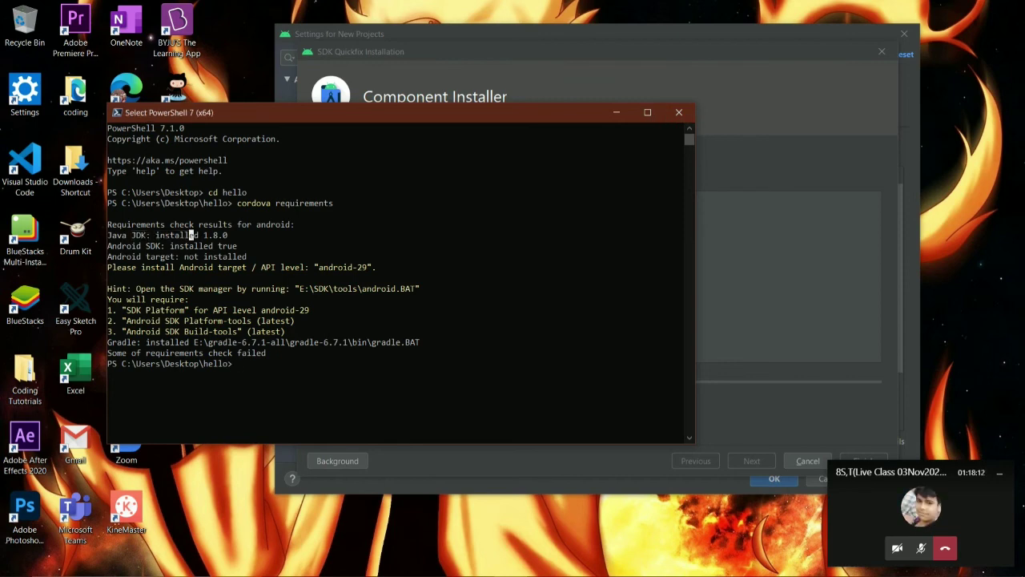
left_click_drag(179, 288, 234, 289)
left_click(229, 277)
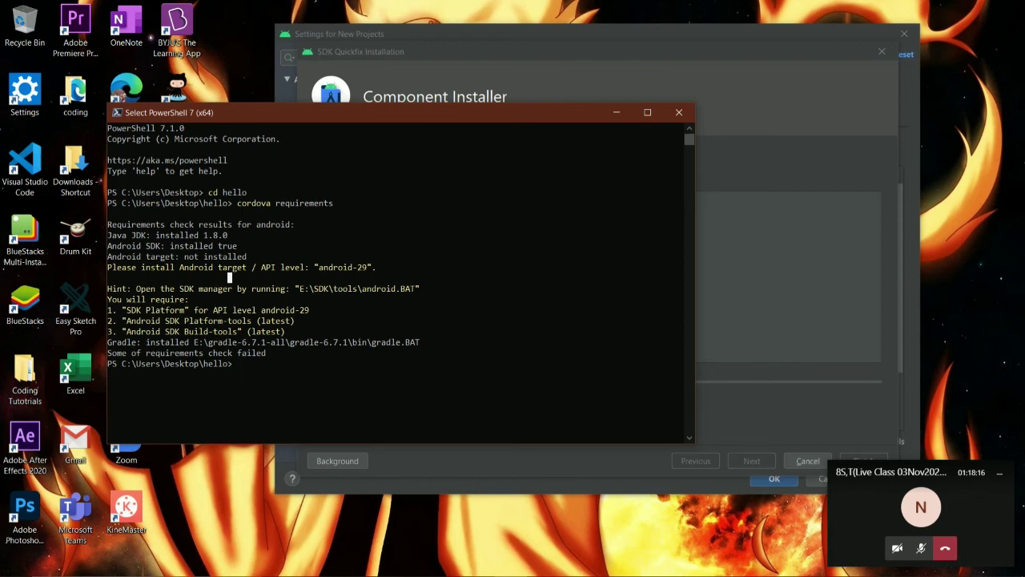
left_click_drag(112, 235, 216, 235)
left_click(217, 235)
left_click(75, 232)
key("alt+Tab")
key("alt+Tab")
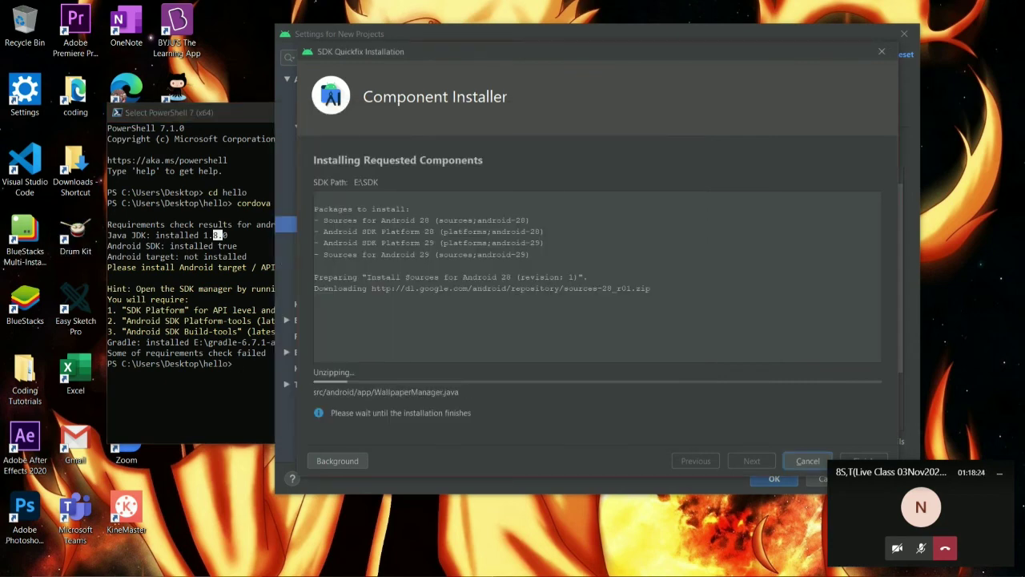
key("alt+Tab")
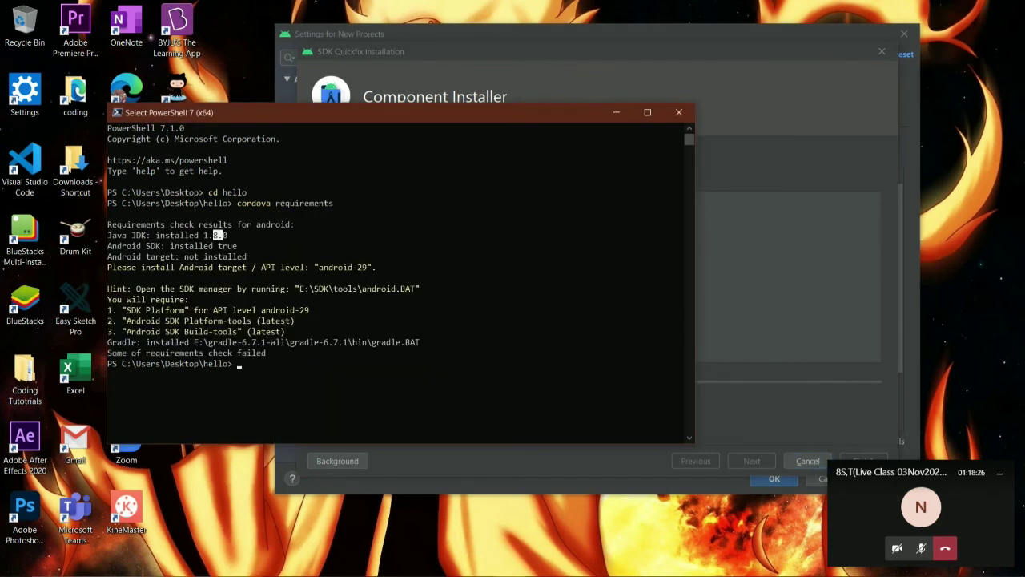
- Review the Android SDK and Android target lines of the requirements results, and close PowerShell
left_click(239, 245)
left_click(202, 245)
left_click_drag(138, 256, 243, 267)
left_click(185, 257)
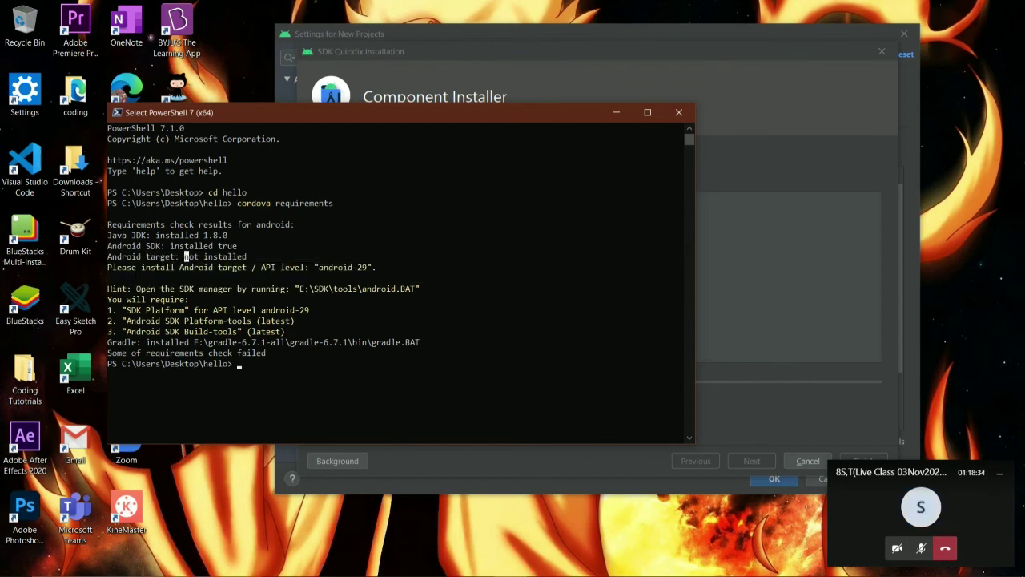
left_click_drag(245, 278, 419, 266)
left_click(421, 267)
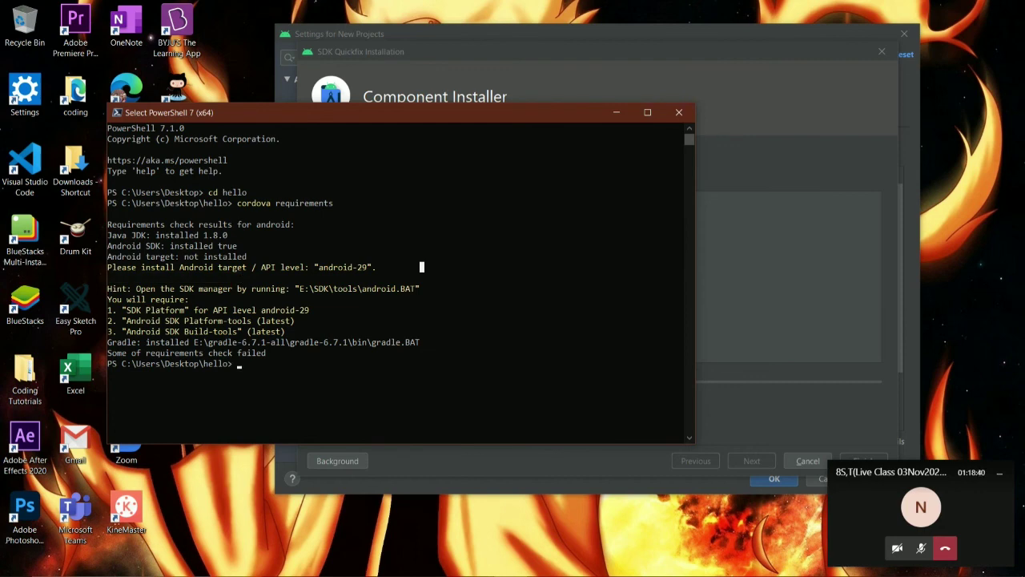
key("alt+Tab")
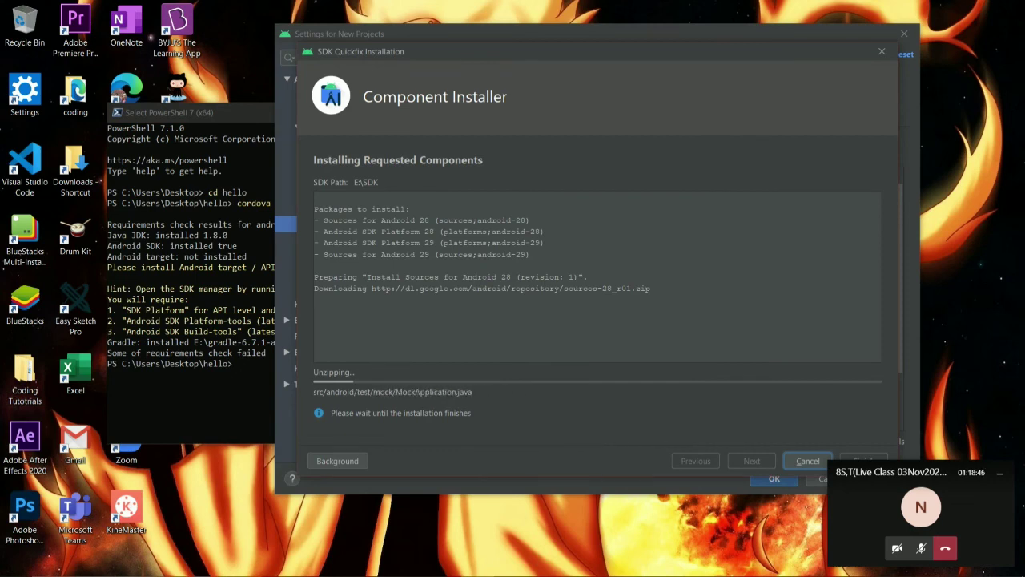
key("alt+Tab")
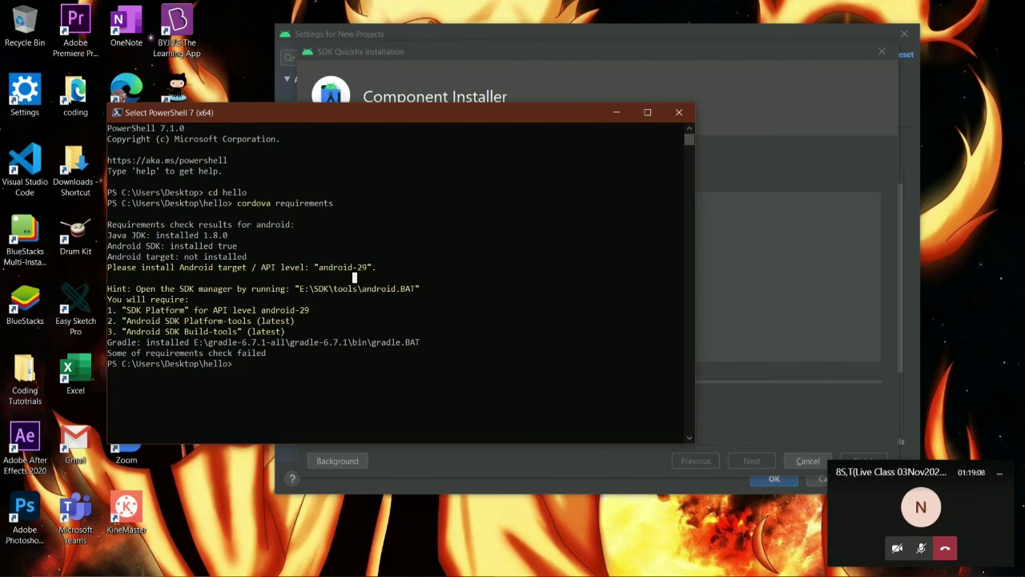
left_click(678, 112)
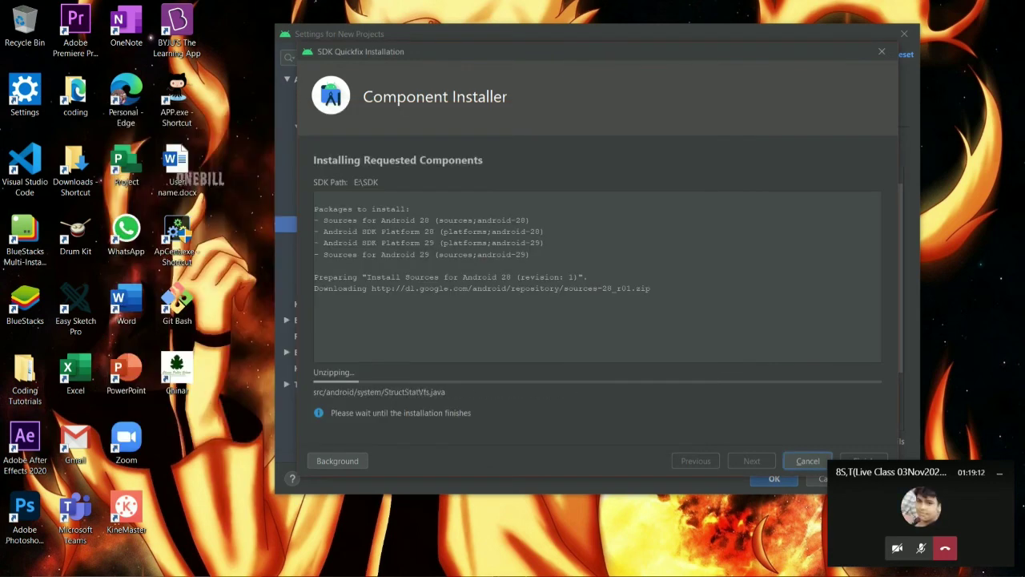
- Return to the Android SDK settings, accept them and close Android Studio
key("alt+Tab")
key("Tab")
key("Tab")
key("Tab")
key("Tab")
key("Tab")
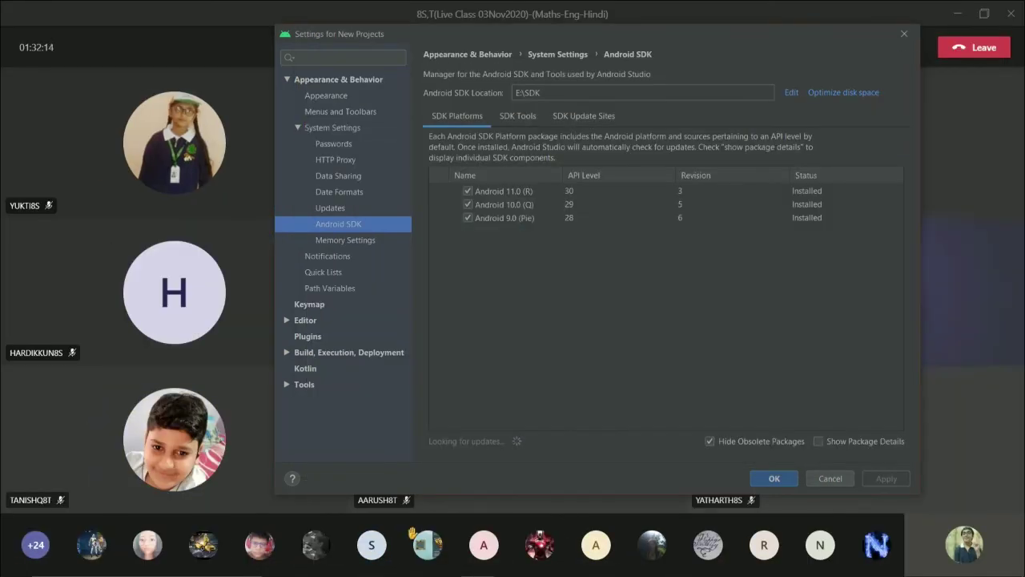
key("Return")
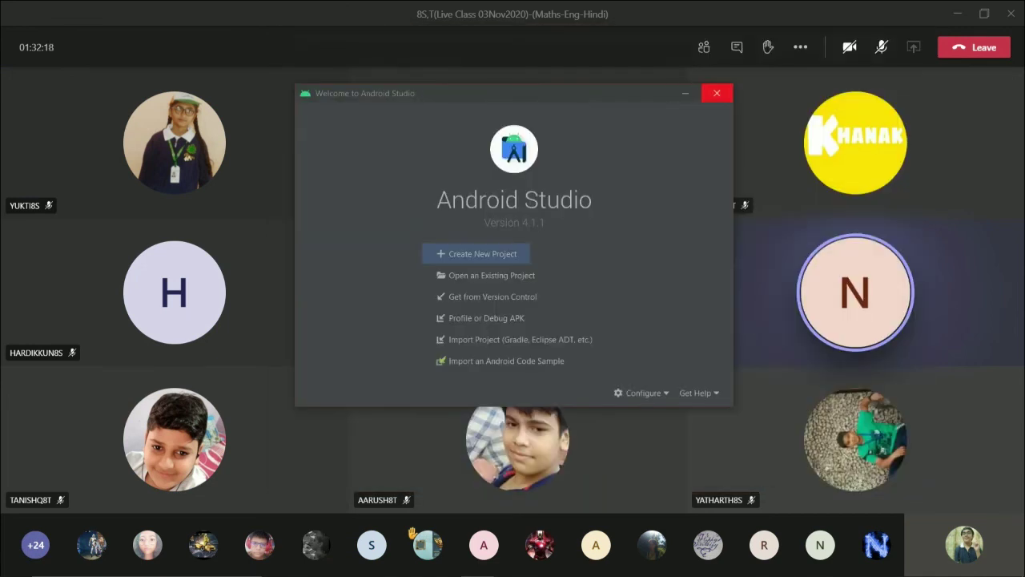
left_click(717, 93)
- Search Windows for cmd and launch the Node.js command prompt
key("super")
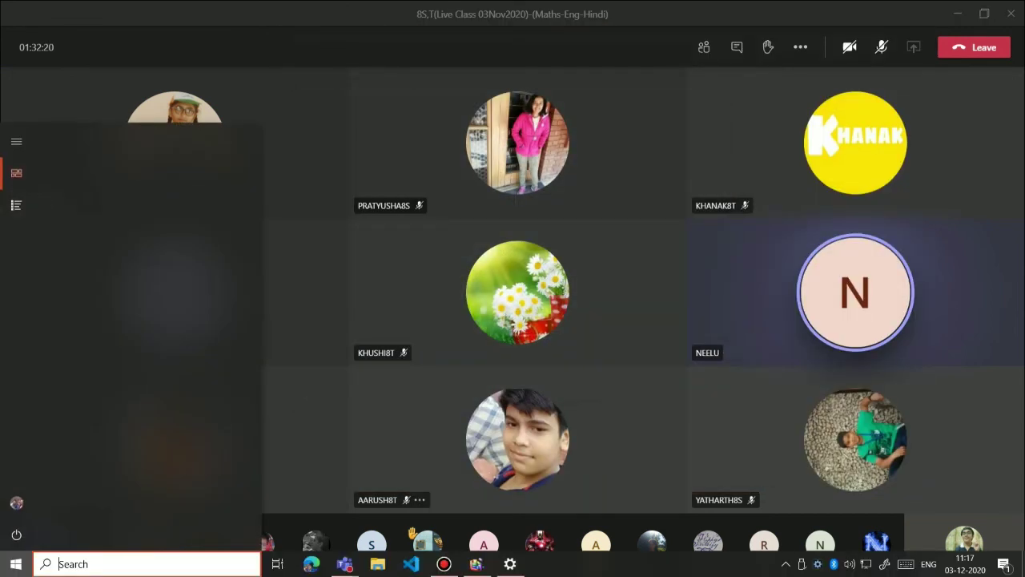
type("cmd")
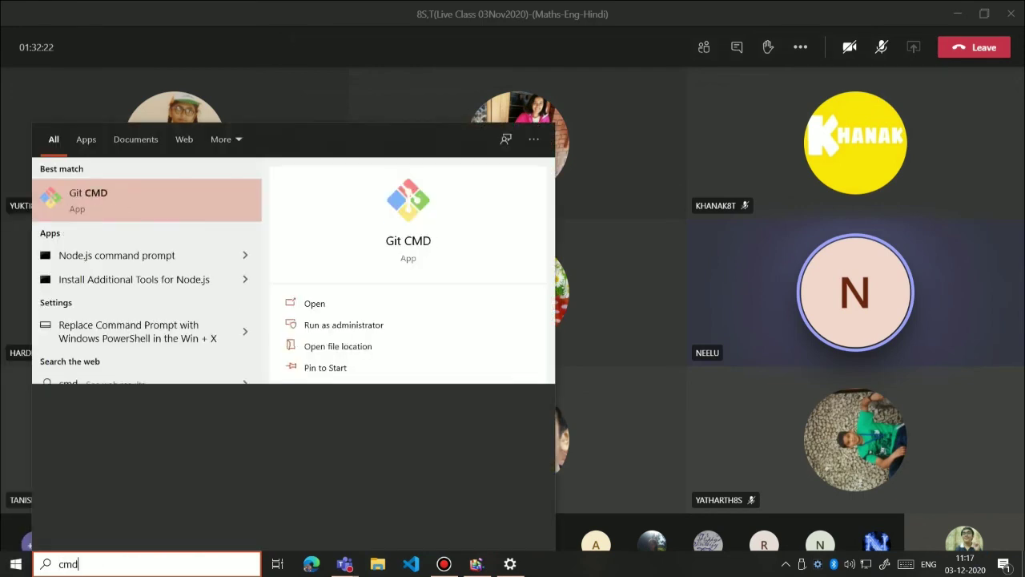
key("Down")
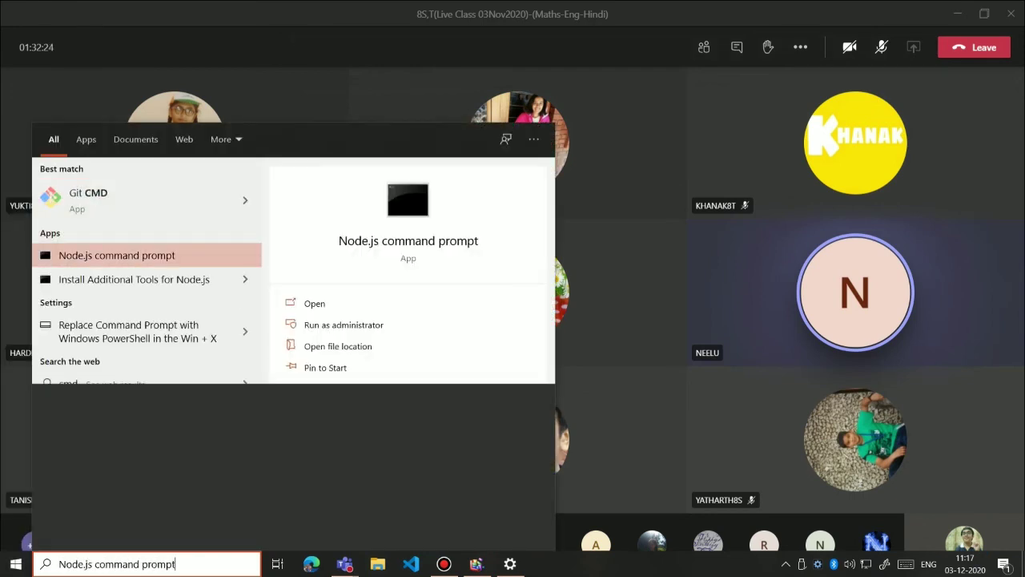
key("Return")
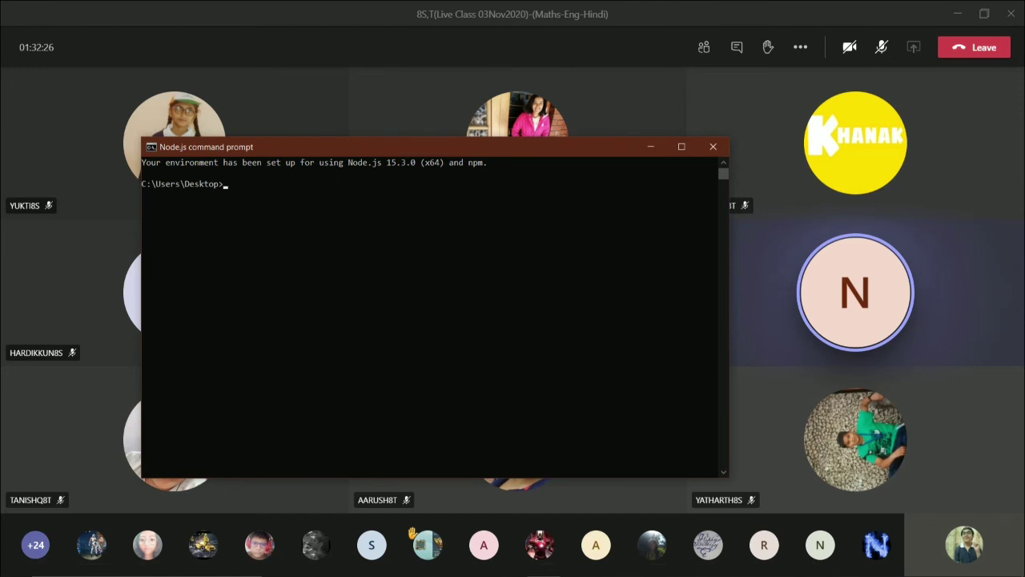
- Change to the hello folder in the Node.js command prompt and run cordova requirements
type("cd hello")
key("Return")
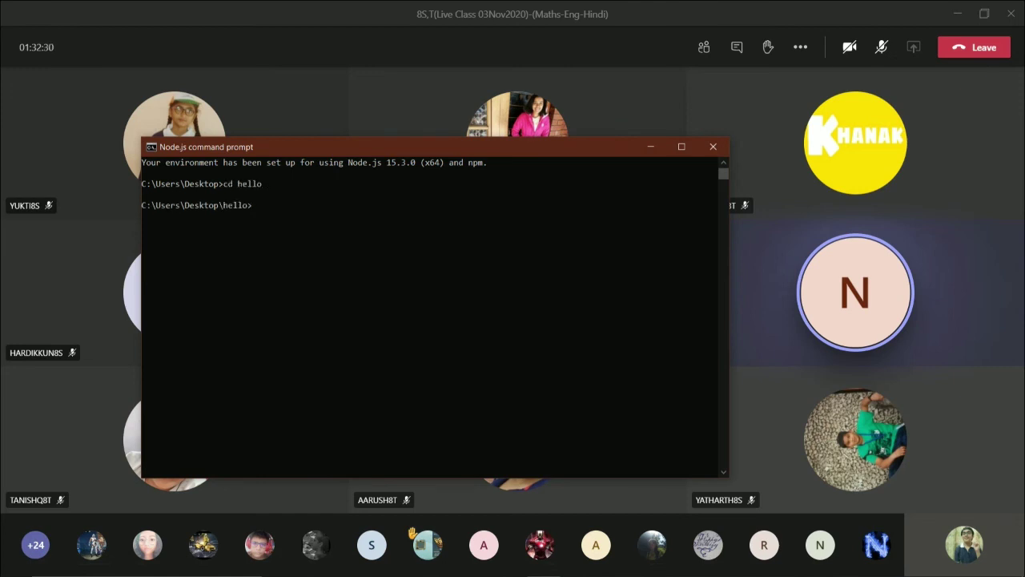
type("co")
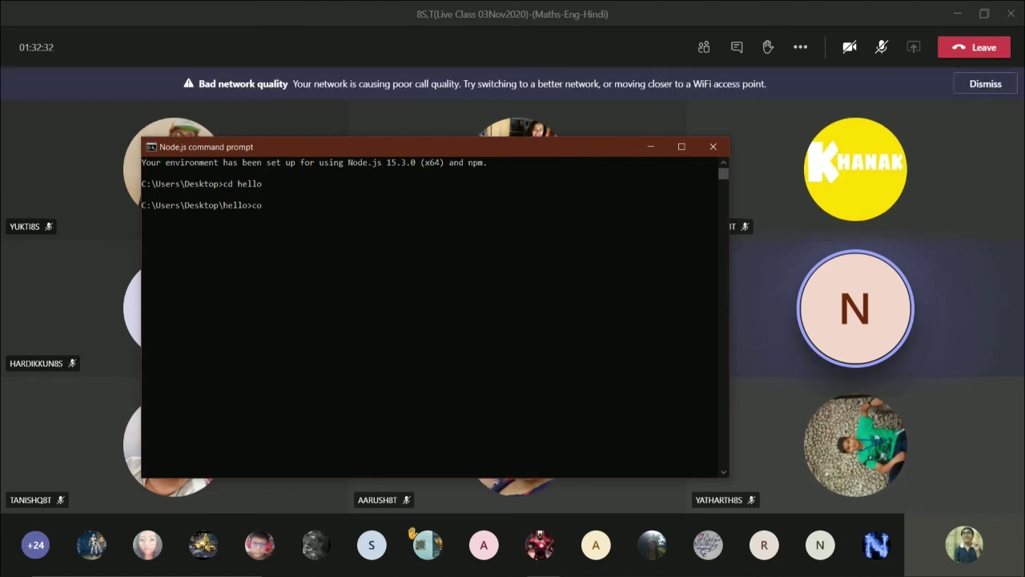
type("rdova requirements")
key("Return")
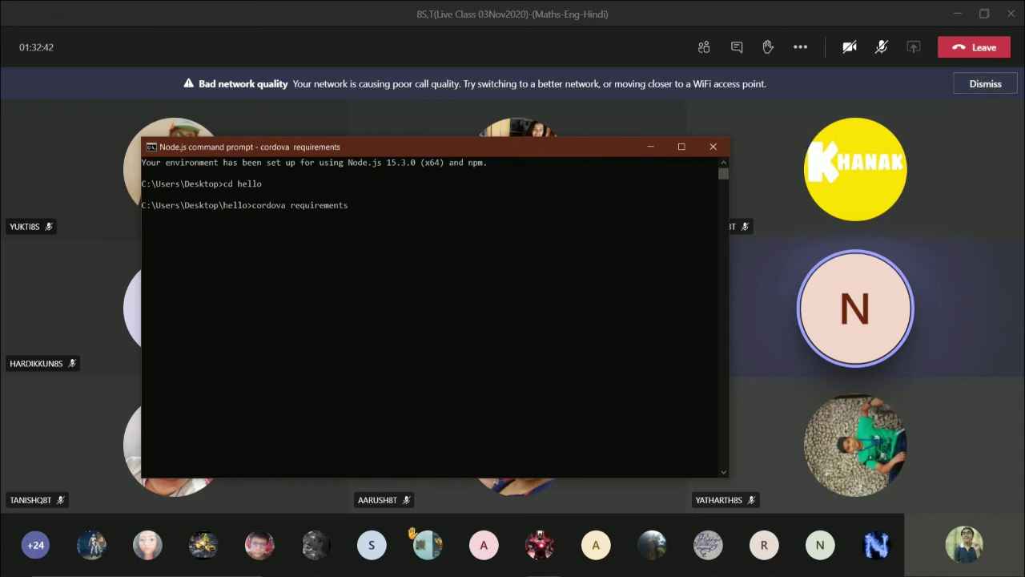
- Minimize the Teams meeting and hide its floating call window, keeping the command prompt at its normal size
left_click(957, 13)
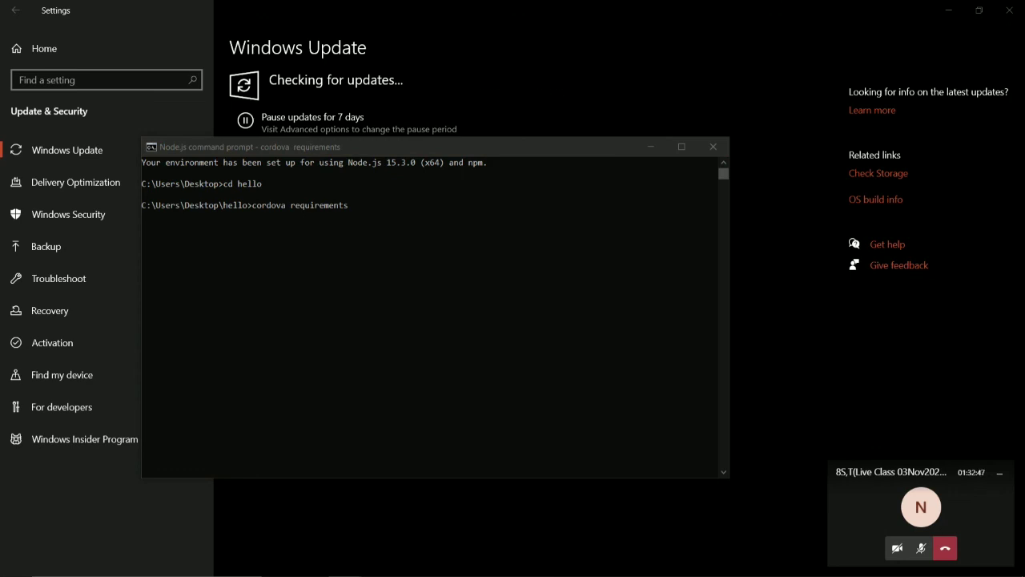
left_click(999, 473)
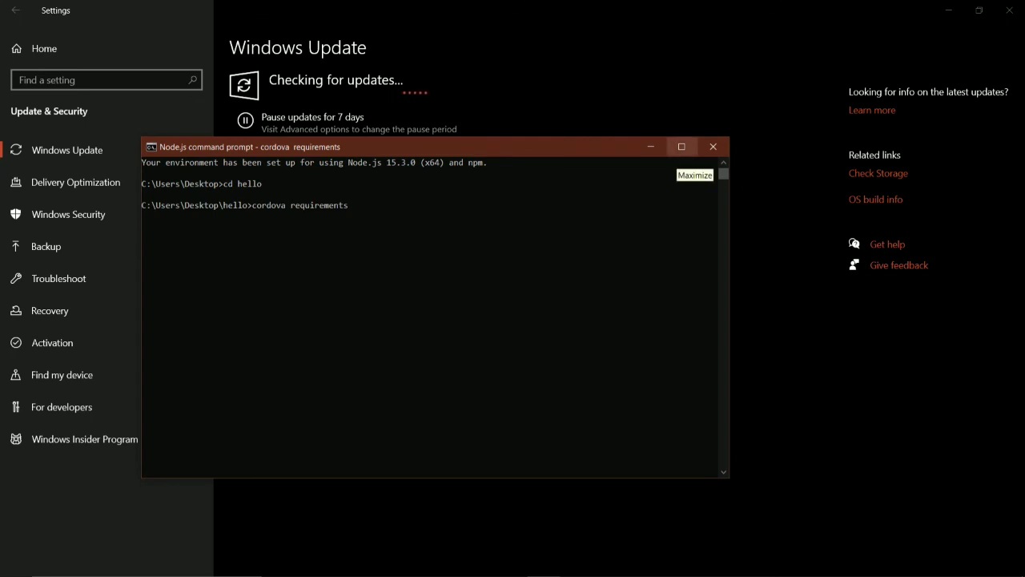
left_click(681, 147)
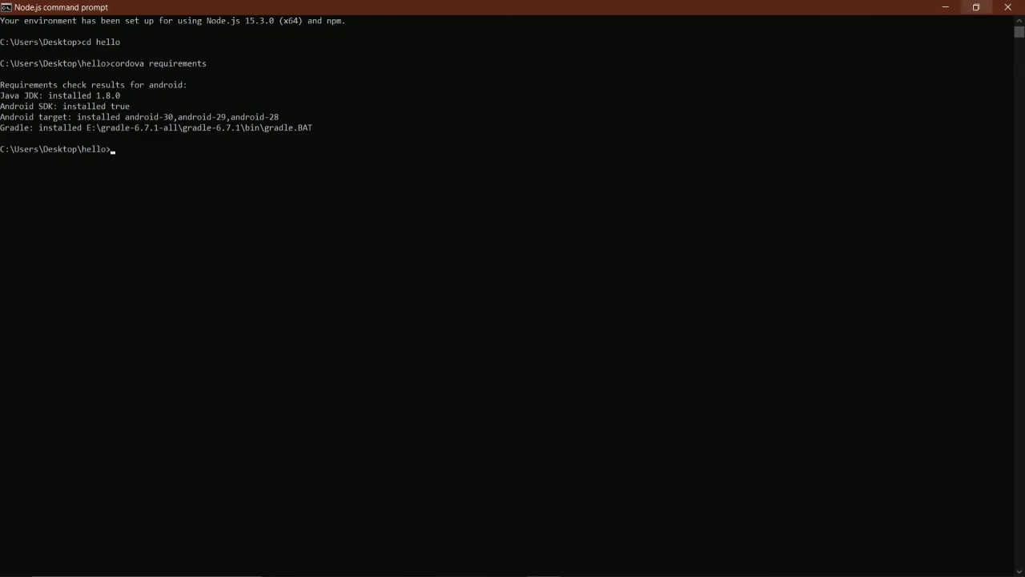
left_click(975, 8)
- Review the Android target line of the requirements results, and close the command prompt and Windows Settings
left_click_drag(311, 259, 453, 259)
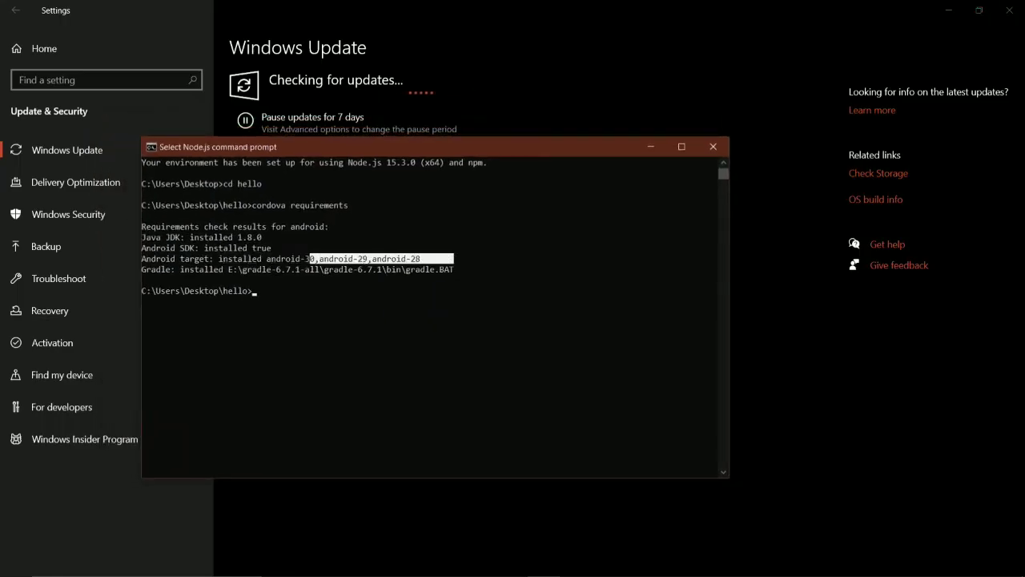
left_click(451, 259)
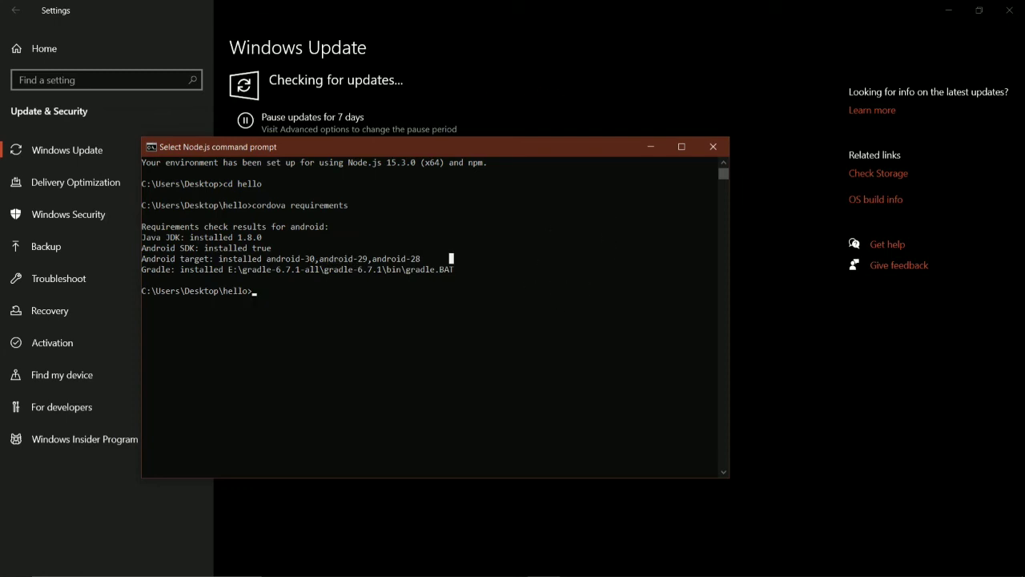
left_click(712, 146)
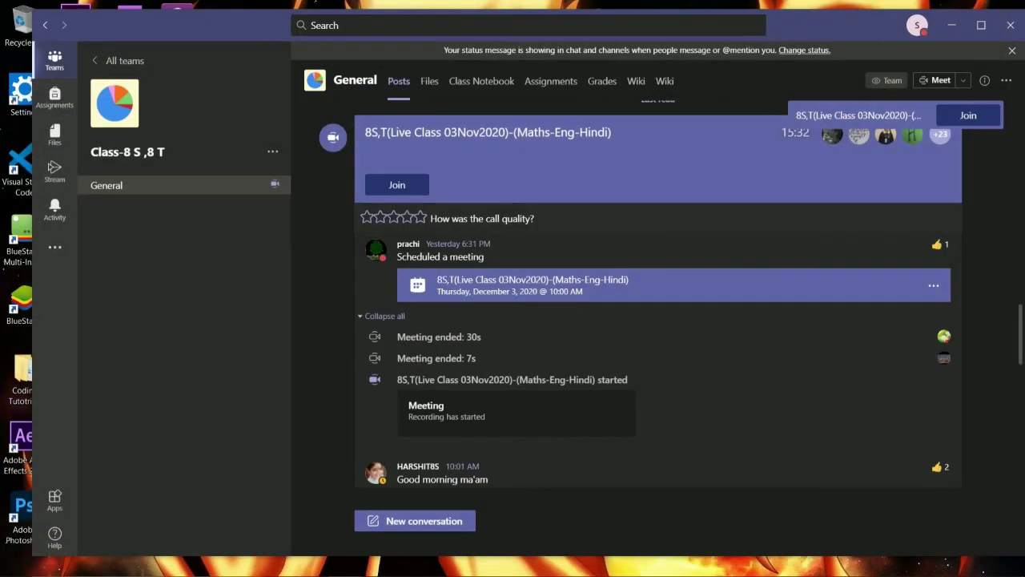
left_click(1009, 10)
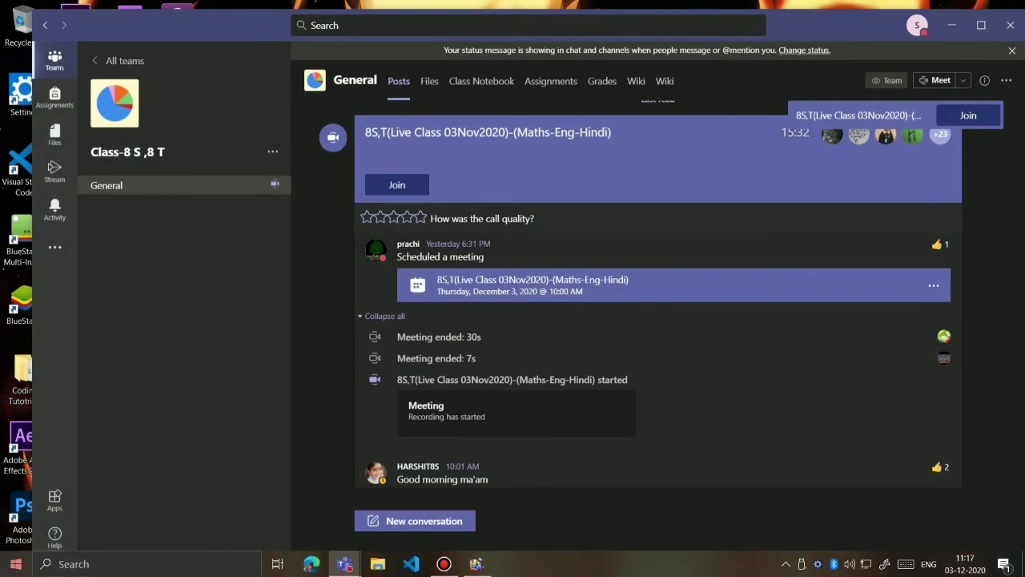
left_click(15, 563)
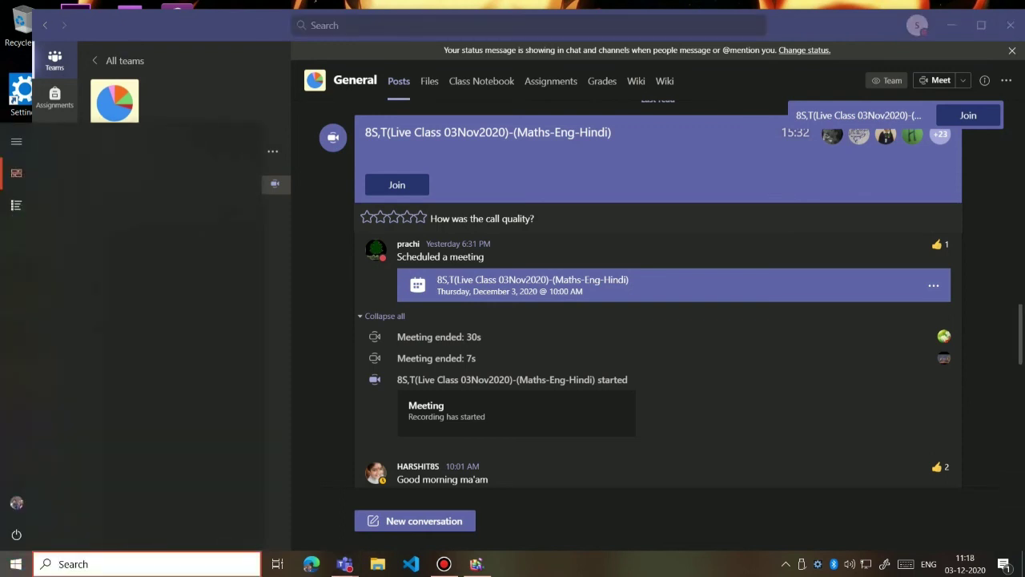
type("and")
key("Escape")
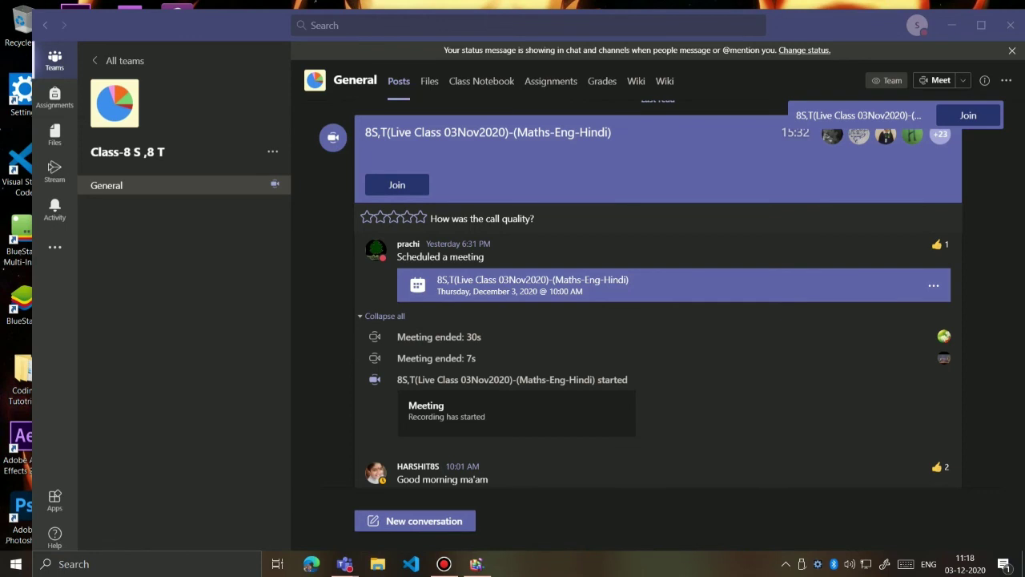
- Look through the running apps and background processes in Task Manager for Android Studio, and close Task Manager
right_click(629, 564)
left_click(675, 501)
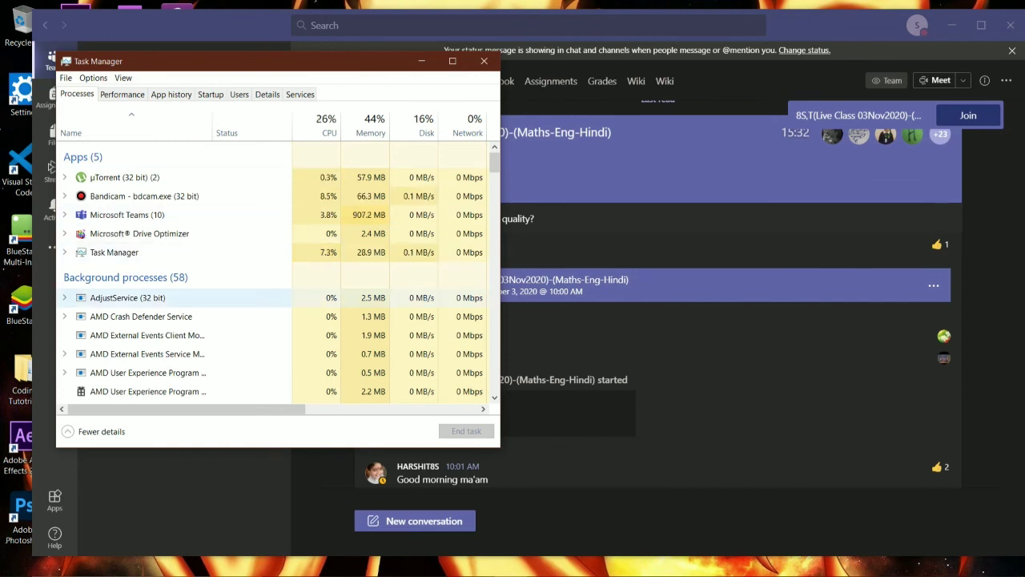
scroll(160, 319, "down", 1)
scroll(160, 319, "down", 1)
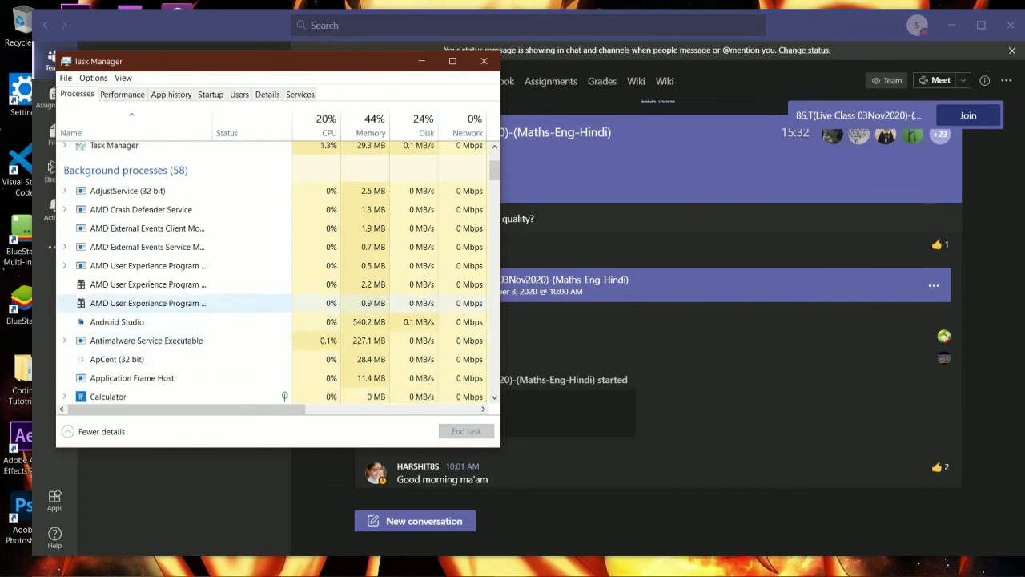
left_click(484, 61)
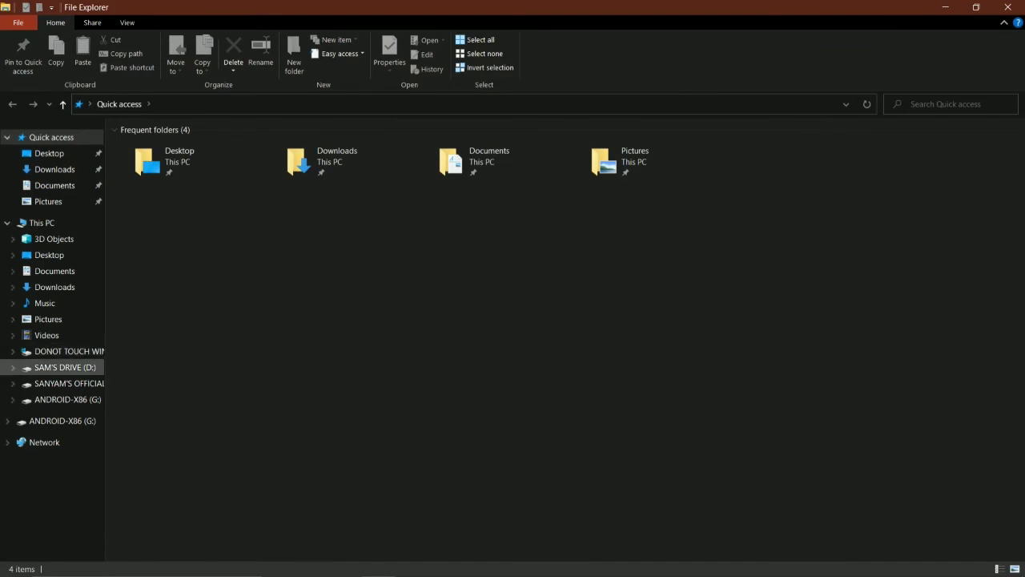
- Open the SDK folder on the E: drive in File Explorer
left_click(68, 383)
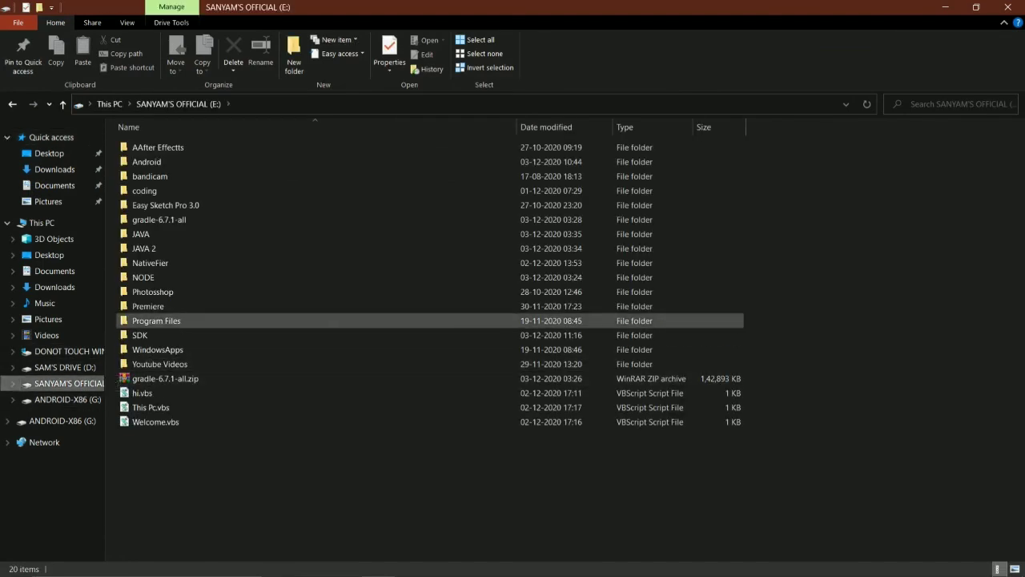
double_click(160, 335)
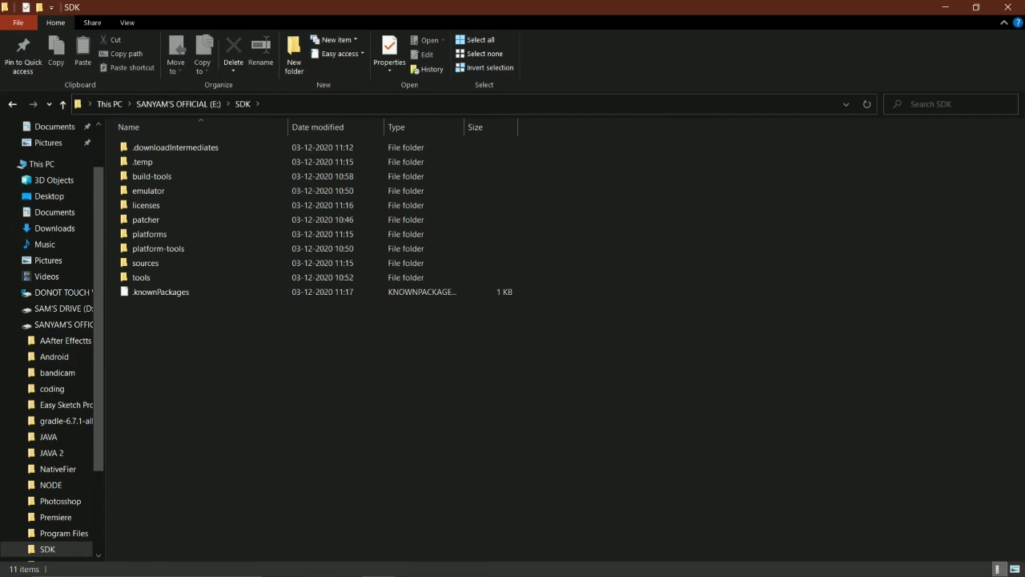
- Check the size of the SDK folder on the E: drive in its properties, and close the properties and File Explorer
left_click(178, 104)
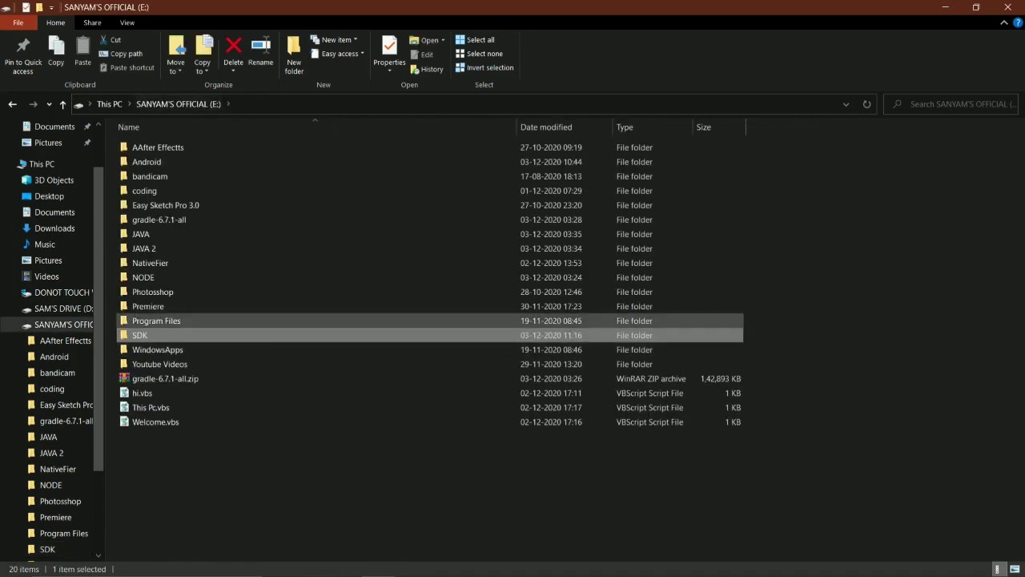
right_click(178, 335)
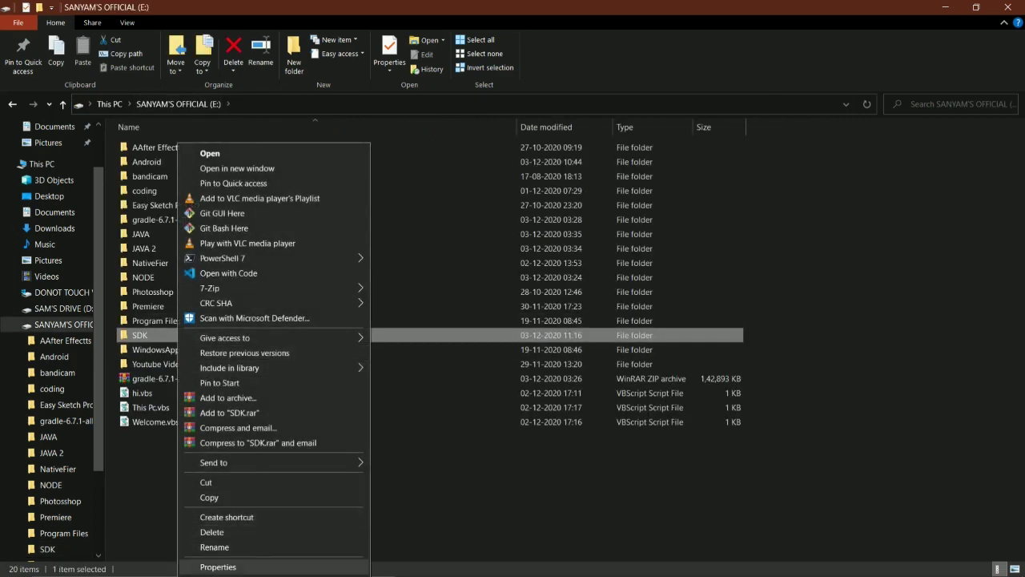
left_click(218, 566)
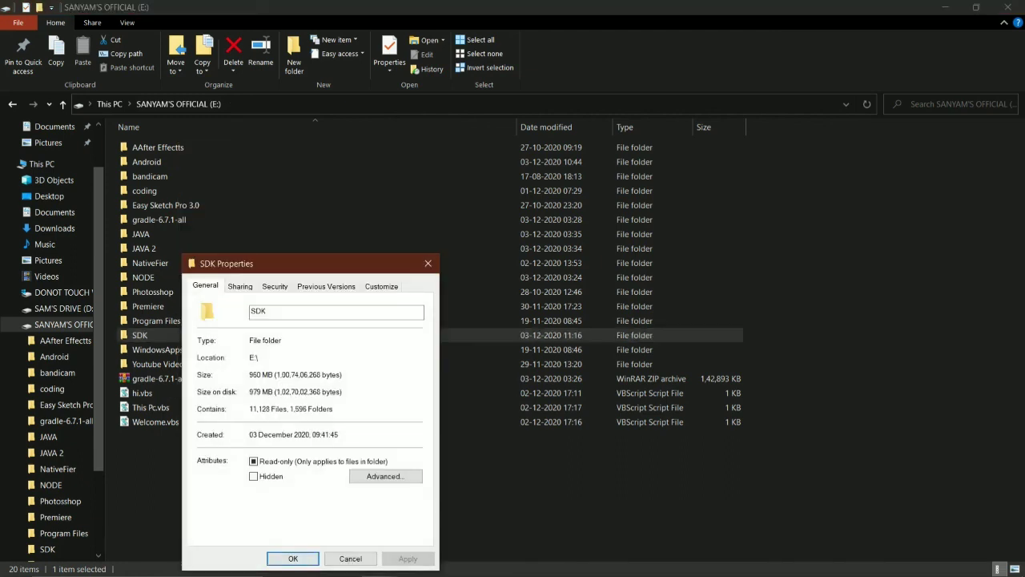
mouse_move(443, 563)
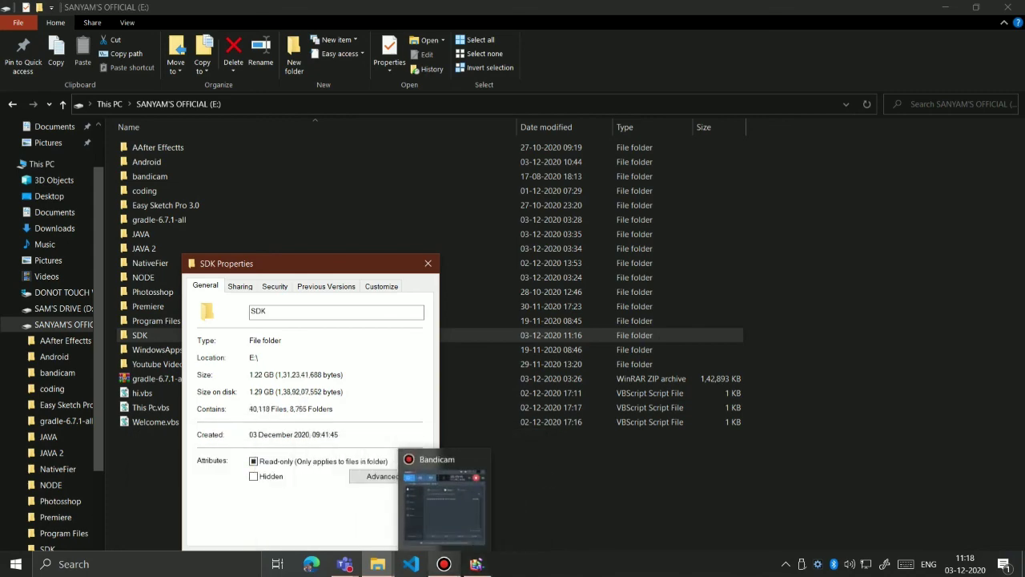
left_click(444, 564)
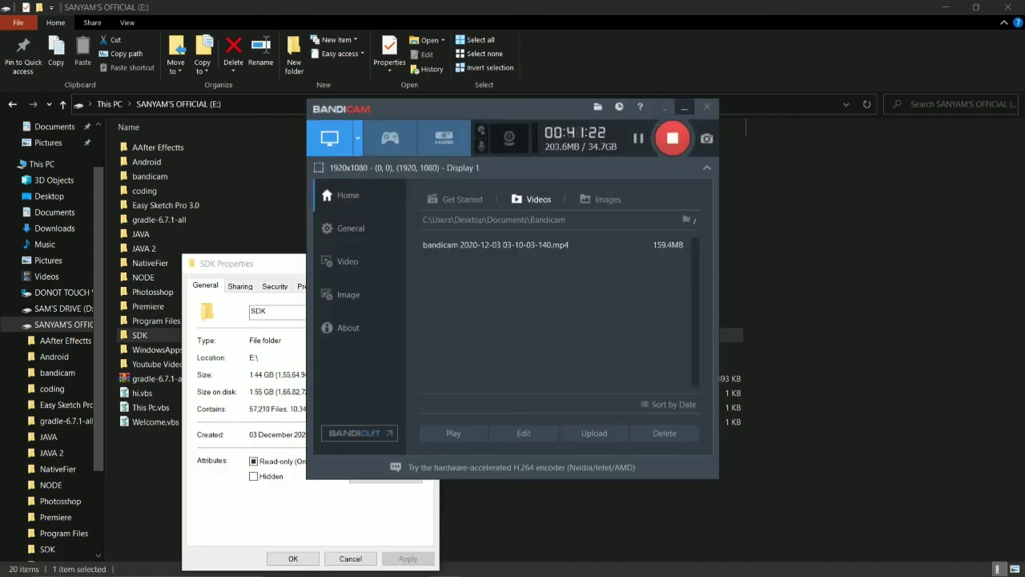
left_click(685, 107)
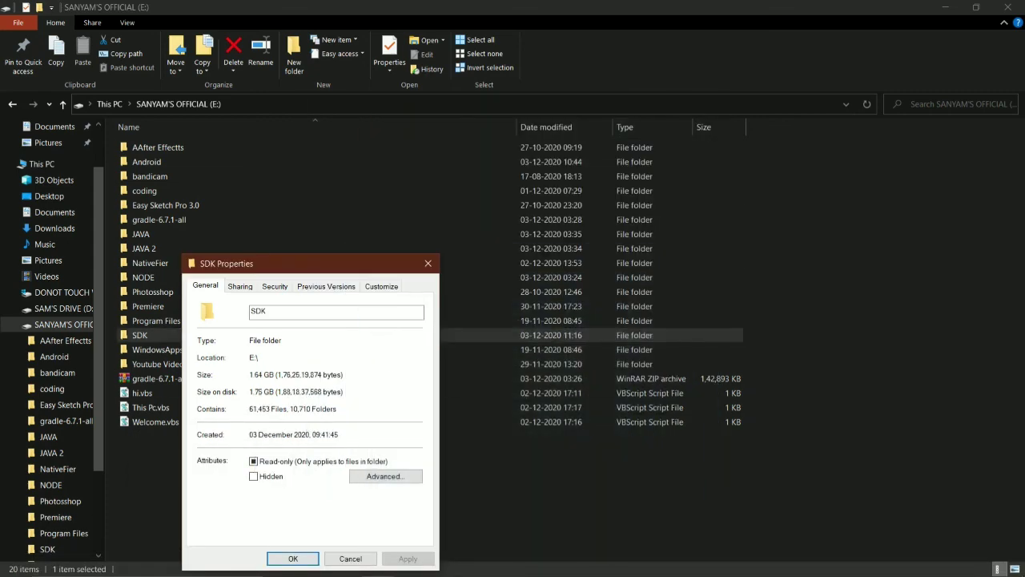
left_click(428, 263)
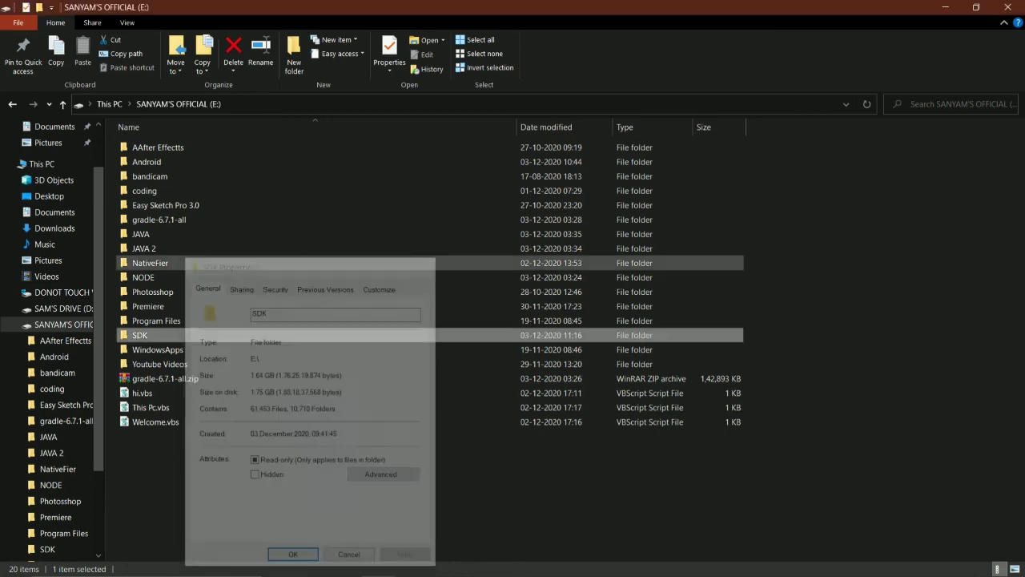
left_click(1007, 6)
- Switch through the open windows to Optimize Drives and clear its window off the desktop
key("alt+Tab")
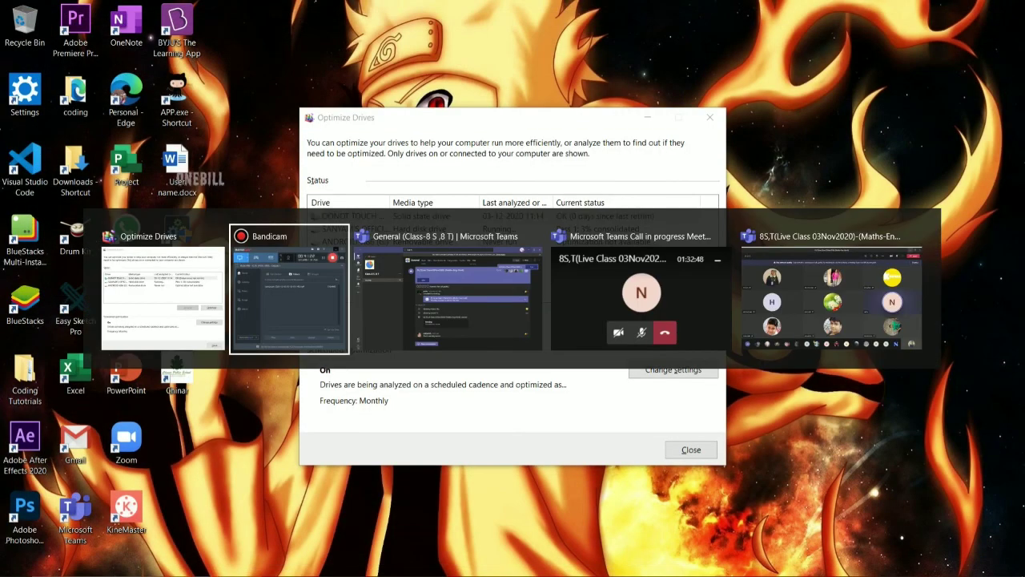
key("Tab")
key("Tab")
key("Tab")
key("Tab")
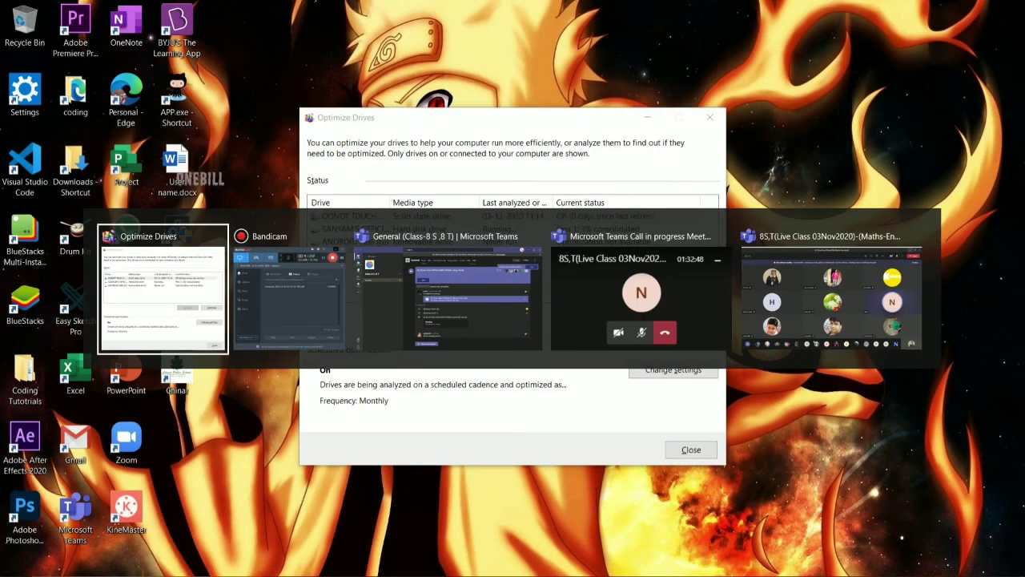
key("alt+F4")
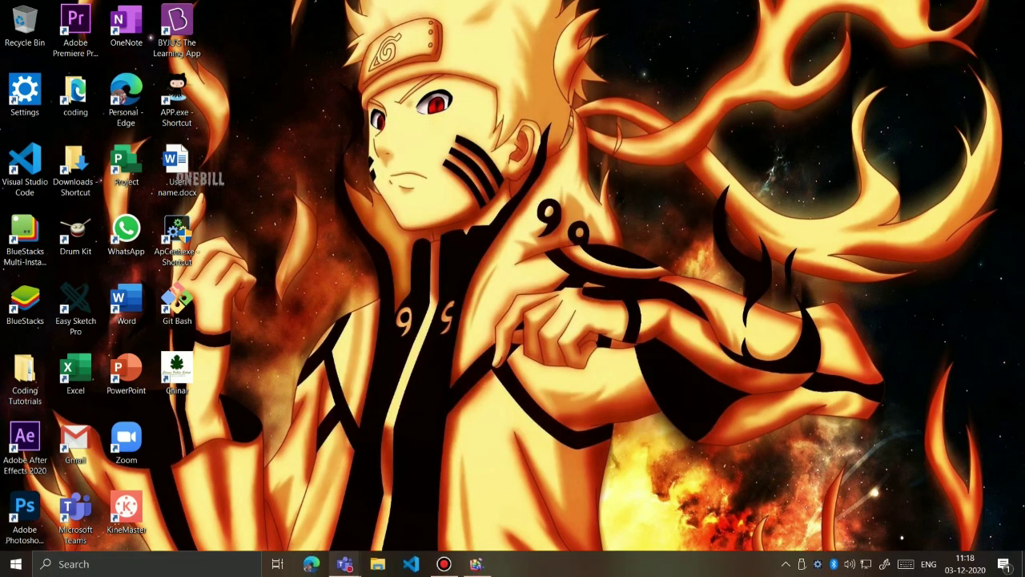
- Look over the folders on the E: drive in File Explorer and close the window
left_click(378, 564)
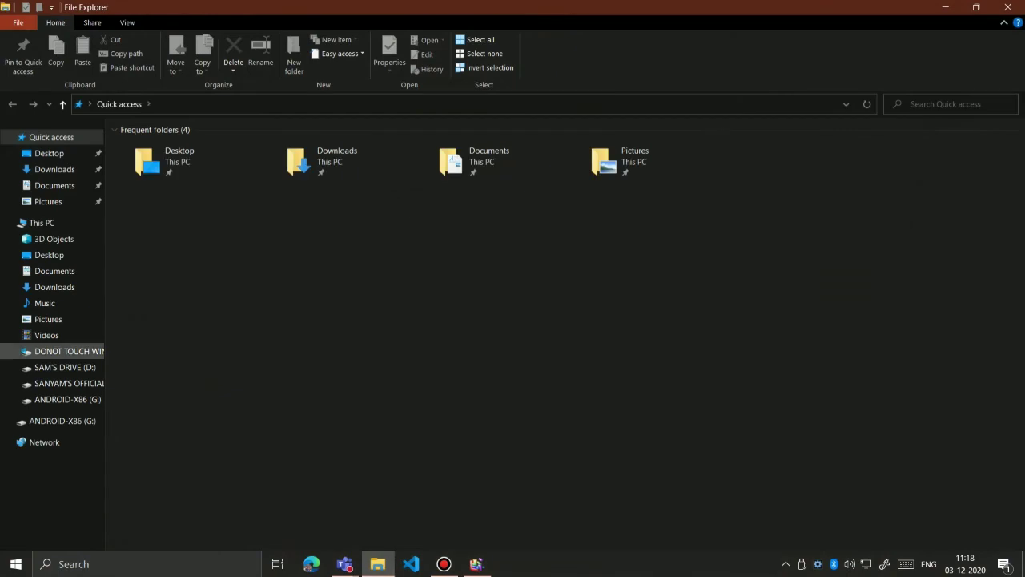
left_click(76, 382)
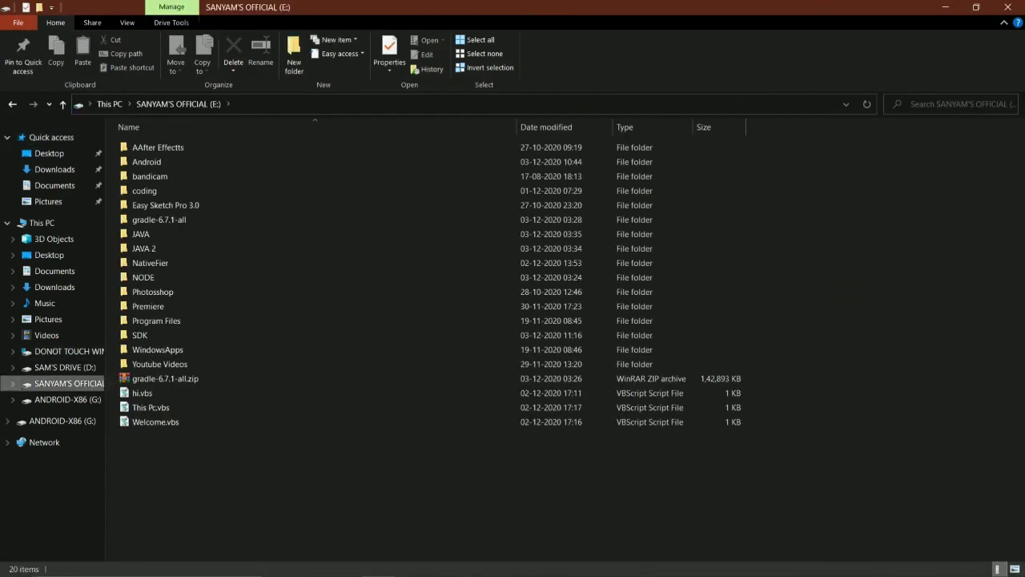
left_click(1008, 7)
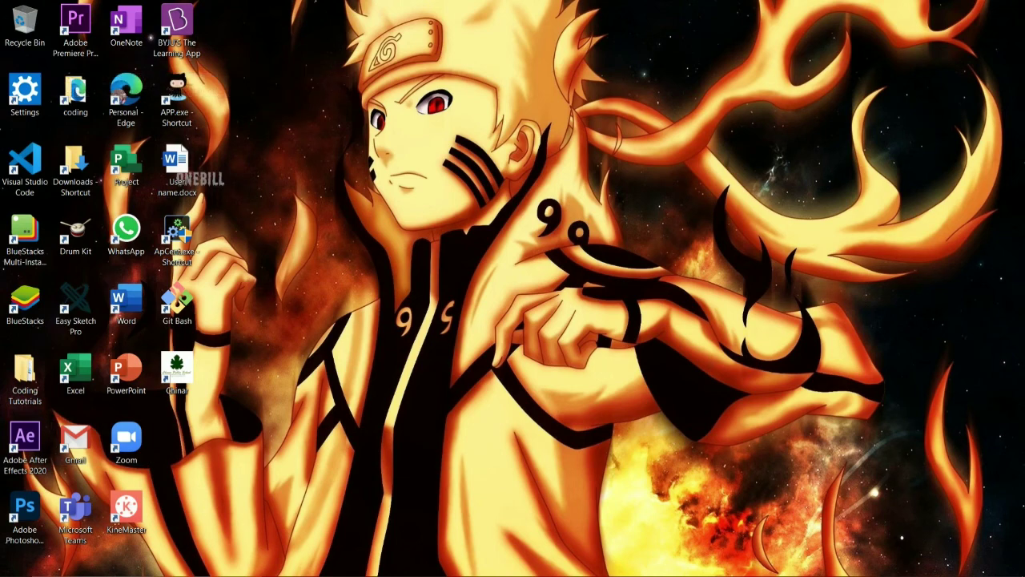
- Run cordova build in the hello project folder from a new Node.js command prompt
key("super")
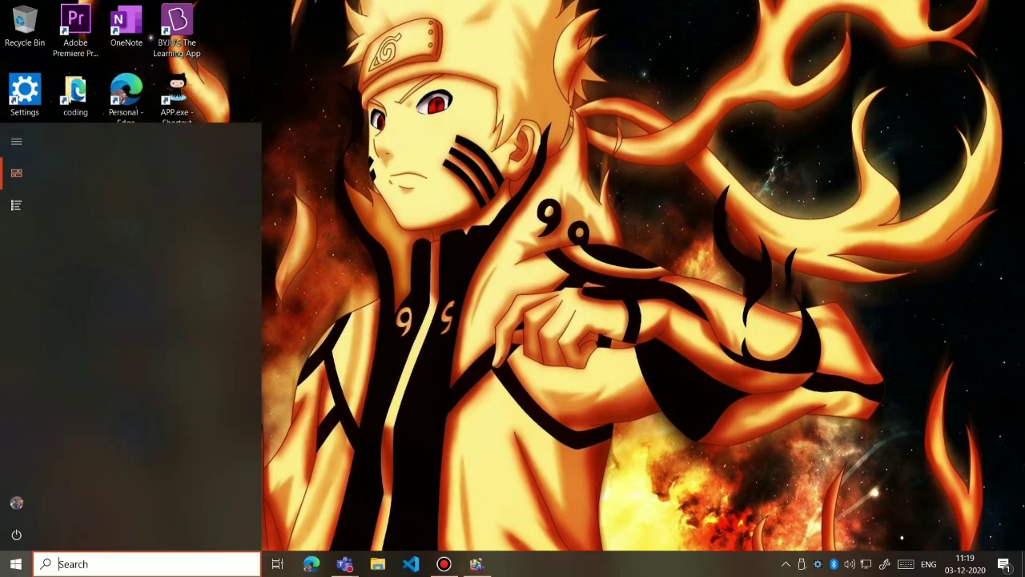
type("cmd")
key("Return")
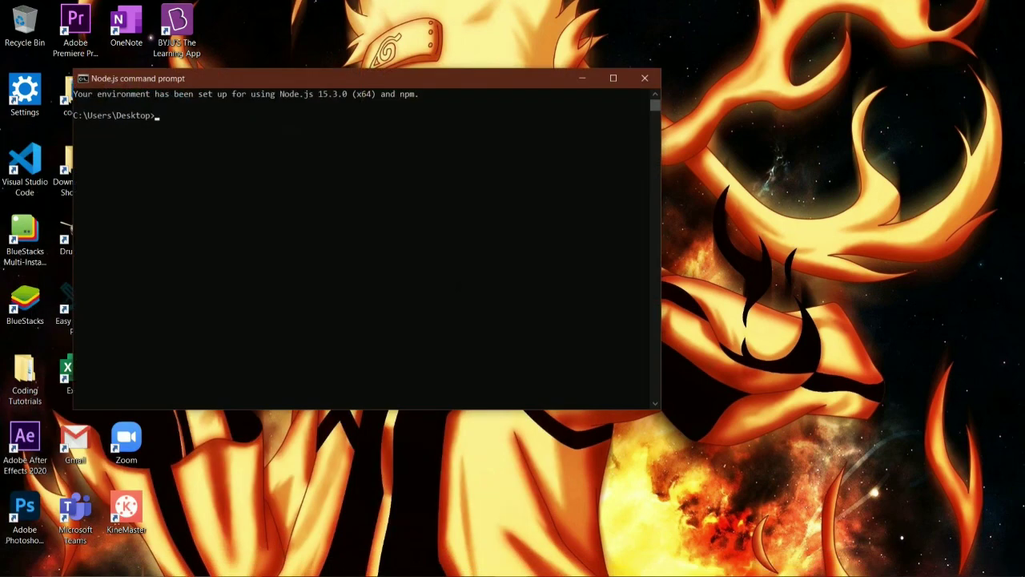
type("cd hello")
key("Return")
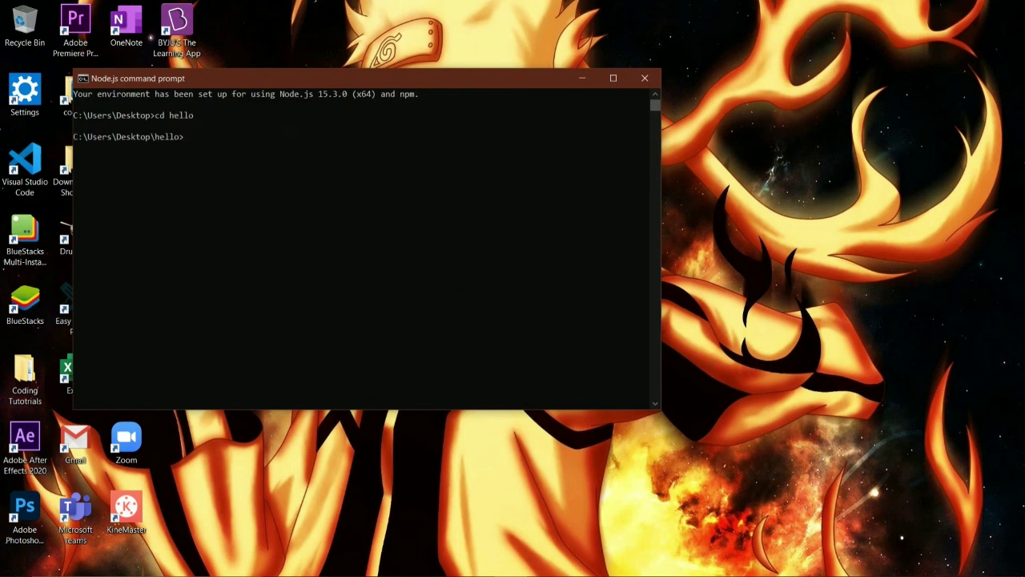
type("cordova build")
key("Return")
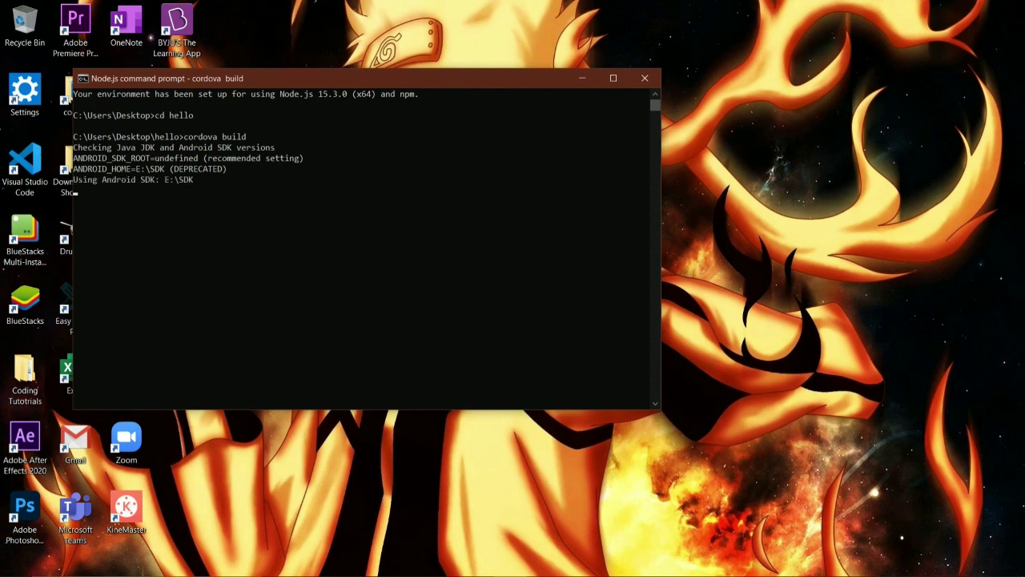
- Review the ANDROID_HOME entries in the user and system environment variables while the build runs, and close both dialogs
key("super")
type("e")
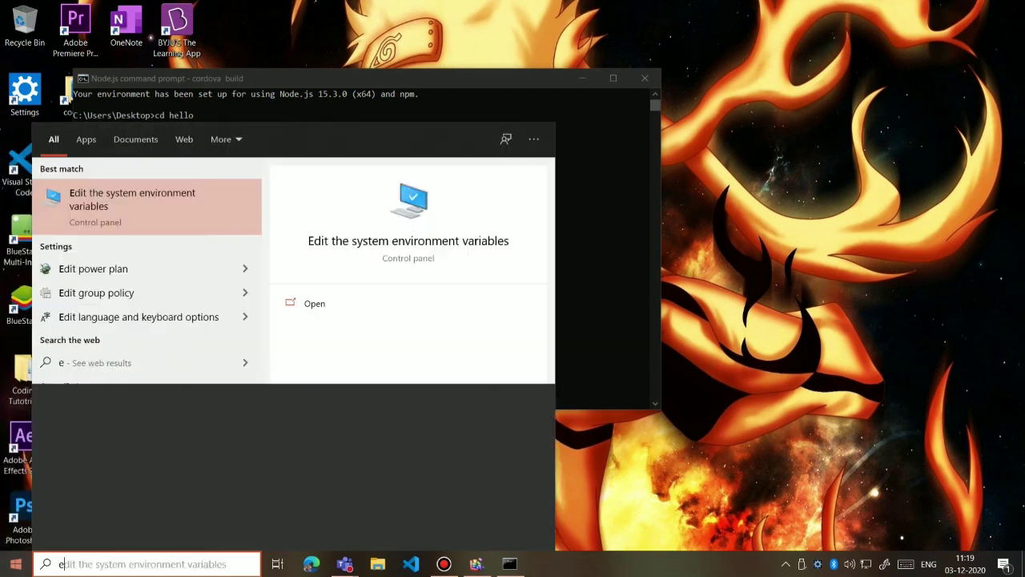
type("n")
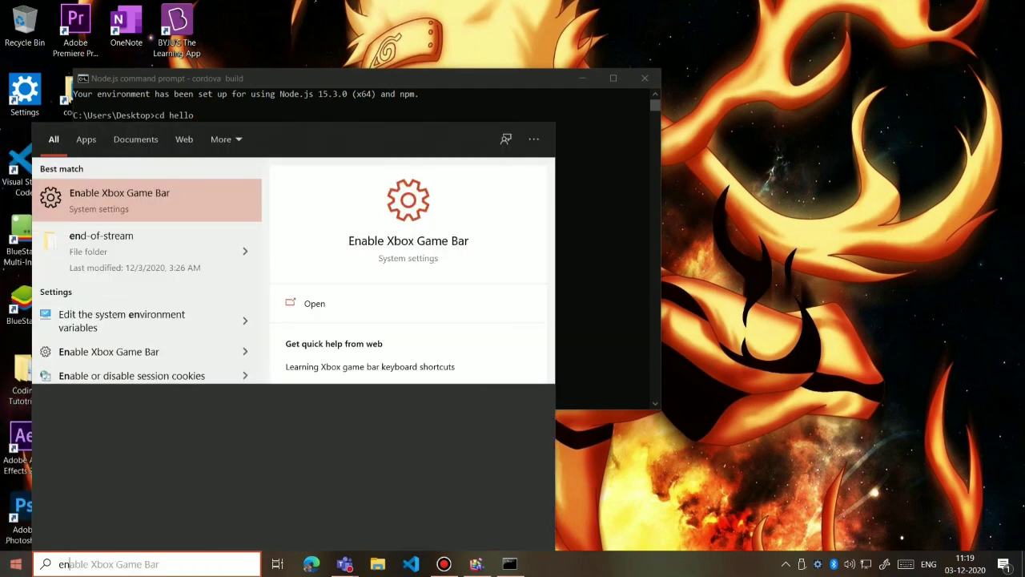
key("Down")
key("Down")
key("Escape")
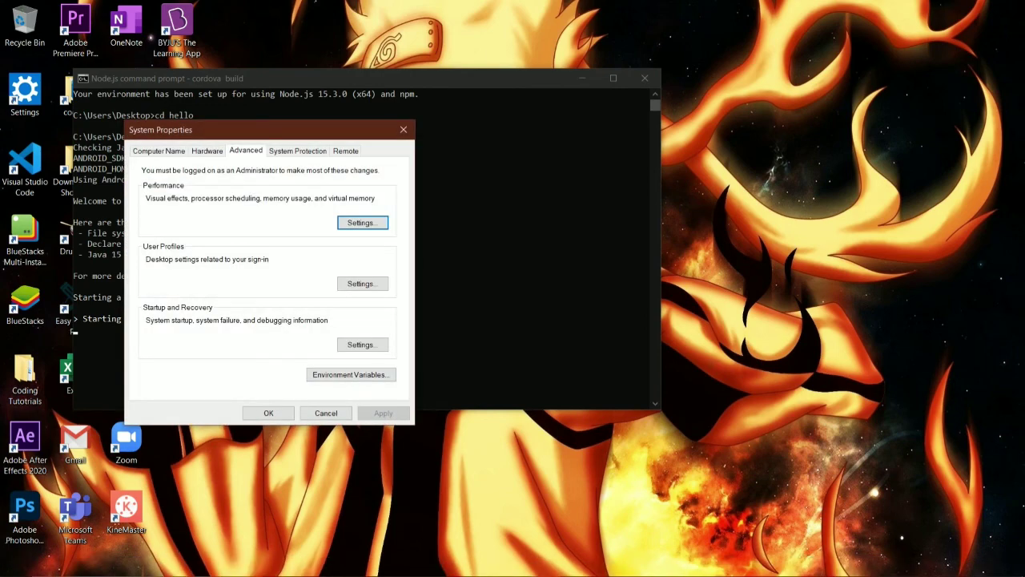
key("alt+n")
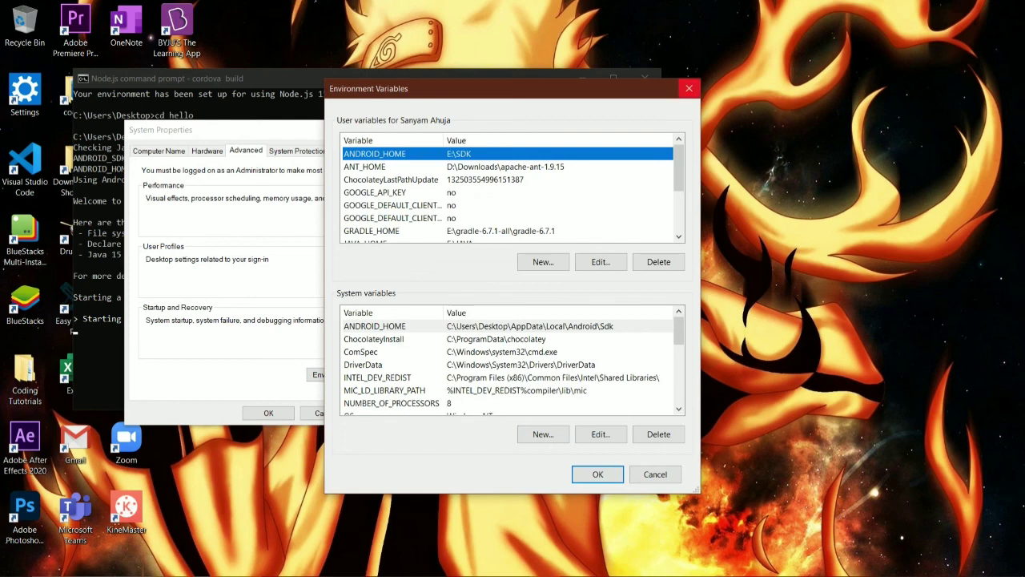
left_click(688, 88)
left_click(403, 129)
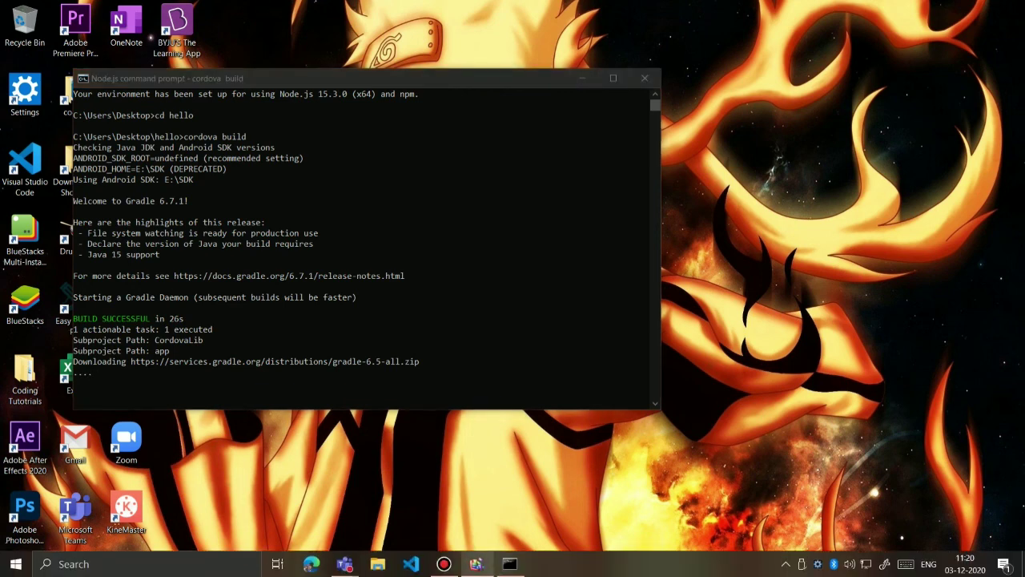
left_click(444, 563)
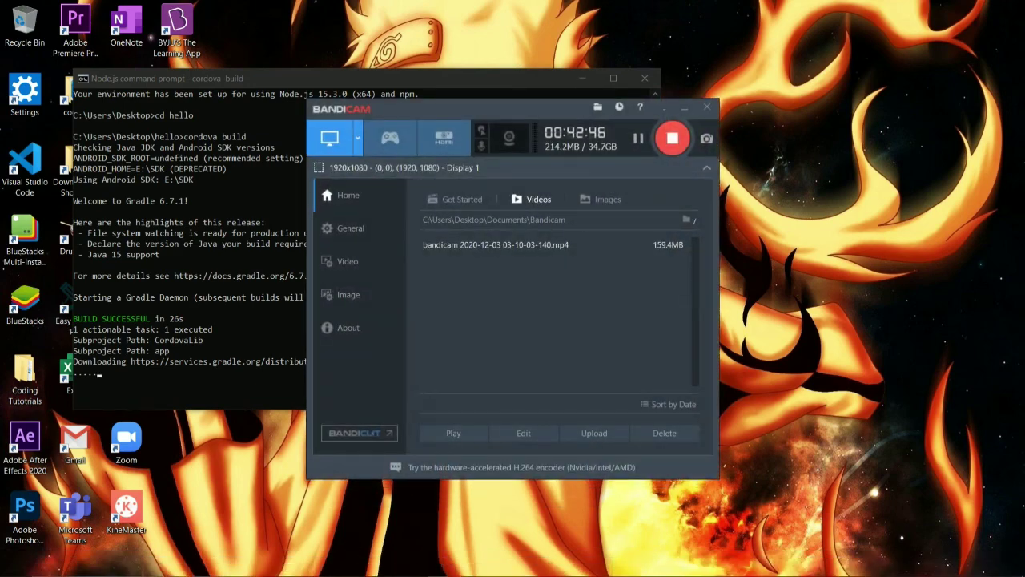